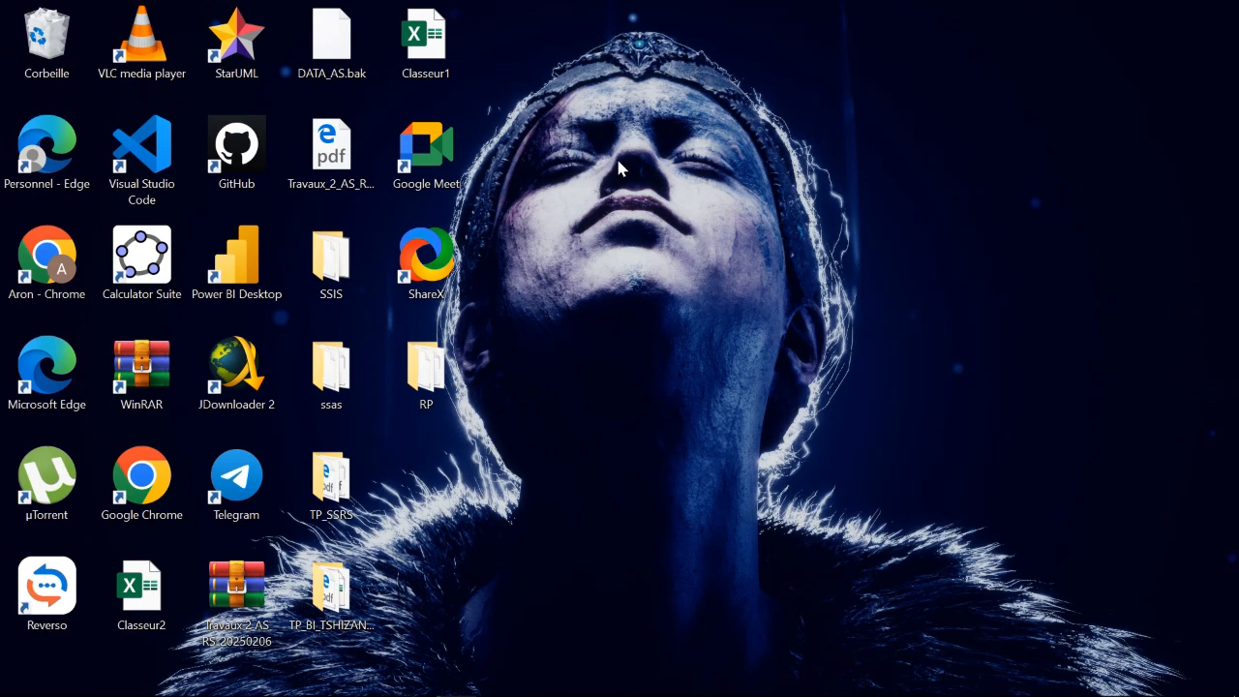
Bring up the Travaux_2_AS_RS_esis_25 assignment PDF, then launch Visual Studio 2022.
click(180, 682)
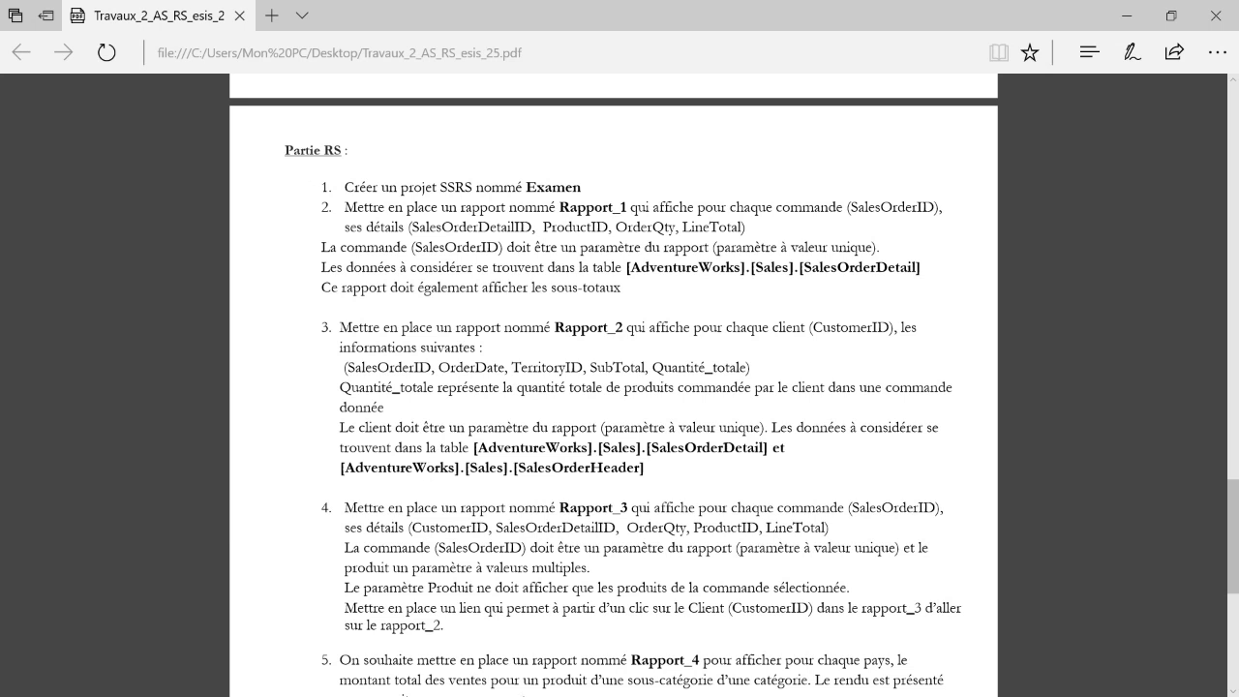
key(super)
text(Vi)
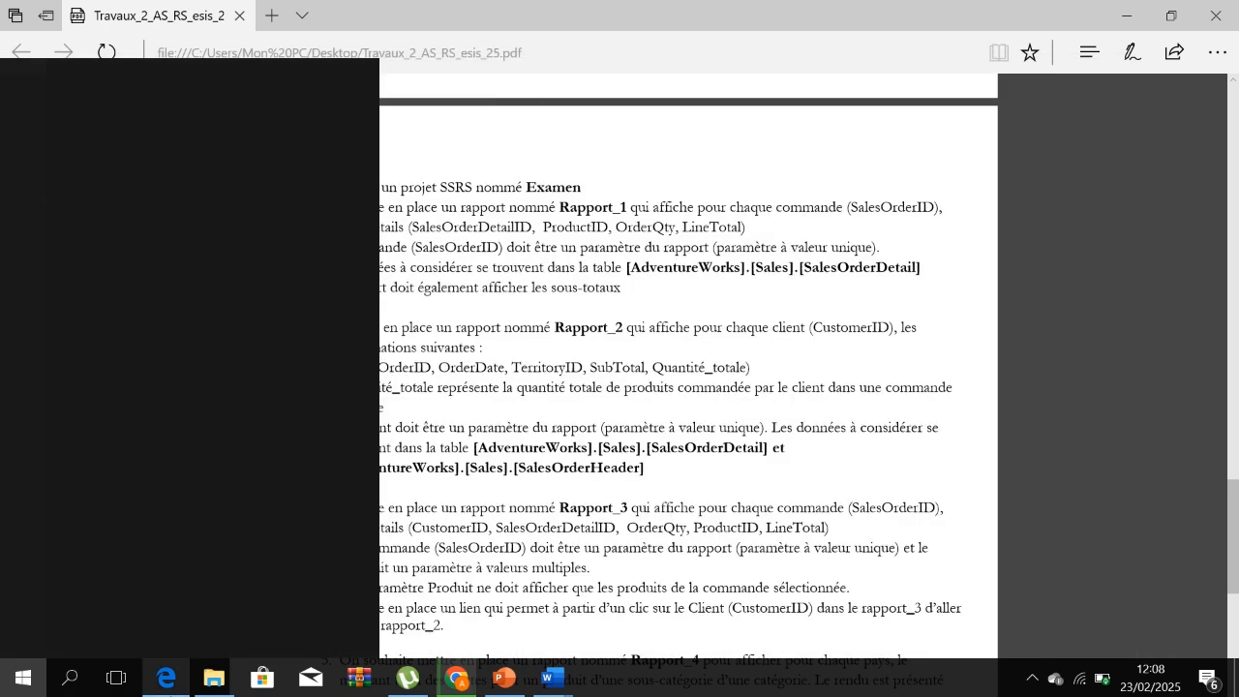
key(Return)
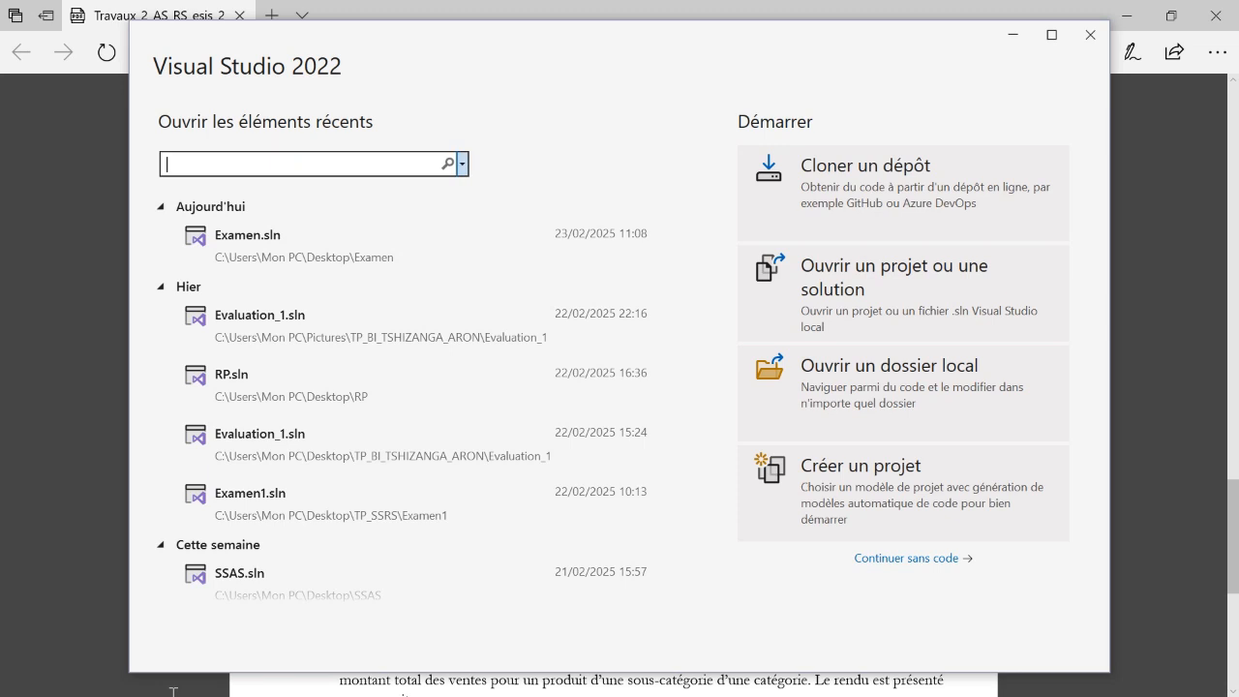
Start creating a project, search the templates for REP and choose the empty Projet Report Server template.
click(793, 505)
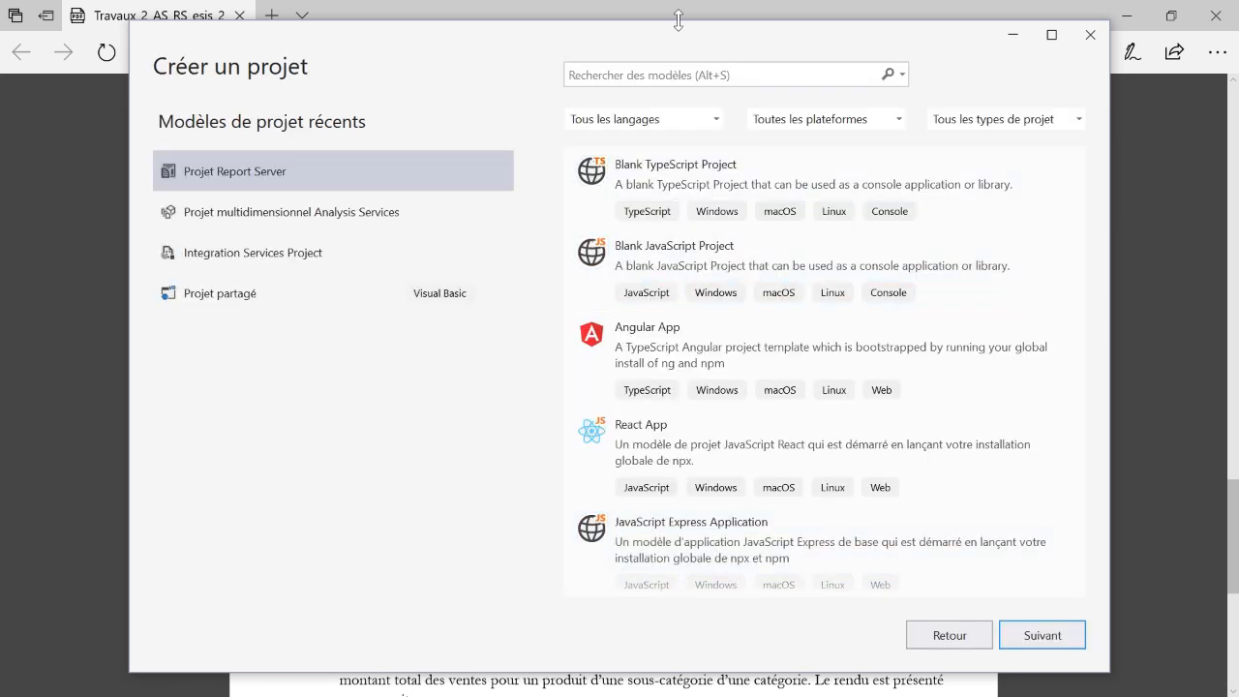
mouse_move(683, 86)
click(824, 77)
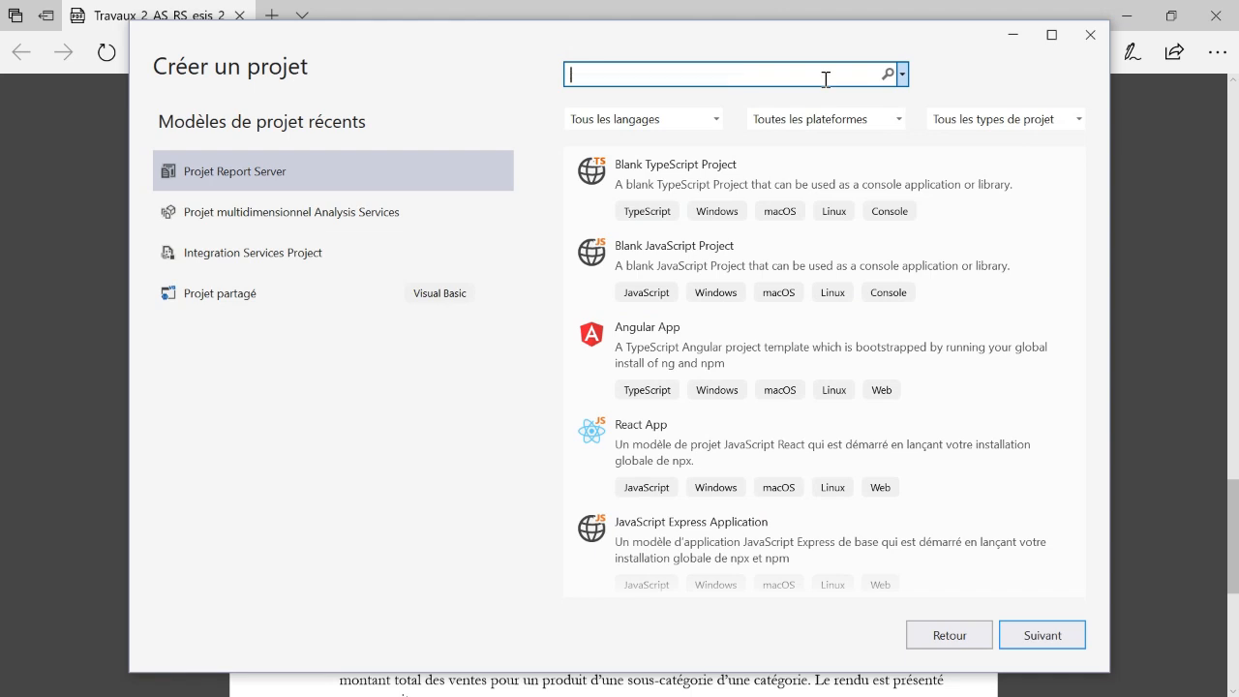
text(RE)
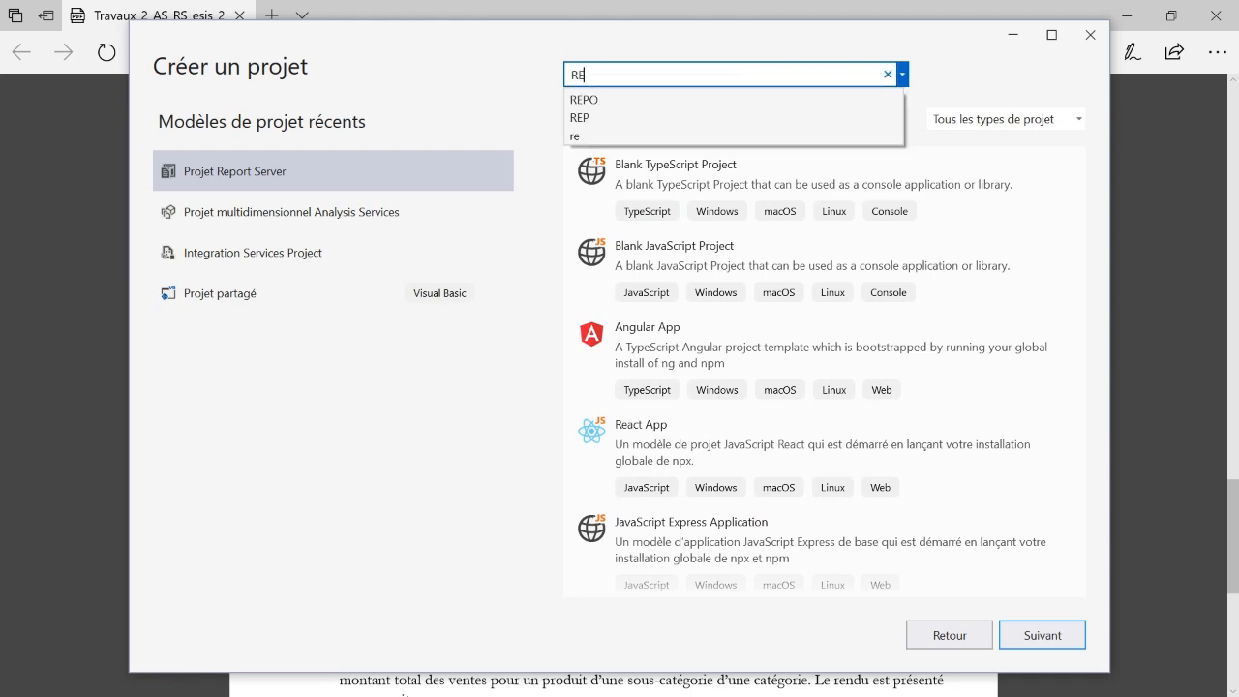
text(P)
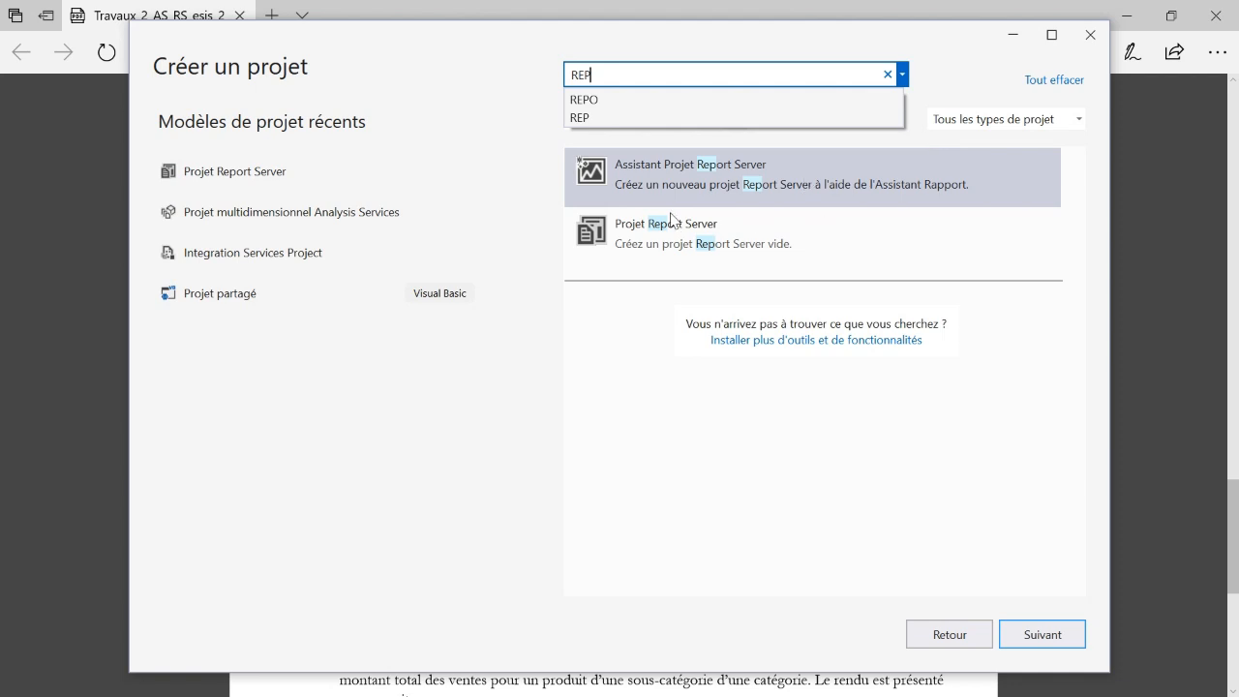
click(629, 235)
click(629, 240)
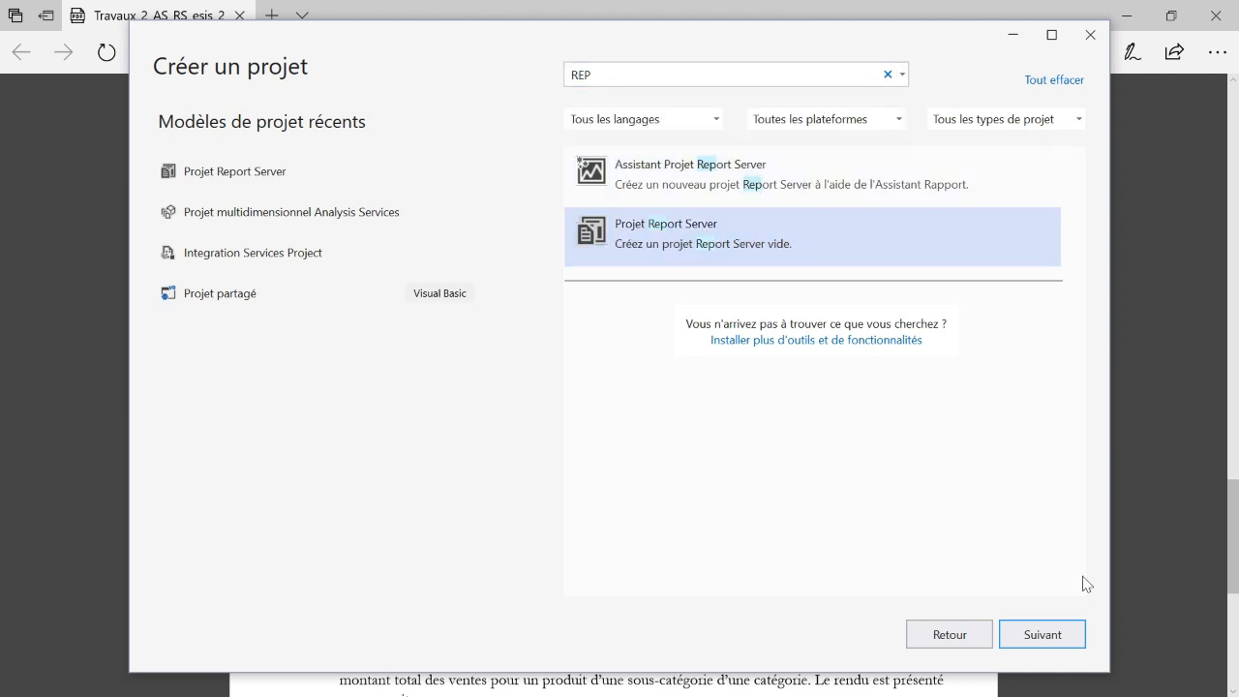
click(1041, 634)
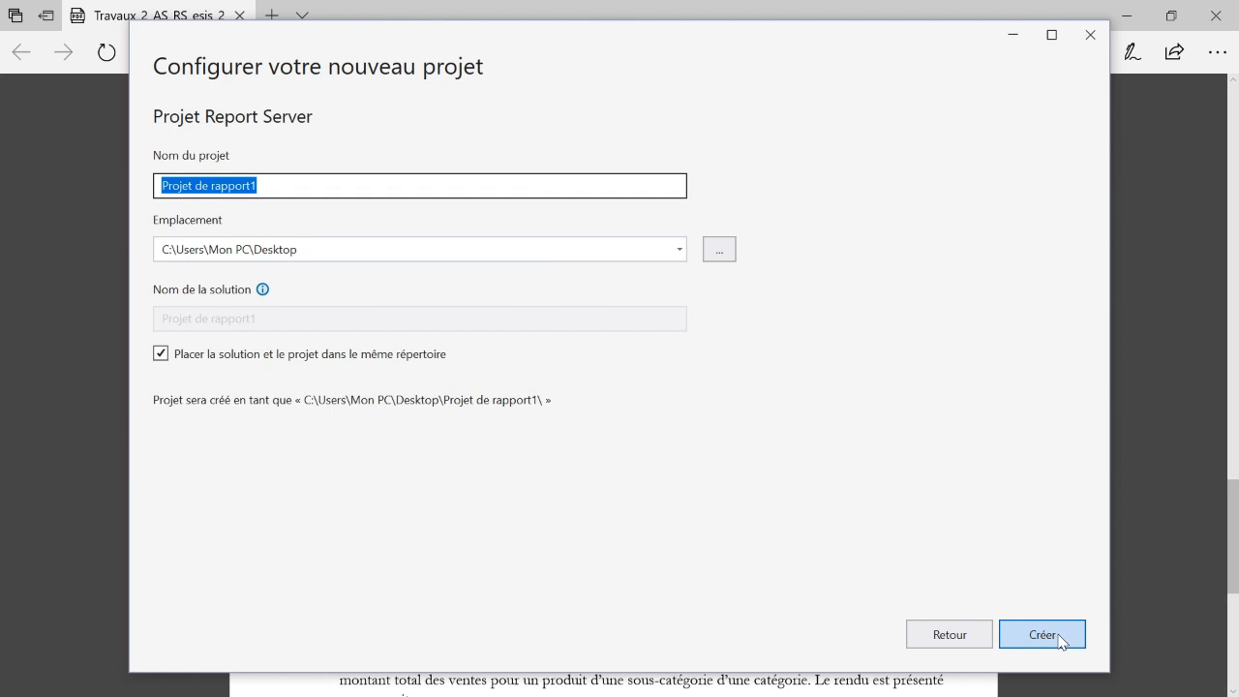
Name the new report server project Examen and create it.
text(Ex)
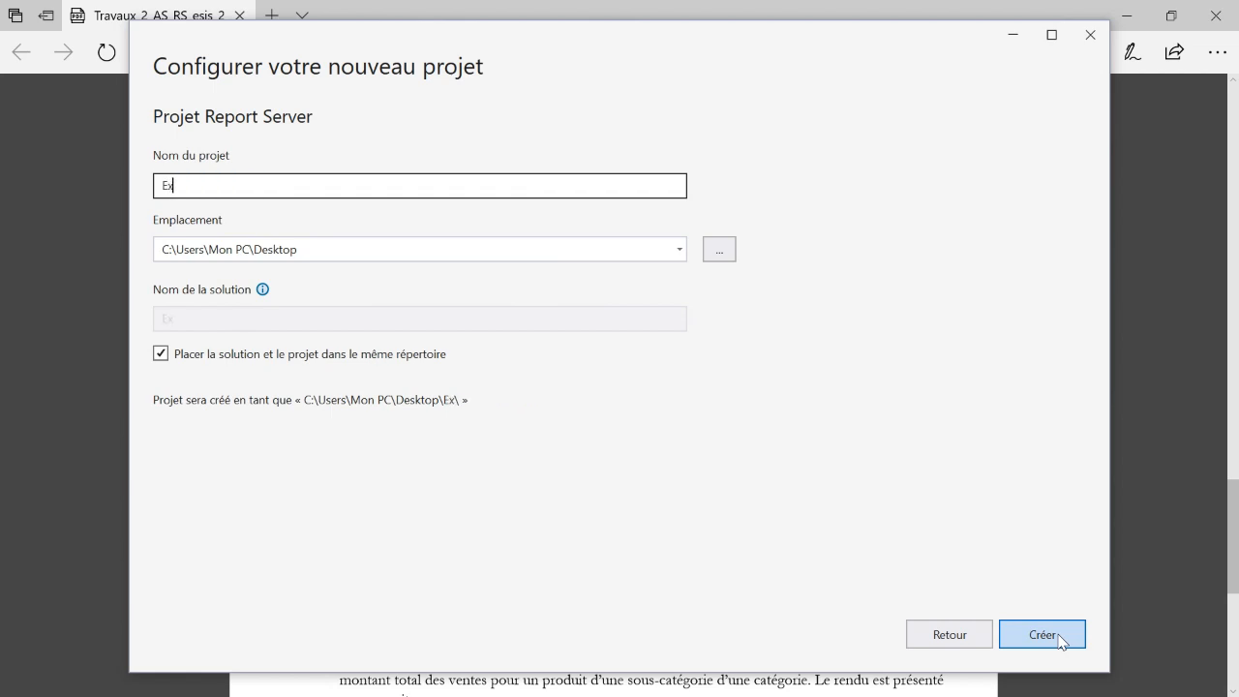
text(an)
text(men)
key(BackSpace)
key(BackSpace)
key(BackSpace)
key(BackSpace)
text(men)
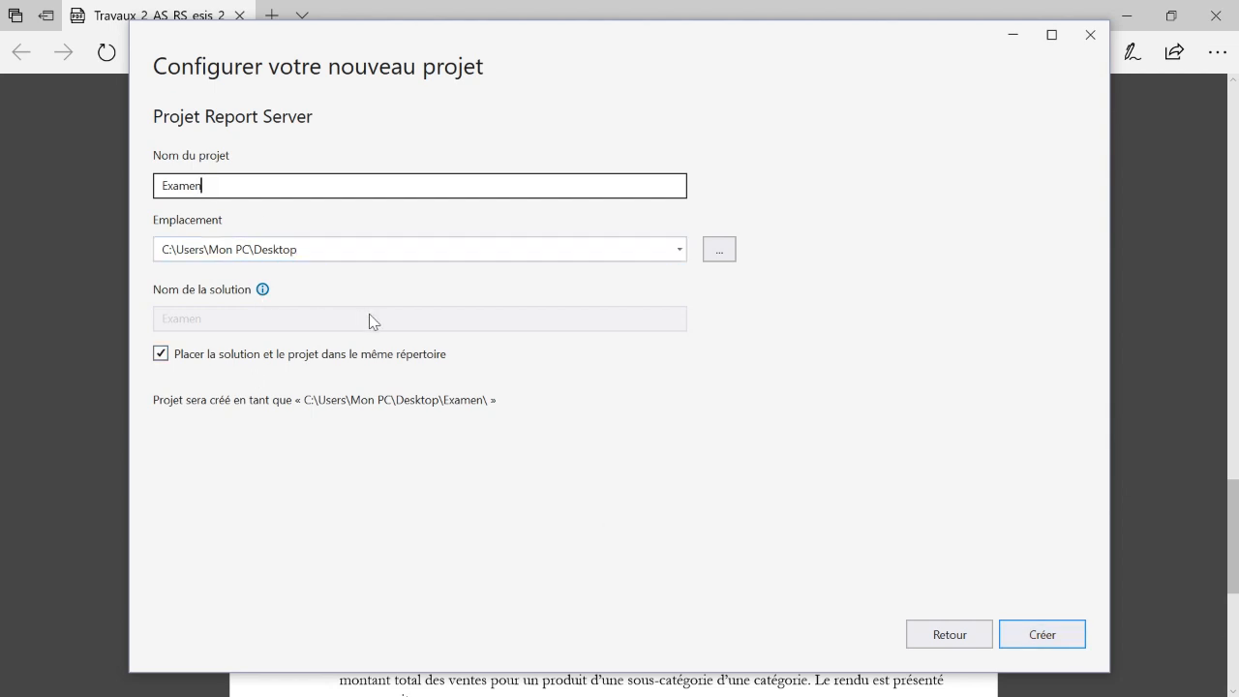
click(1060, 639)
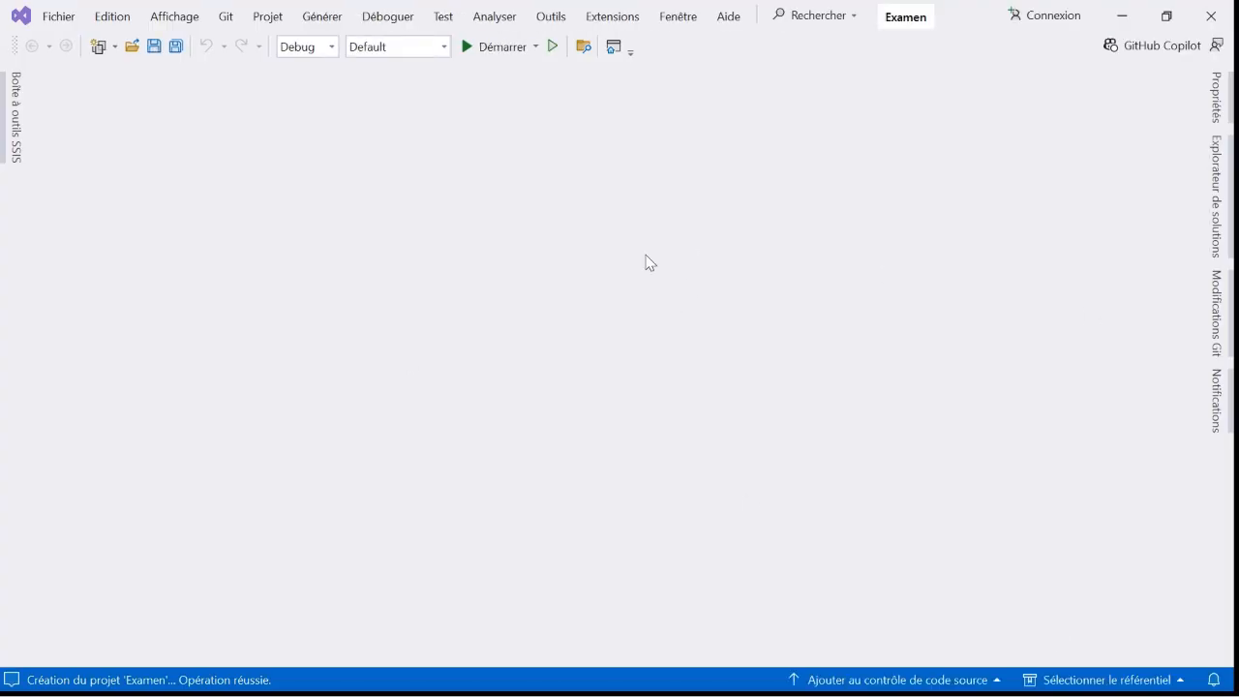
Check the assignment PDF, then start adding a new item of type Rapport to the project's Rapports folder.
key(alt+Tab)
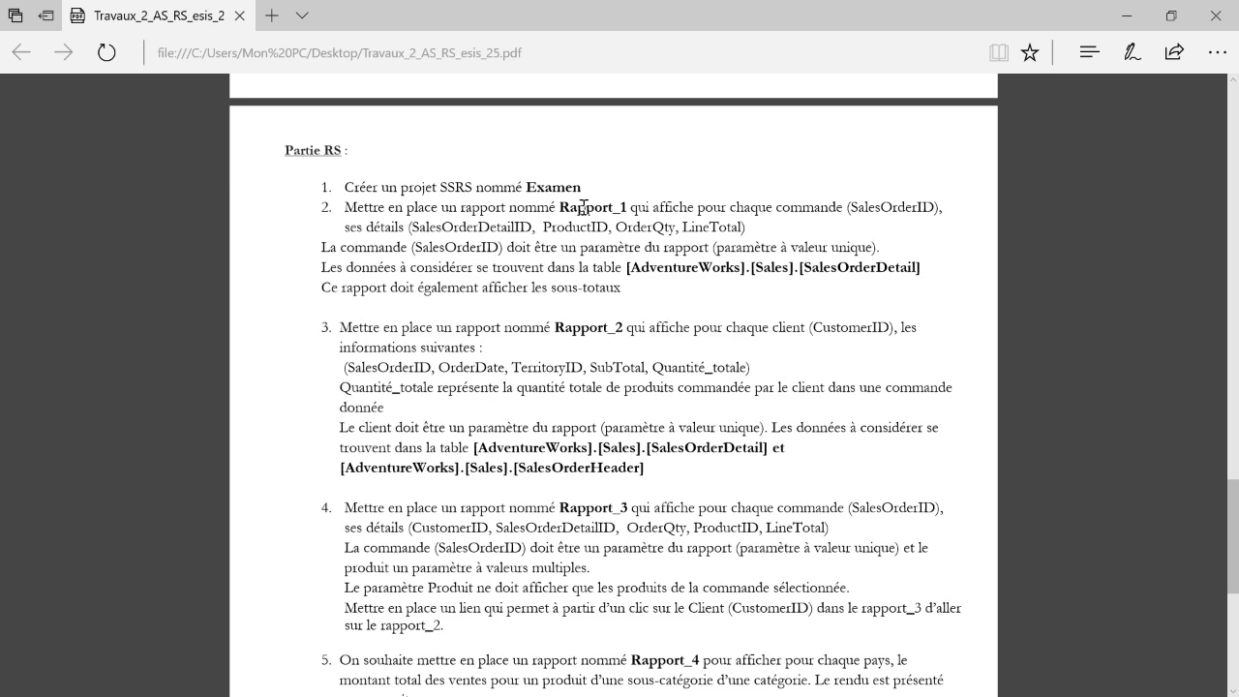
key(alt+Tab)
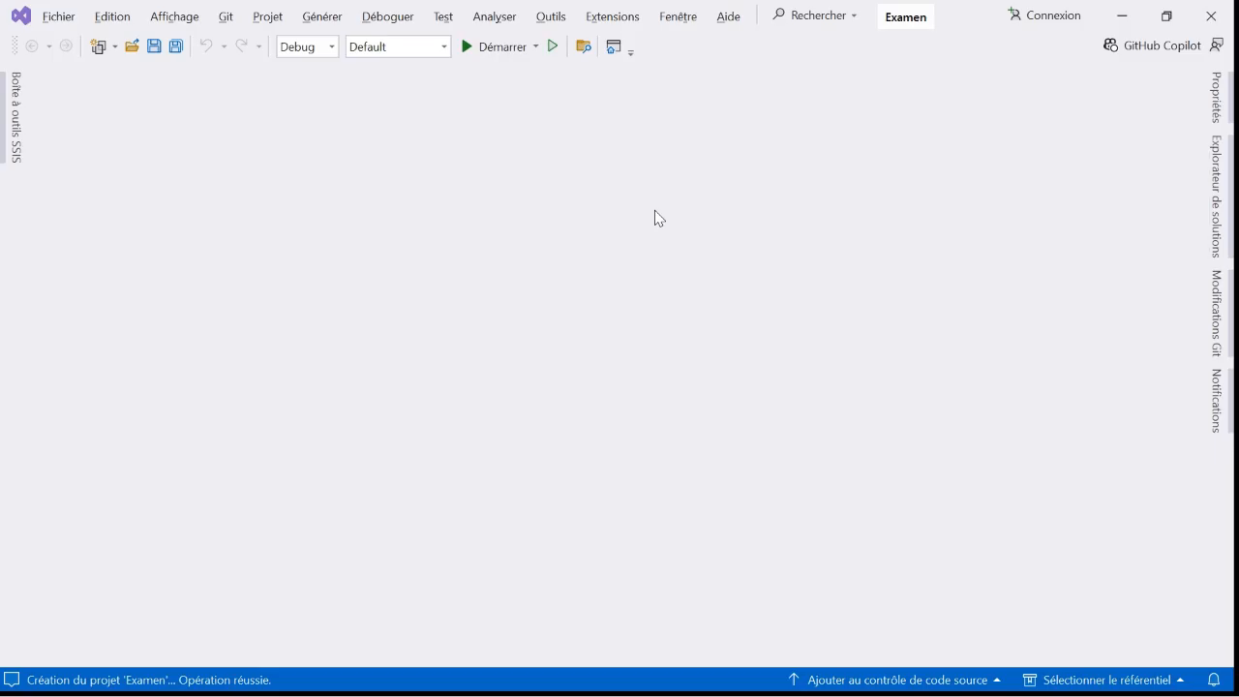
click(1229, 196)
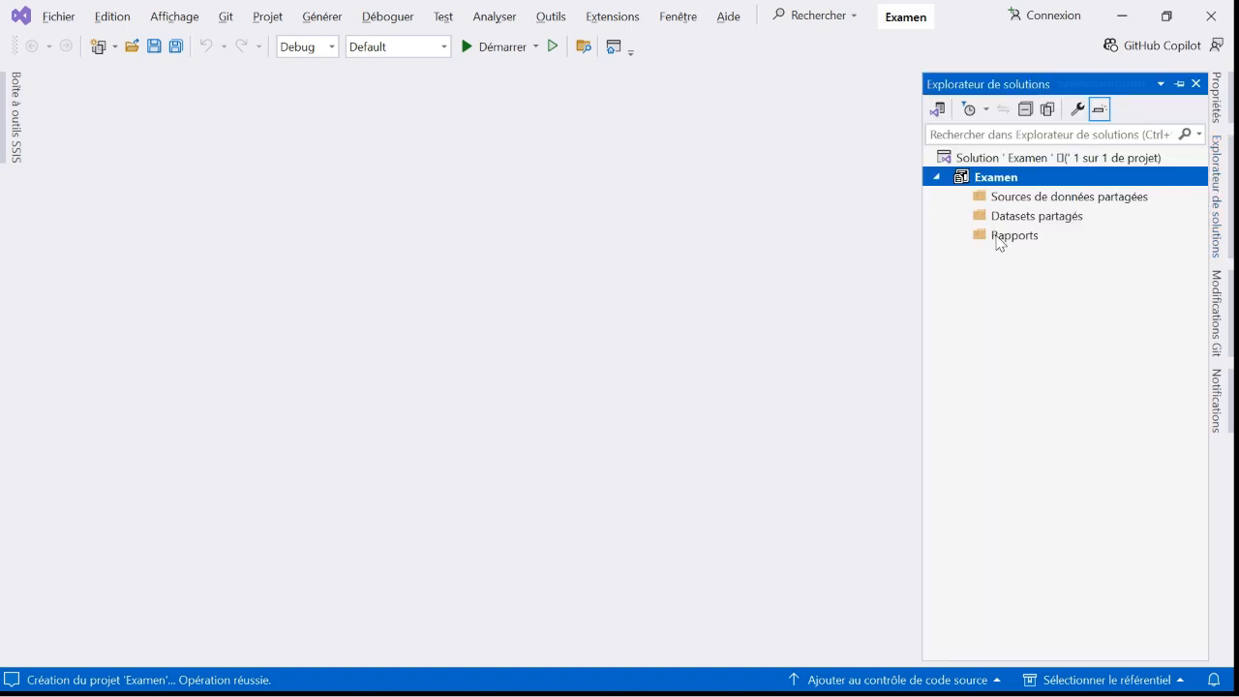
click(999, 241)
right_click(1000, 241)
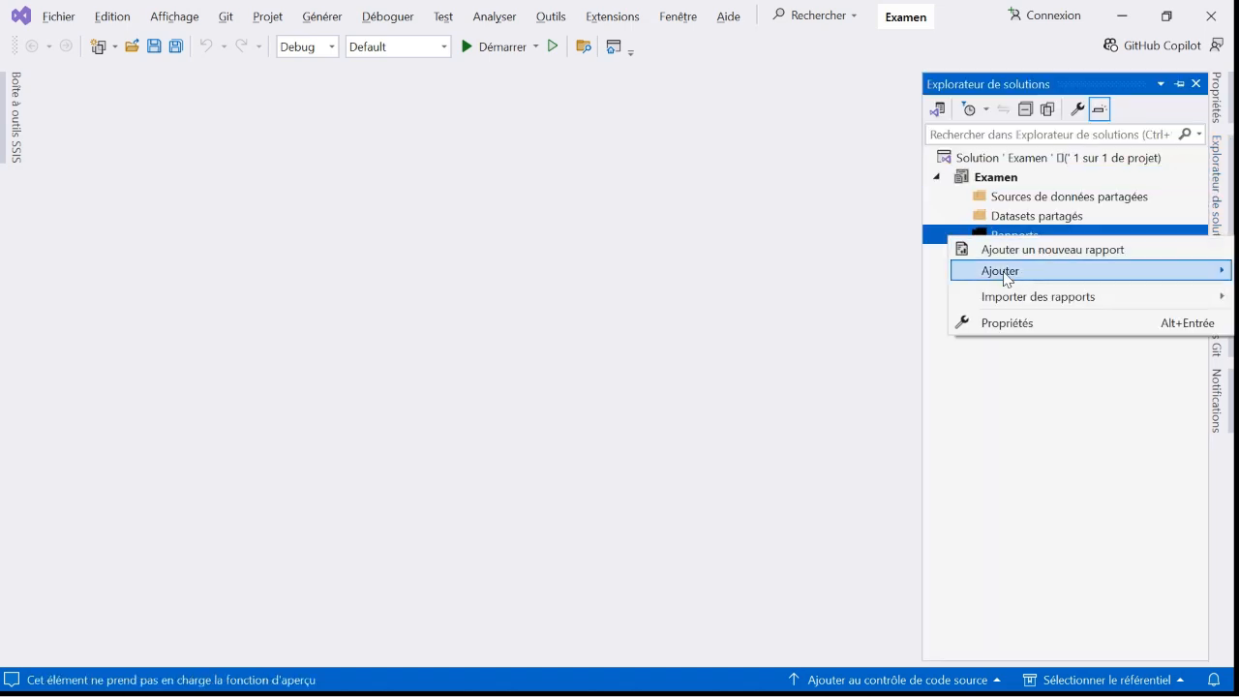
mouse_move(1012, 278)
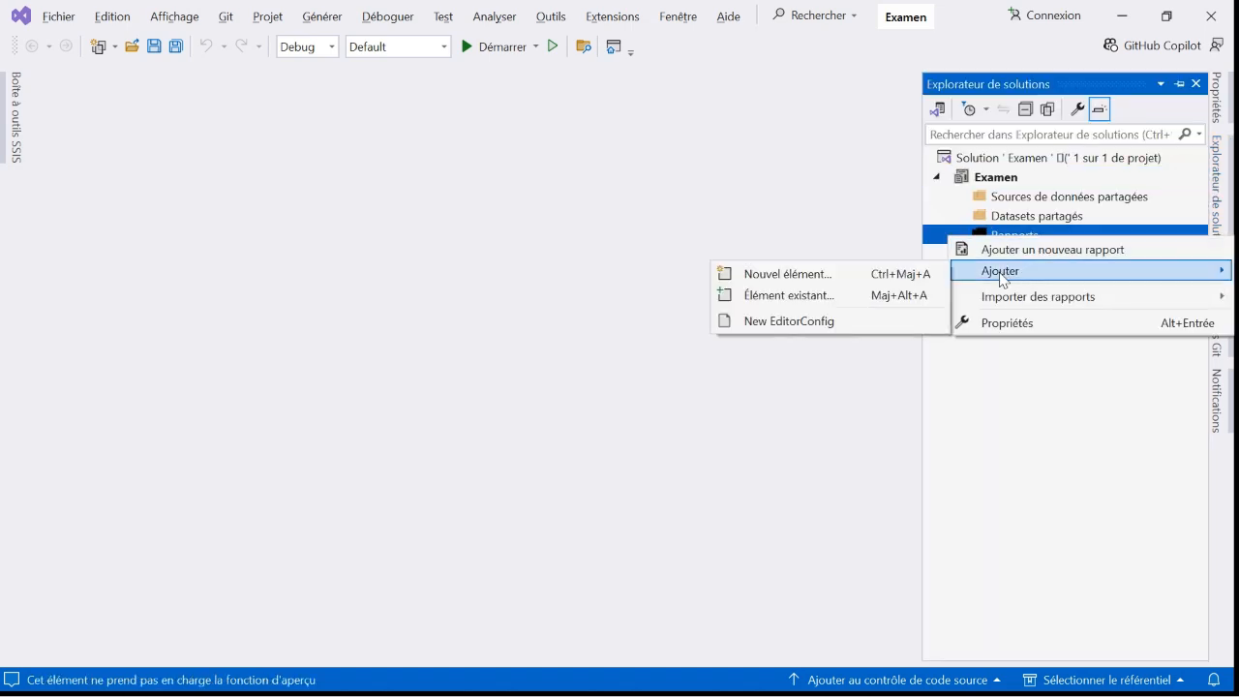
click(874, 281)
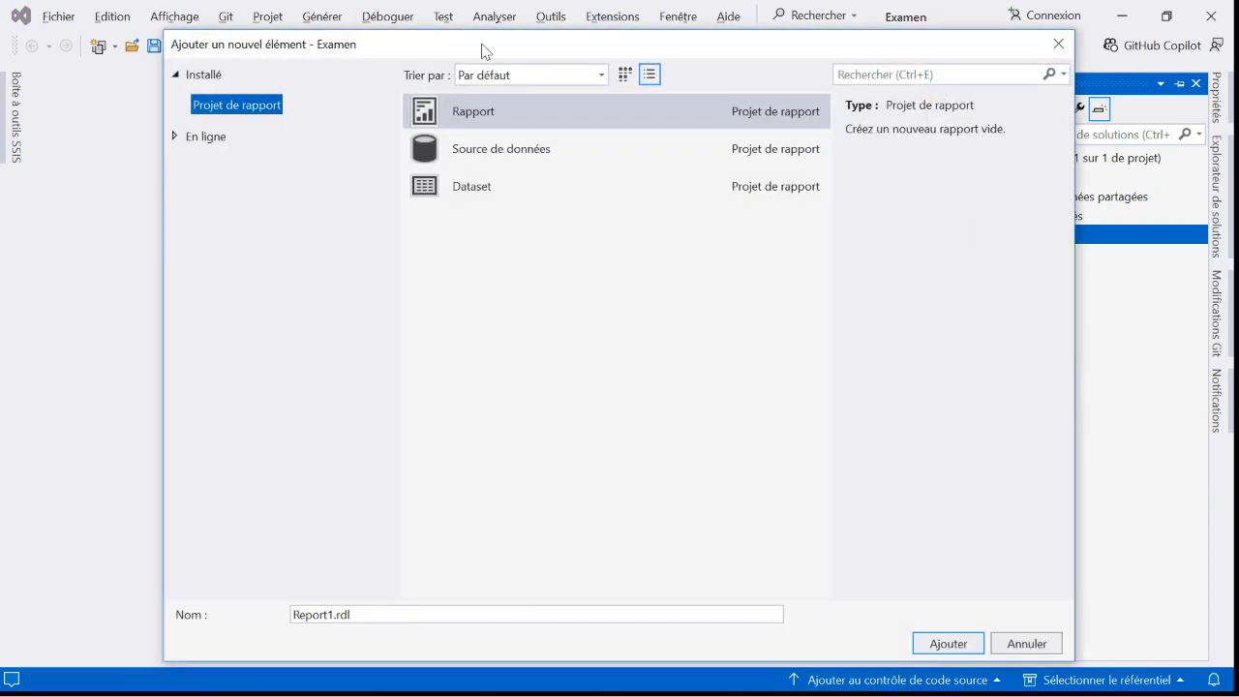
click(512, 117)
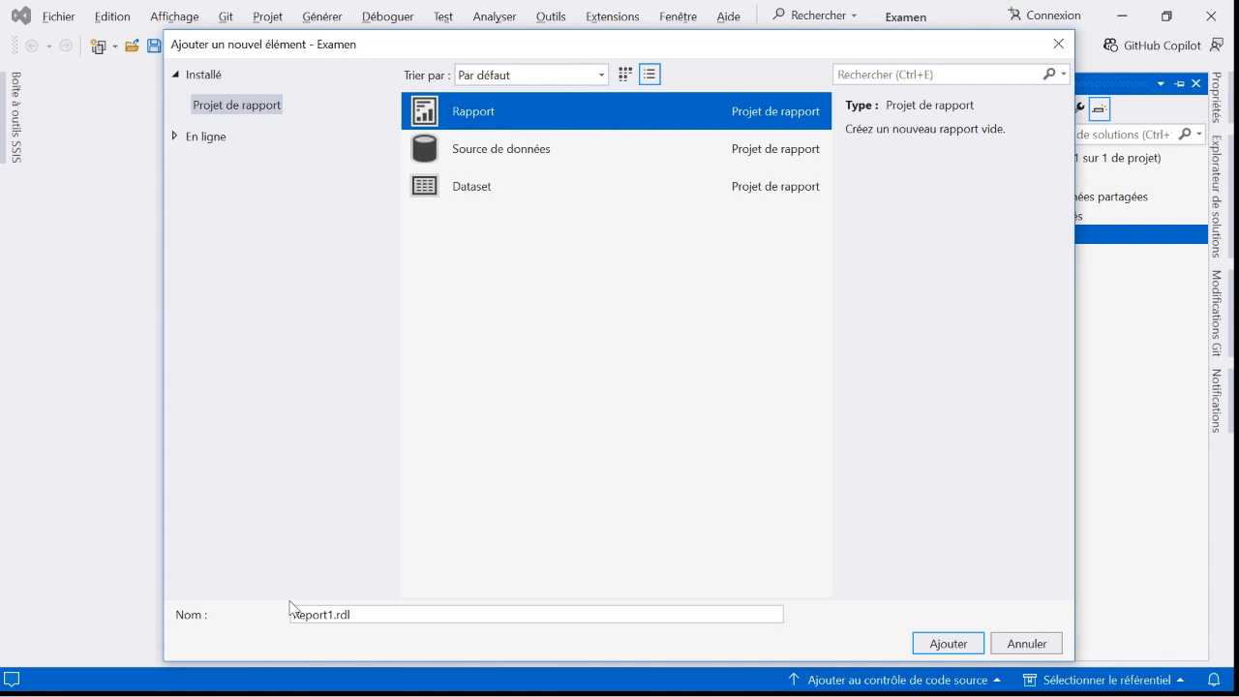
Name the new report Rapport_1, keeping the .rdl extension, and add it to the project.
click(333, 614)
key(BackSpace)
key(BackSpace)
key(BackSpace)
key(BackSpace)
key(BackSpace)
key(BackSpace)
text(app)
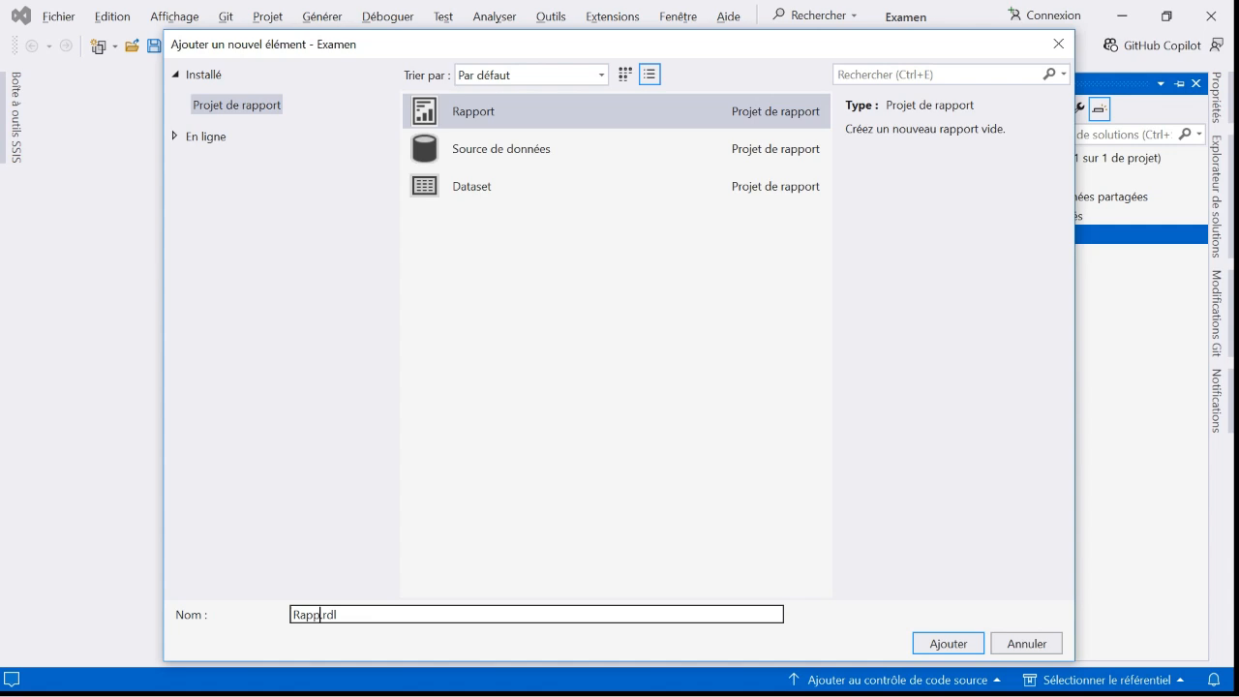
text(ort)
text( 1)
click(948, 644)
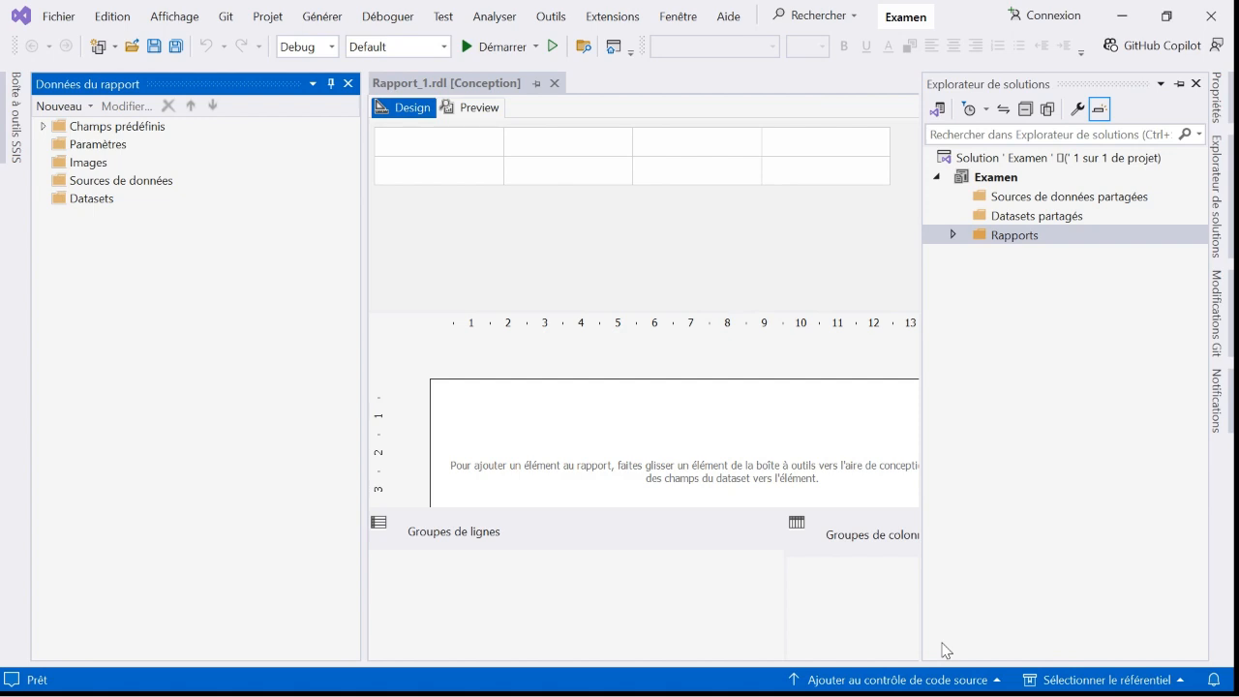
Start adding a report data source and name it DataSourceAdv.
key(alt+Tab)
right_click(117, 182)
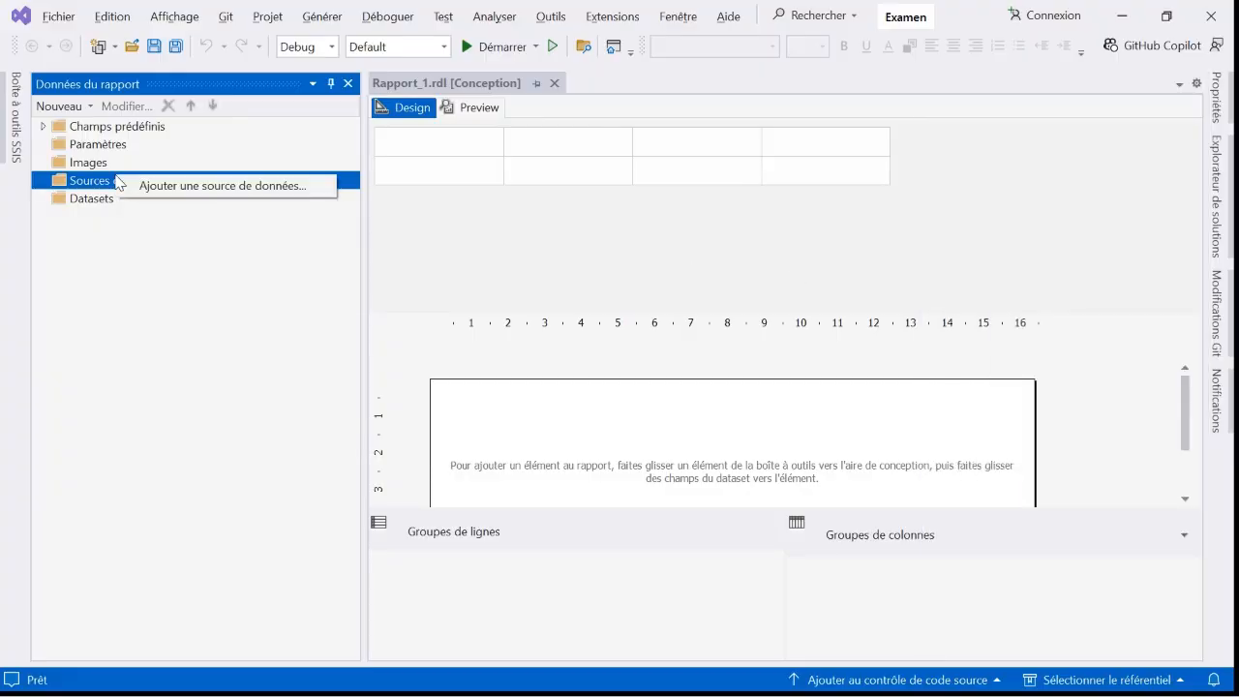
click(178, 189)
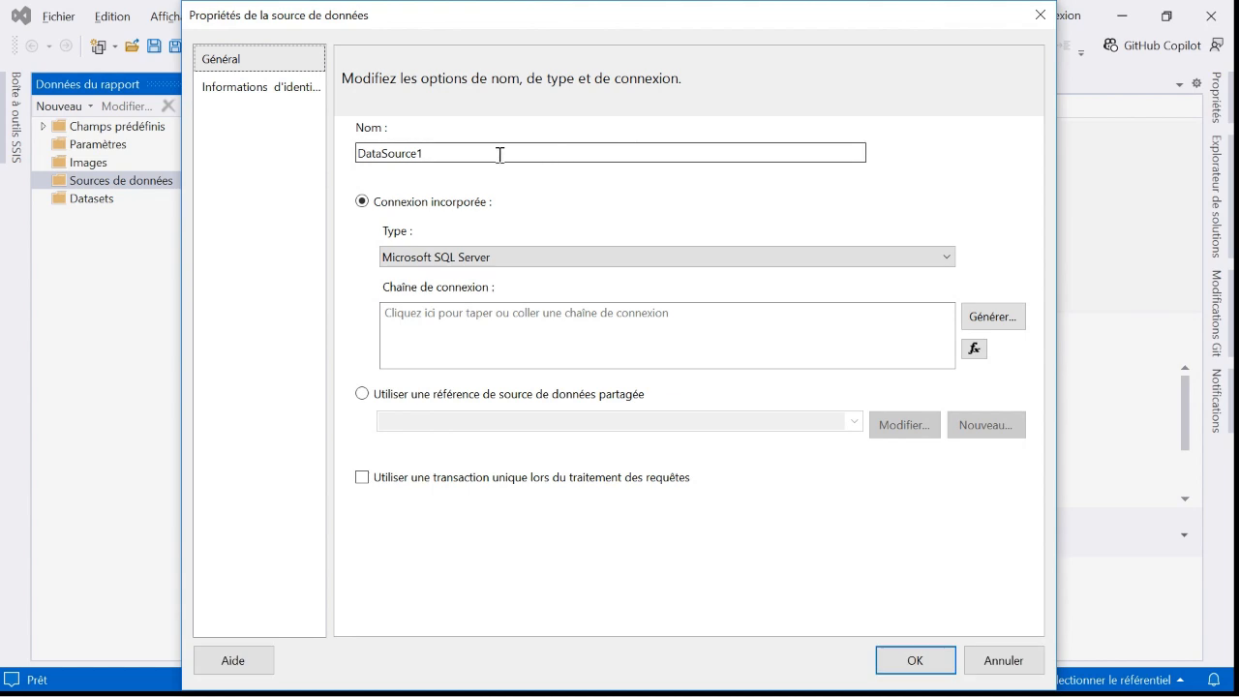
click(449, 158)
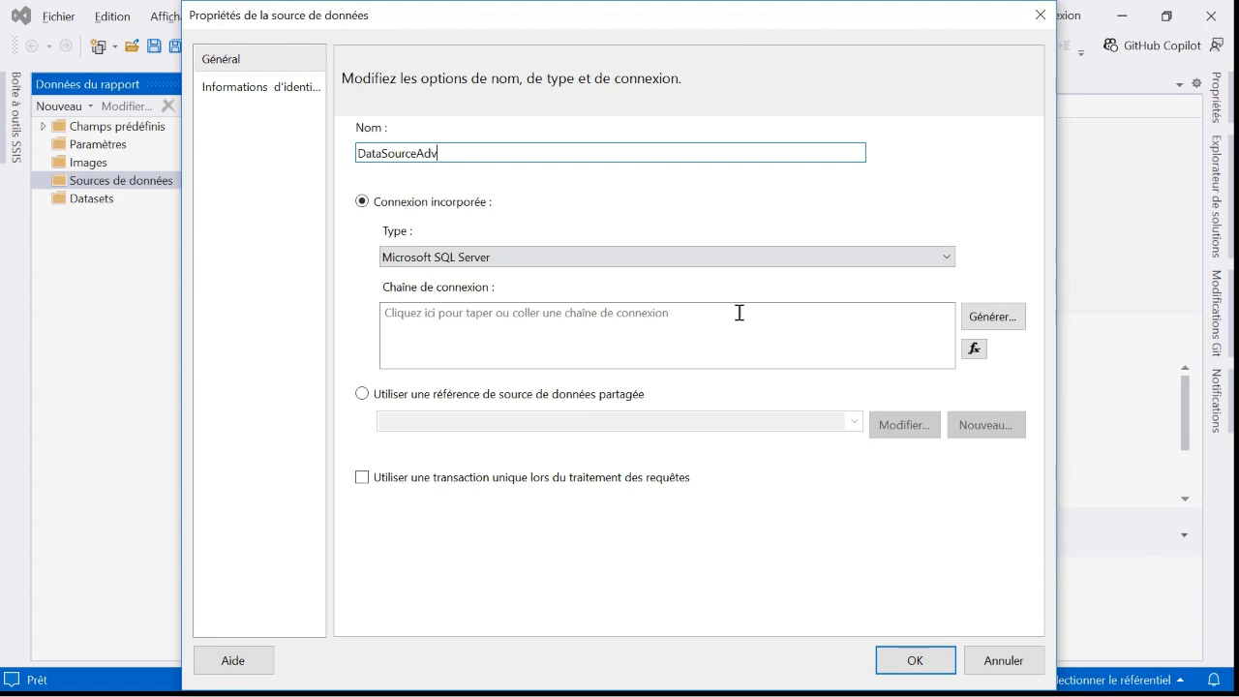
Build the embedded connection with Microsoft SQL Server as data source and ADONIS as server, and list the server's databases.
click(993, 323)
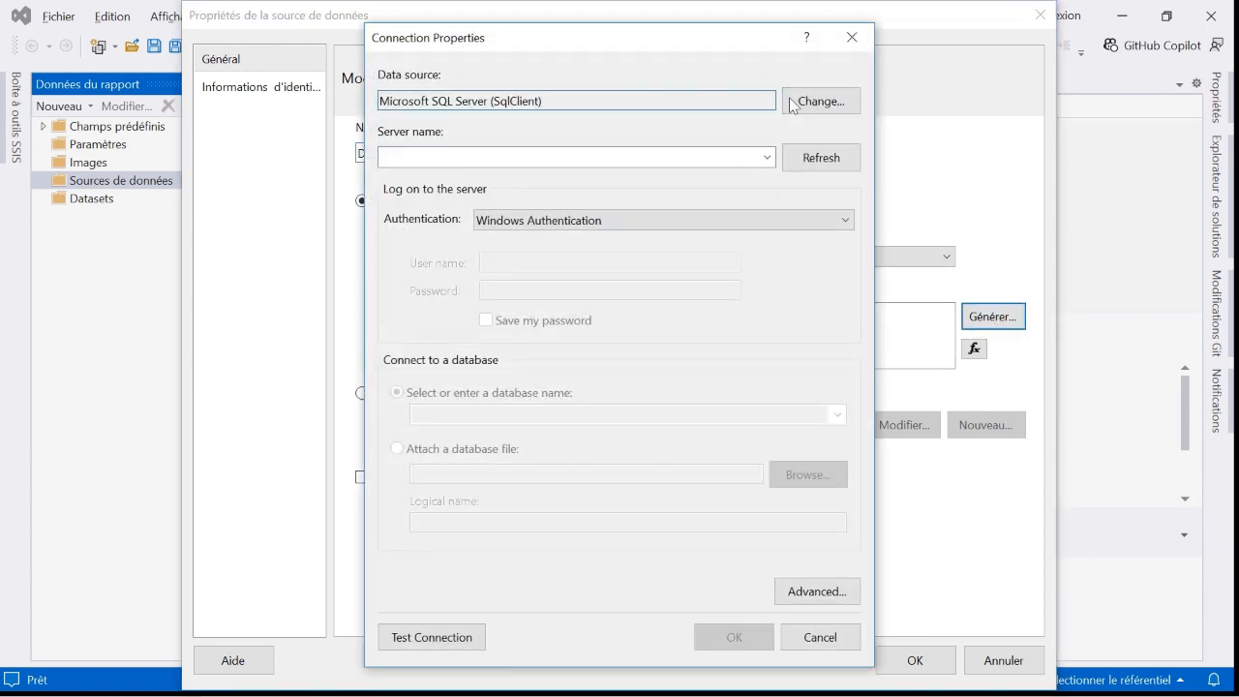
click(820, 100)
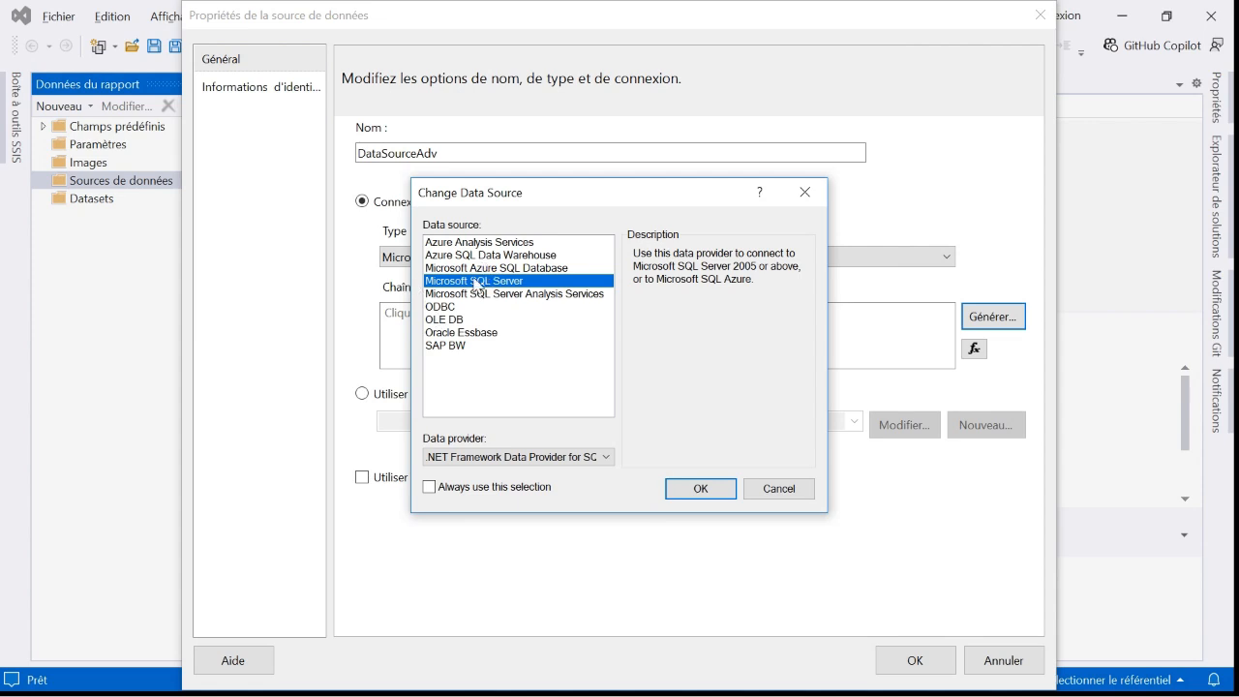
click(700, 488)
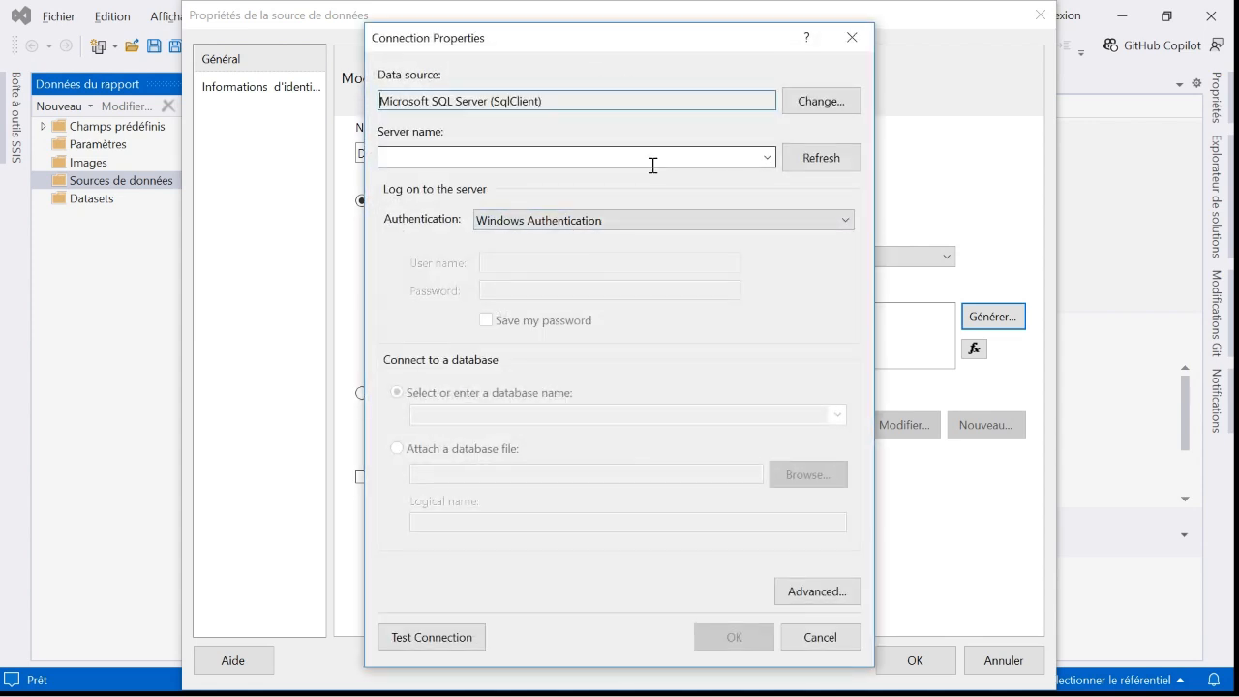
click(602, 155)
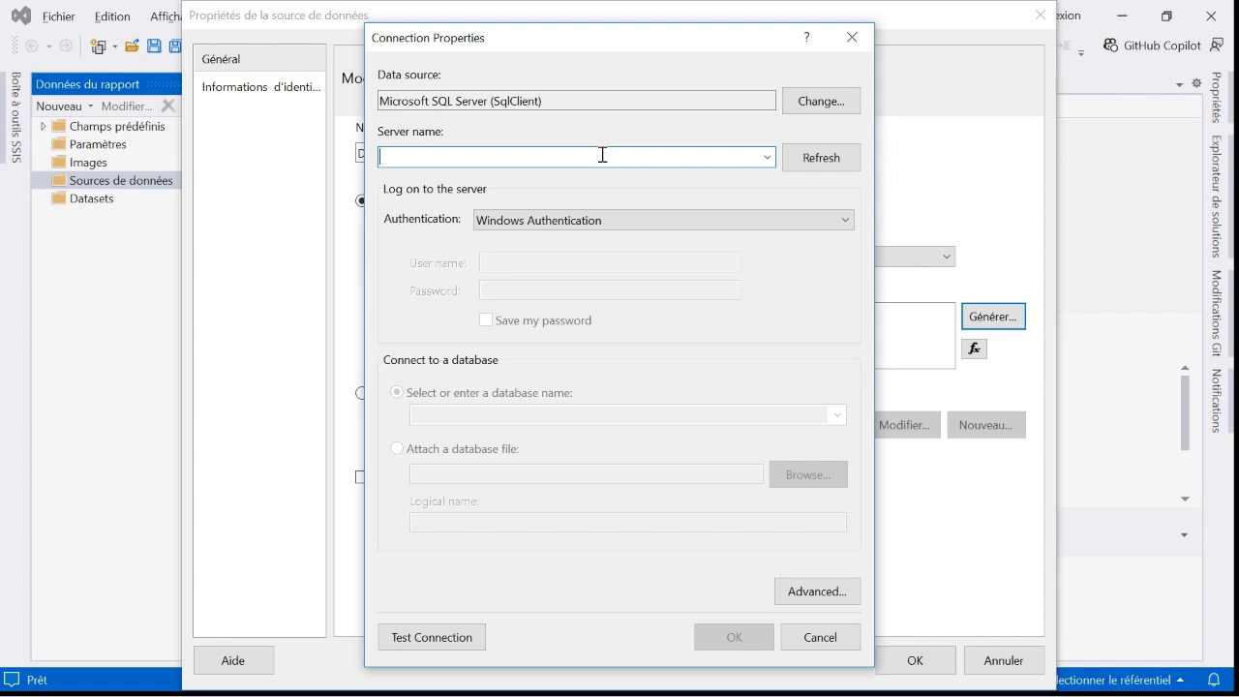
text(ADONIS)
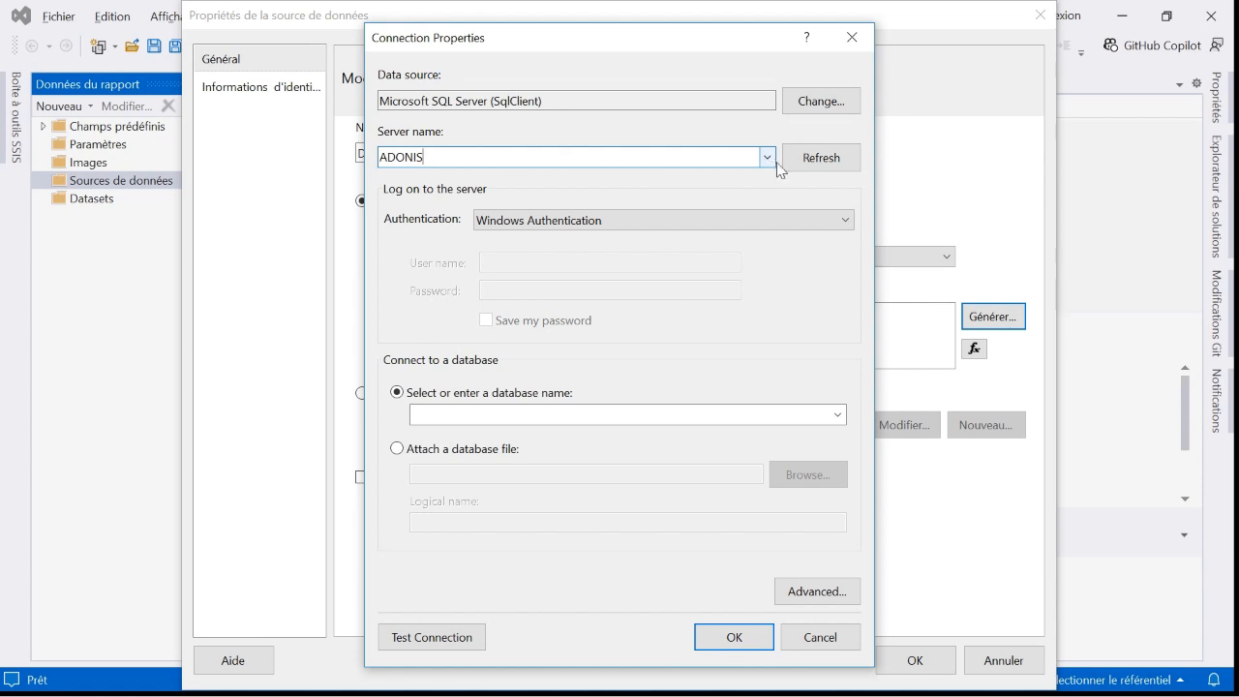
click(839, 416)
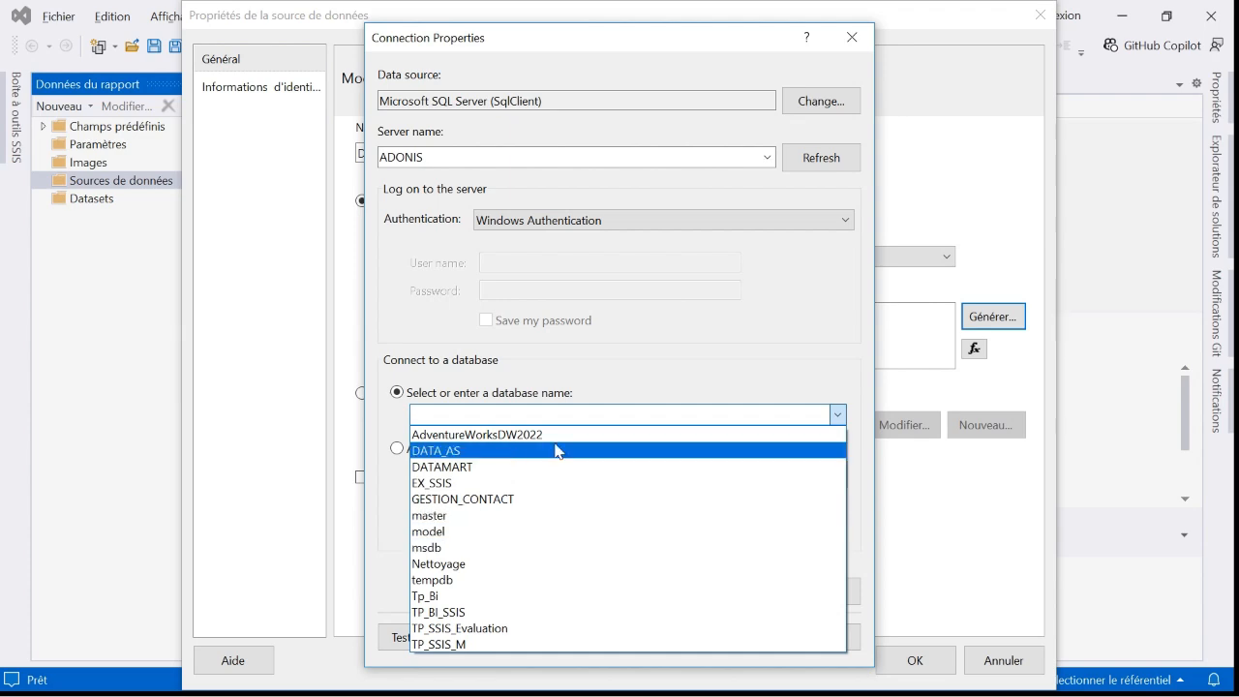
Switch to Chrome and open the "AdventureWorks sample databases - SQL Server" article from the Google results.
key(alt+Tab)
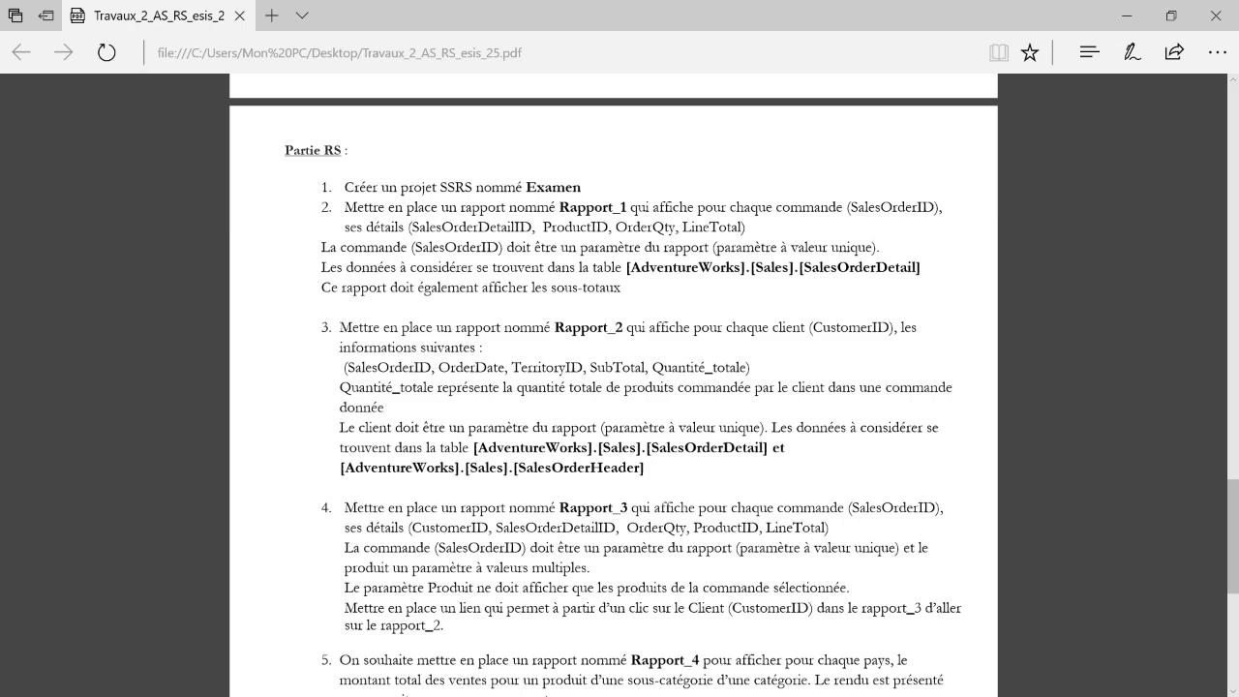
key(super)
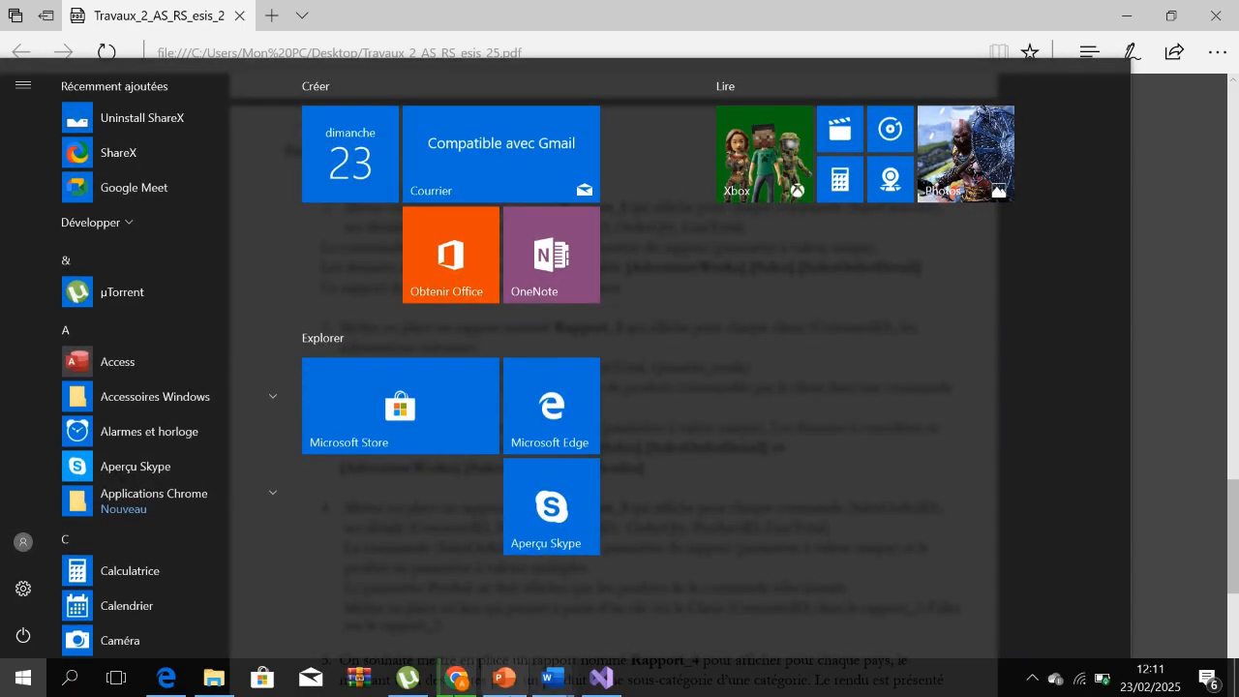
click(445, 689)
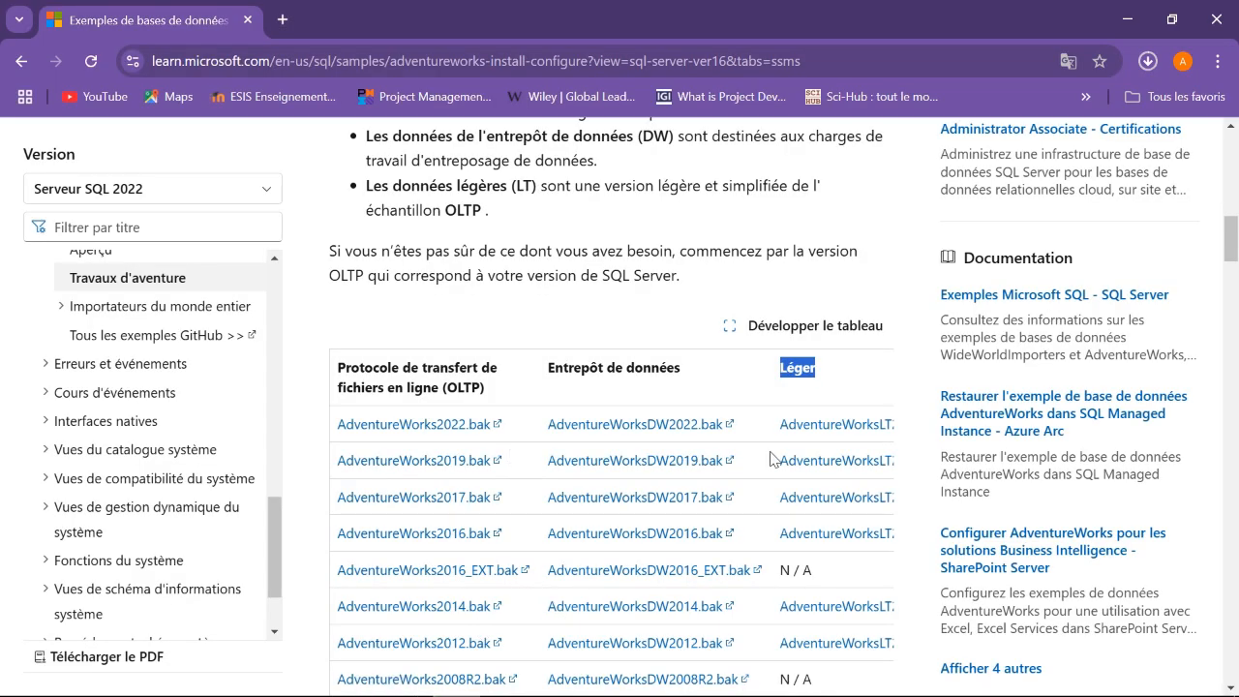
click(21, 61)
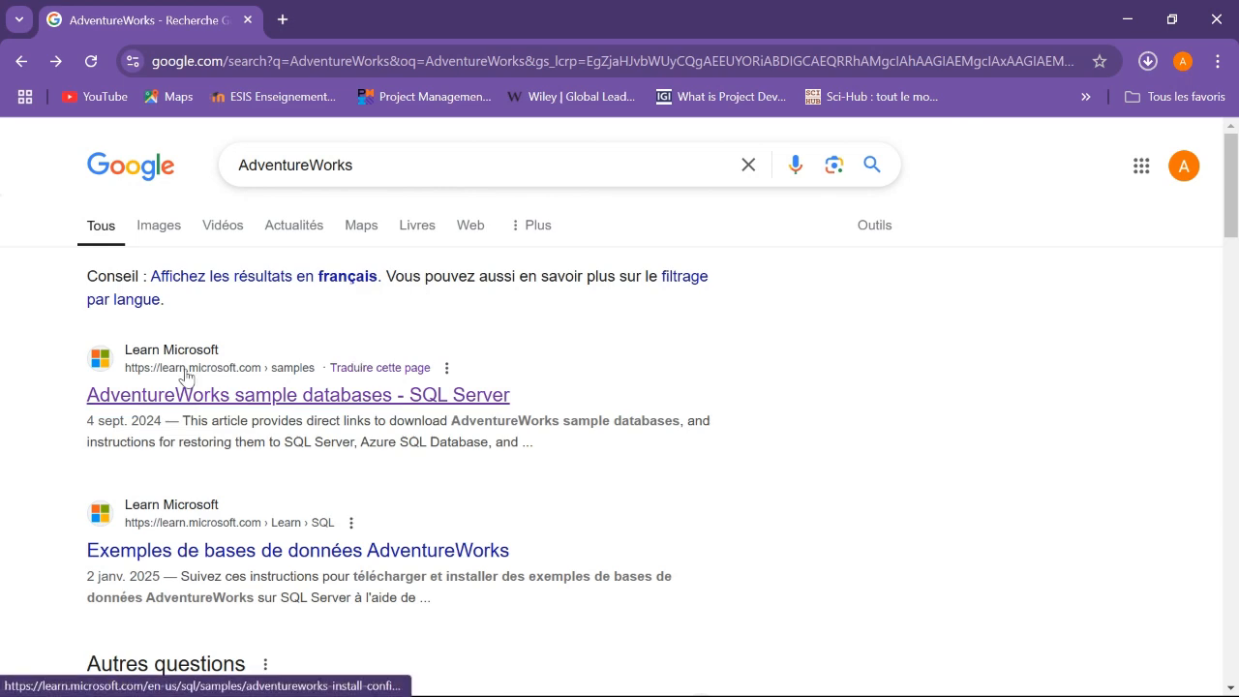
click(254, 398)
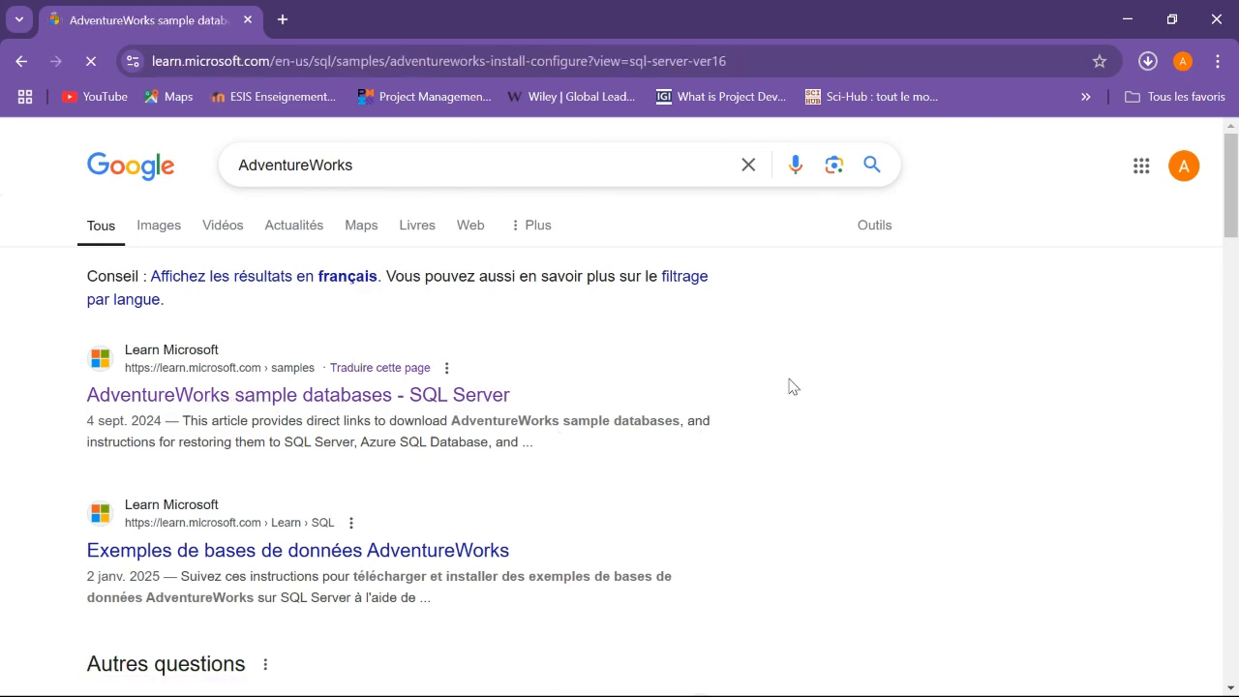
Check the article's table of AdventureWorks .bak downloads, and launch SQL Server Management Studio 20.
drag(1236, 177, 1237, 257)
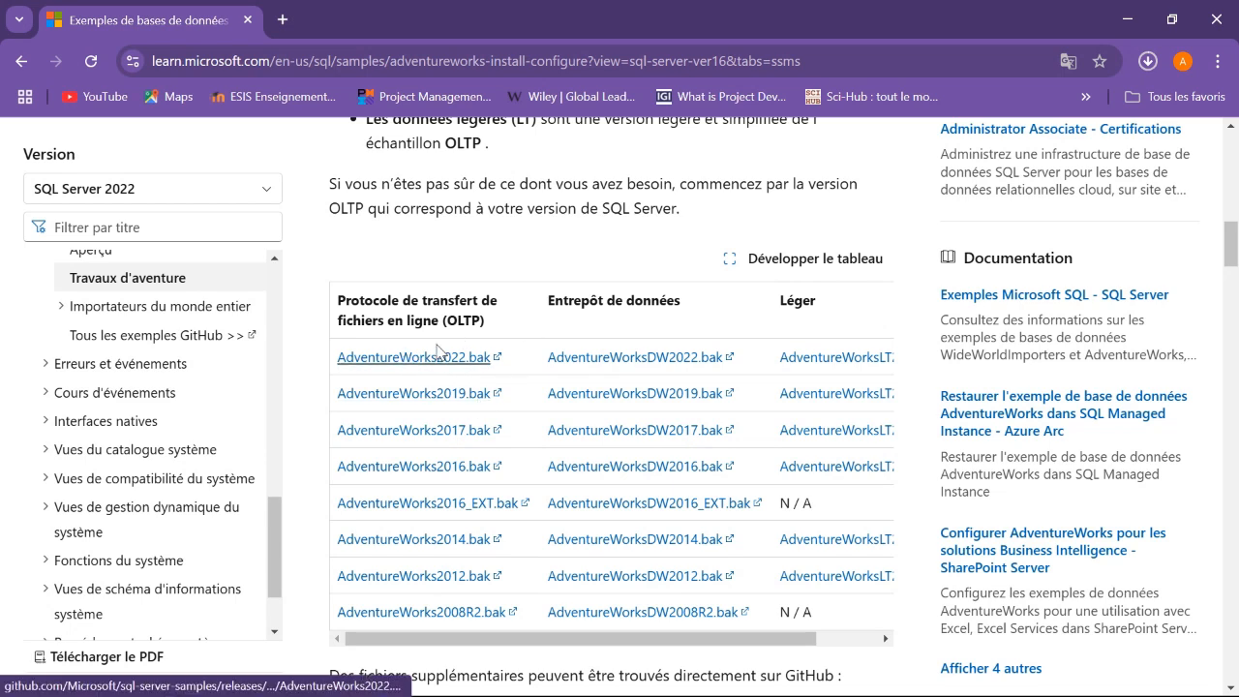
key(alt+Tab)
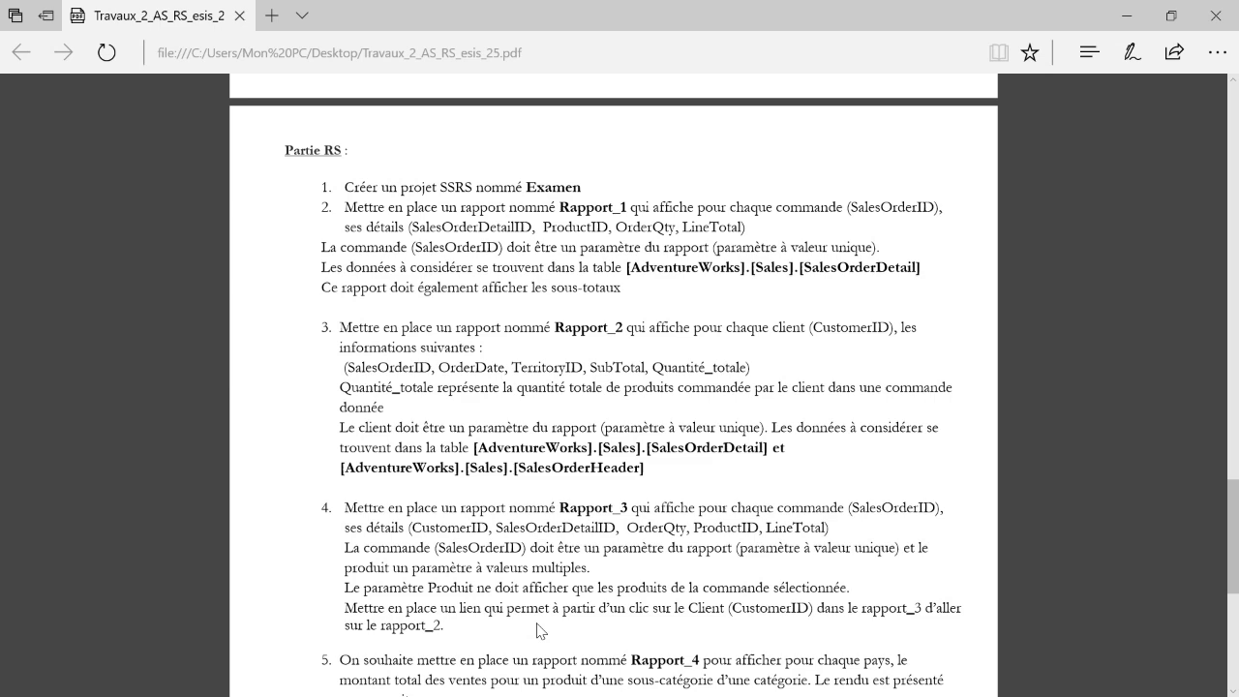
key(super)
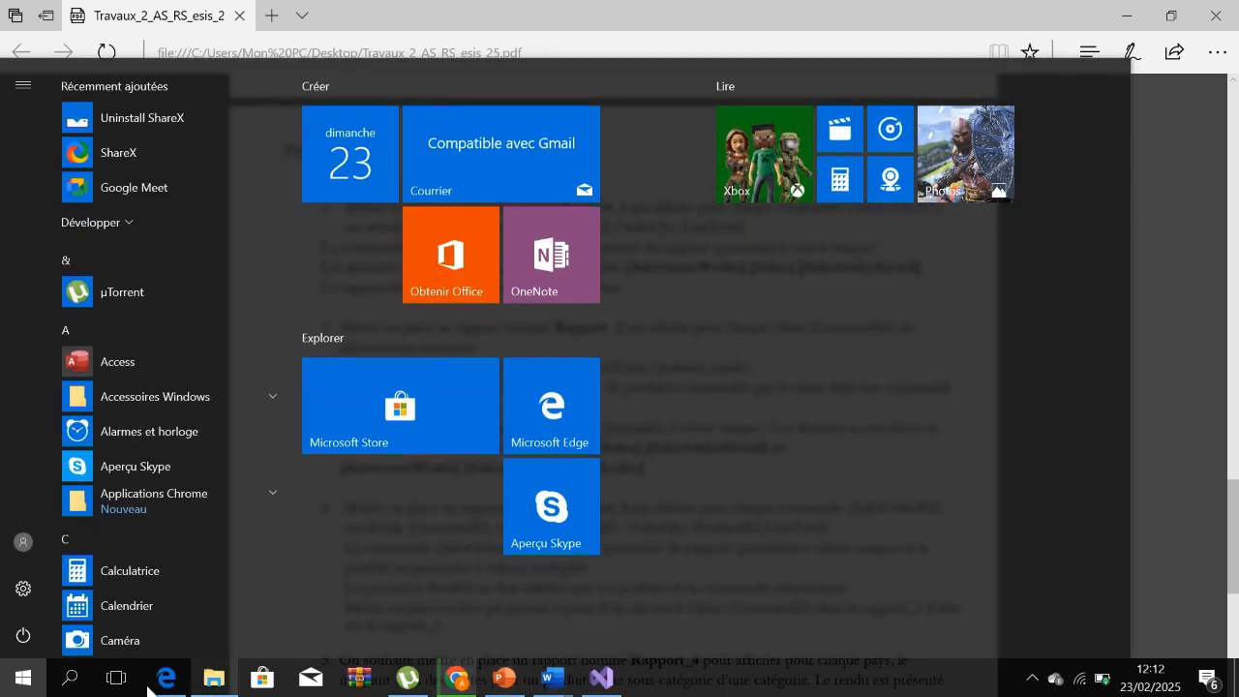
click(70, 680)
text(SQL)
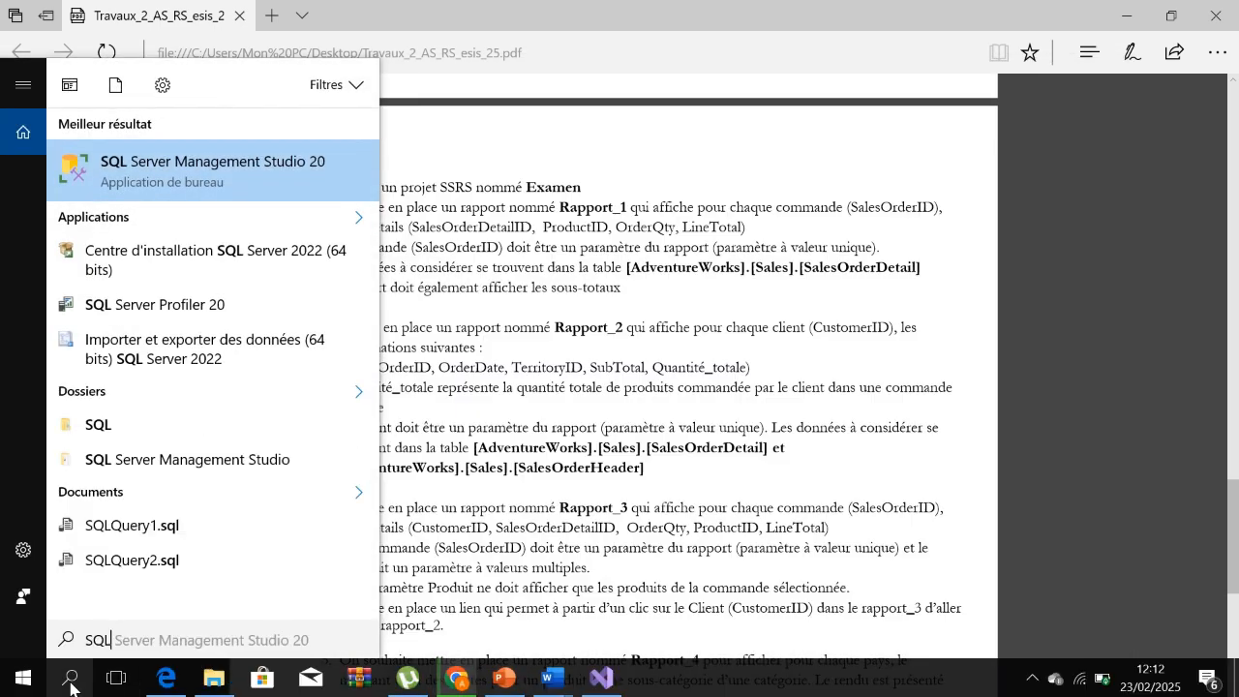
key(Return)
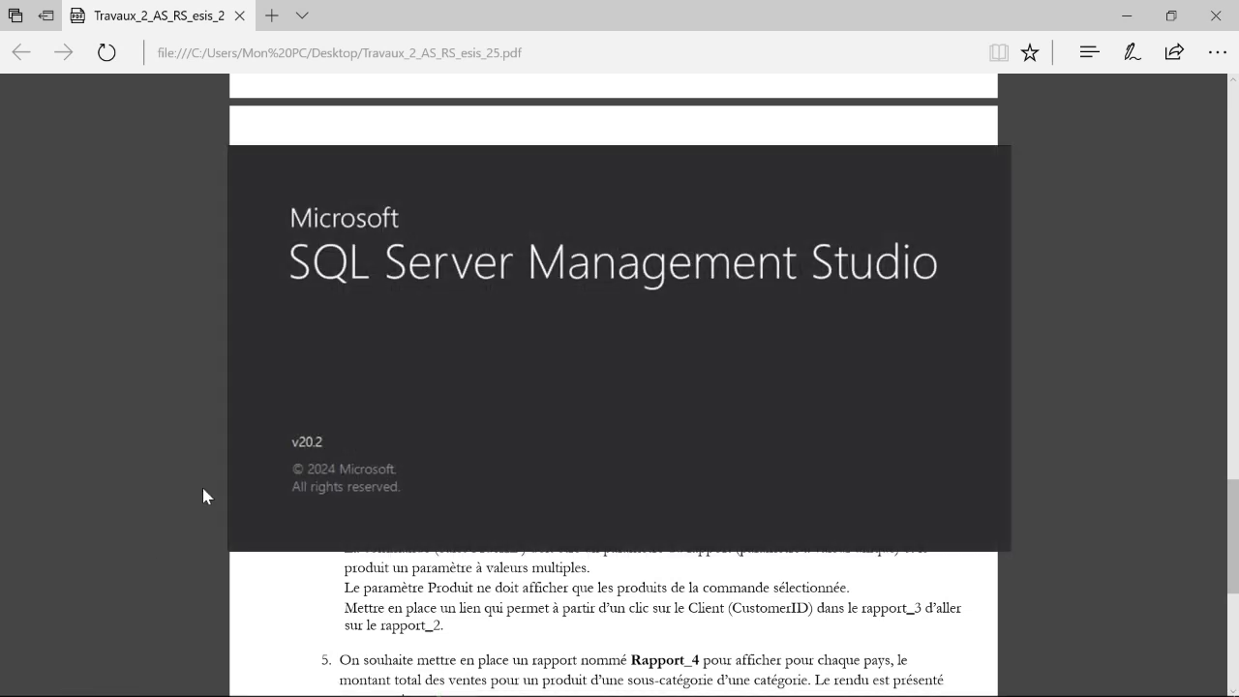
Connect to the ADONIS database engine using Windows Authentication and Optional encryption.
mouse_move(541, 5)
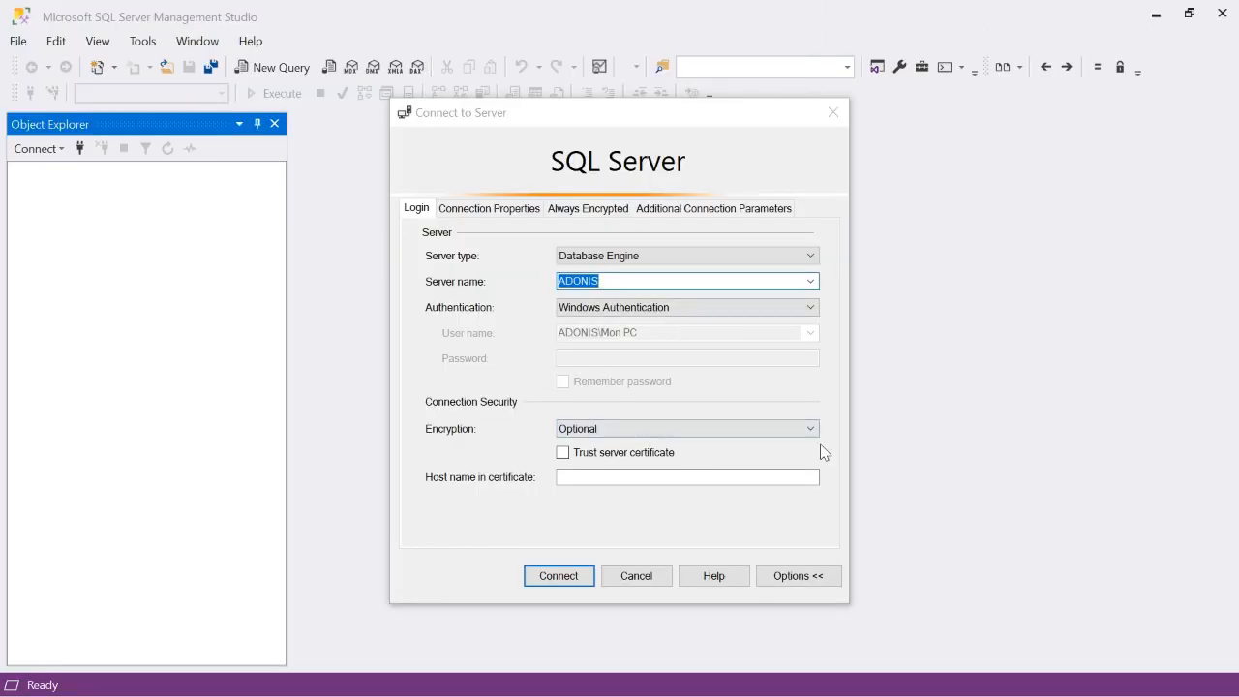
click(811, 429)
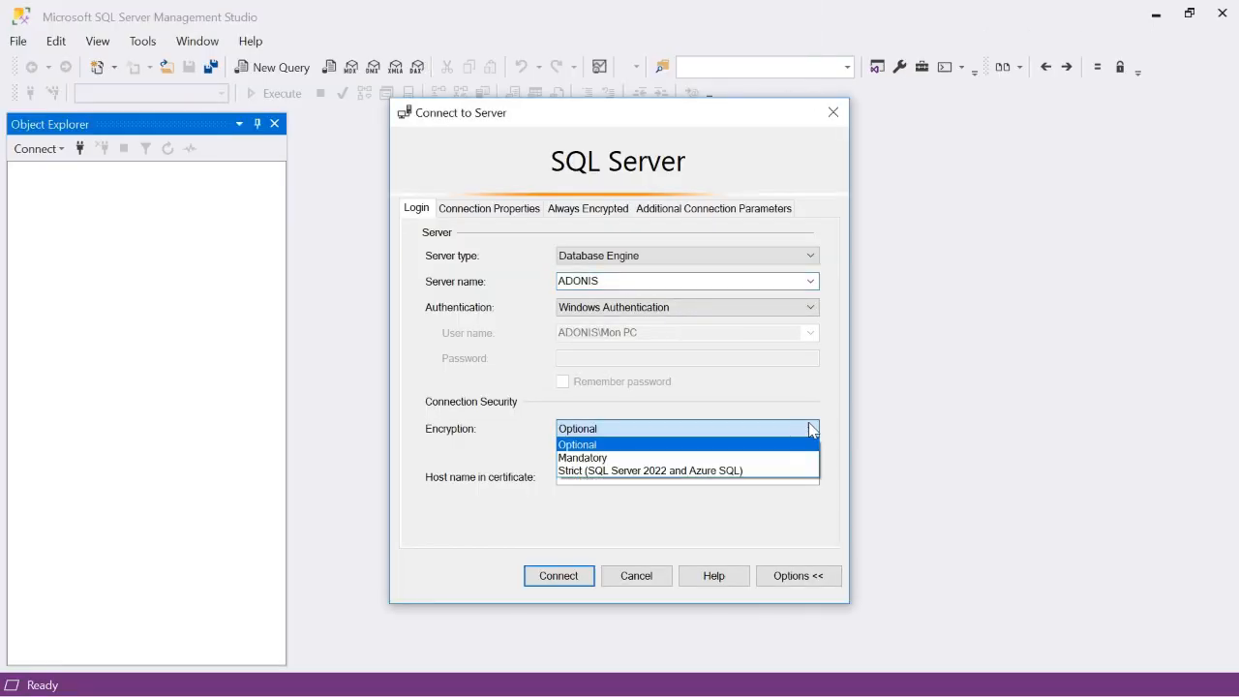
click(757, 437)
click(567, 575)
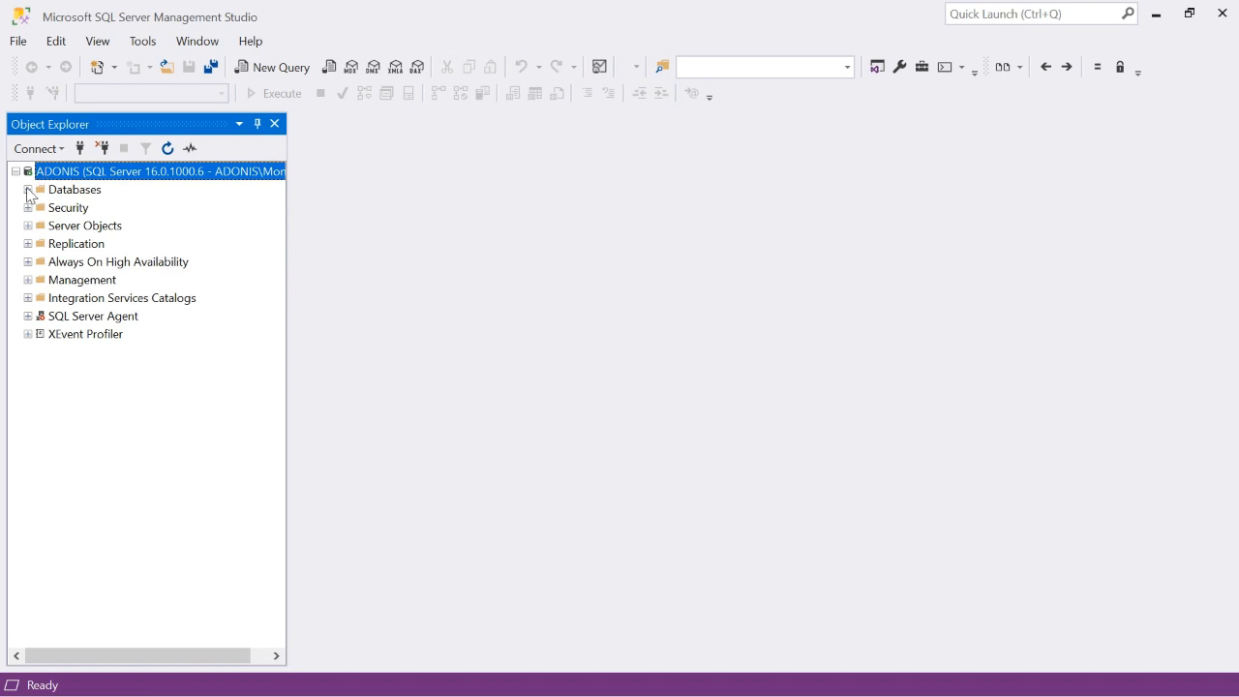
Start a database restore on the server with a device as source, and open the backup device selection.
right_click(93, 193)
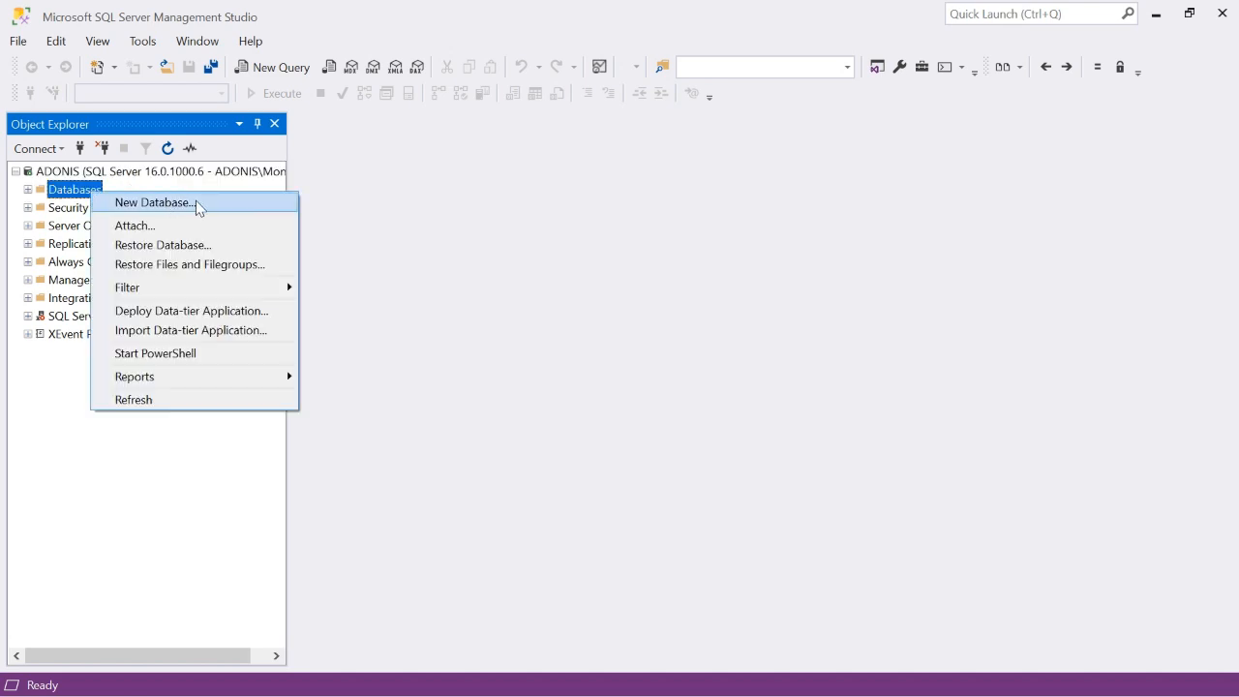
click(188, 246)
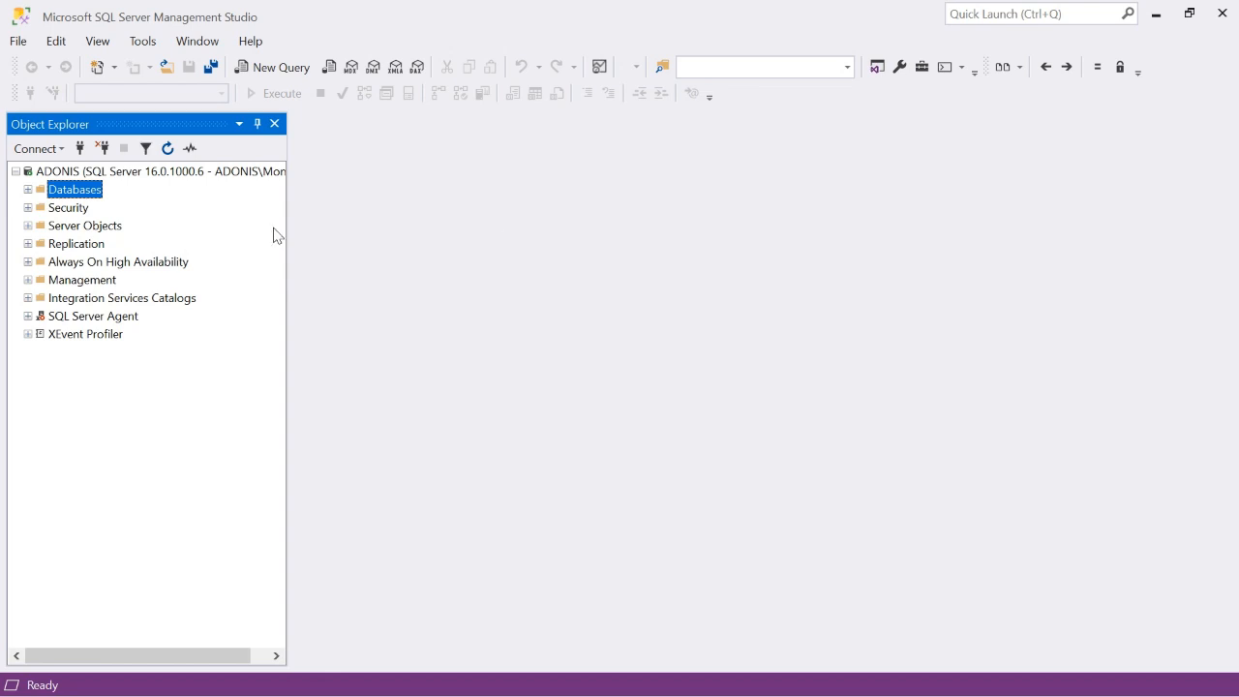
mouse_move(549, 3)
click(474, 37)
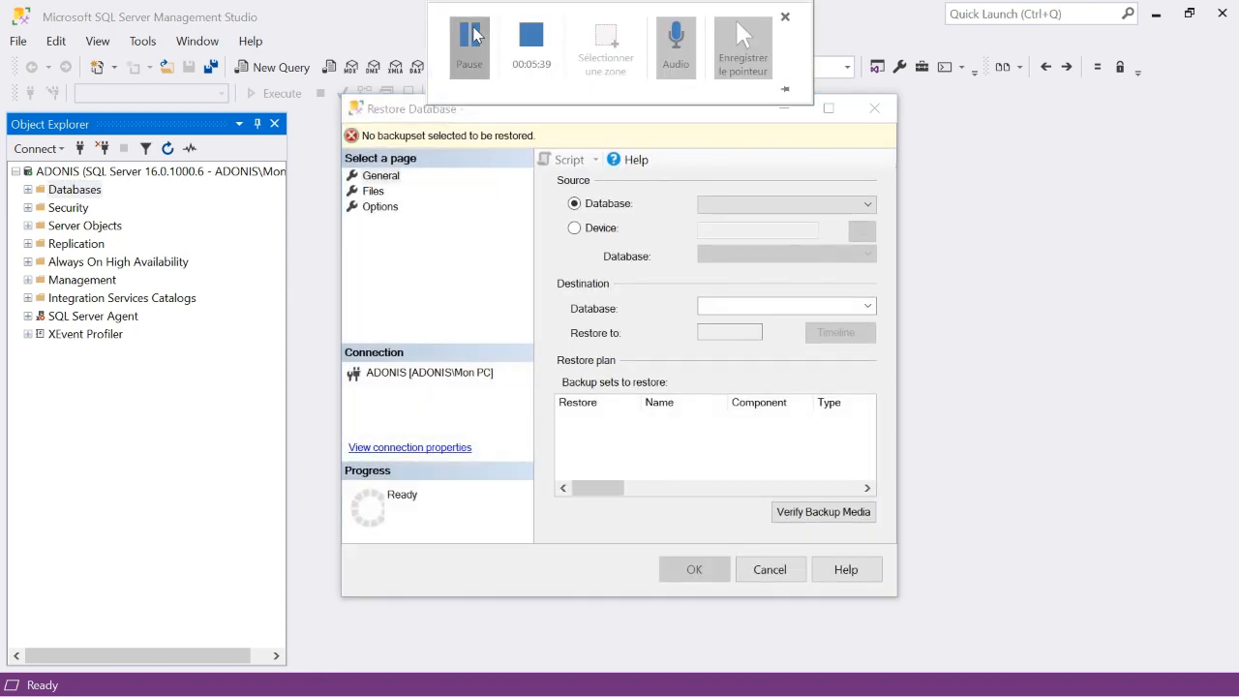
click(575, 231)
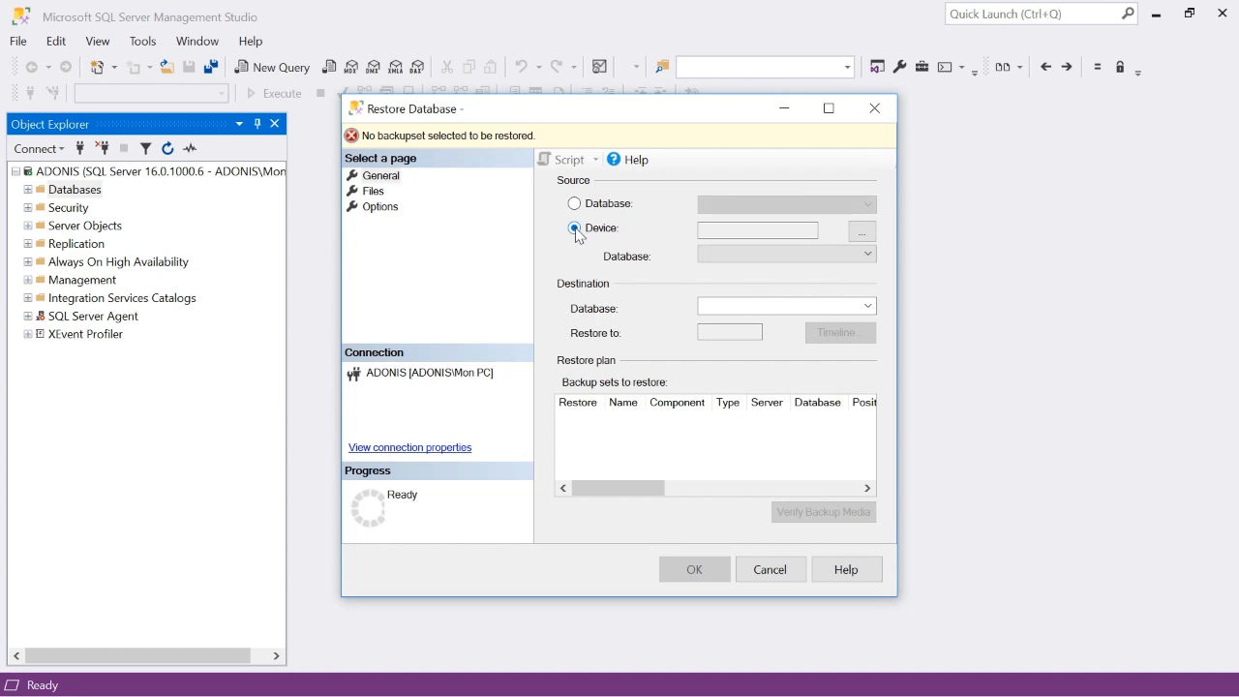
click(866, 234)
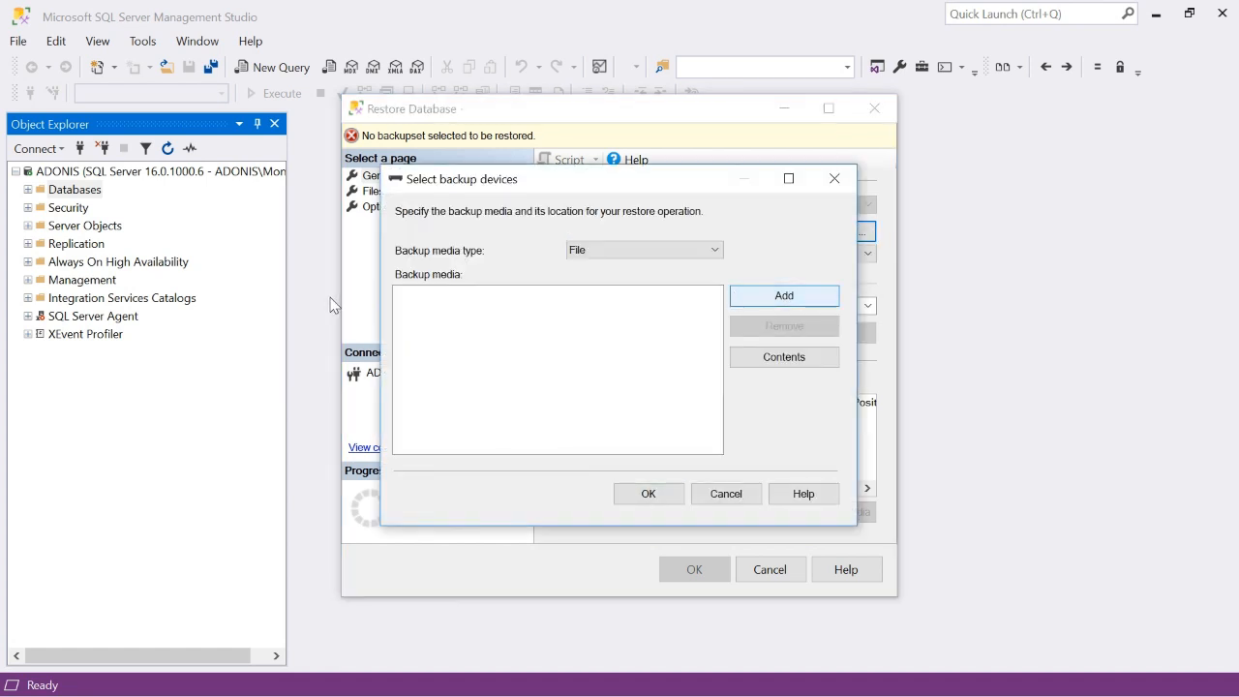
Add AdventureWorks.bak from the root of drive C: as the backup file to restore from.
click(750, 296)
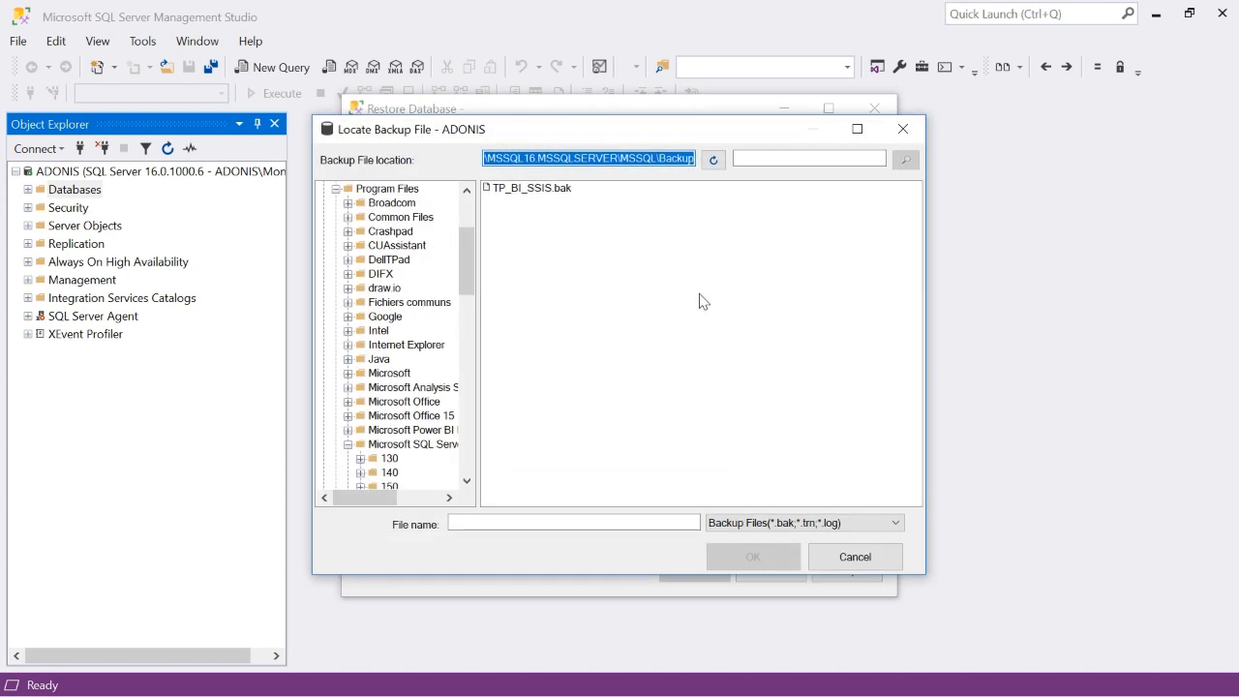
drag(463, 269, 461, 221)
click(346, 188)
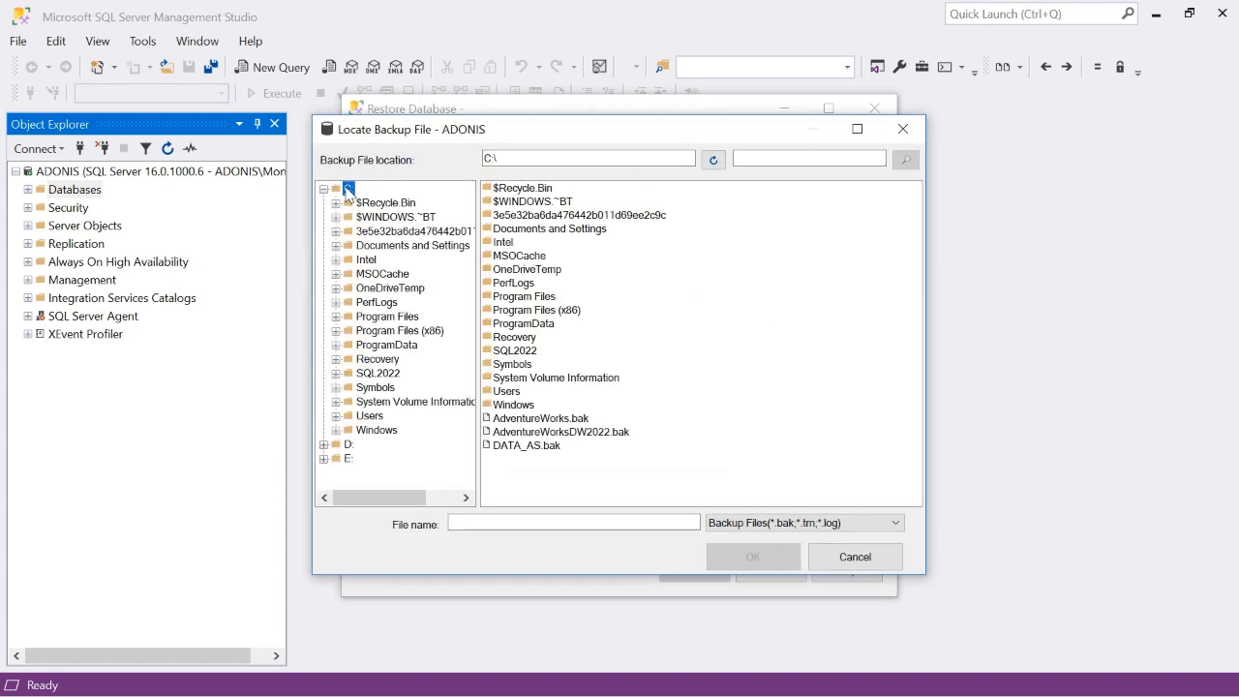
click(559, 422)
click(753, 556)
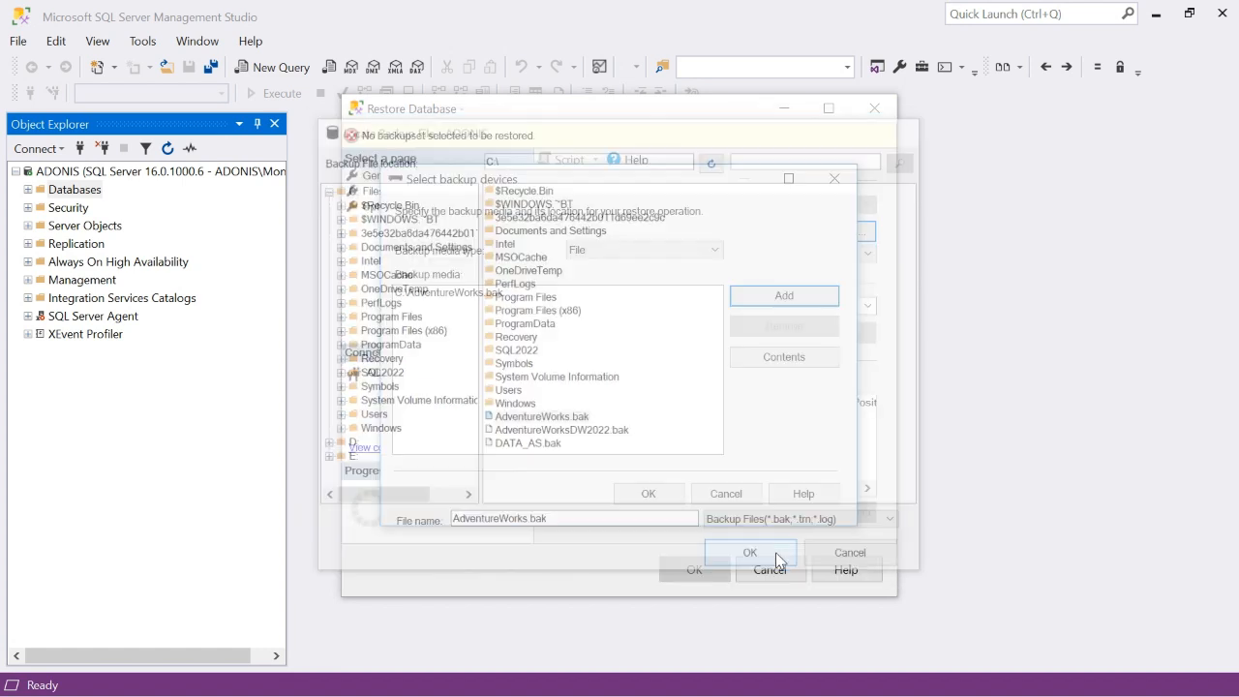
click(659, 493)
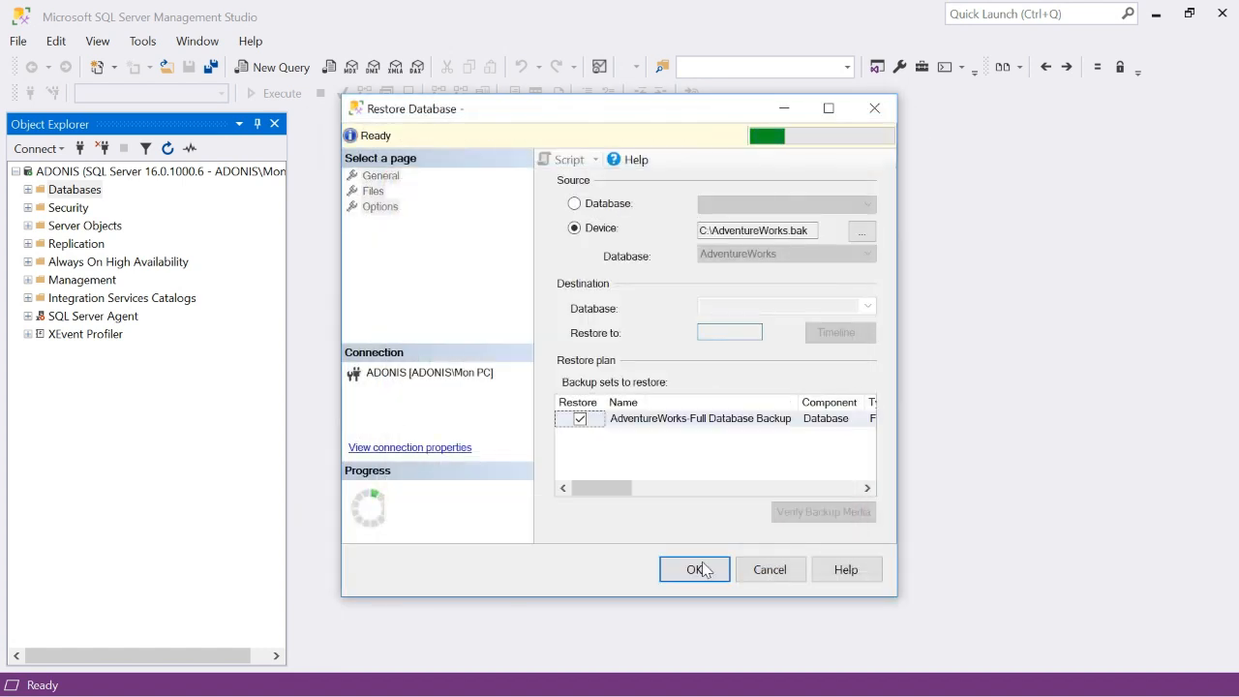
Run the restore of the AdventureWorks database and expand the server's list of databases.
click(695, 569)
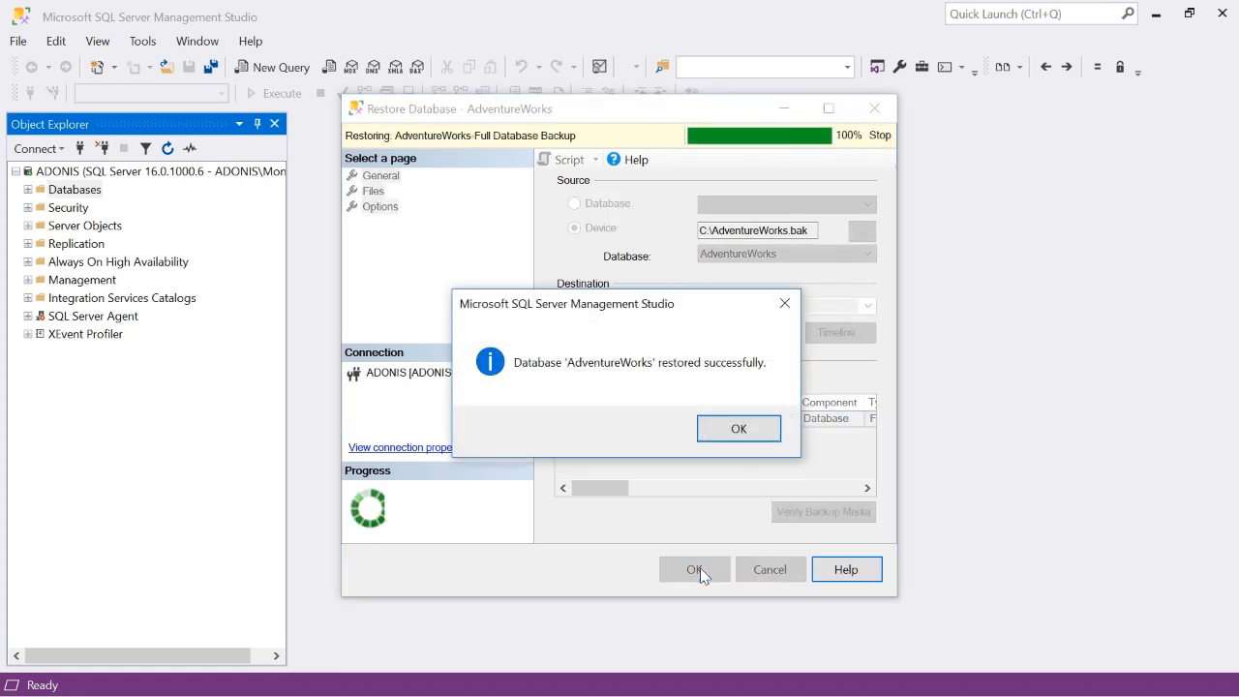
click(751, 433)
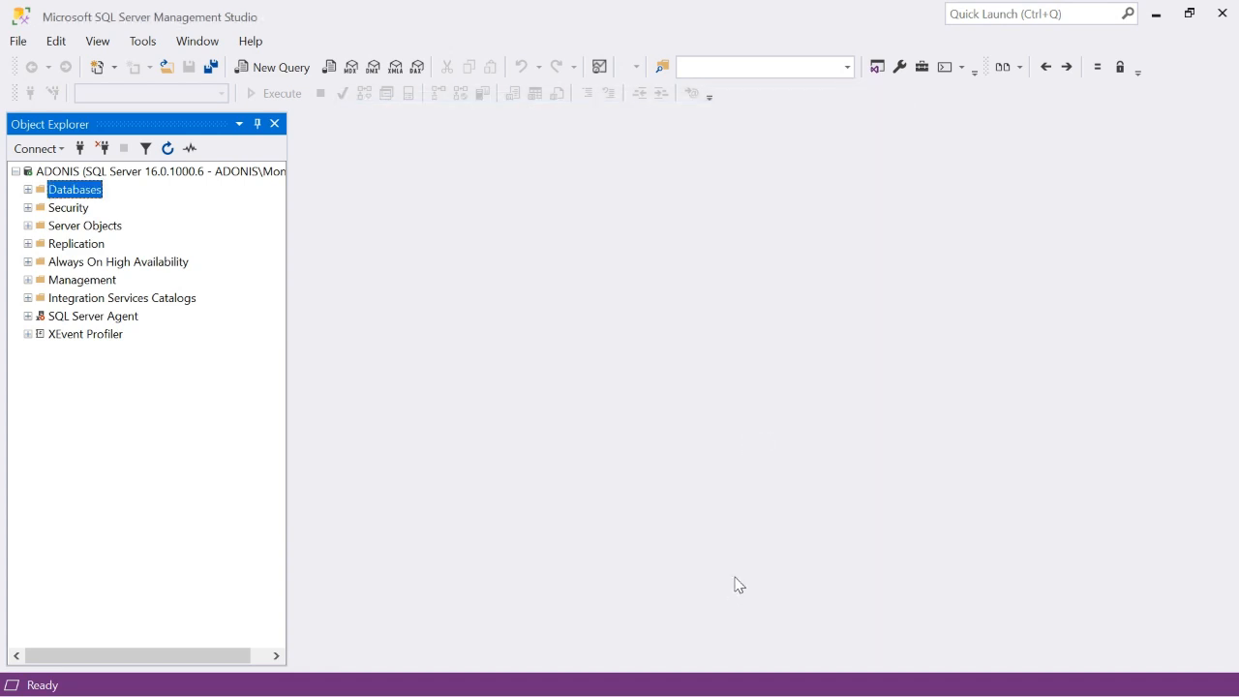
click(27, 190)
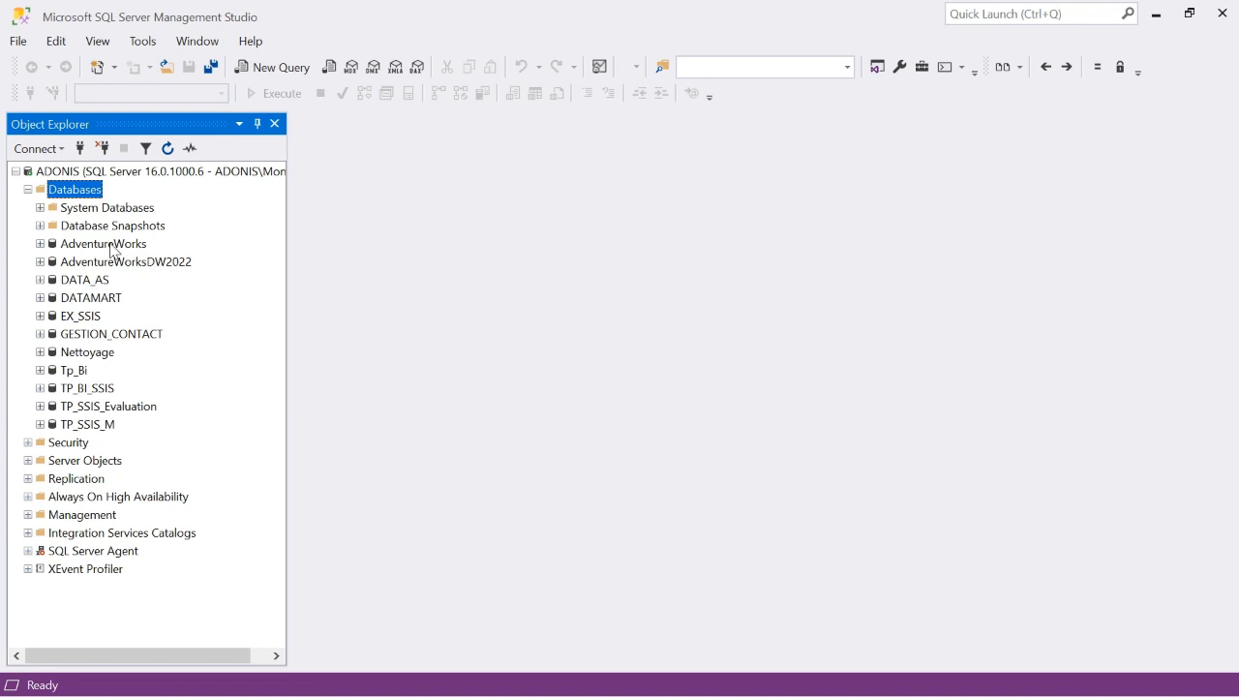
Switch back to Visual Studio, check the connection's database list and close the connection properties without saving.
key(alt+Tab)
key(alt+Tab)
key(alt+Tab)
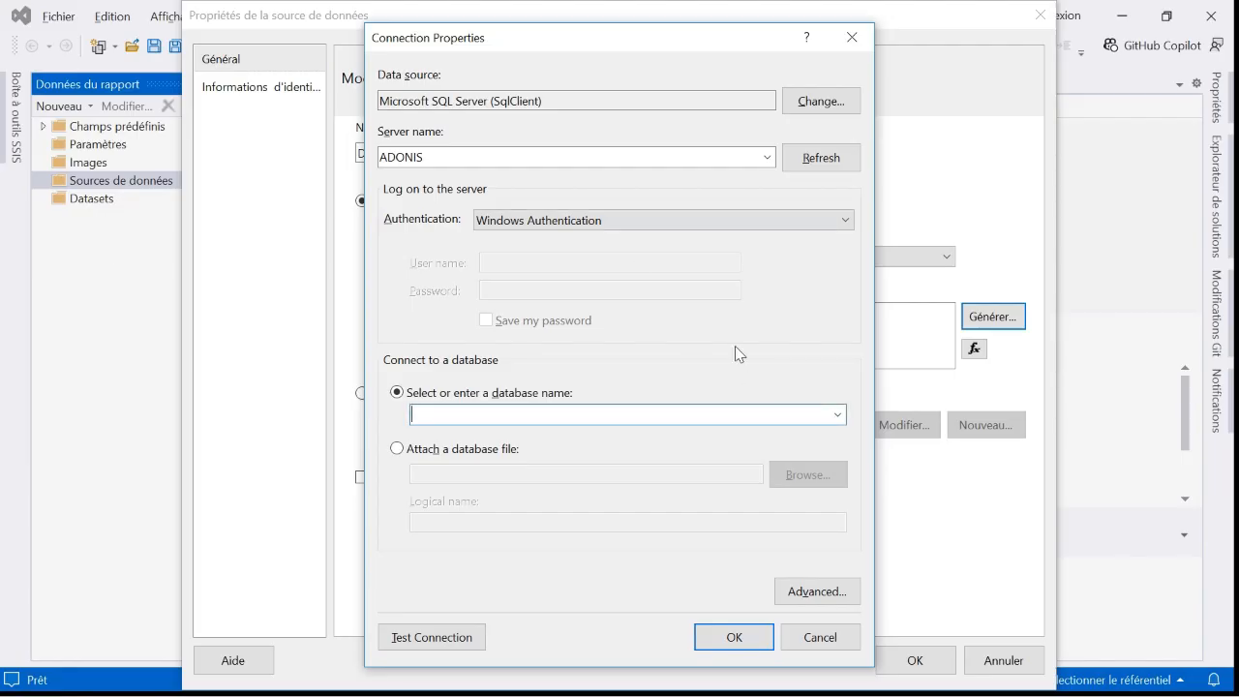
click(838, 415)
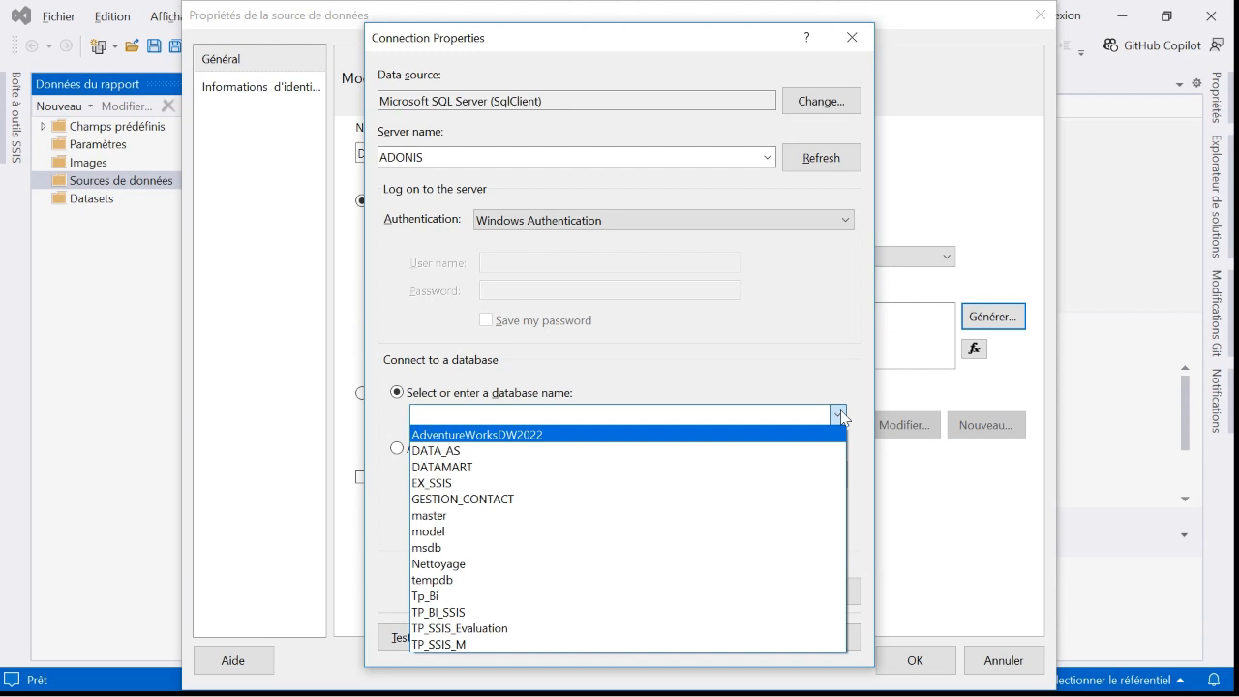
click(838, 414)
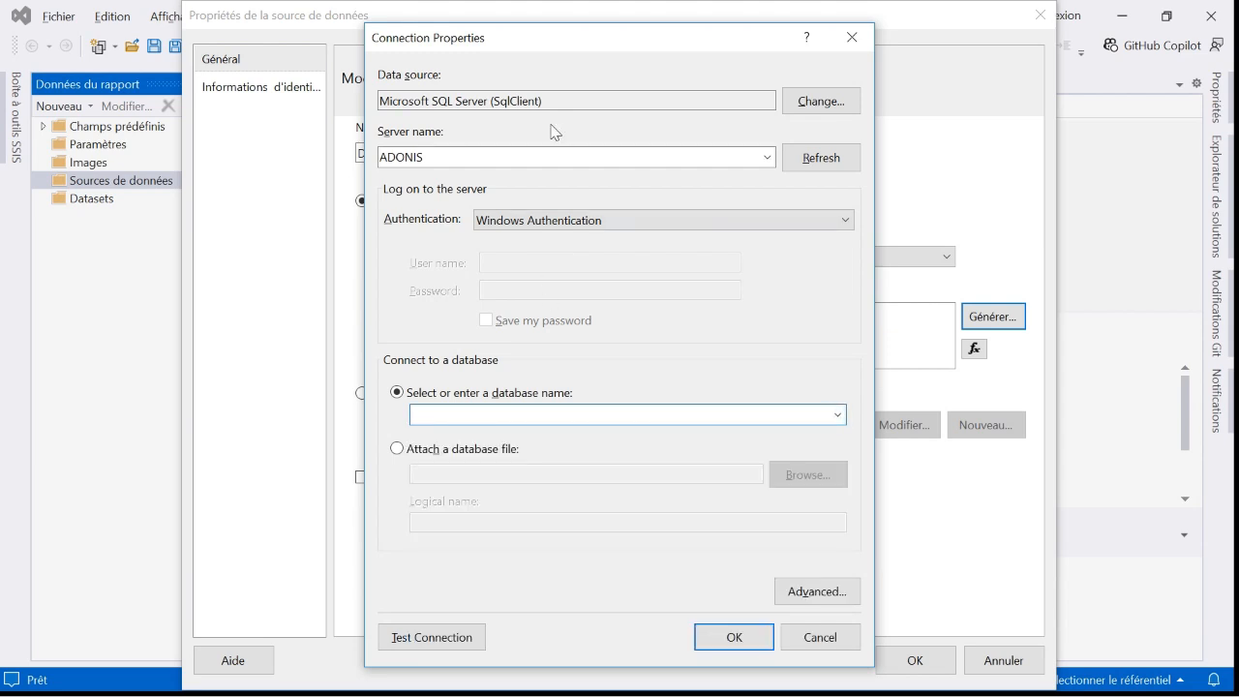
click(844, 42)
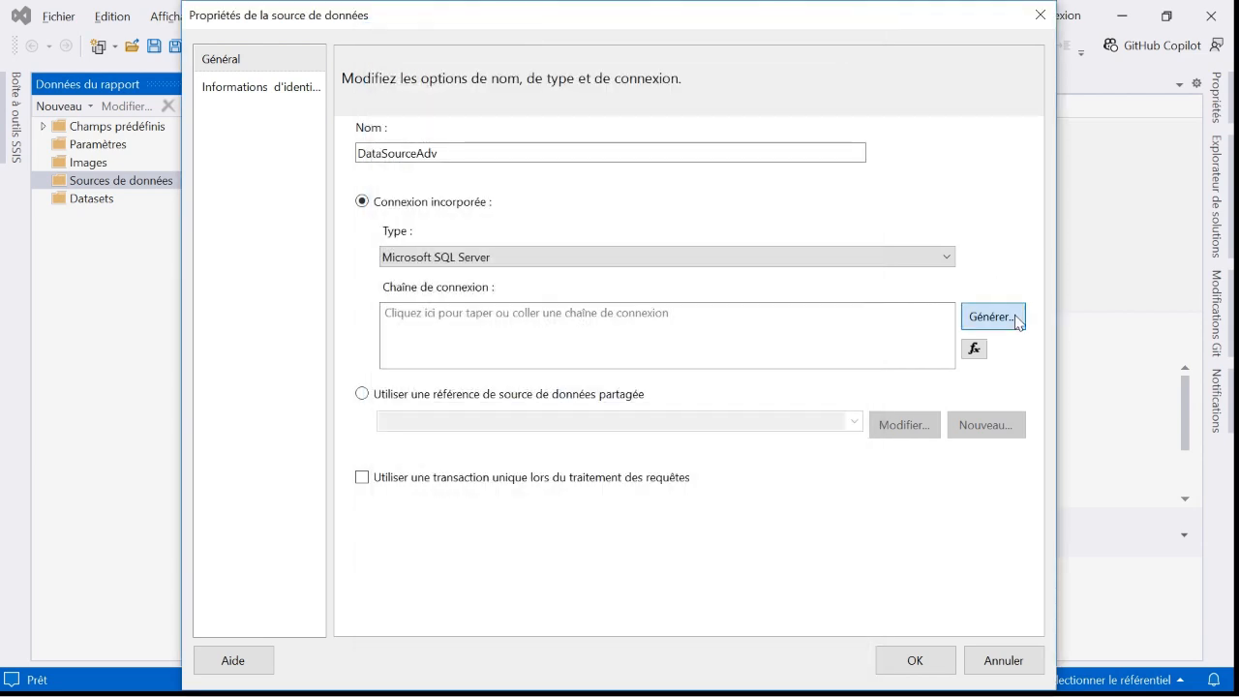
Build the data source's connection again with ADONIS as server and AdventureWorks as database.
click(1012, 317)
click(695, 155)
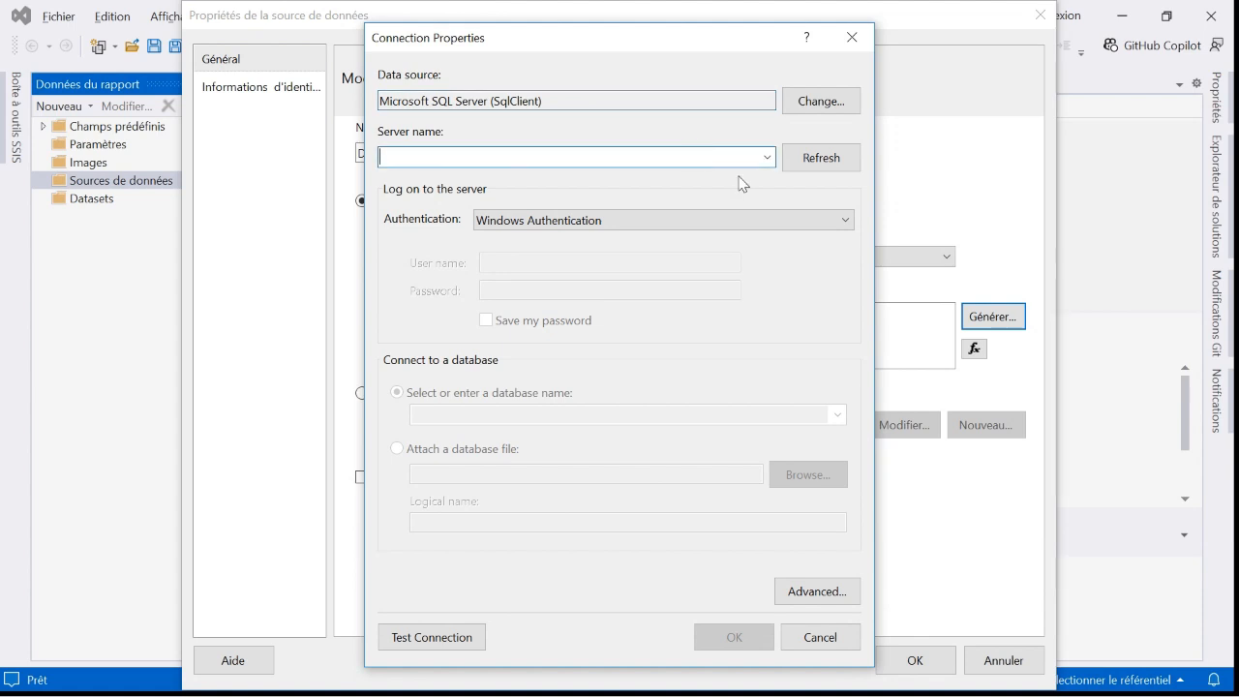
text(ADONIS)
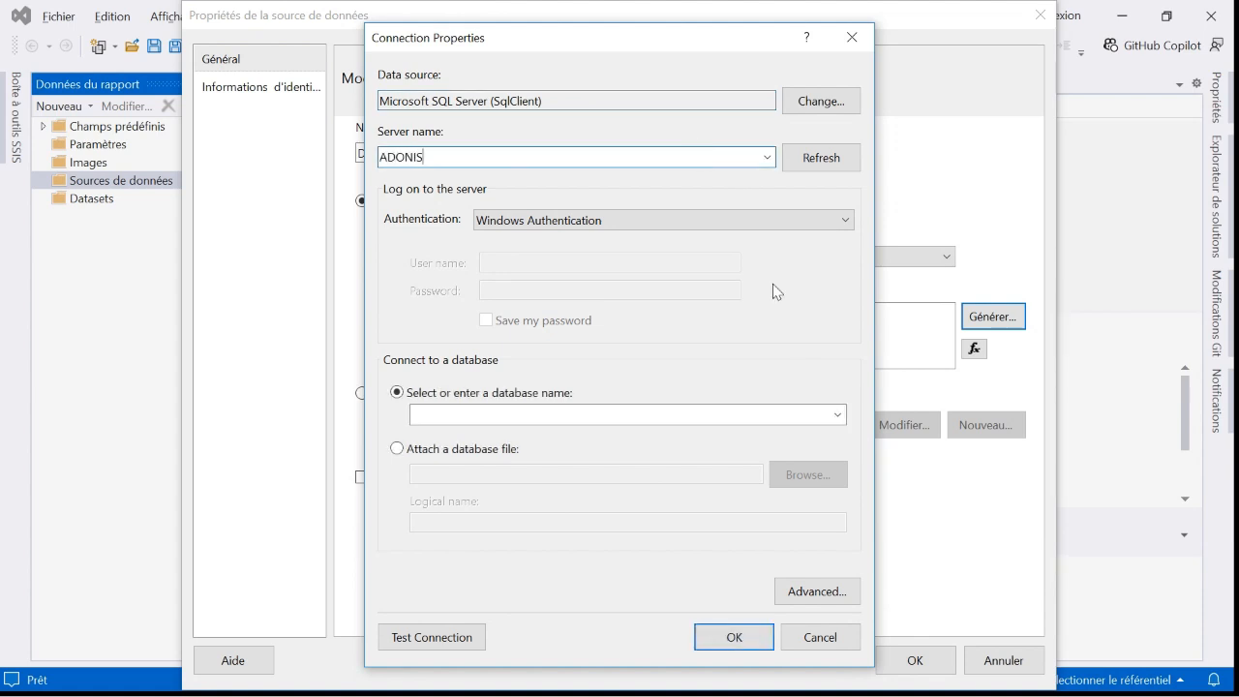
click(837, 415)
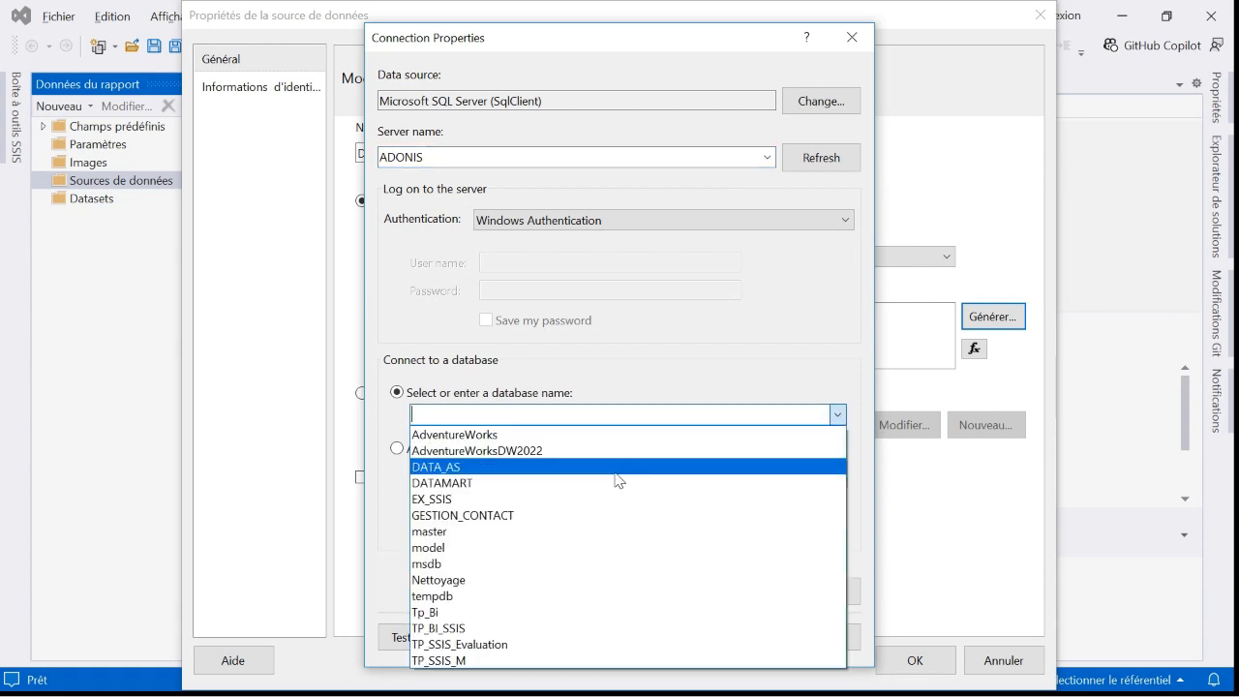
click(564, 416)
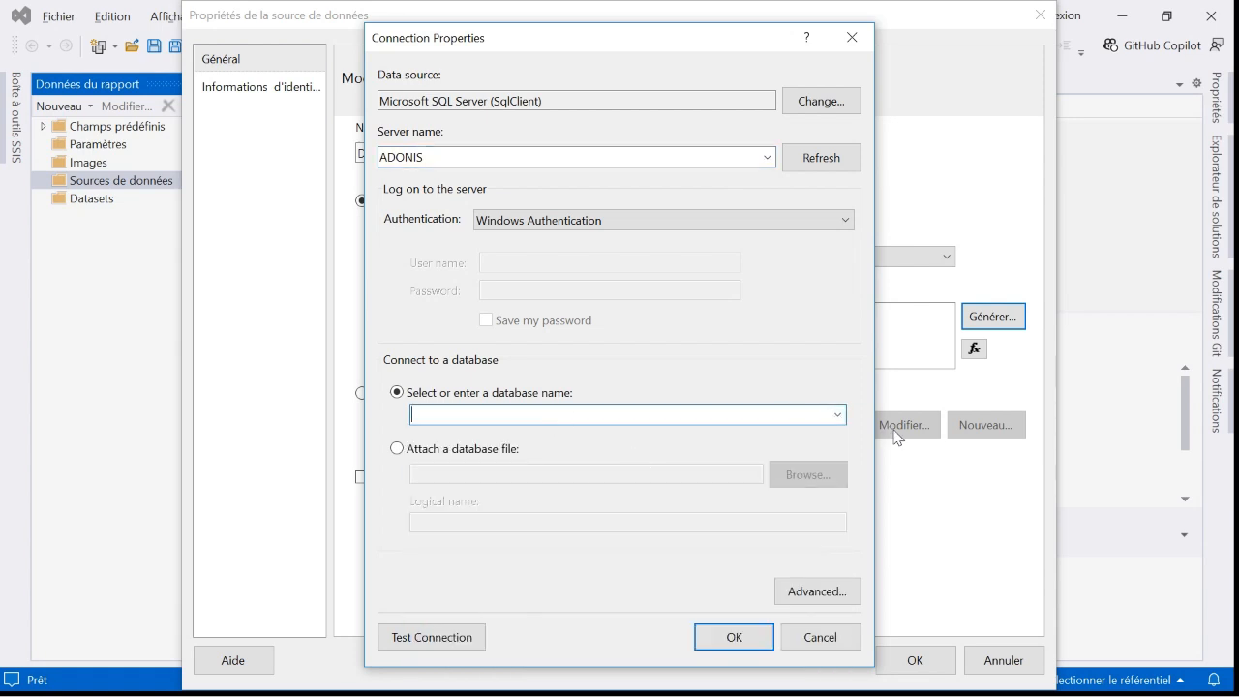
click(838, 416)
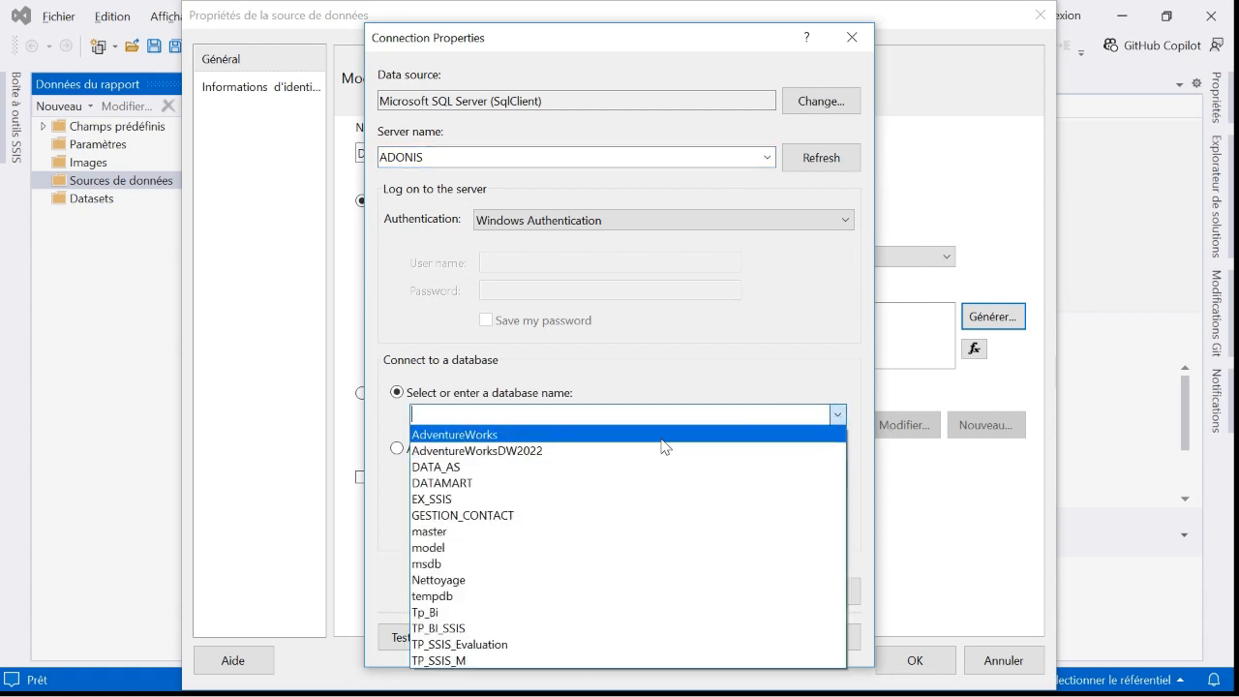
click(664, 434)
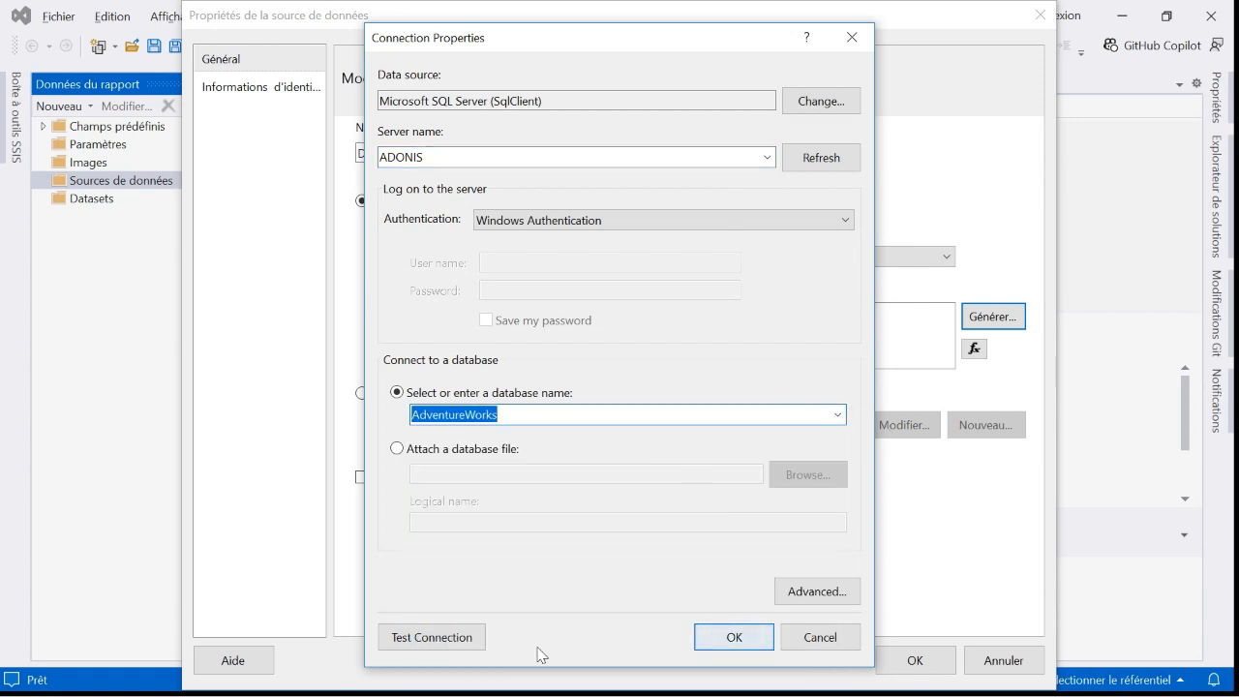
Test the AdventureWorks connection and save the data source DataSourceAdv with Windows authentication.
click(462, 639)
click(682, 430)
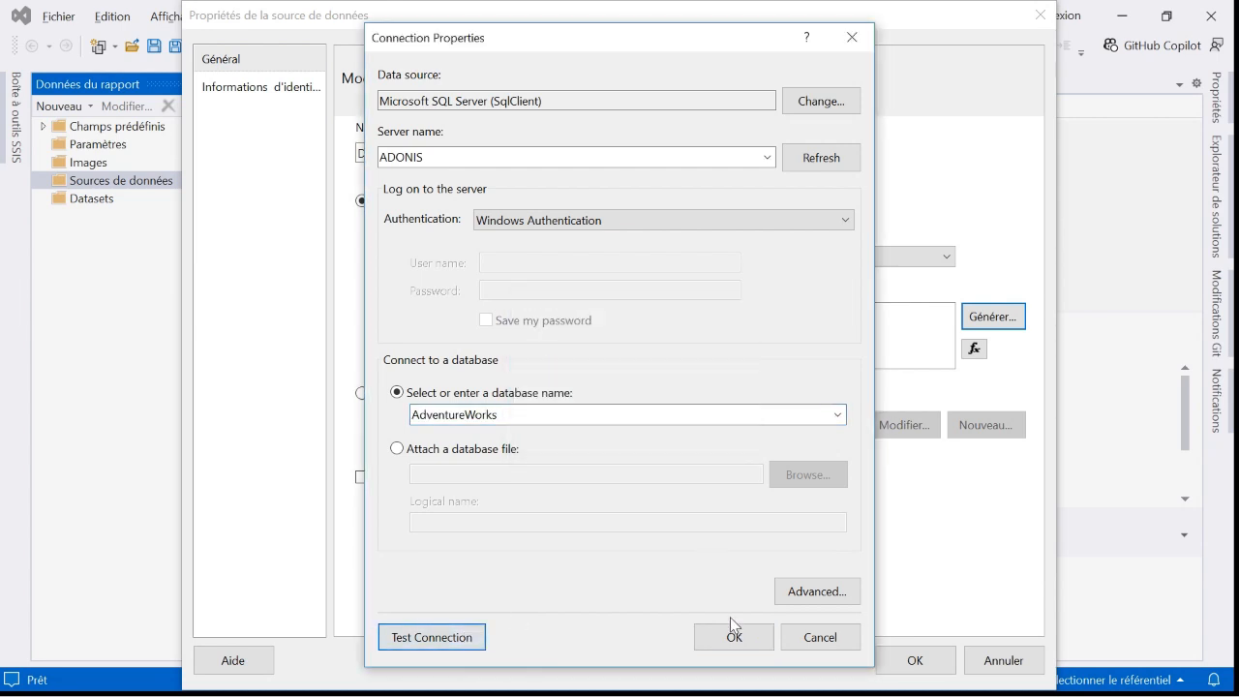
click(734, 636)
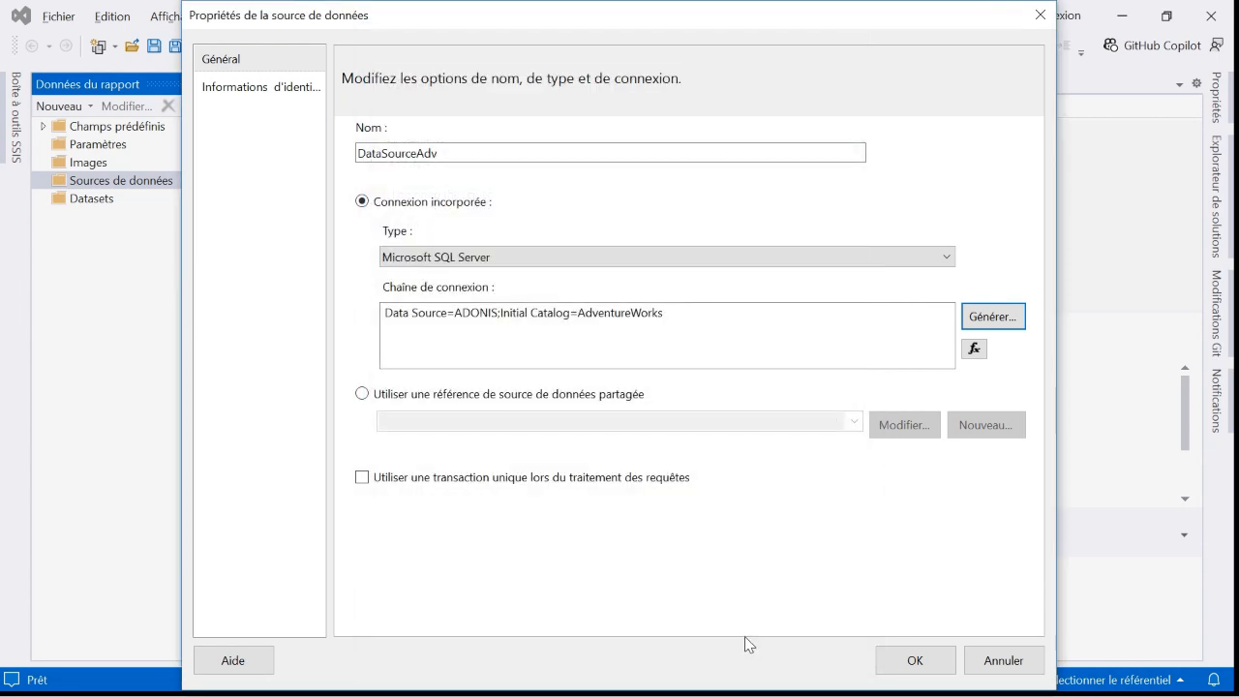
click(244, 89)
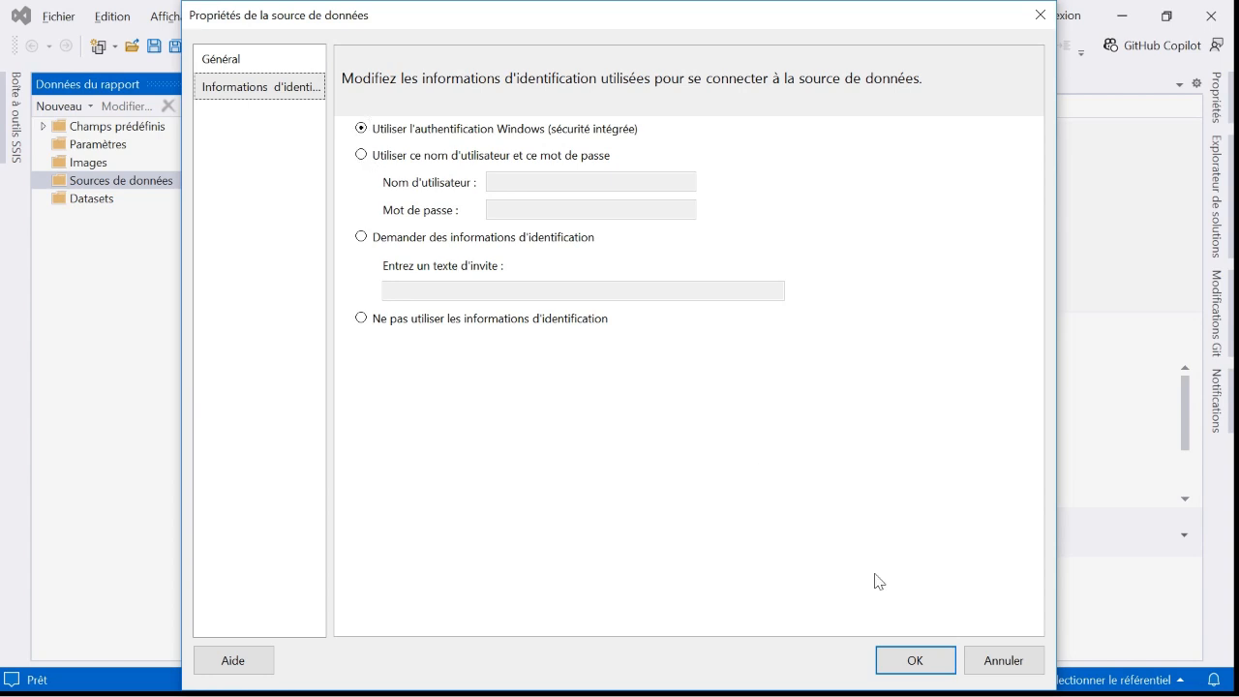
click(925, 662)
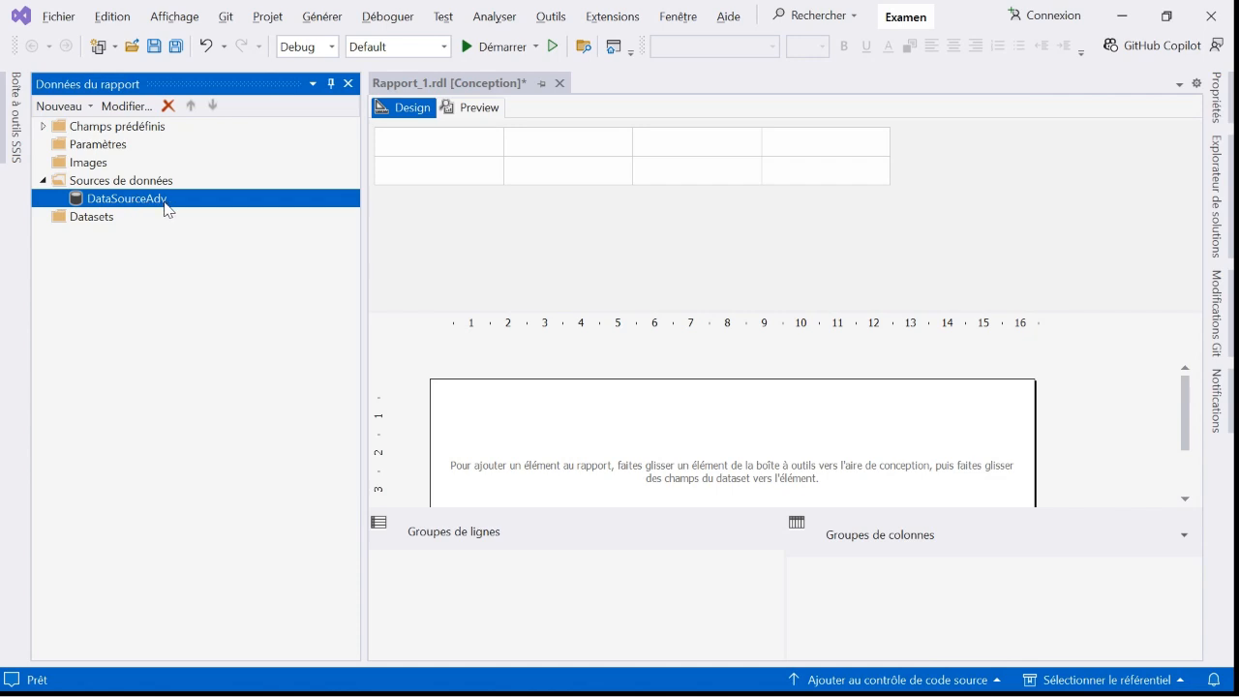
Add a dataset named DataSetAdv embedded in the report, with DataSourceAdv as its data source.
click(95, 218)
right_click(106, 224)
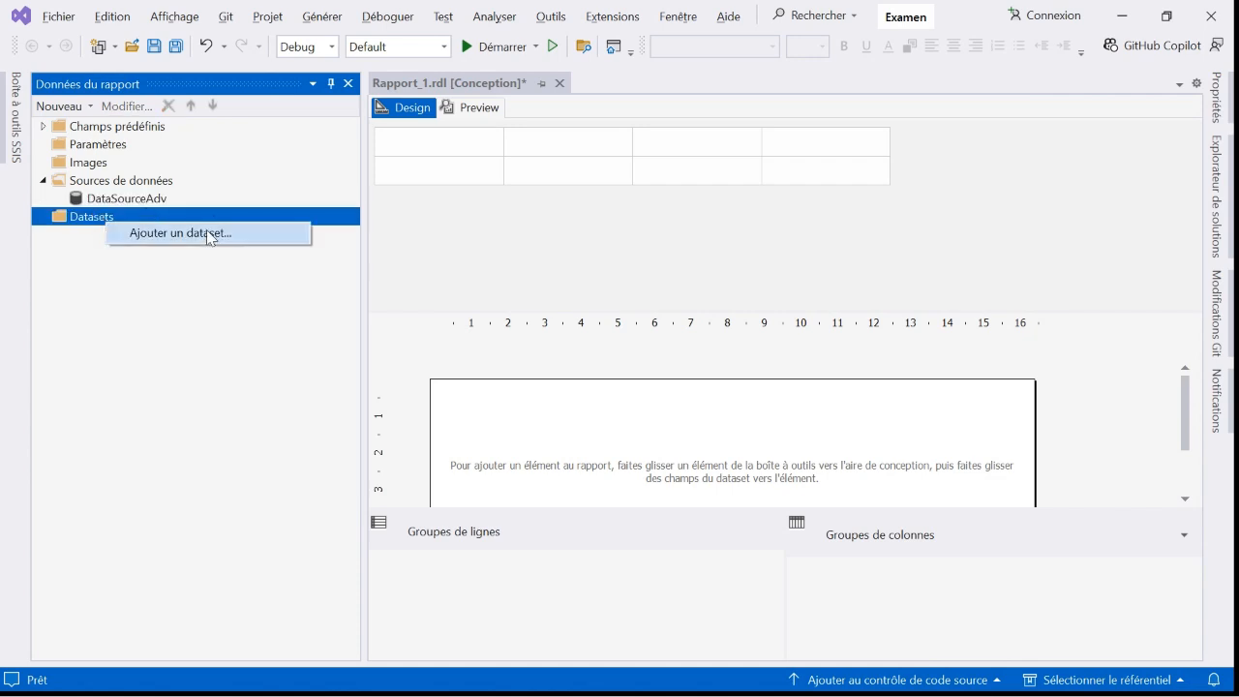
click(169, 224)
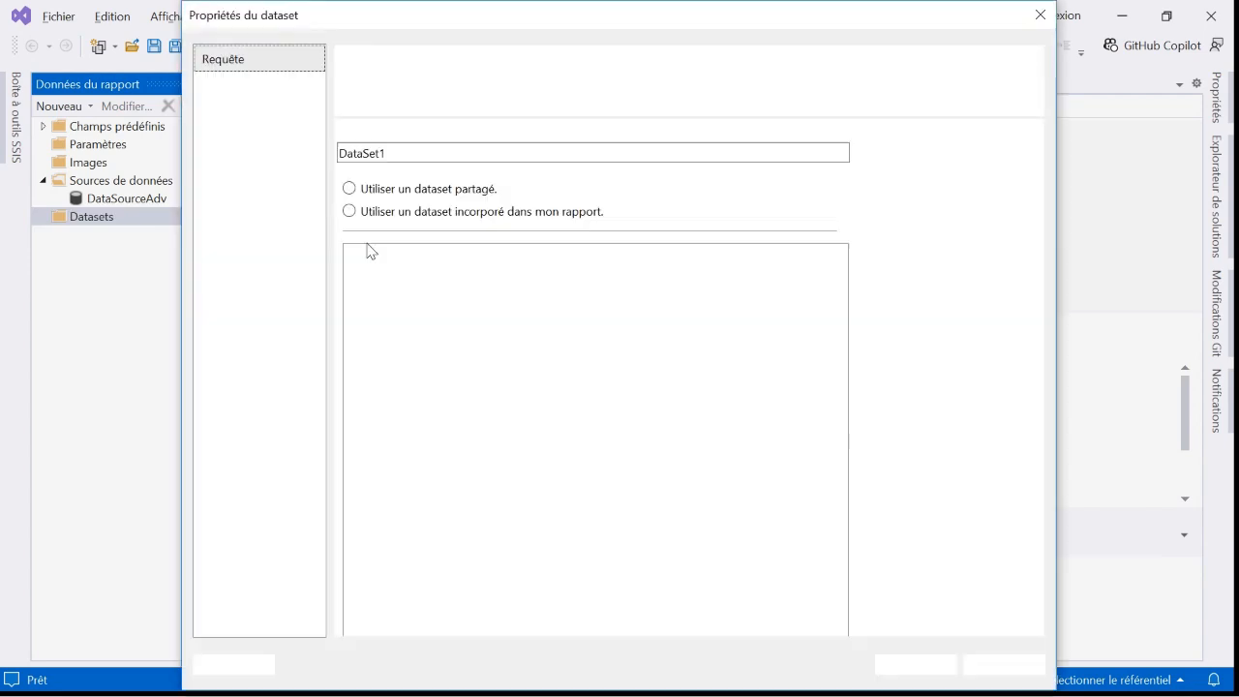
click(423, 153)
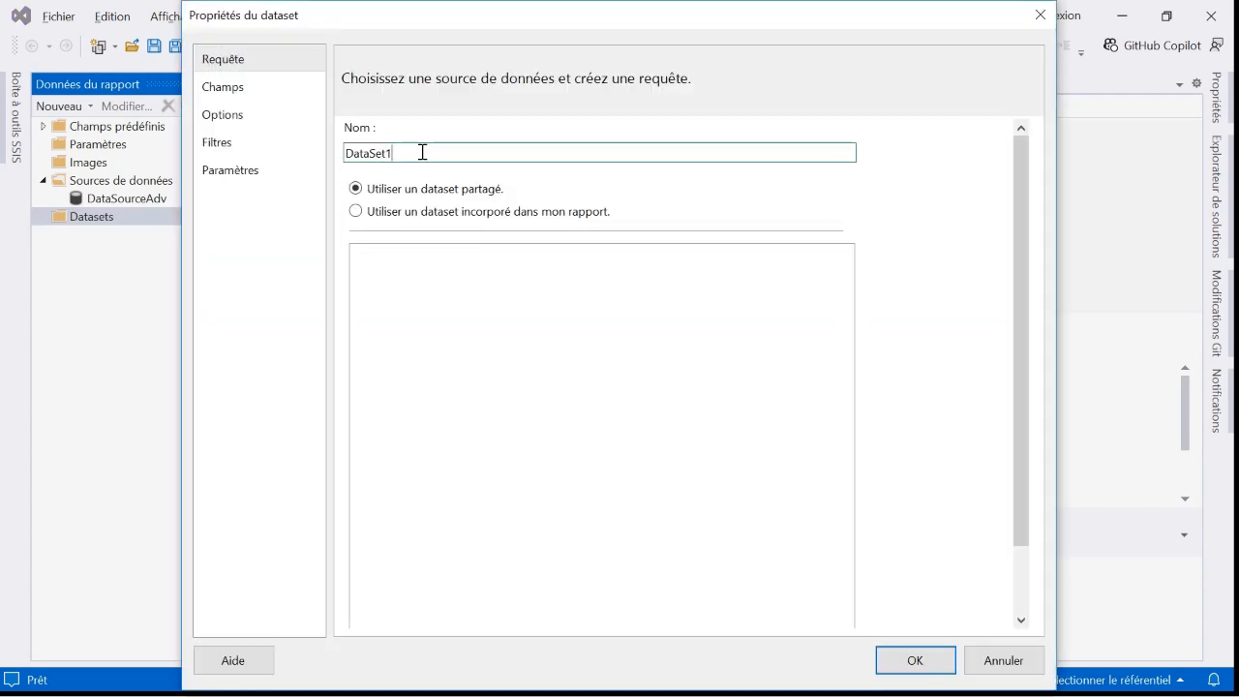
text(Adv)
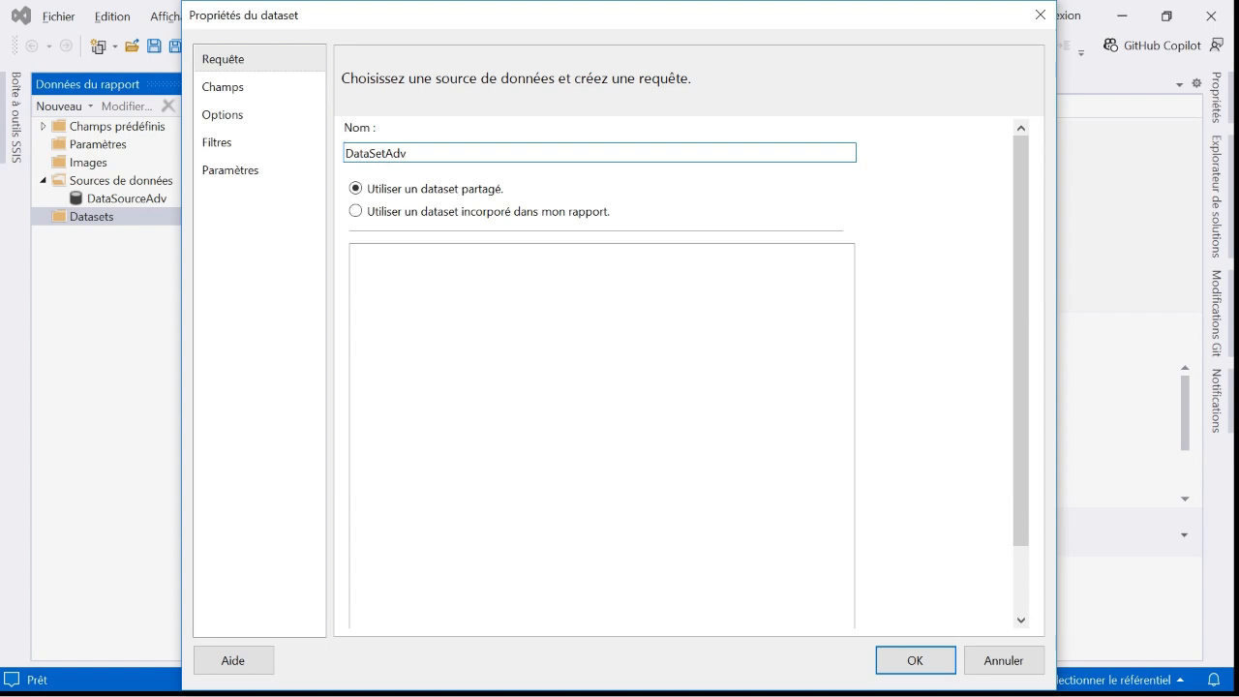
click(355, 212)
click(666, 279)
click(509, 304)
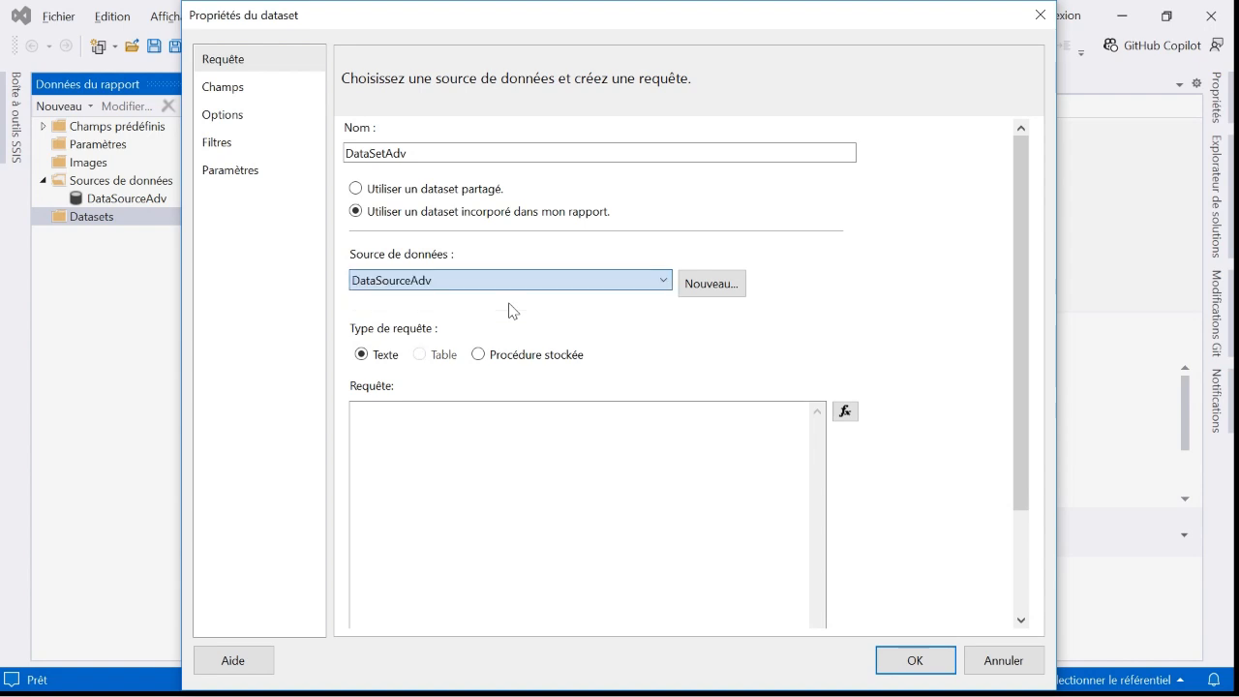
click(485, 423)
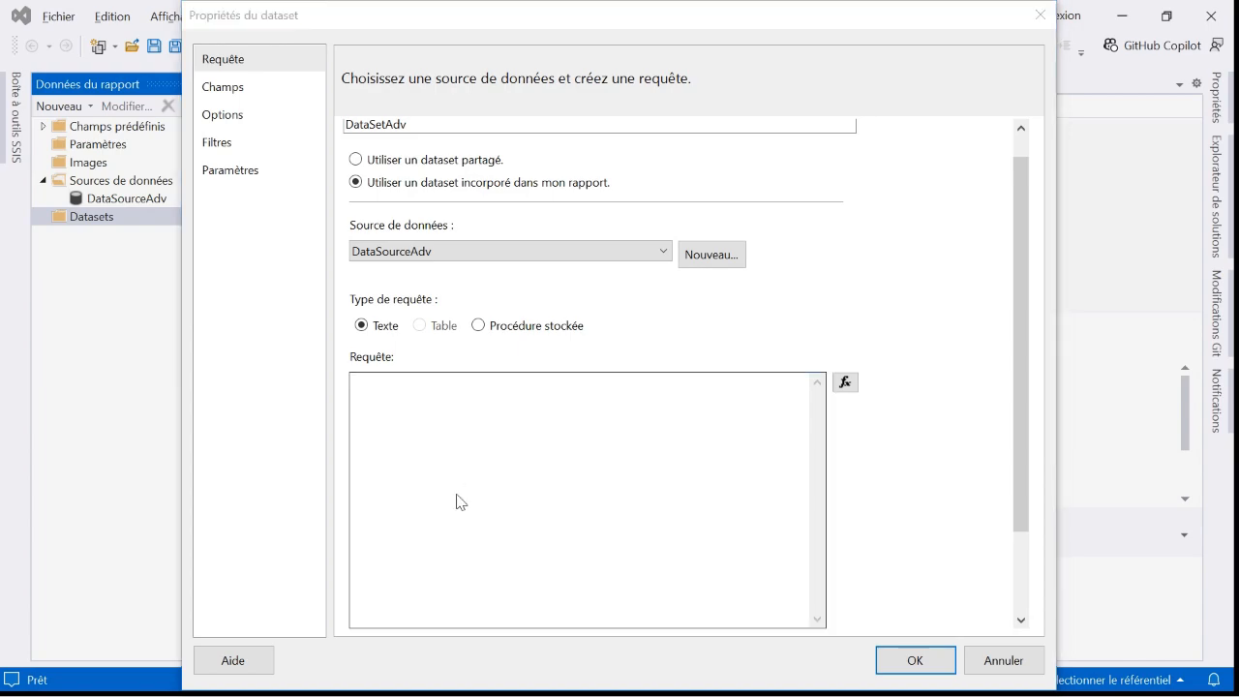
Switch to SQL Server Management Studio and list the top 1000 rows of the AdventureWorks table Sales.SalesOrderDetail.
key(super)
click(648, 679)
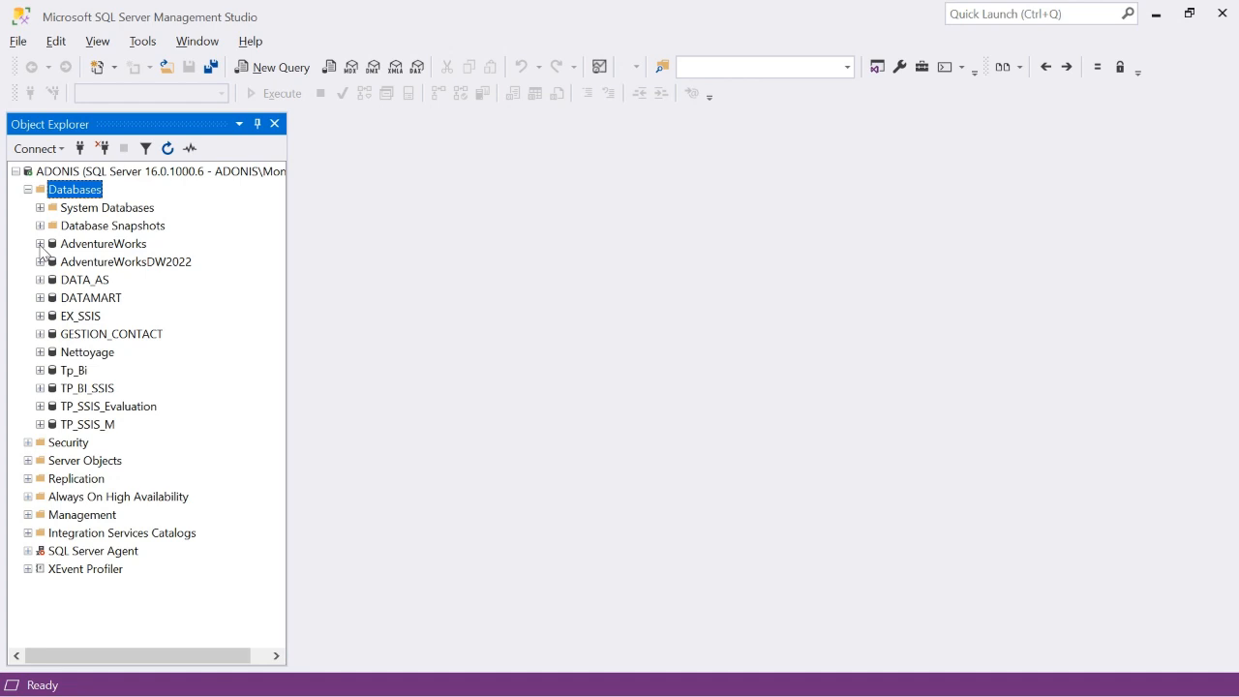
click(40, 244)
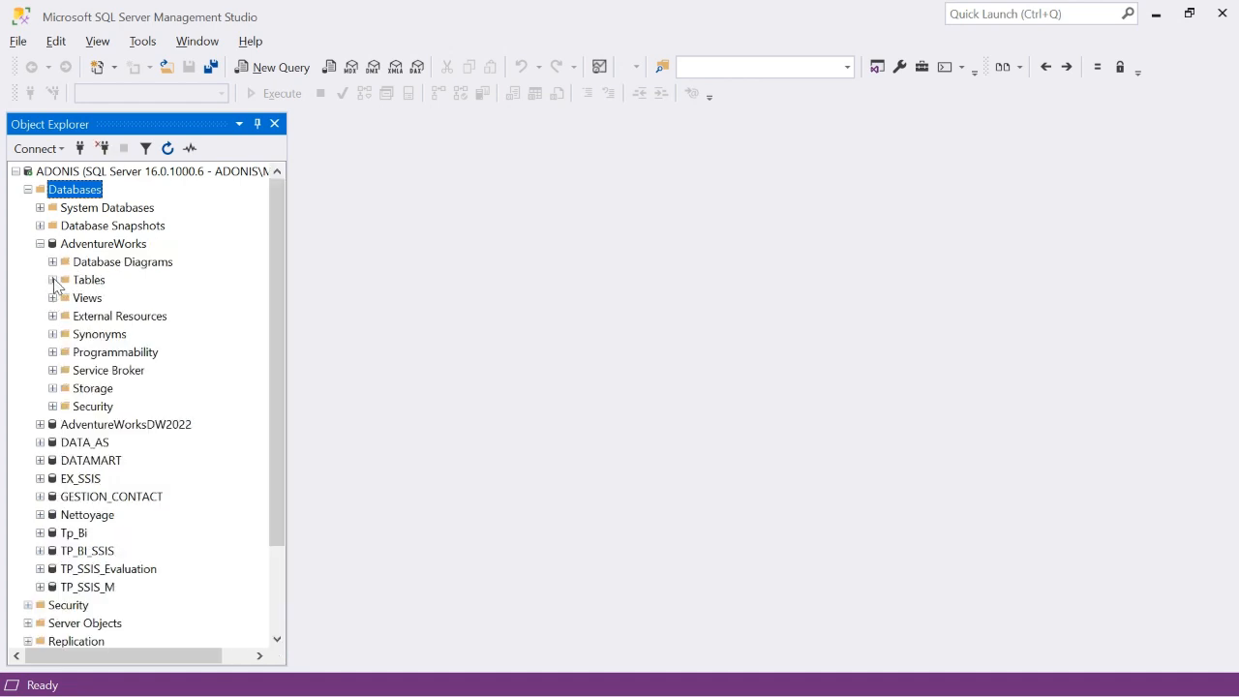
click(53, 280)
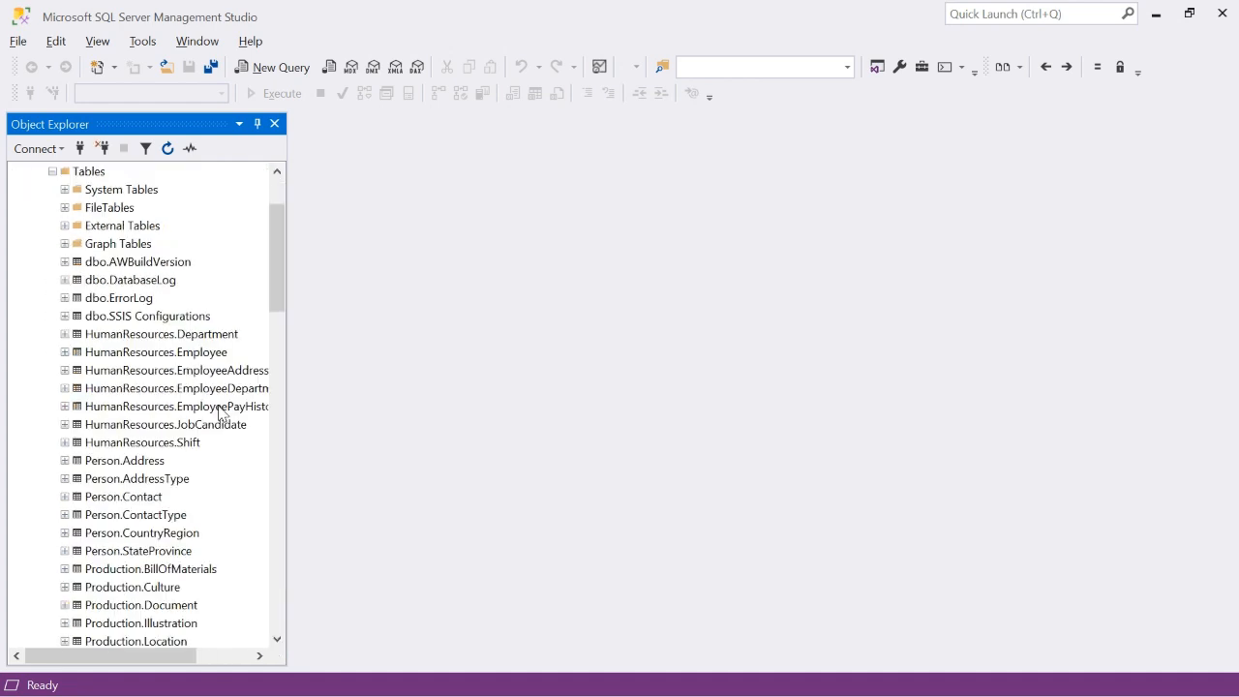
drag(284, 291, 271, 458)
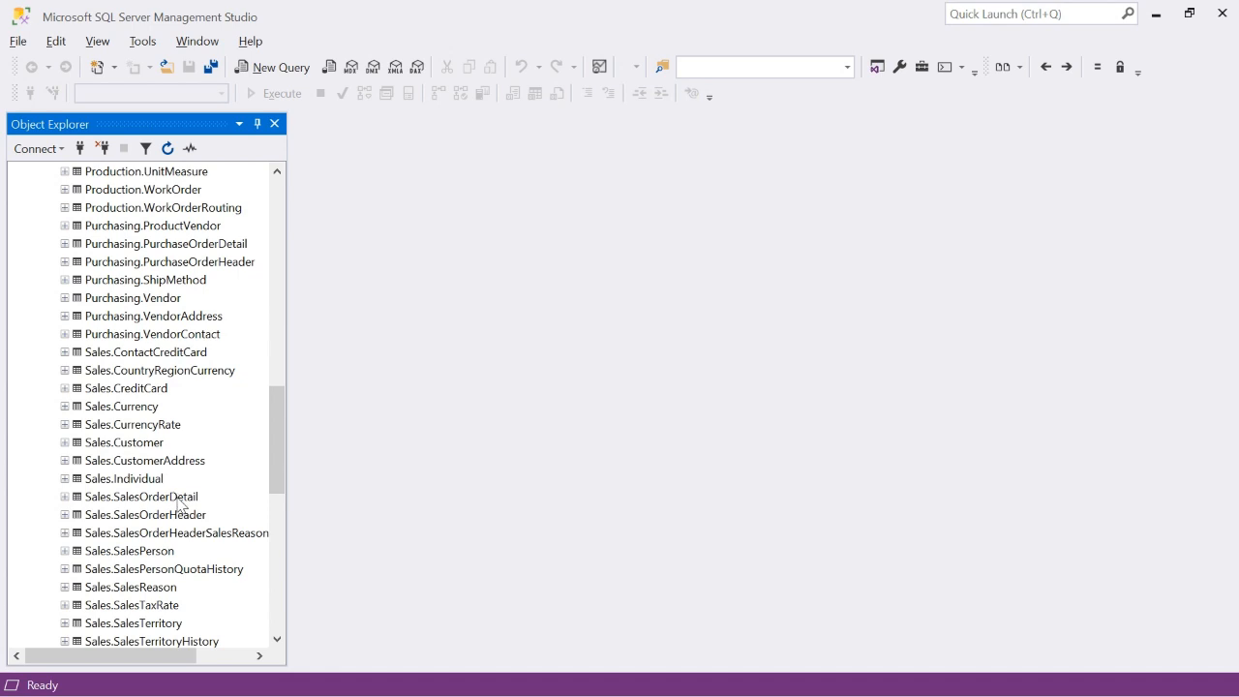
click(175, 496)
right_click(177, 497)
click(274, 367)
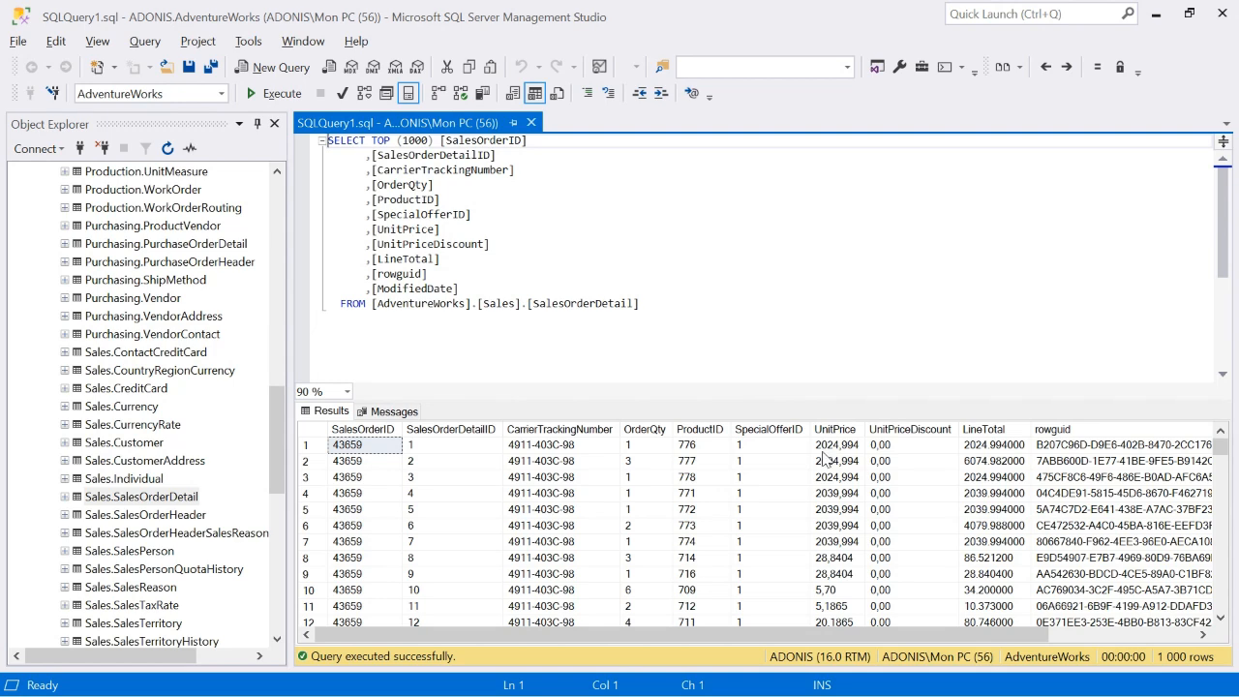
Switch to the assignment PDF and reread the columns, parameter and source table required for Rapport_1.
key(alt+Tab)
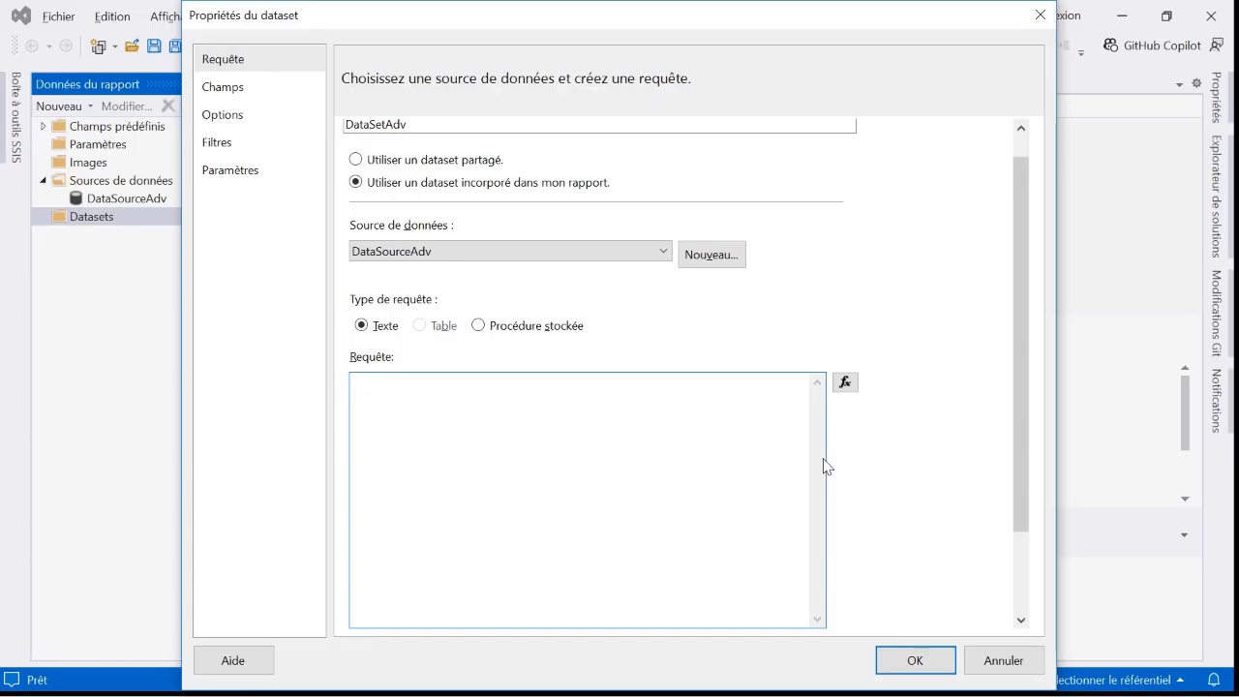
key(alt+Tab)
key(alt+Tab)
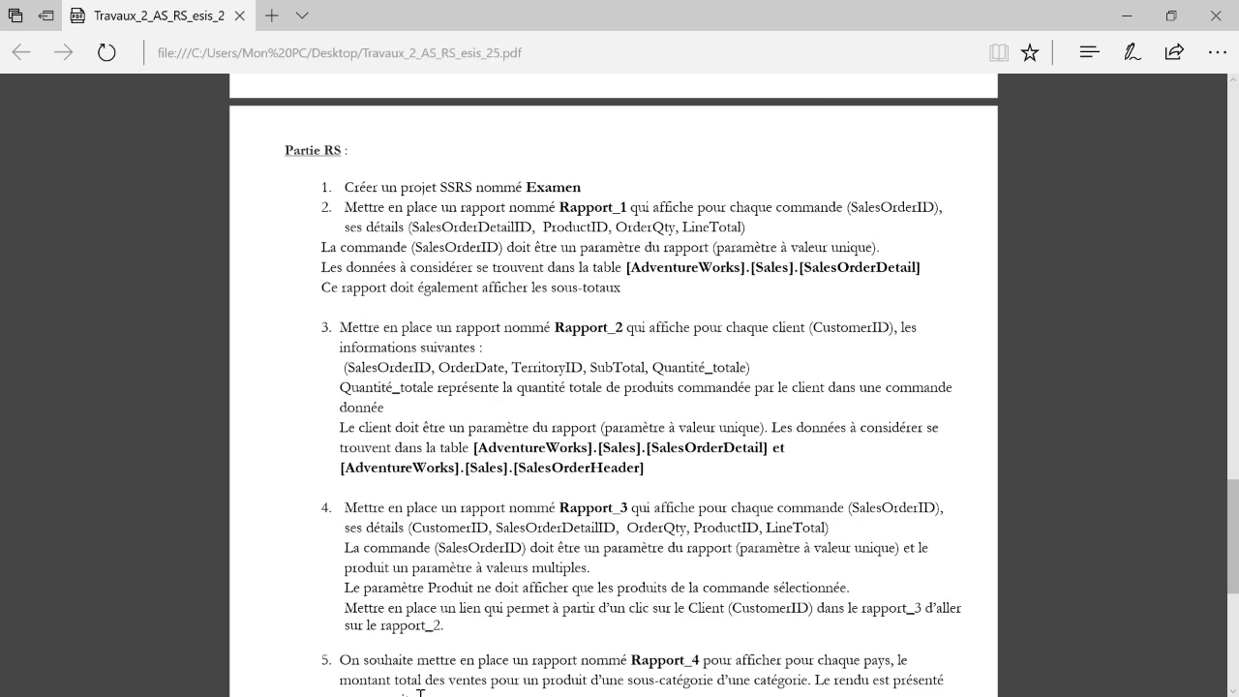
In SQL Server Management Studio, write and copy a SELECT DISTINCT TOP (10000) query on Sales.SalesOrderDetail, grouped by SalesOrderID, SalesOrderDetailID, ProductID, OrderQty, LineTotal, with TotalDetails, TotalQuantity and TotalAmount.
key(super)
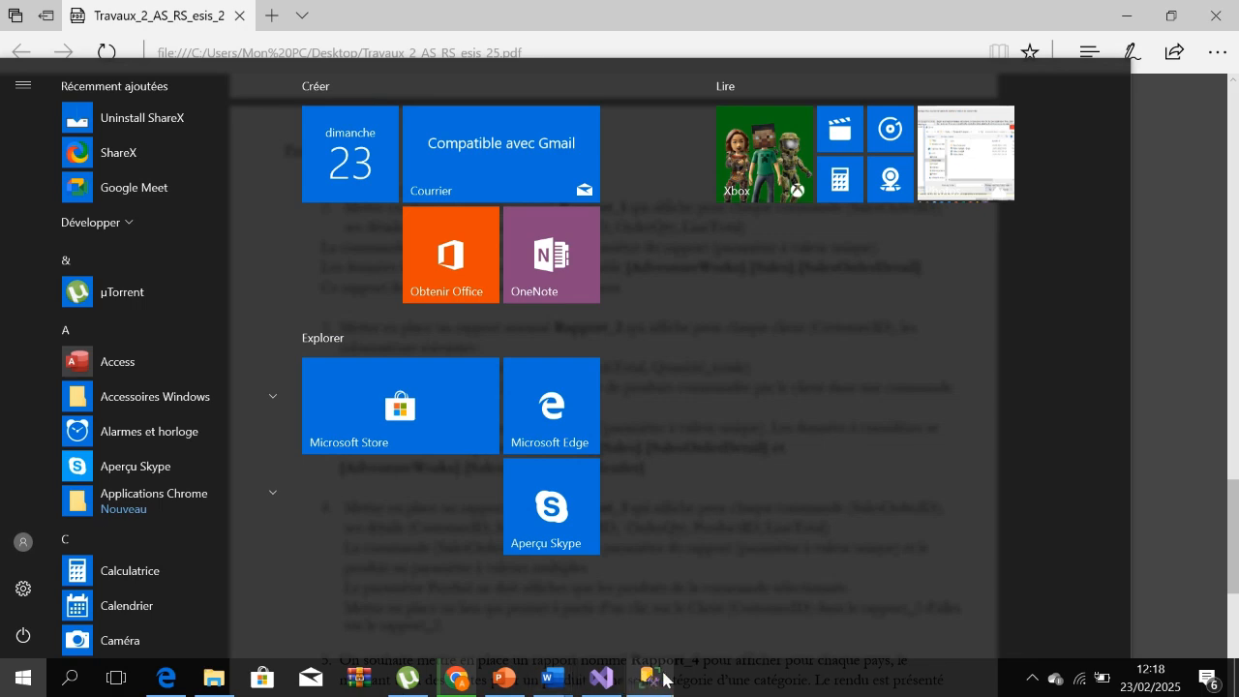
click(650, 689)
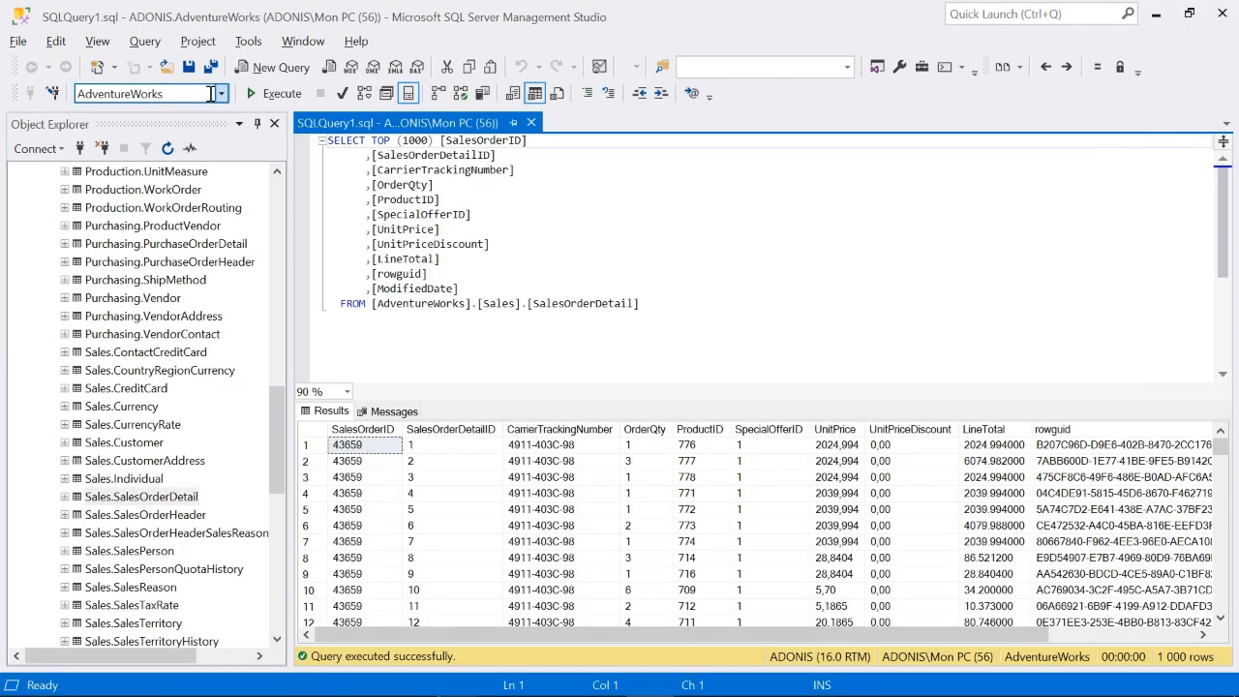
click(279, 67)
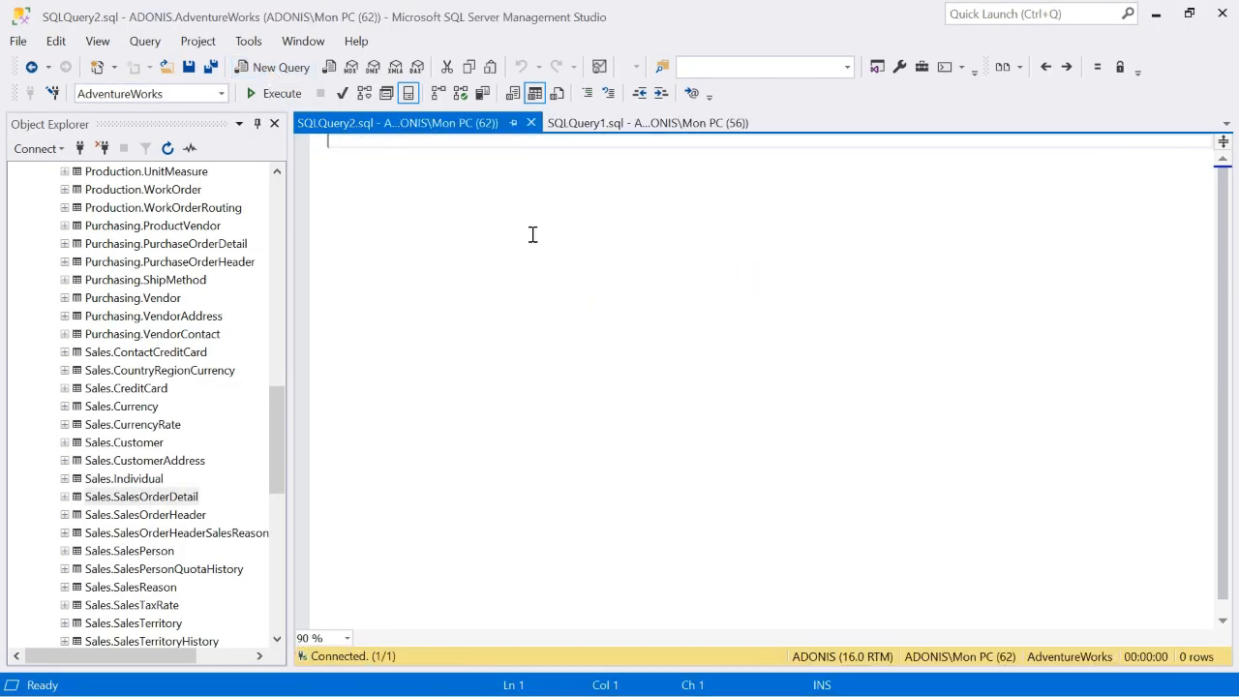
text(SELECT DISTINCT TOP (10000)     SalesOrderID,     SalesOrderDetailID,     ProductID,     OrderQty,     LineTotal,  COUNT(SalesOrderDetailID) AS TotalDetails,     SUM(OrderQty) AS TotalQuantity,     SUM(LineTotal) AS TotalAmount FROM [AdventureWorks].[Sales].[SalesOrderDetail] WHERE SalesOrderID = [SalesOrderID] GROUP BY SalesOrderID,SalesOrderDetailID,ProductID,OrderQty,LineTotal;)
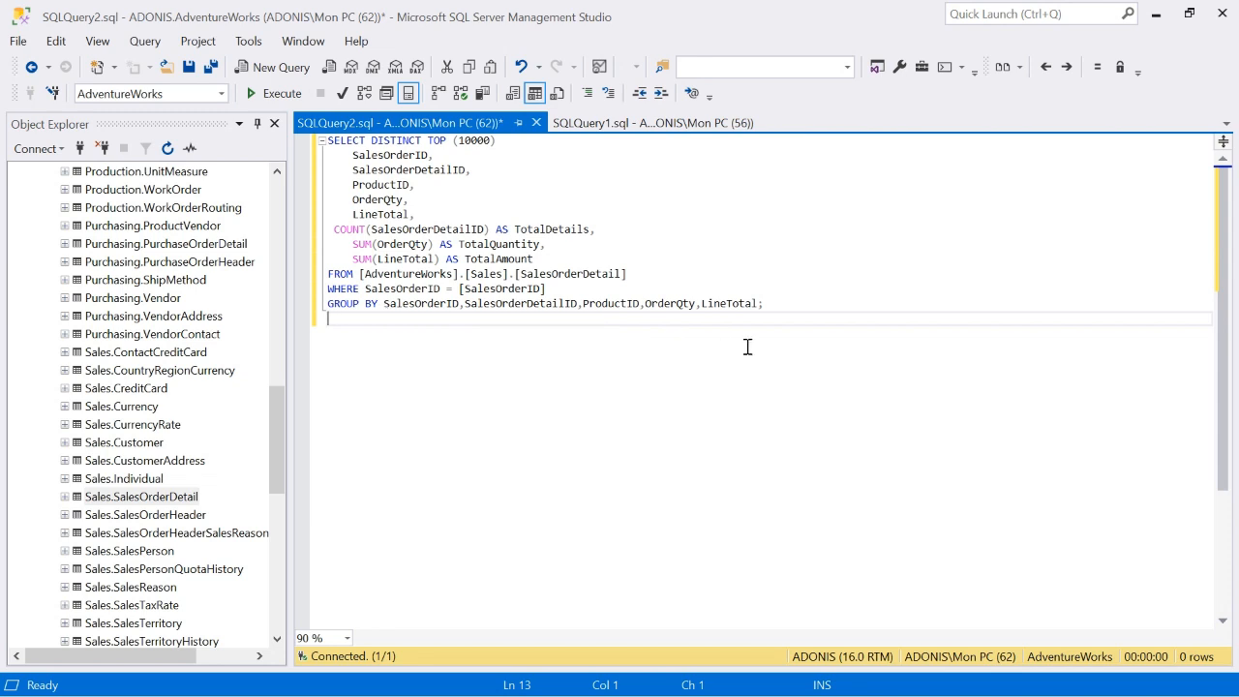
key(ctrl+a)
key(ctrl+c)
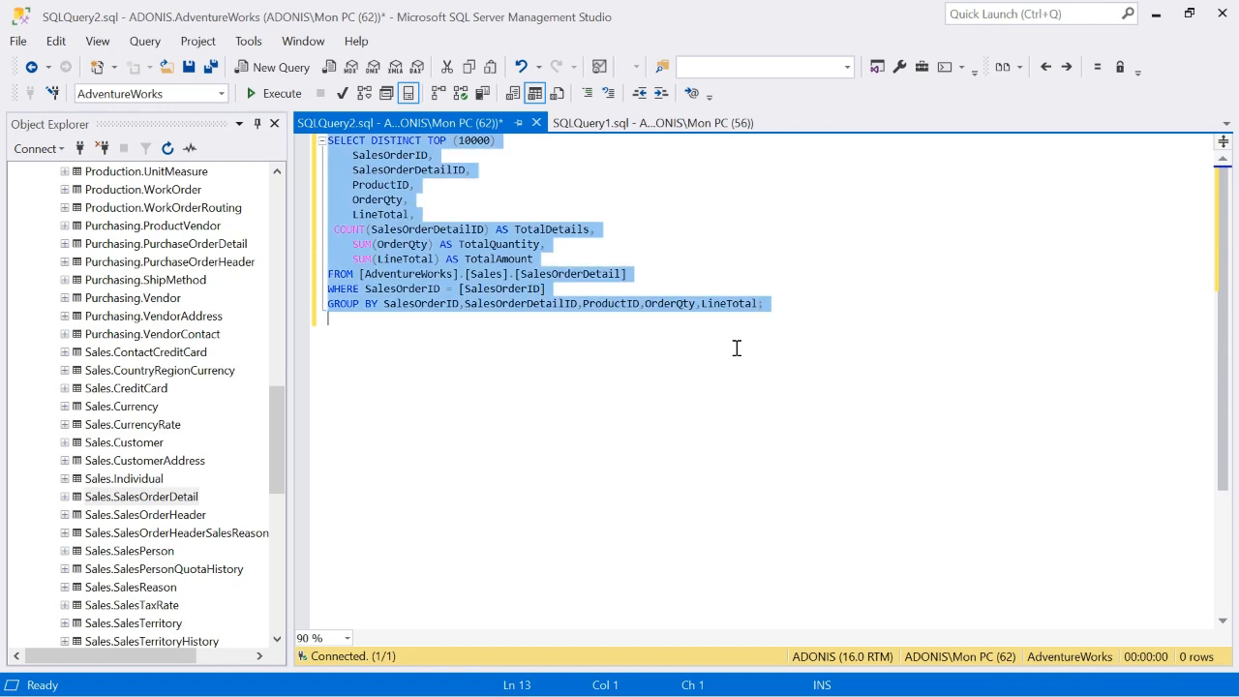
Switch back to Visual Studio, paste the query into DataSetAdv, try to refresh its fields and cancel the dataset.
click(478, 695)
key(super)
click(601, 682)
key(ctrl+v)
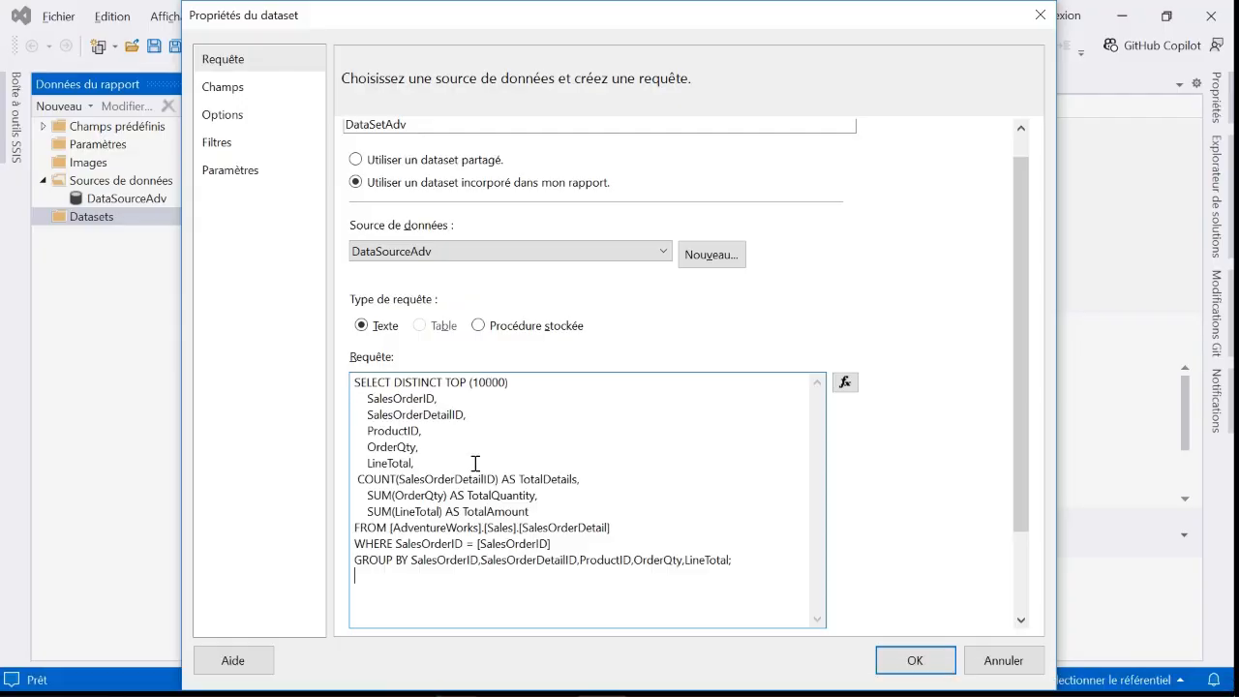
drag(1021, 505, 1021, 570)
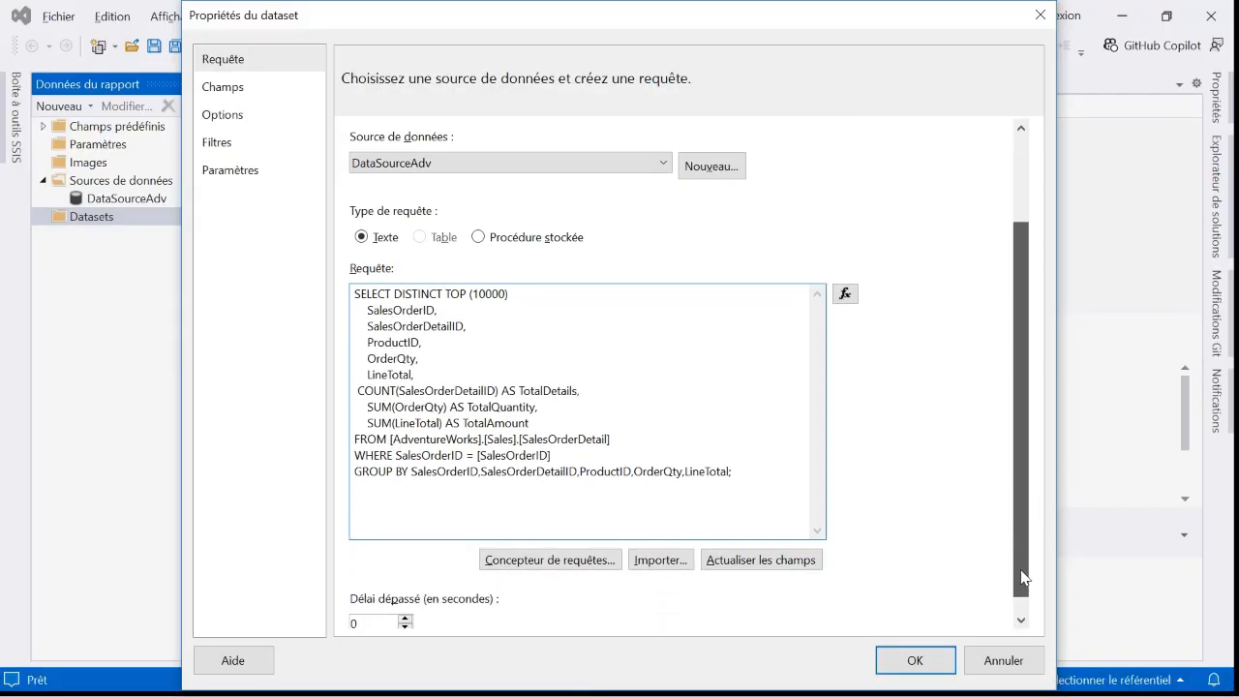
click(746, 561)
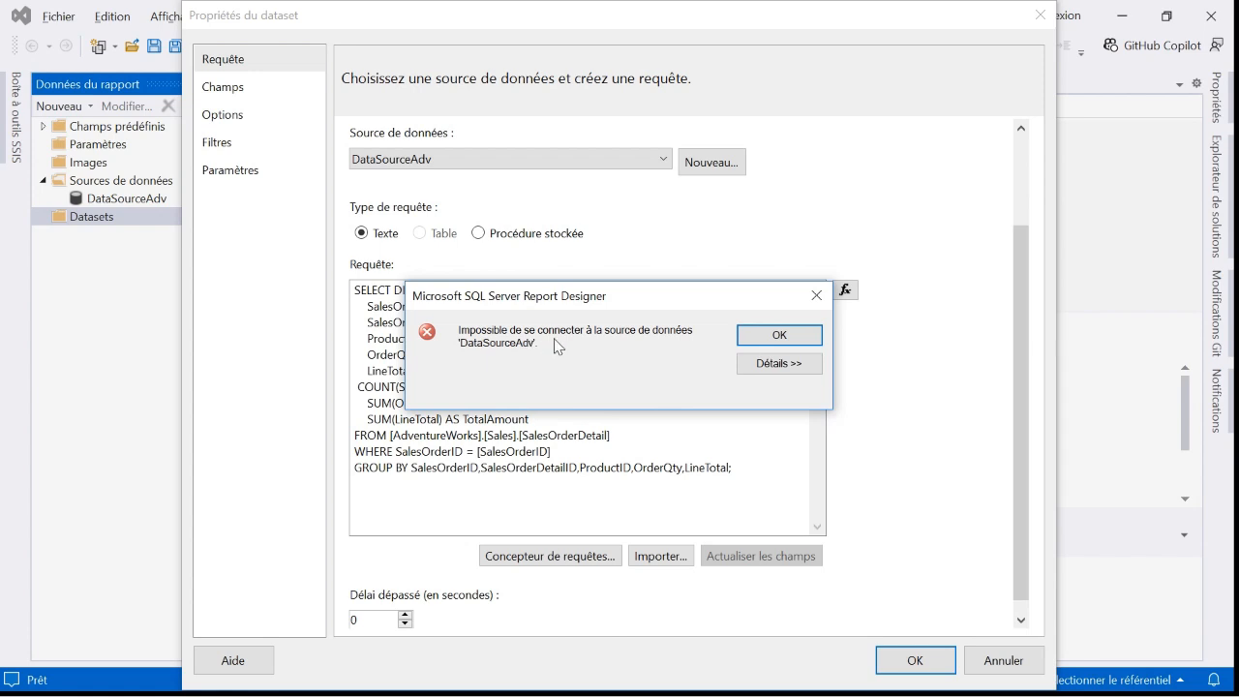
click(782, 335)
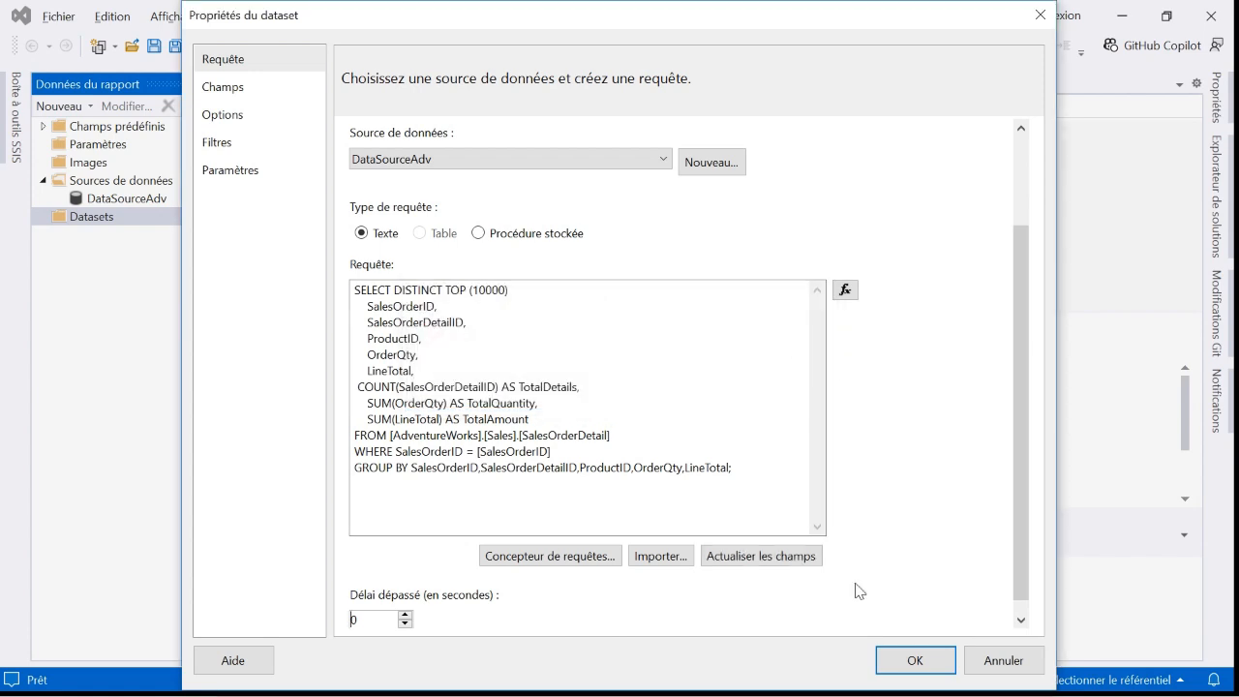
click(983, 660)
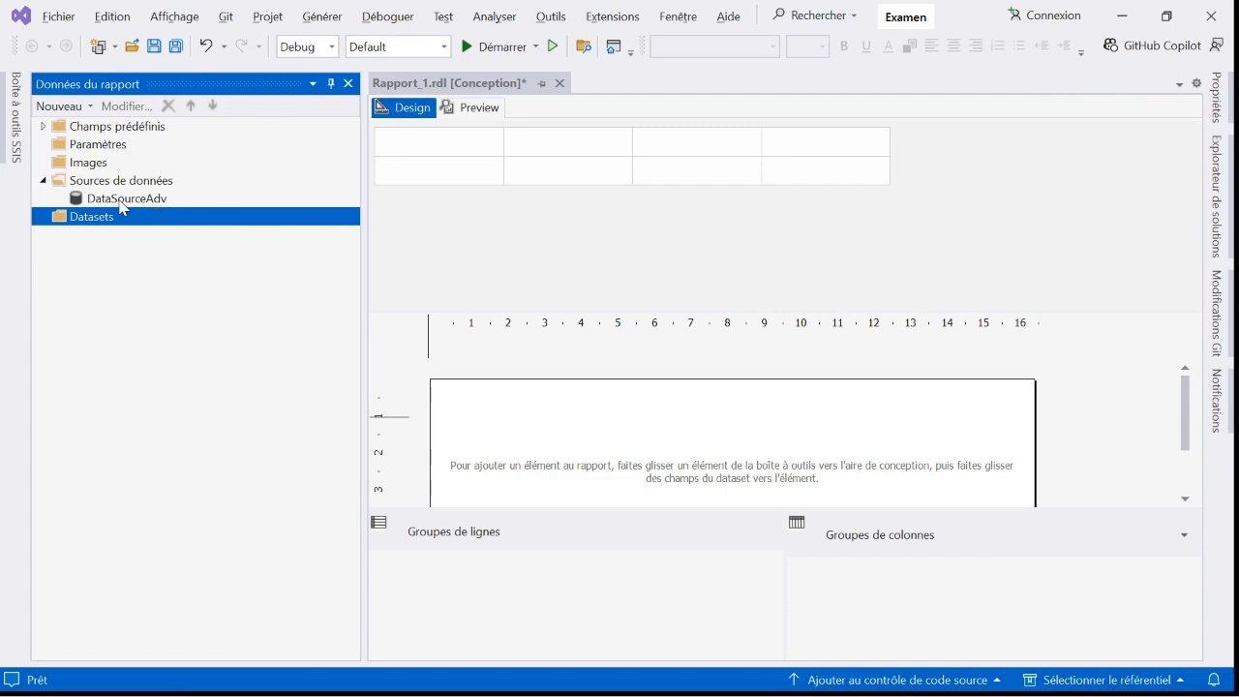
Set the credentials of the data source DataSourceAdv to Windows authentication (integrated security) and save it.
double_click(121, 199)
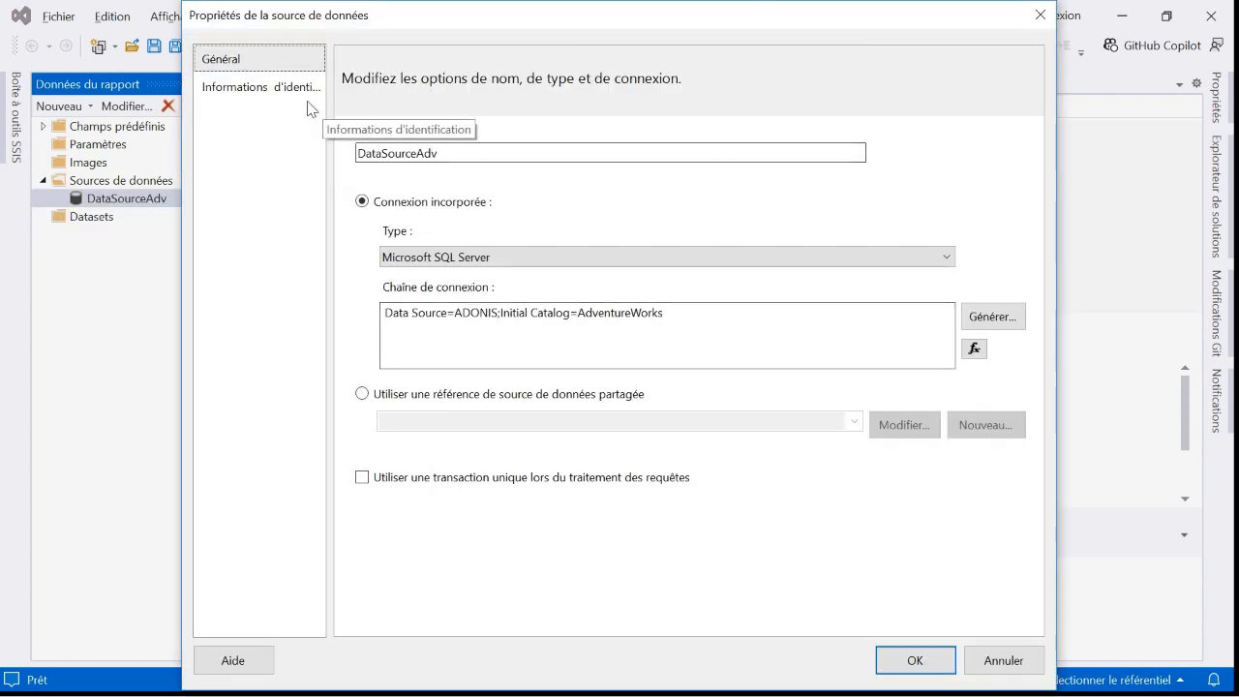
click(269, 93)
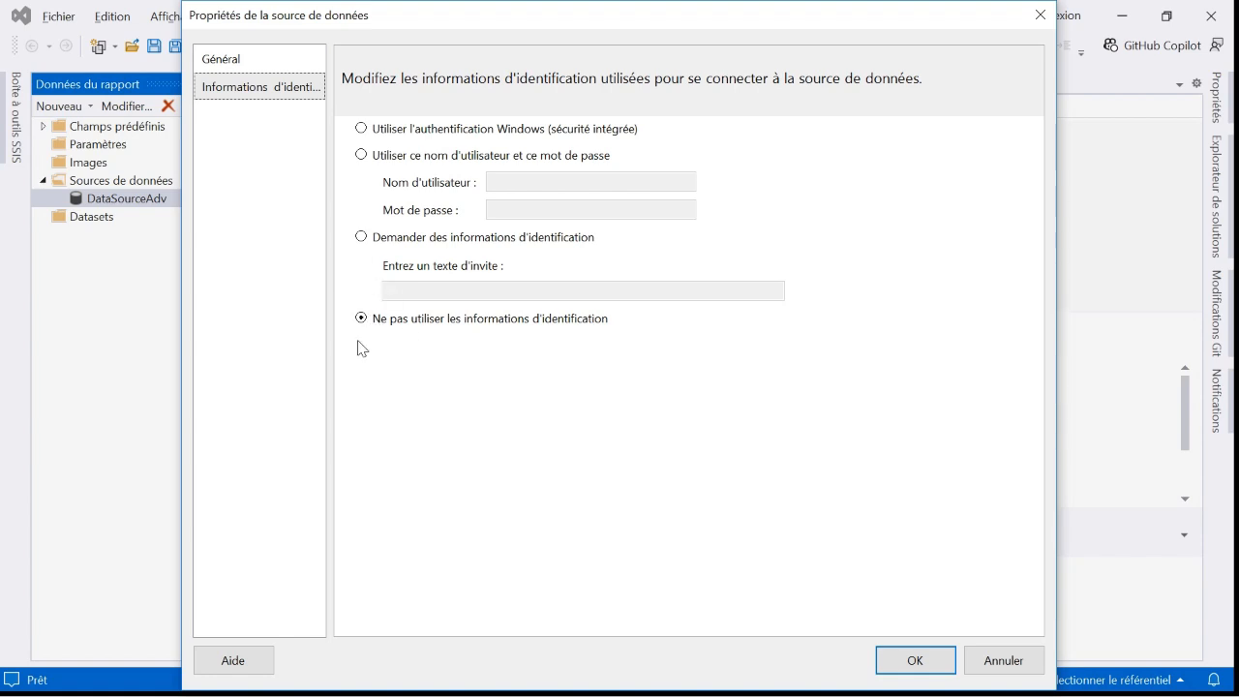
click(359, 131)
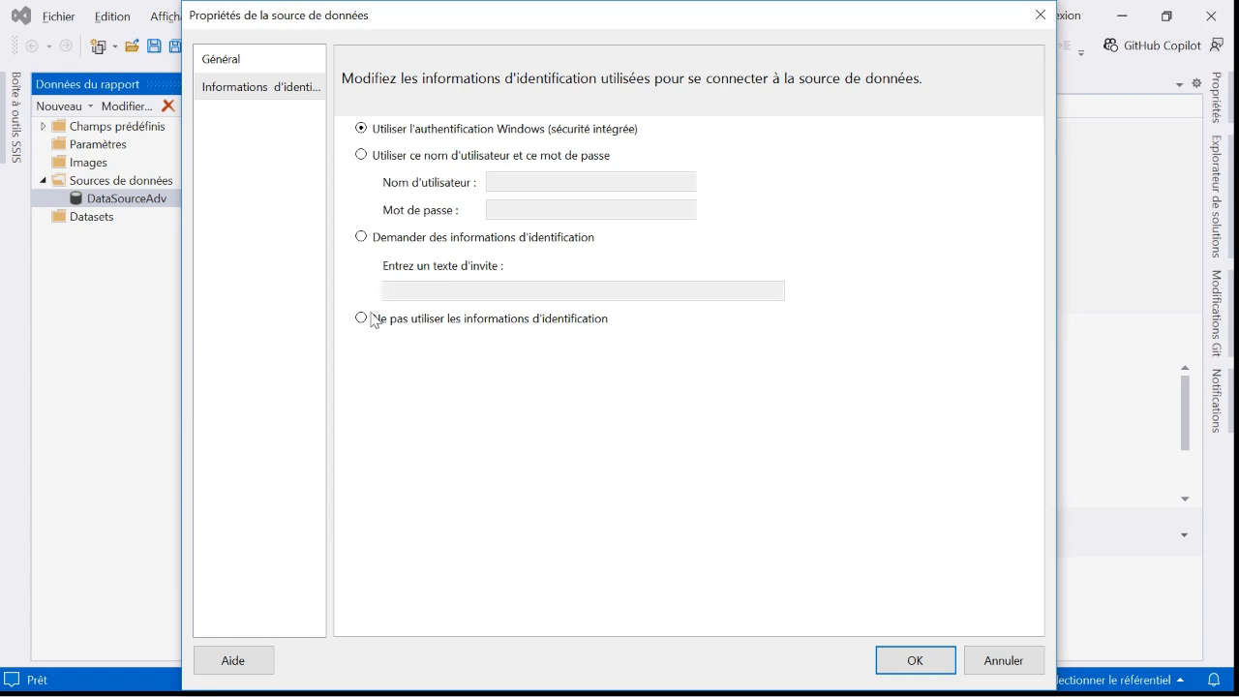
click(915, 660)
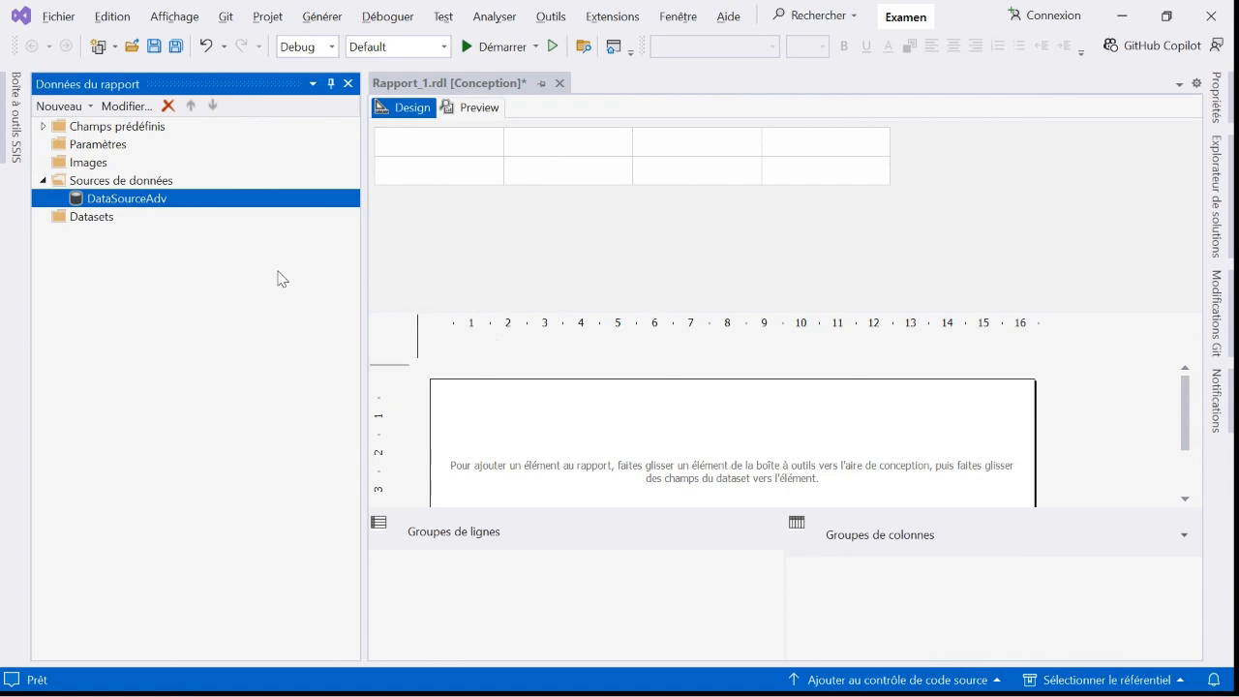
Add a new dataset embedded in the report, with DataSourceAdv as its data source.
click(118, 220)
right_click(108, 217)
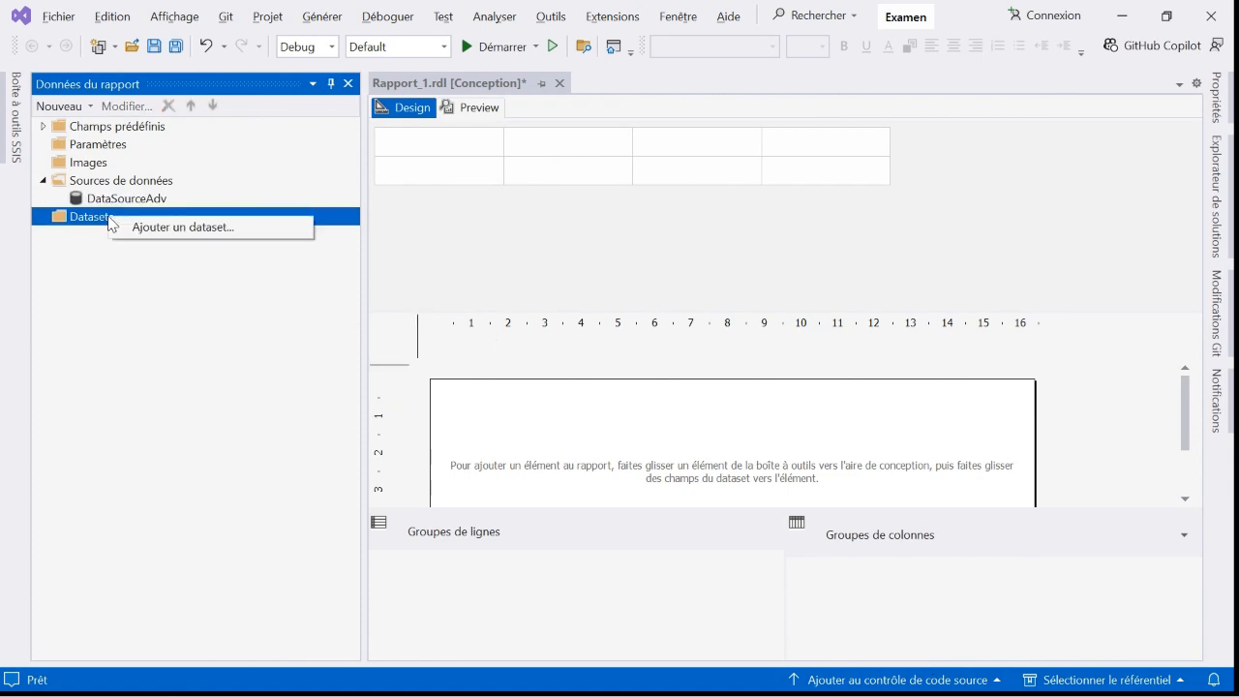
click(199, 230)
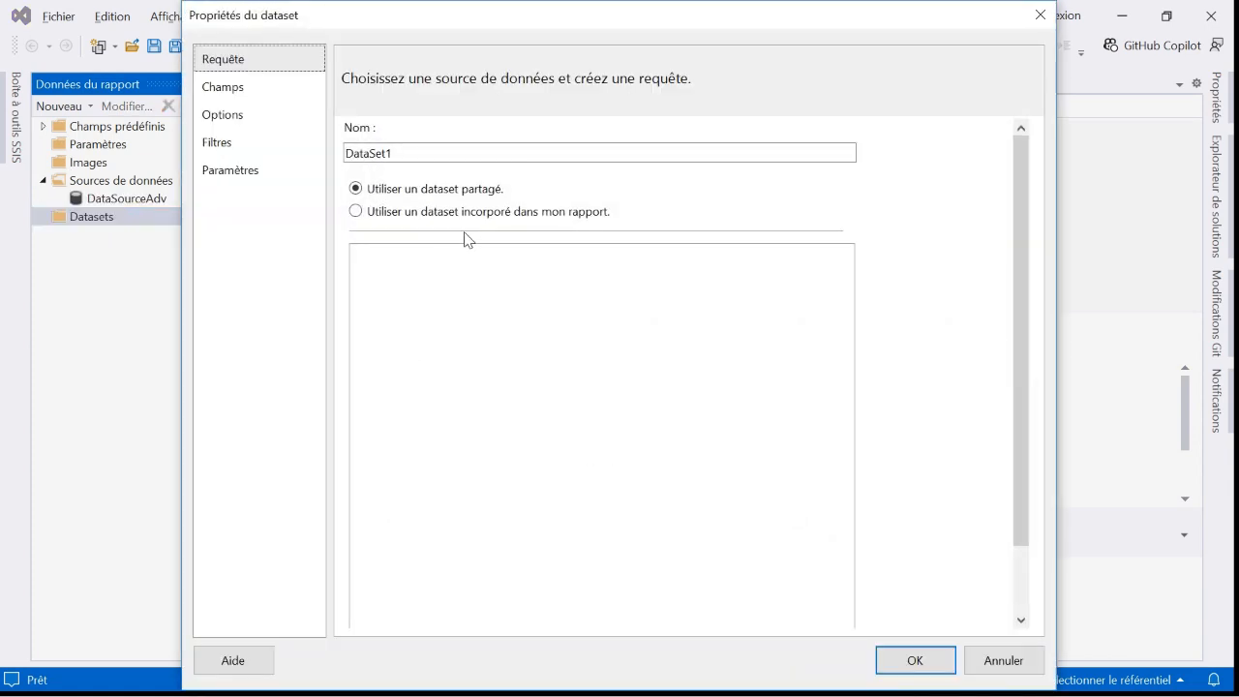
click(358, 212)
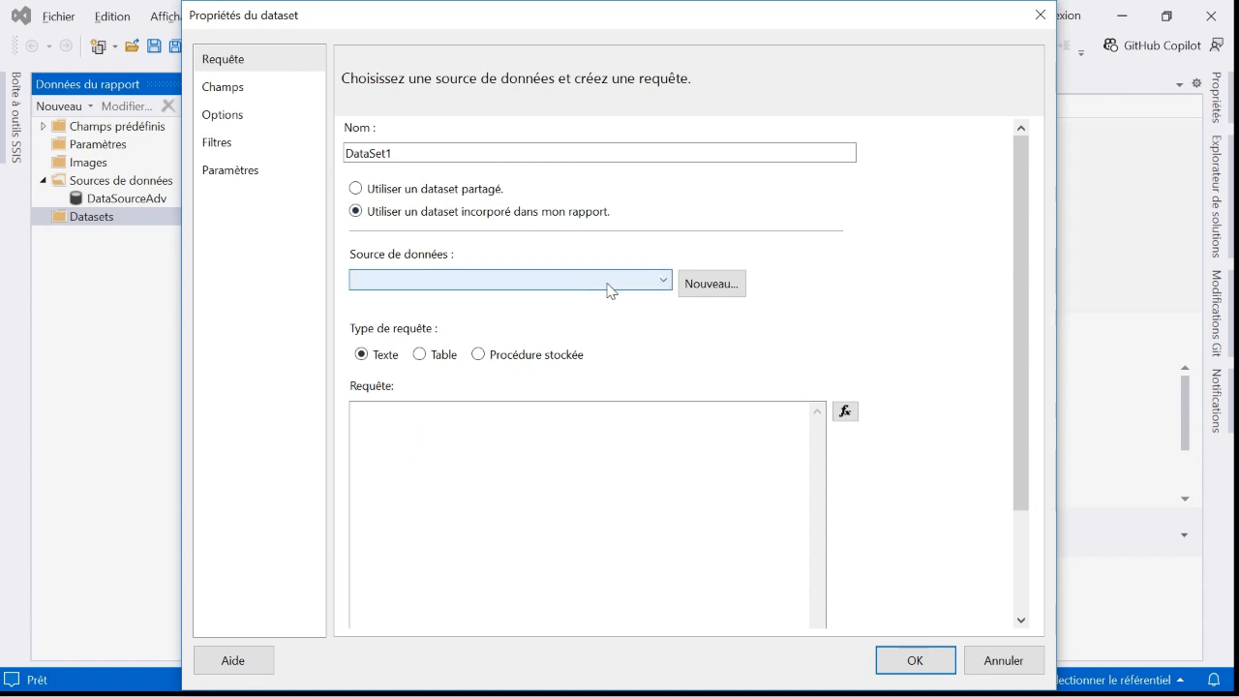
click(641, 281)
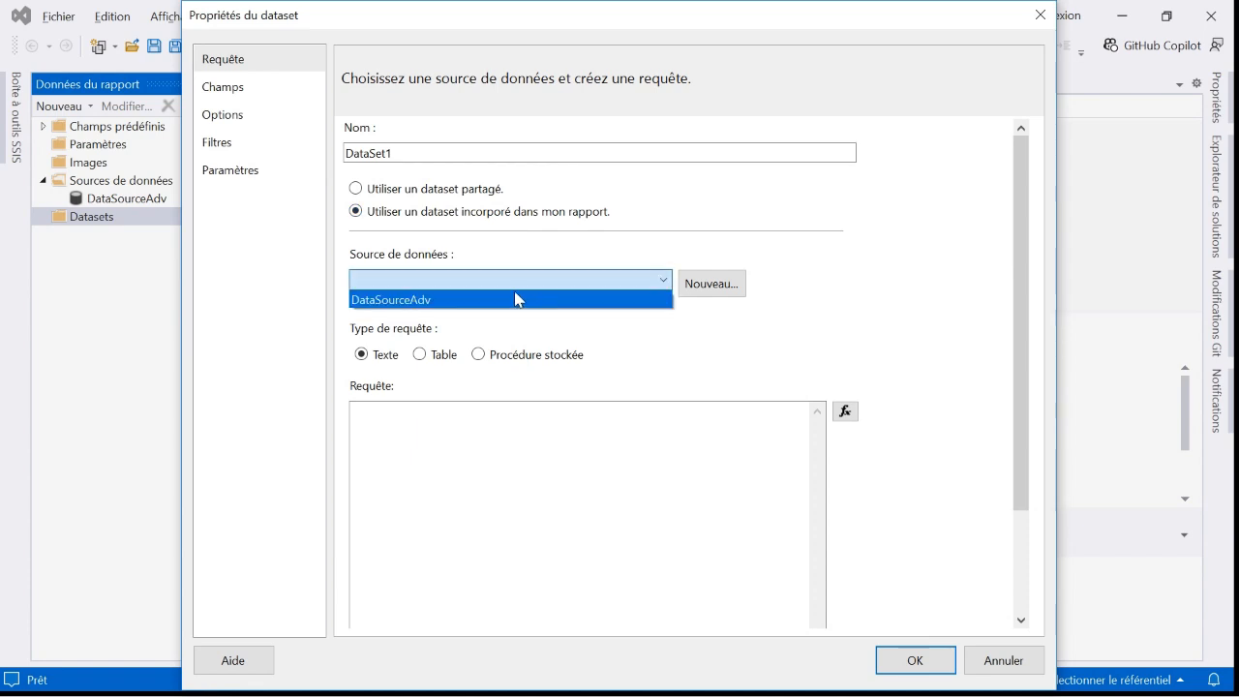
click(515, 297)
Paste the copied sales order detail query as the dataset's text query and refresh its fields.
click(476, 440)
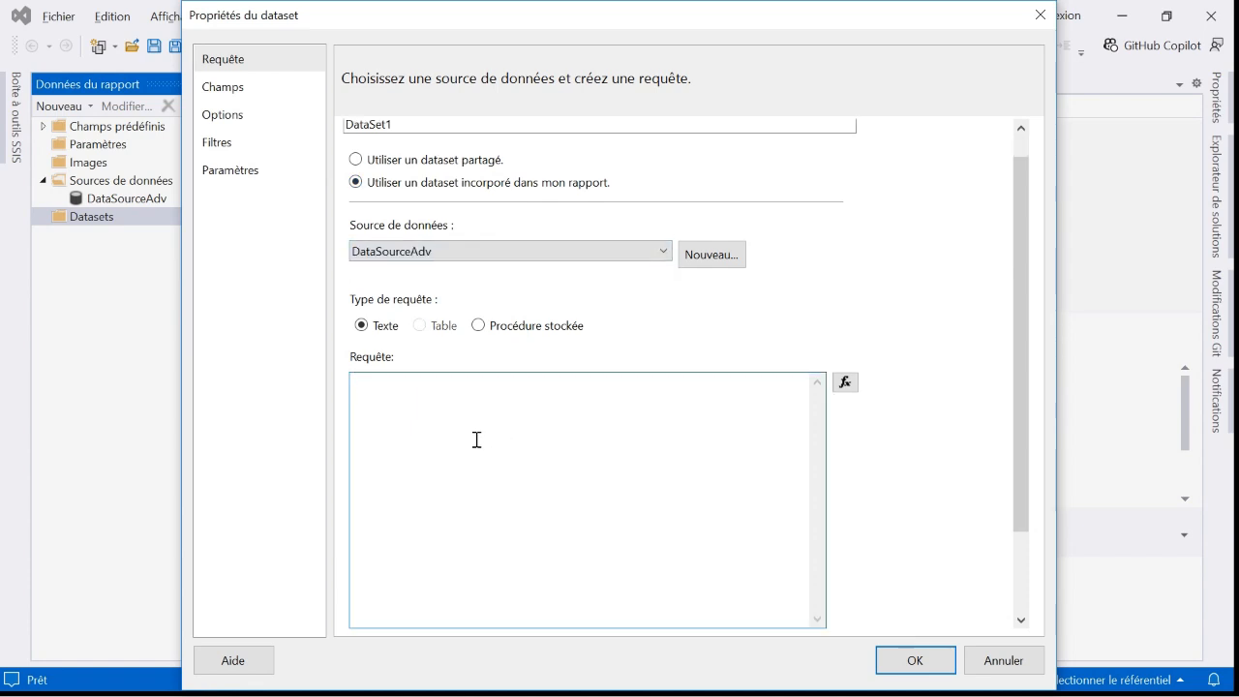
key(ctrl+v)
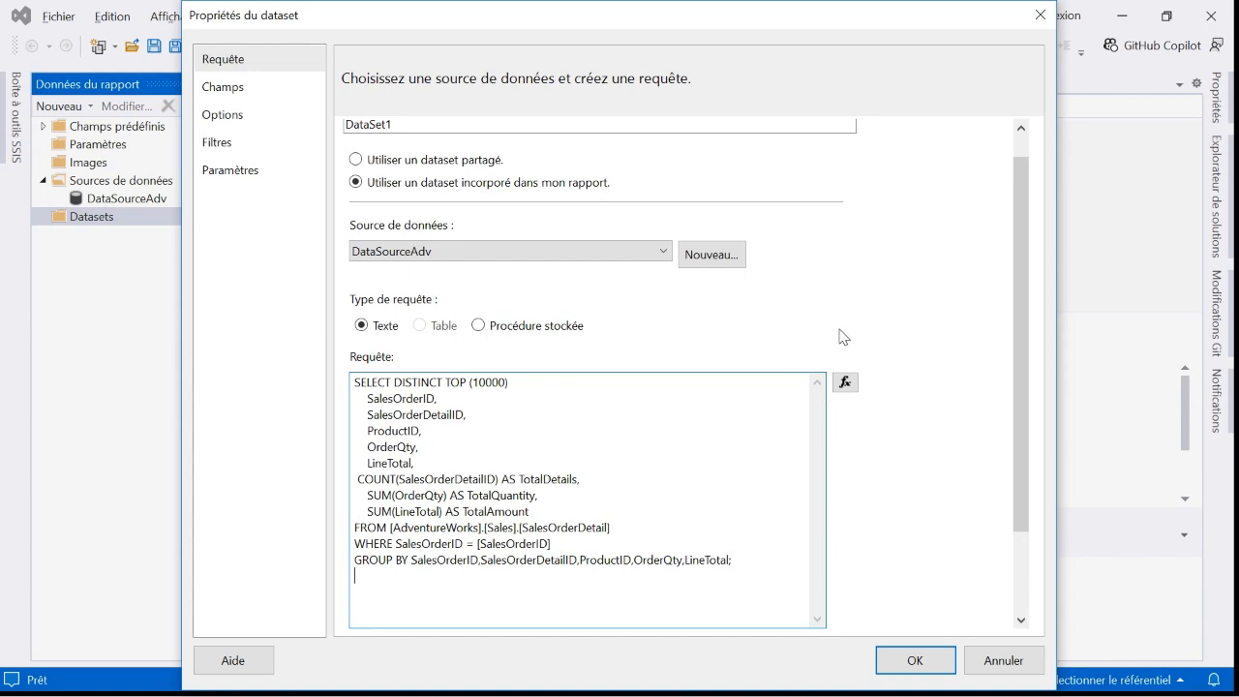
drag(1026, 409, 1026, 459)
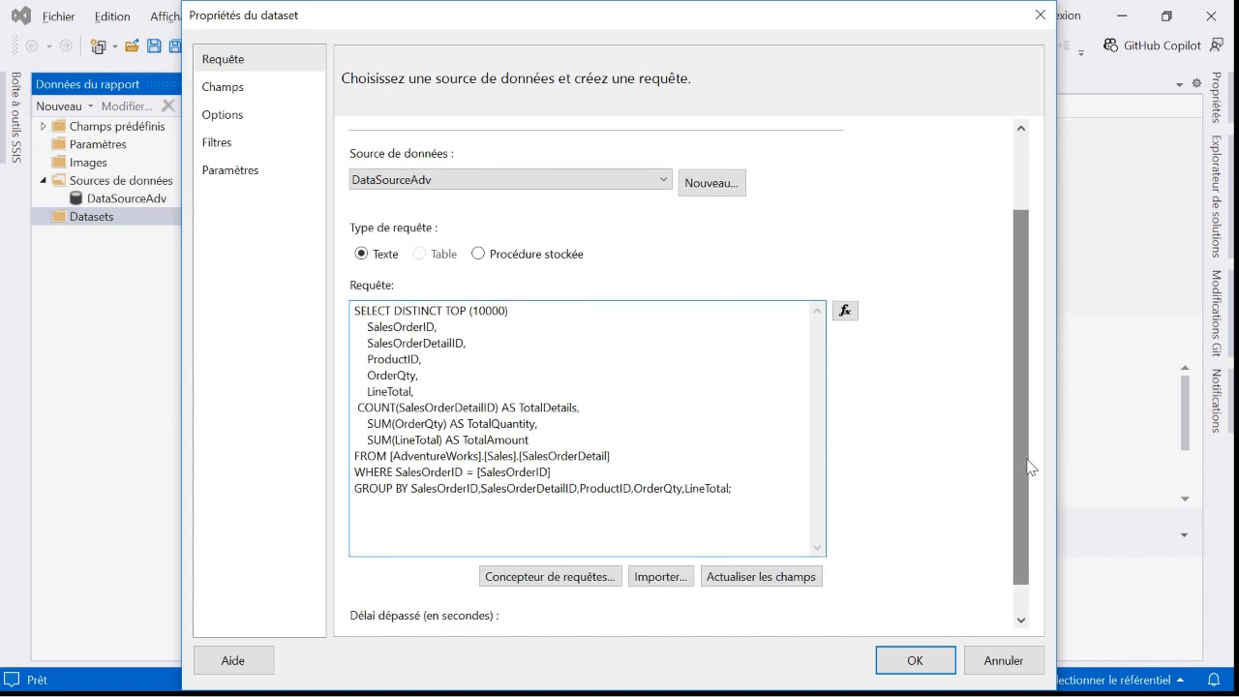
click(743, 579)
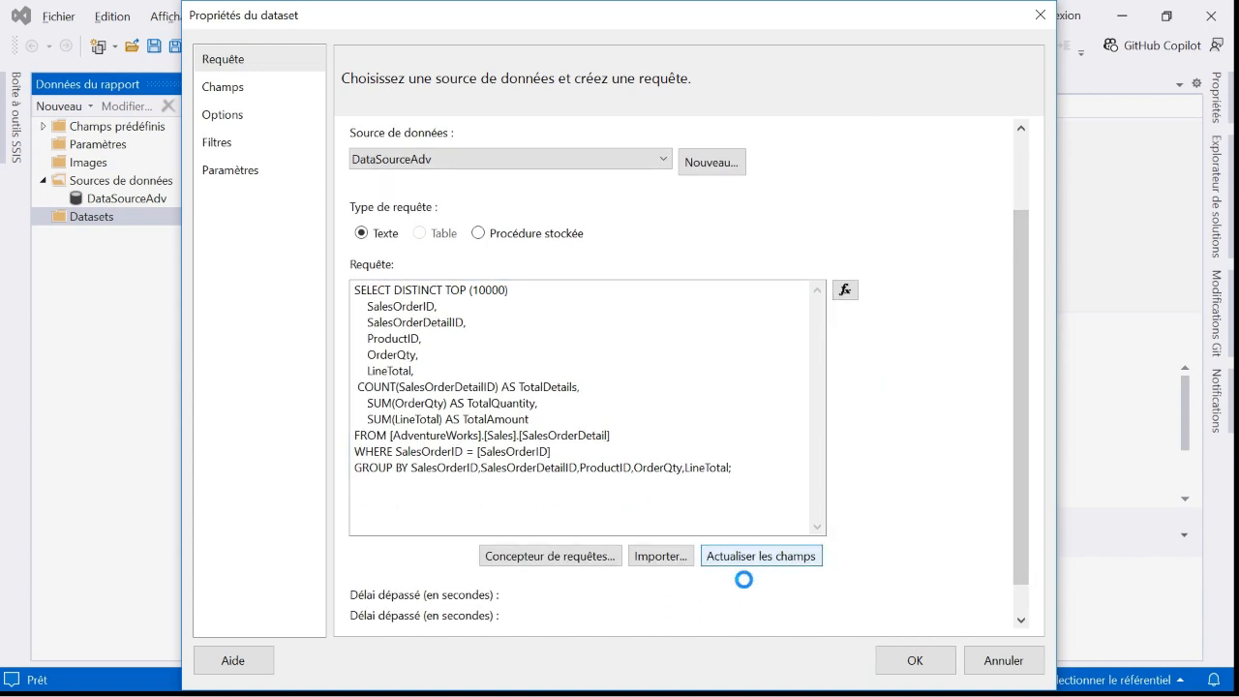
Check the new dataset's field list and save the dataset.
click(245, 92)
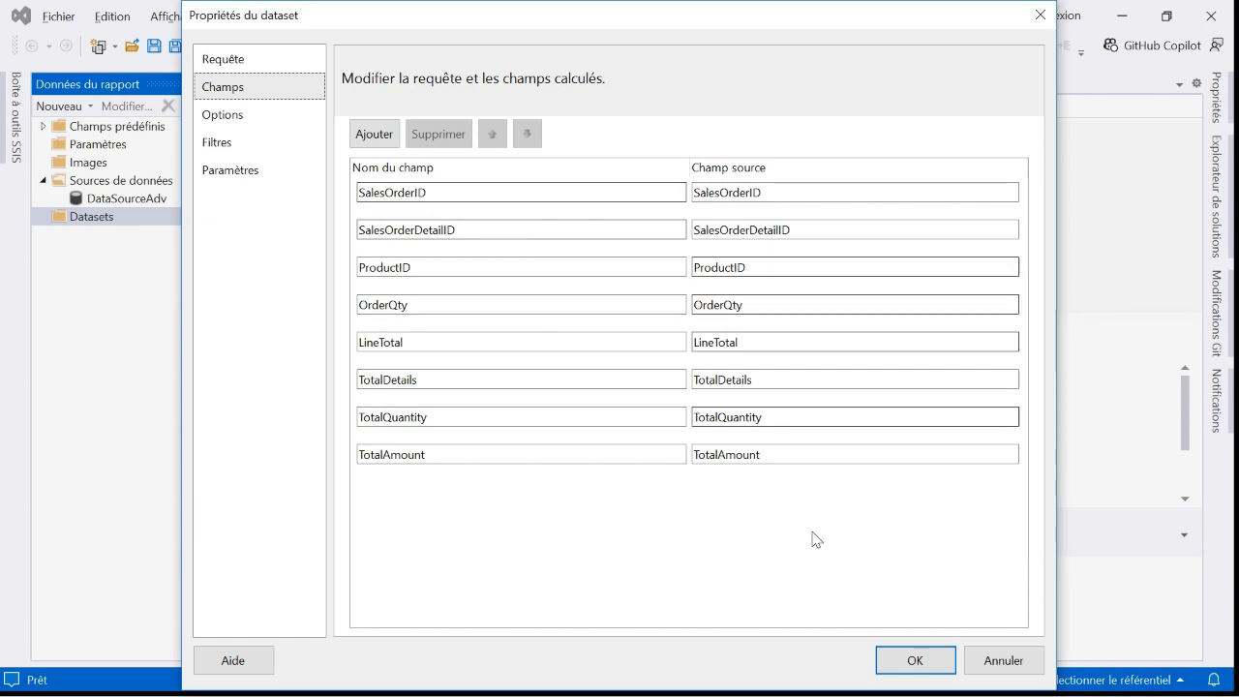
click(937, 667)
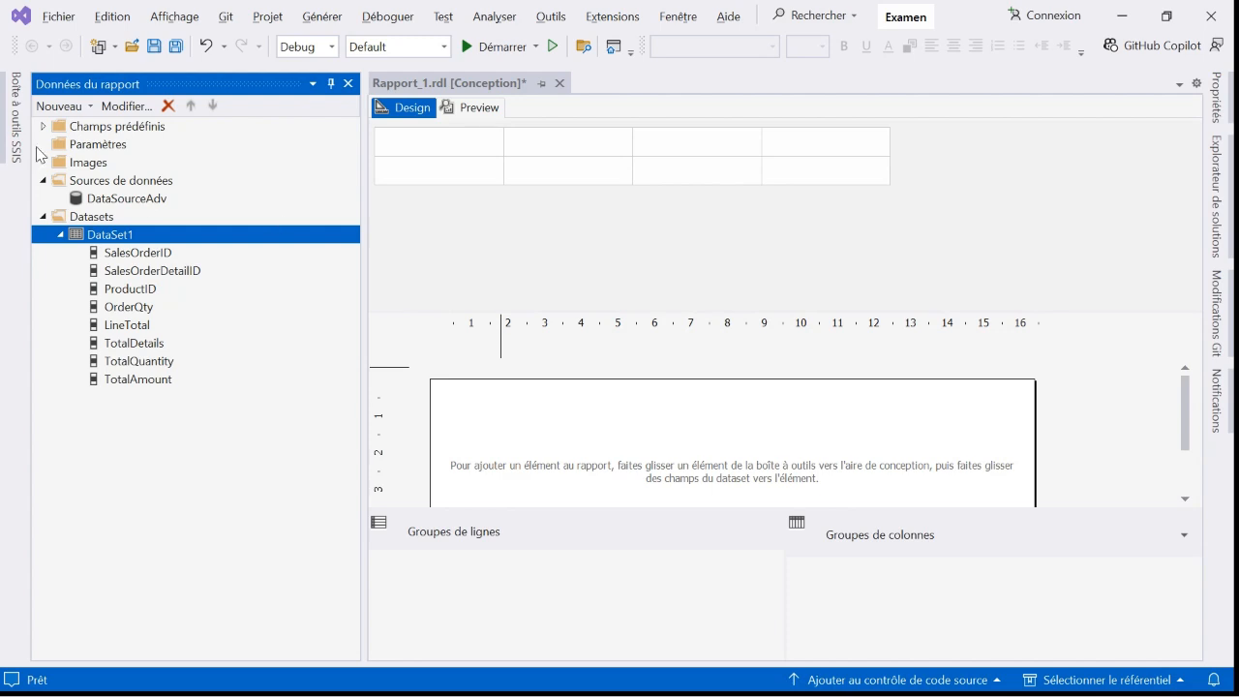
Insert a table in the report body and move it near the body's upper-left corner.
click(4, 150)
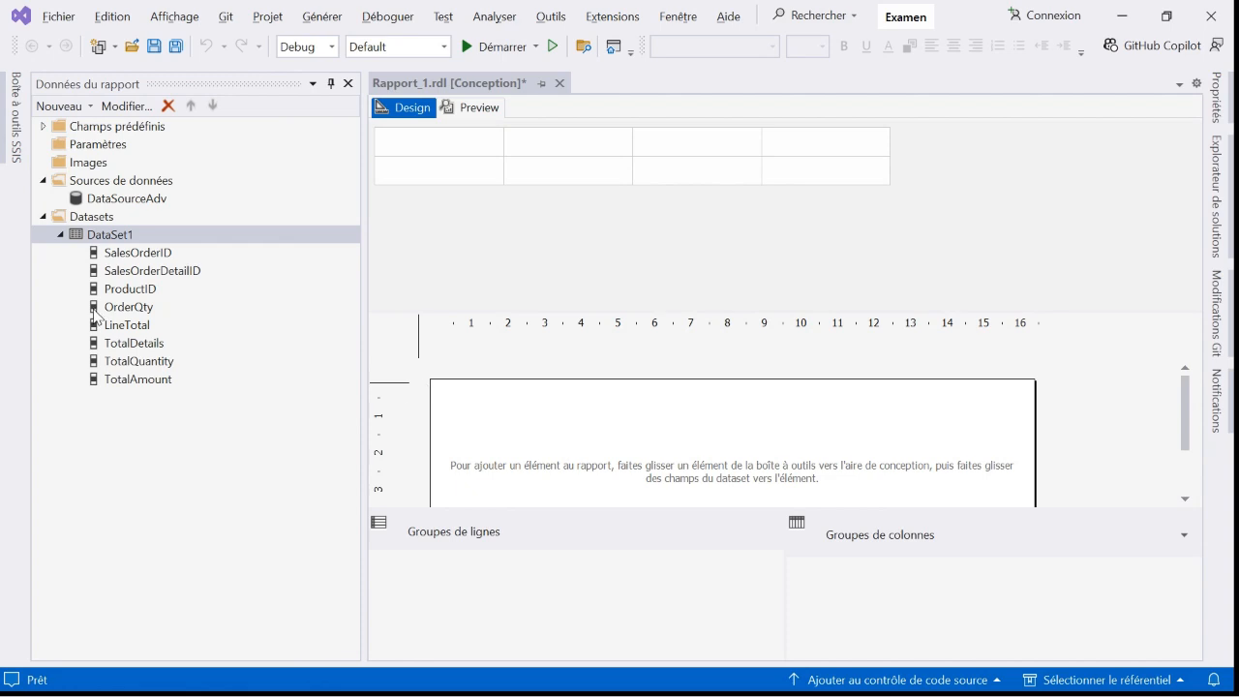
right_click(655, 470)
mouse_move(759, 542)
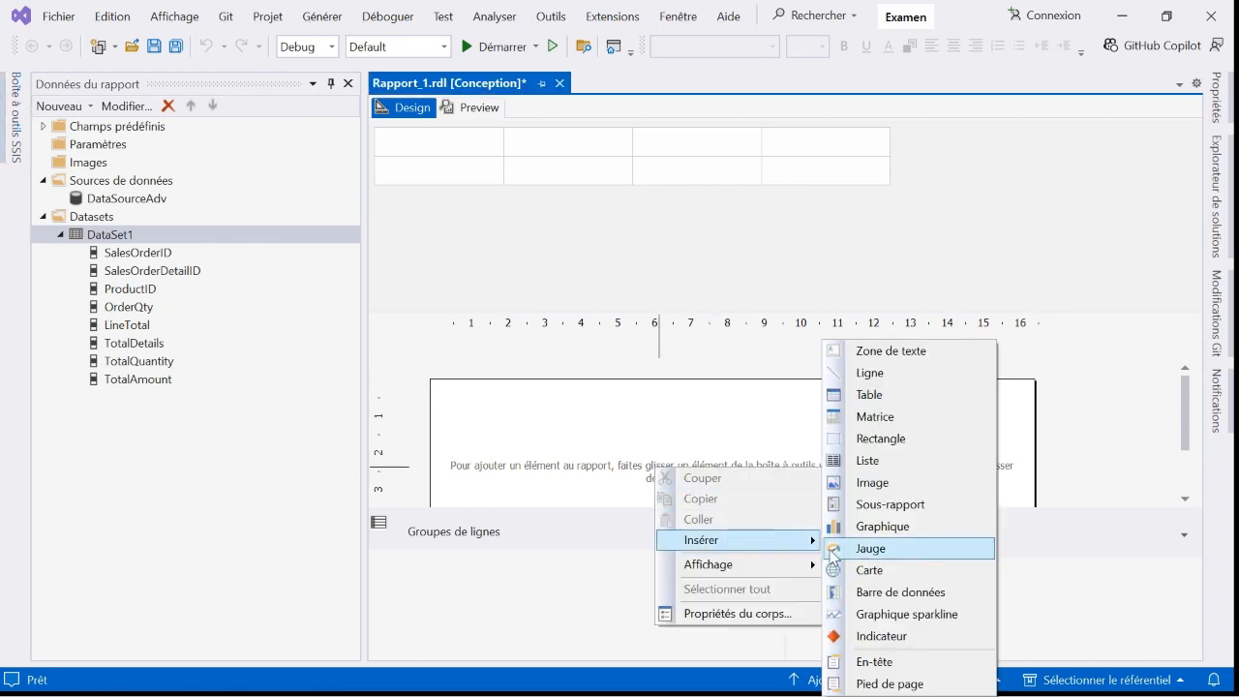
click(874, 397)
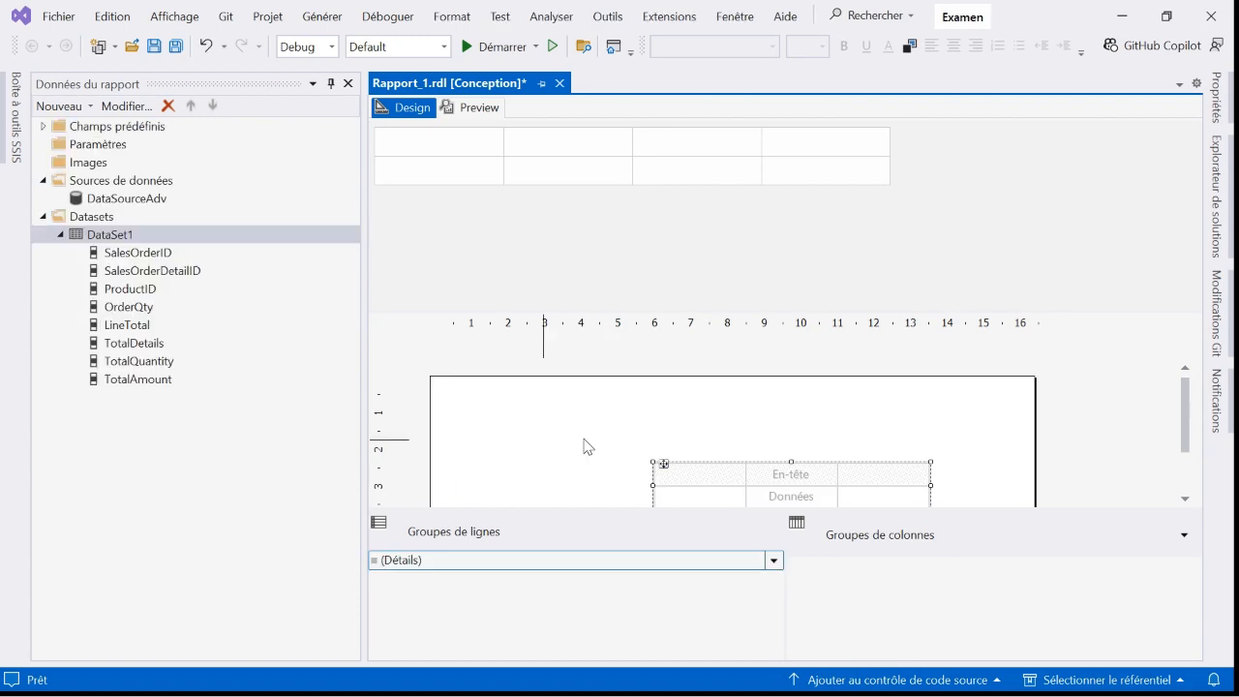
drag(659, 467, 504, 432)
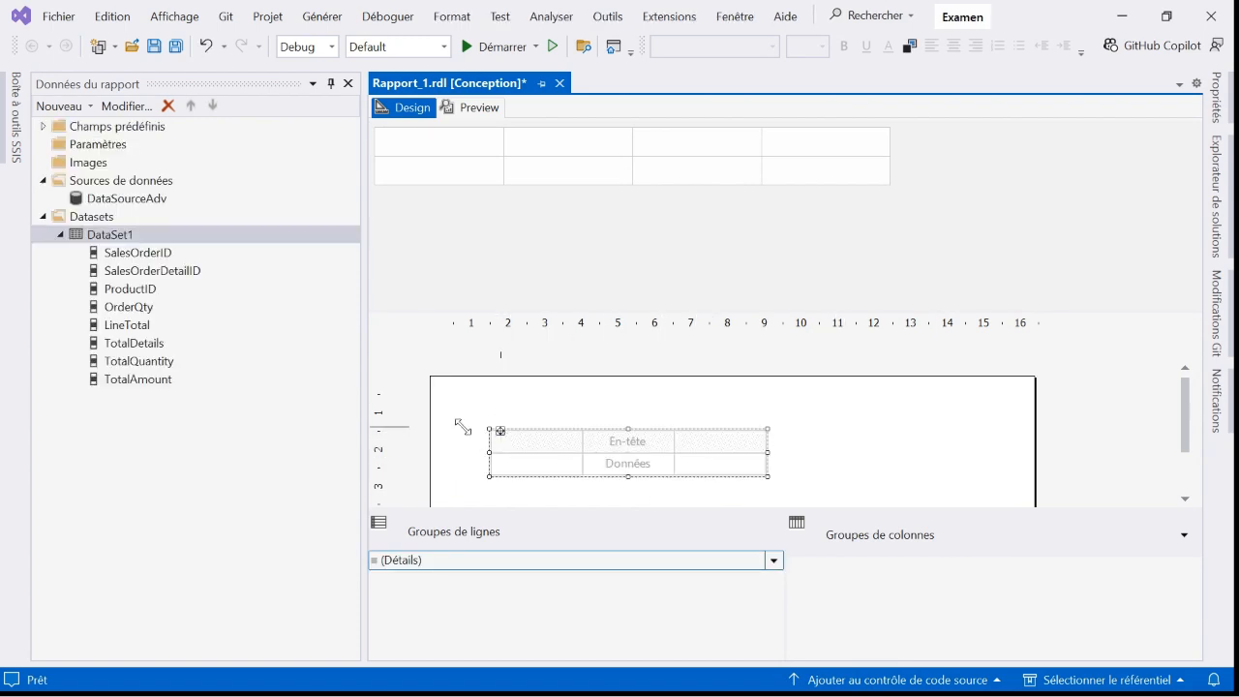
Fill the table's data row with SalesOrderID, SalesOrderDetailID, ProductID, OrderQty and LineTotal, preview the report and return to its design.
click(150, 253)
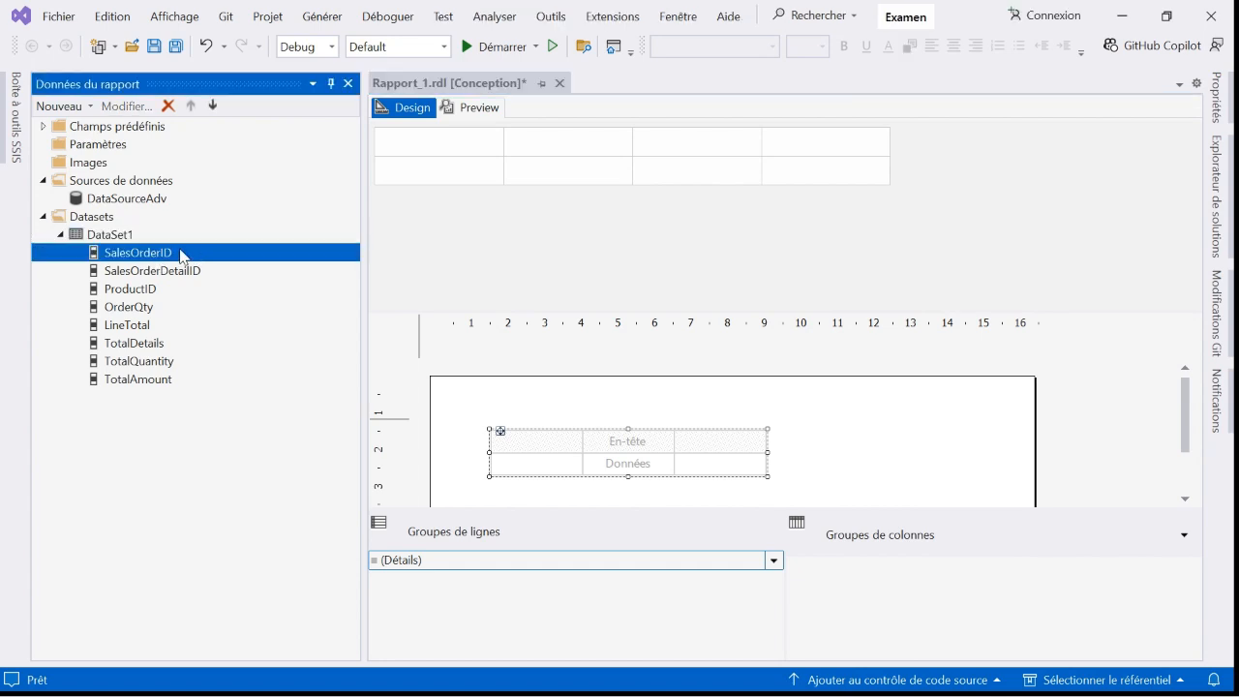
drag(182, 255, 514, 462)
drag(182, 271, 615, 456)
drag(132, 293, 693, 459)
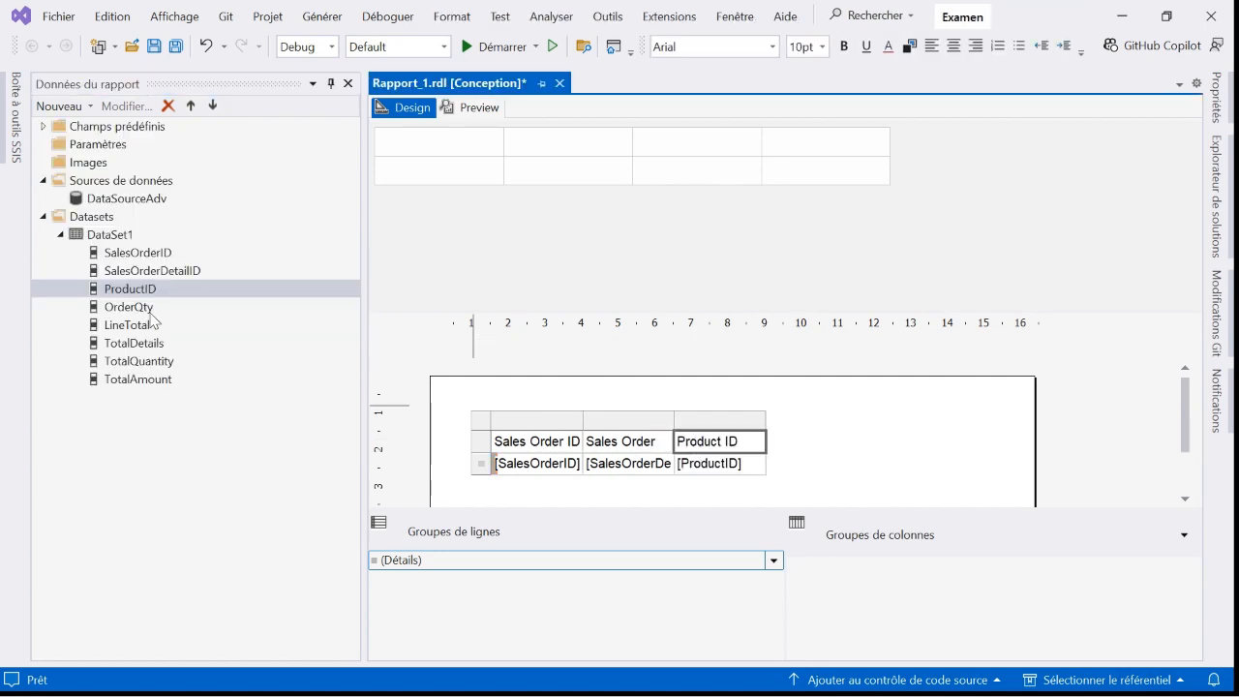
click(149, 318)
mouse_move(147, 318)
mouse_down()
mouse_move(790, 470)
mouse_move(766, 461)
mouse_up()
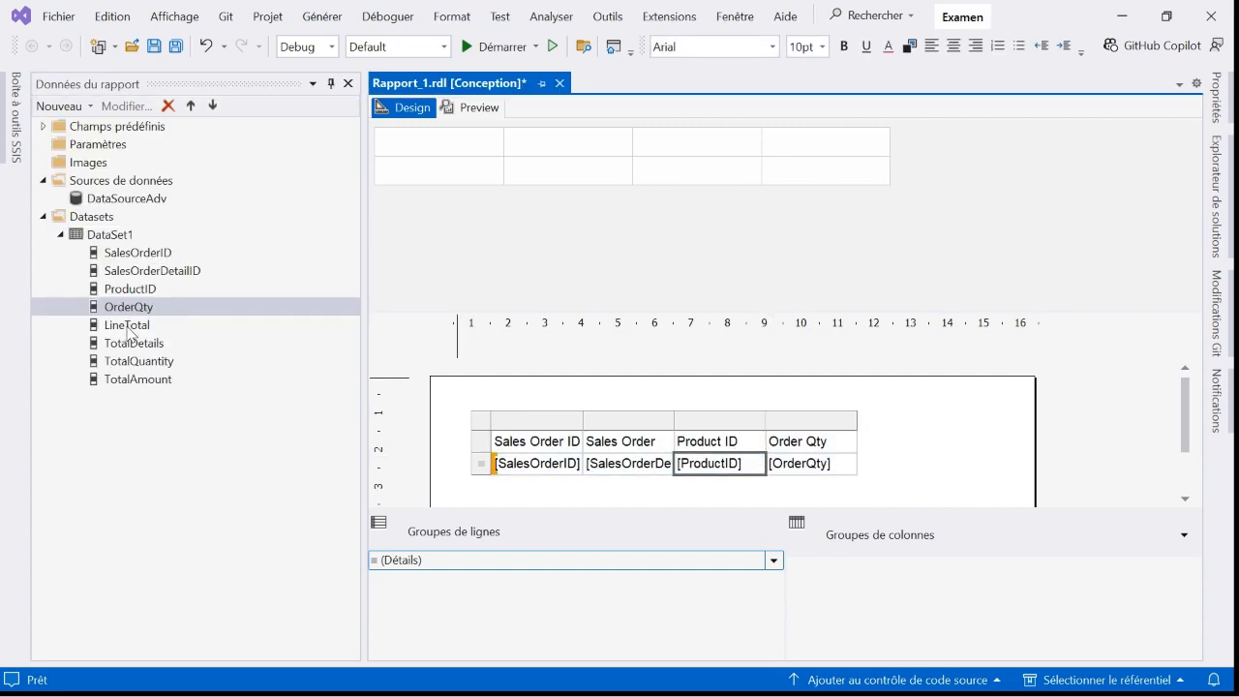
click(129, 327)
mouse_move(128, 328)
mouse_down()
mouse_move(318, 409)
mouse_move(533, 462)
mouse_move(860, 451)
mouse_move(856, 464)
mouse_up()
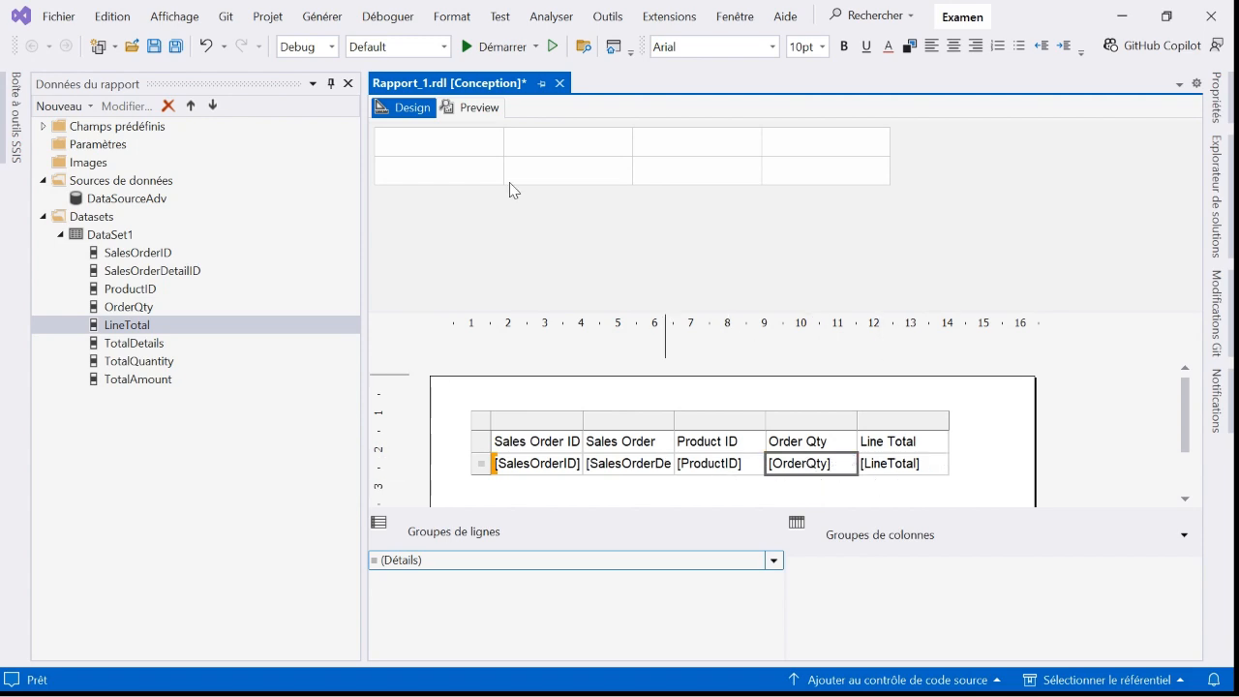
click(480, 108)
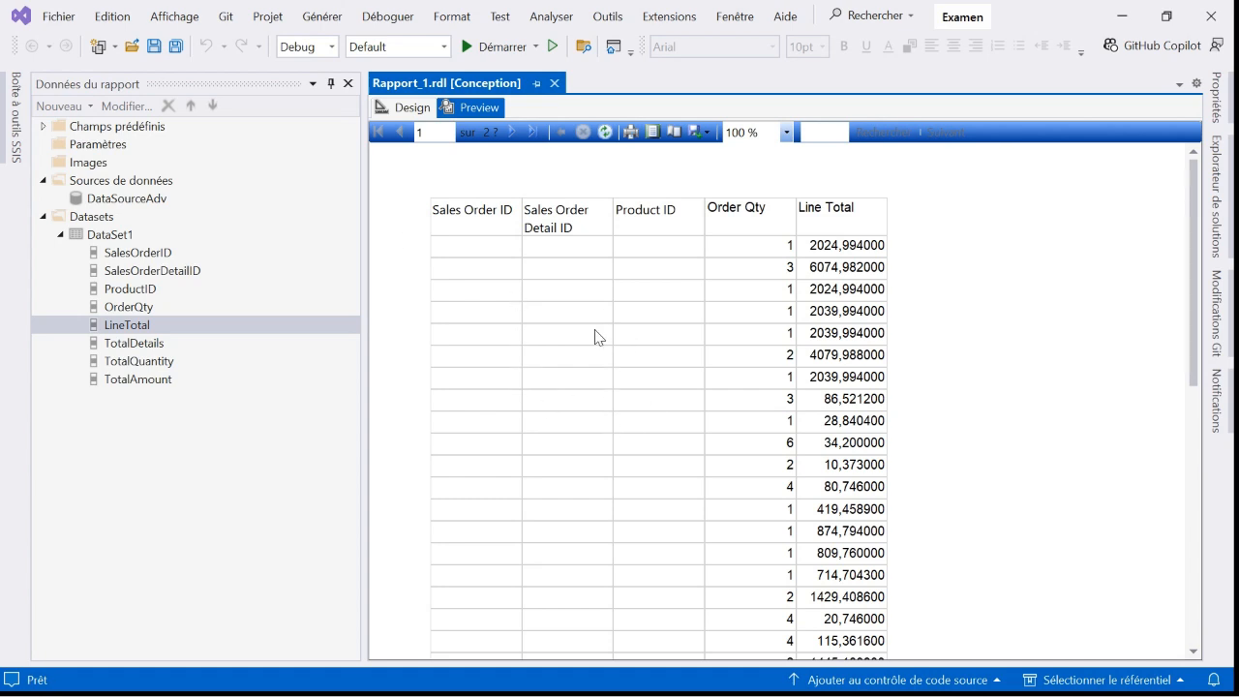
click(409, 108)
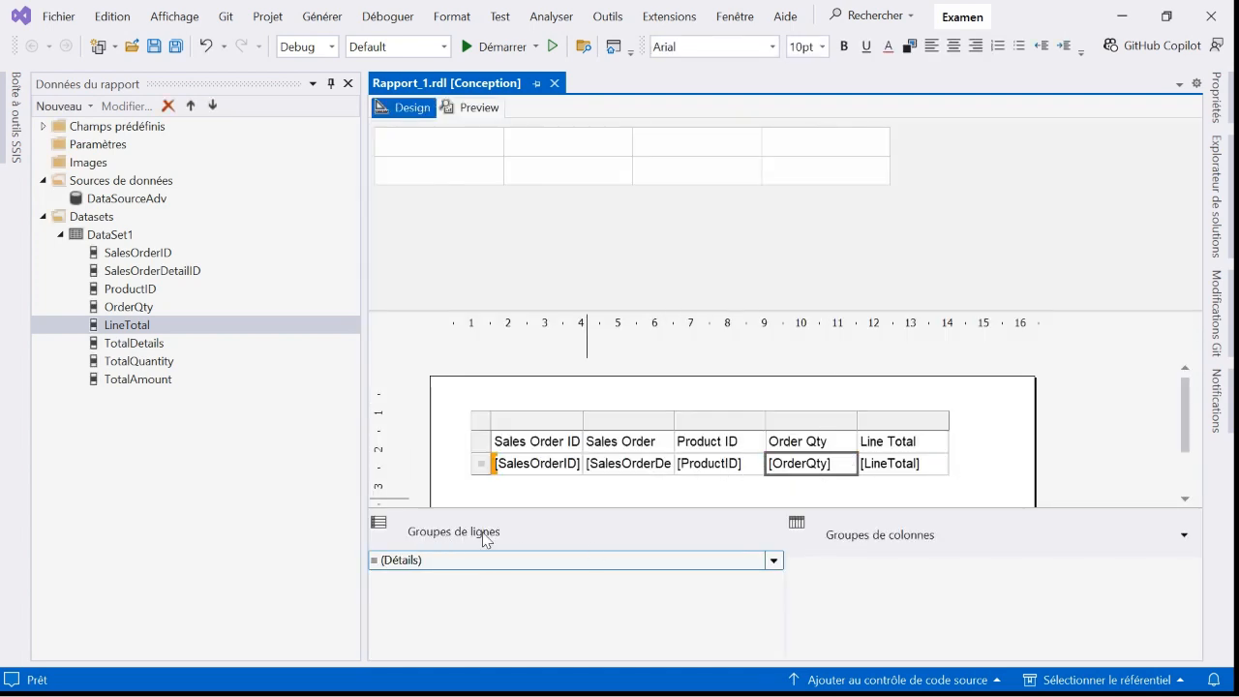
Add nested row groups on SalesOrderID, SalesOrderDetailID and ProductID above the details group.
click(163, 254)
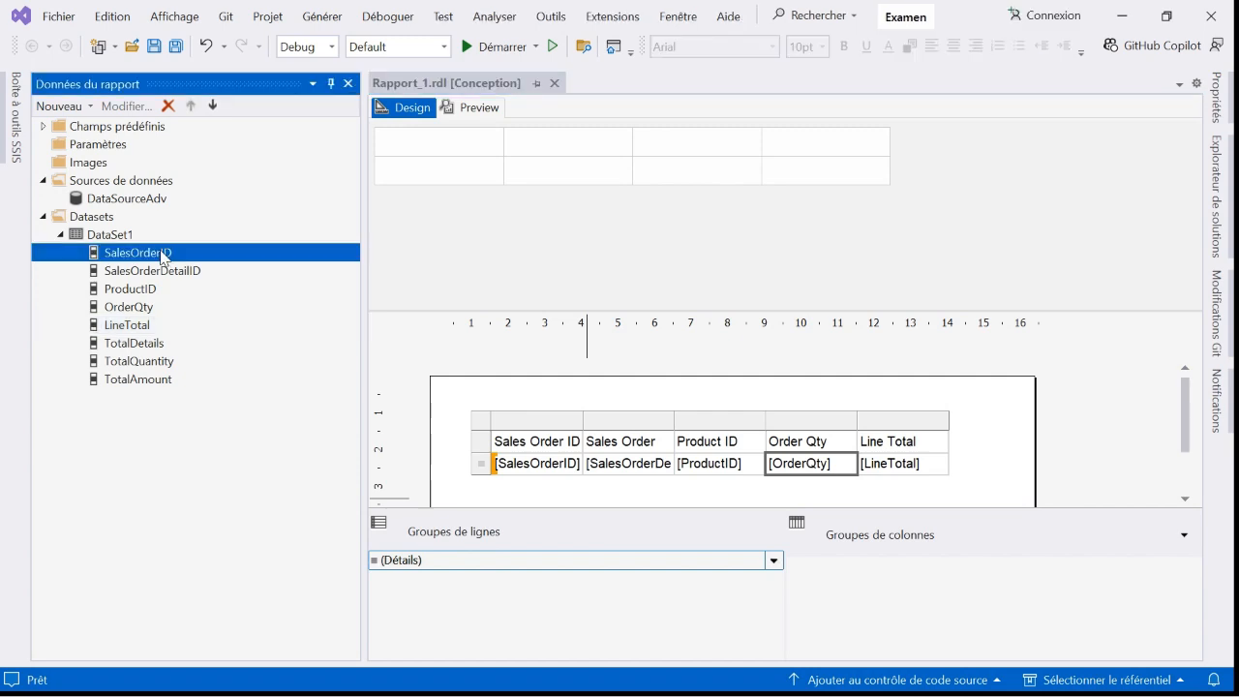
drag(163, 255, 500, 562)
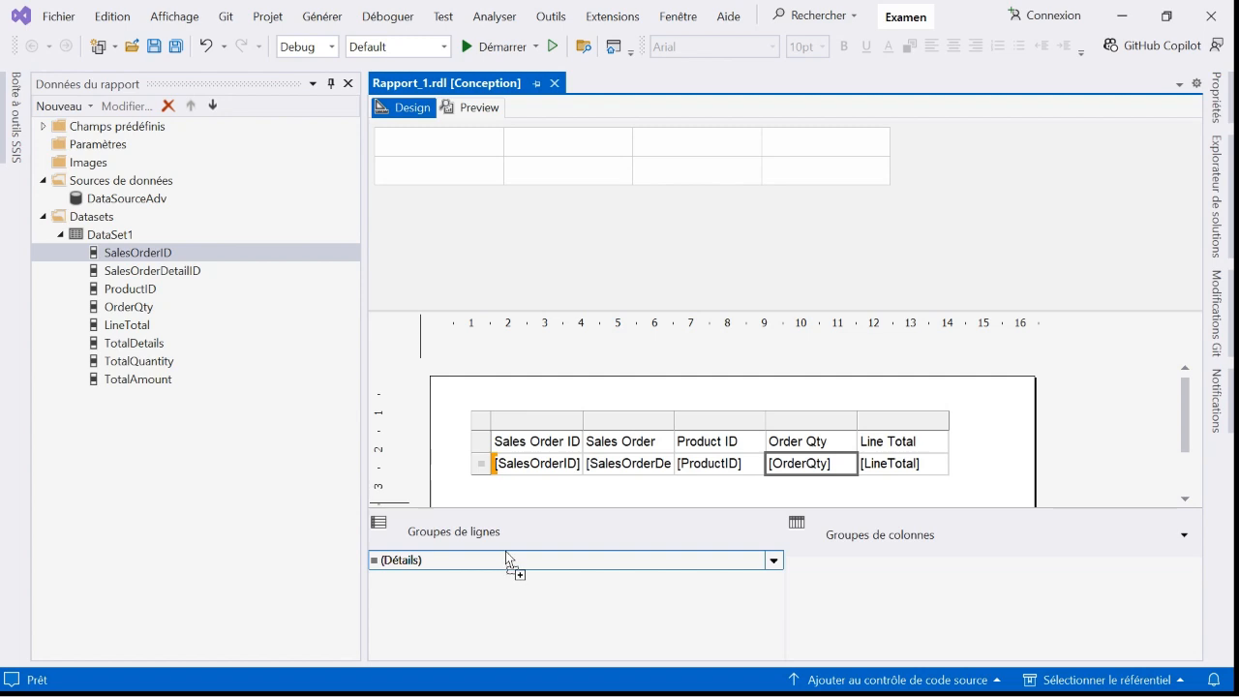
mouse_move(524, 553)
mouse_down()
mouse_move(503, 559)
mouse_move(509, 544)
mouse_move(518, 564)
mouse_up()
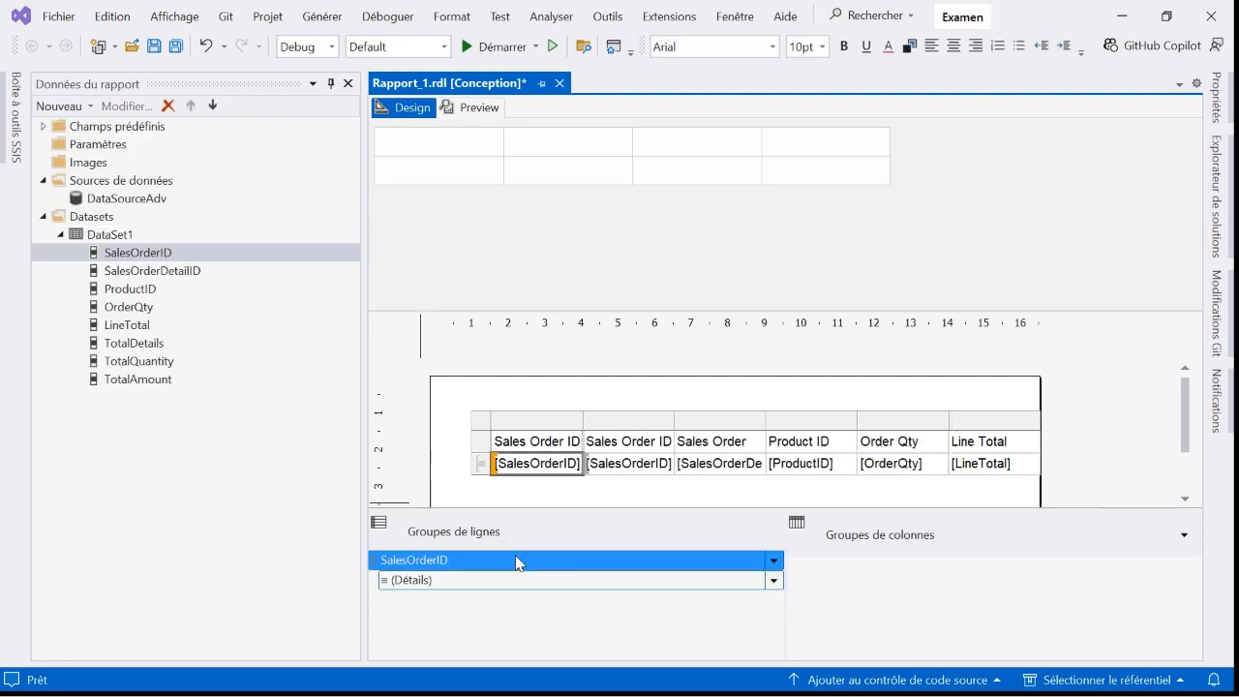
click(145, 272)
drag(147, 275, 487, 571)
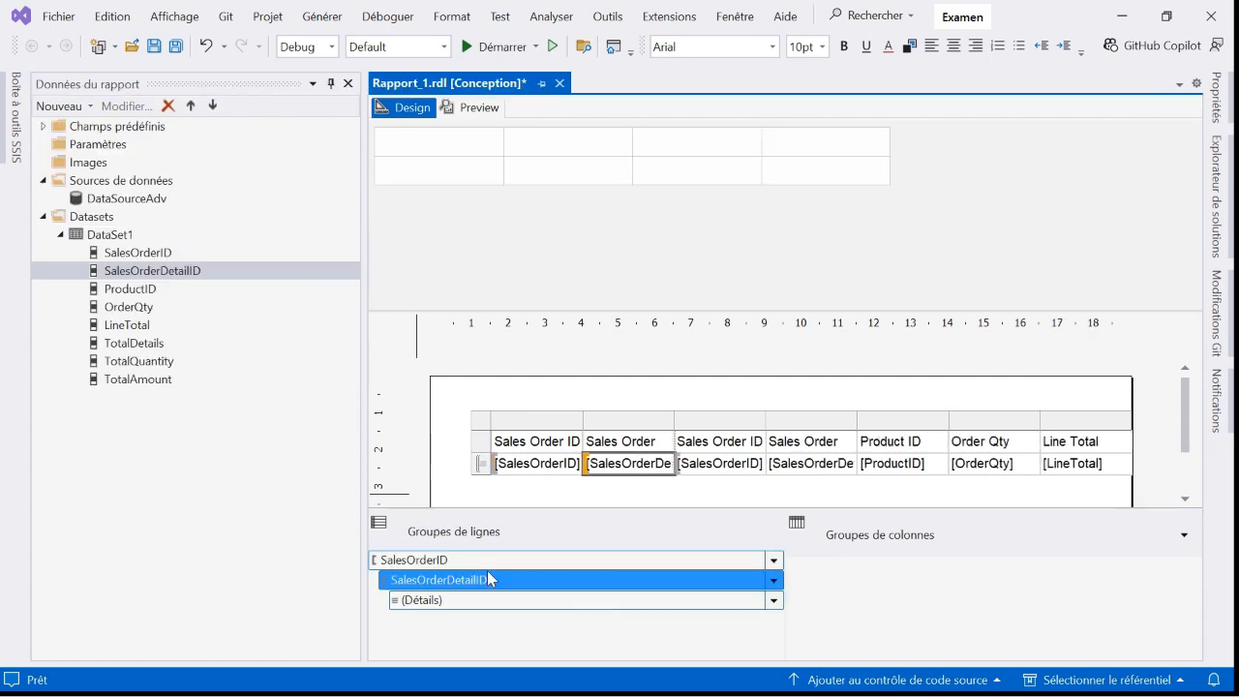
click(145, 291)
drag(145, 291, 517, 592)
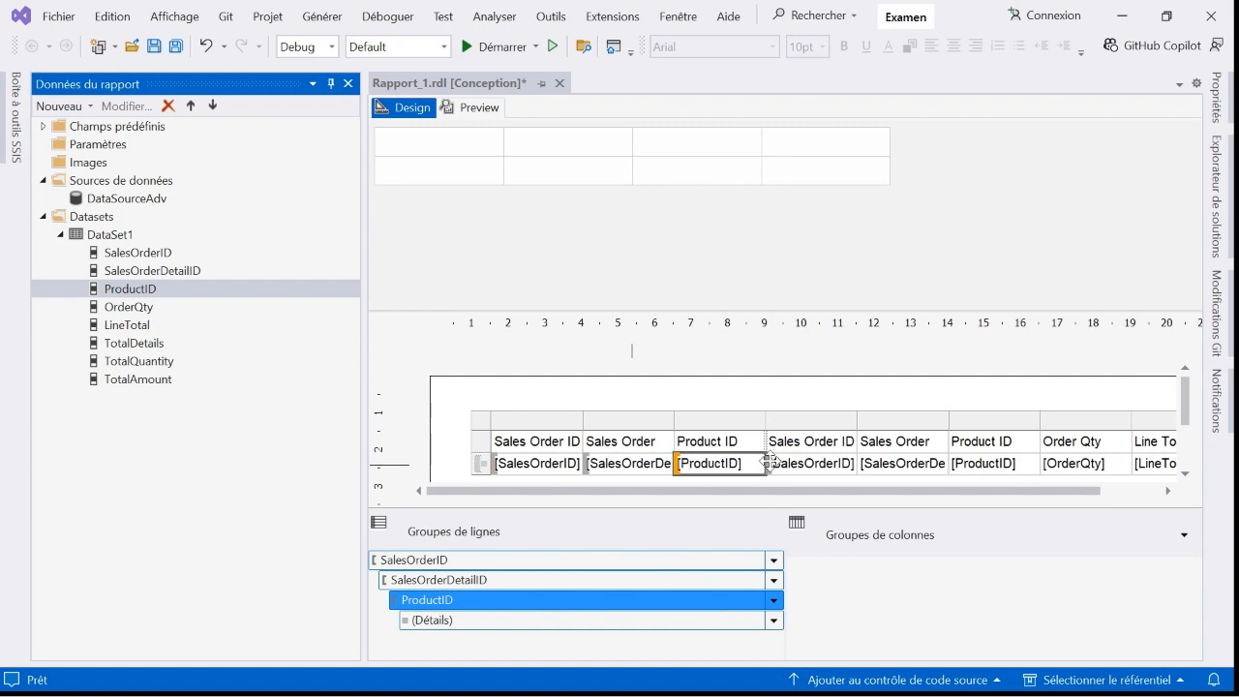
Delete the duplicate Sales Order ID, Sales Order Detail ID and Product ID columns that follow the group columns.
click(822, 421)
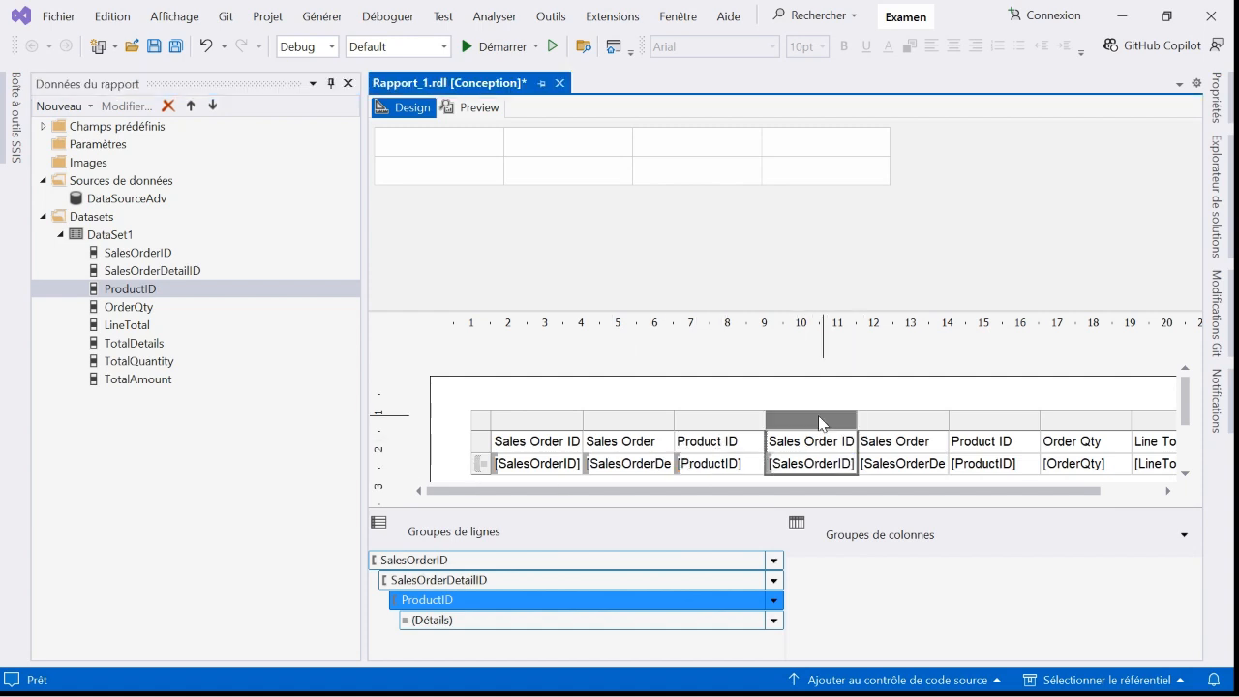
right_click(821, 422)
click(876, 445)
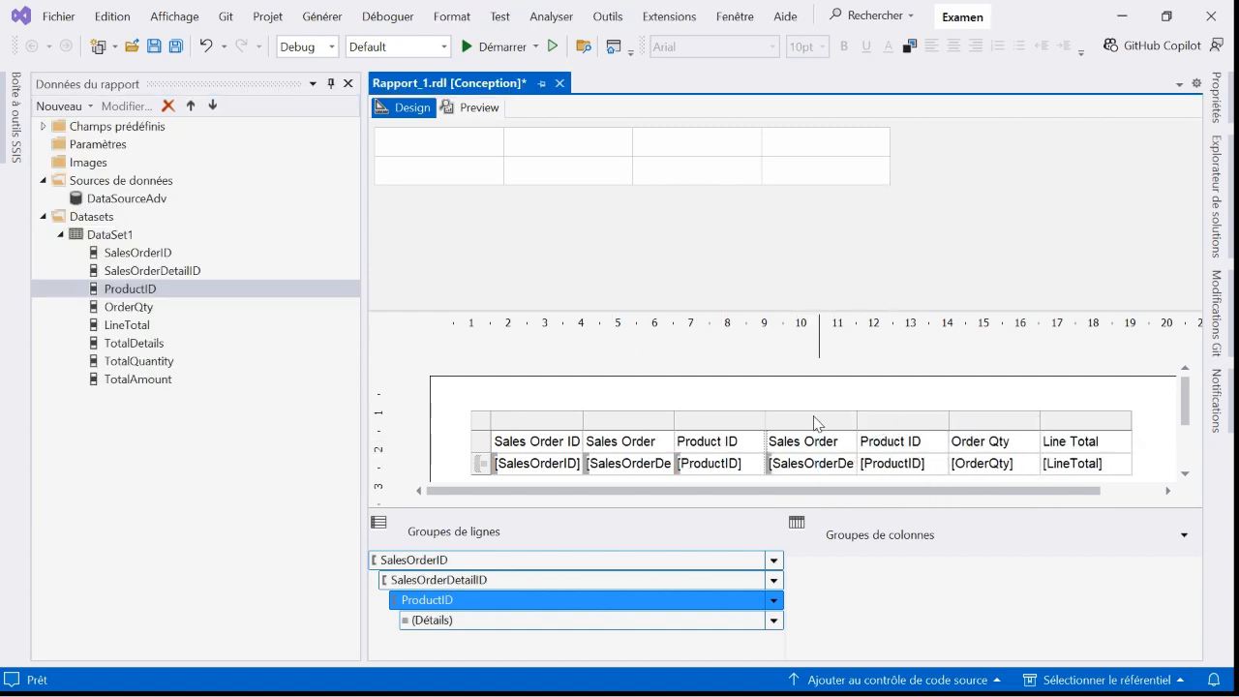
click(816, 422)
right_click(821, 422)
click(842, 444)
click(809, 422)
right_click(806, 422)
click(874, 448)
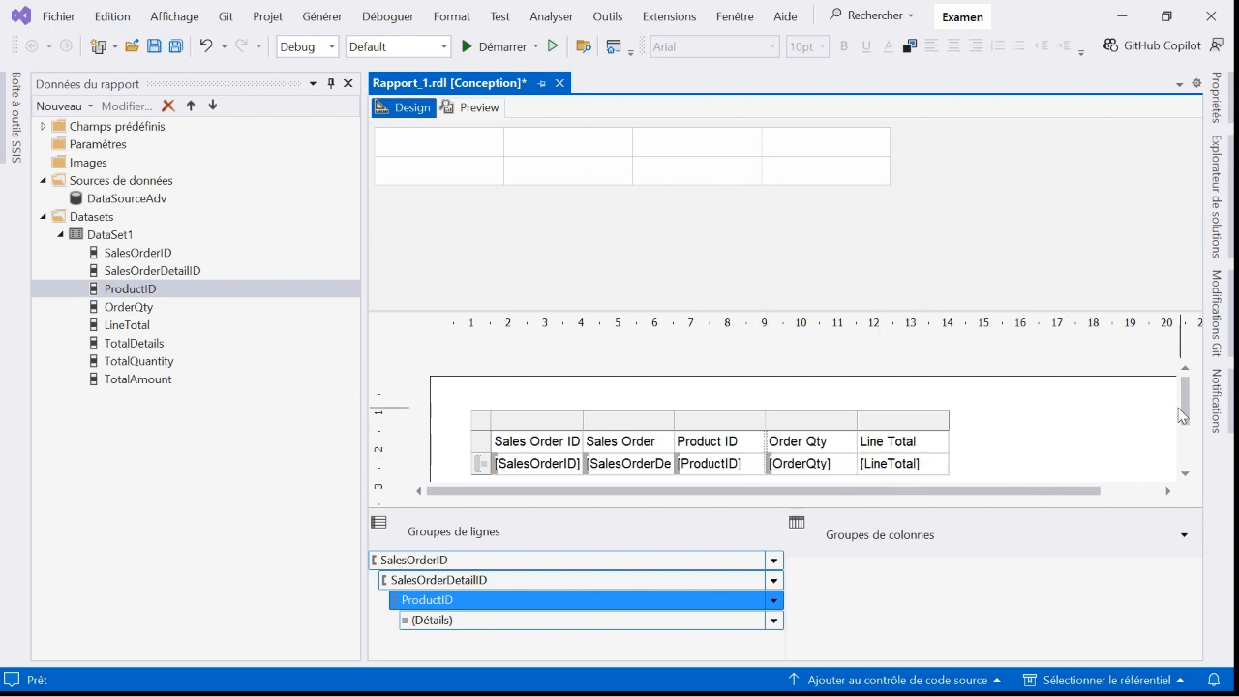
Format the LineTotal text box as currency in euros with 0 decimals and a thousands separator.
drag(1189, 420, 1188, 431)
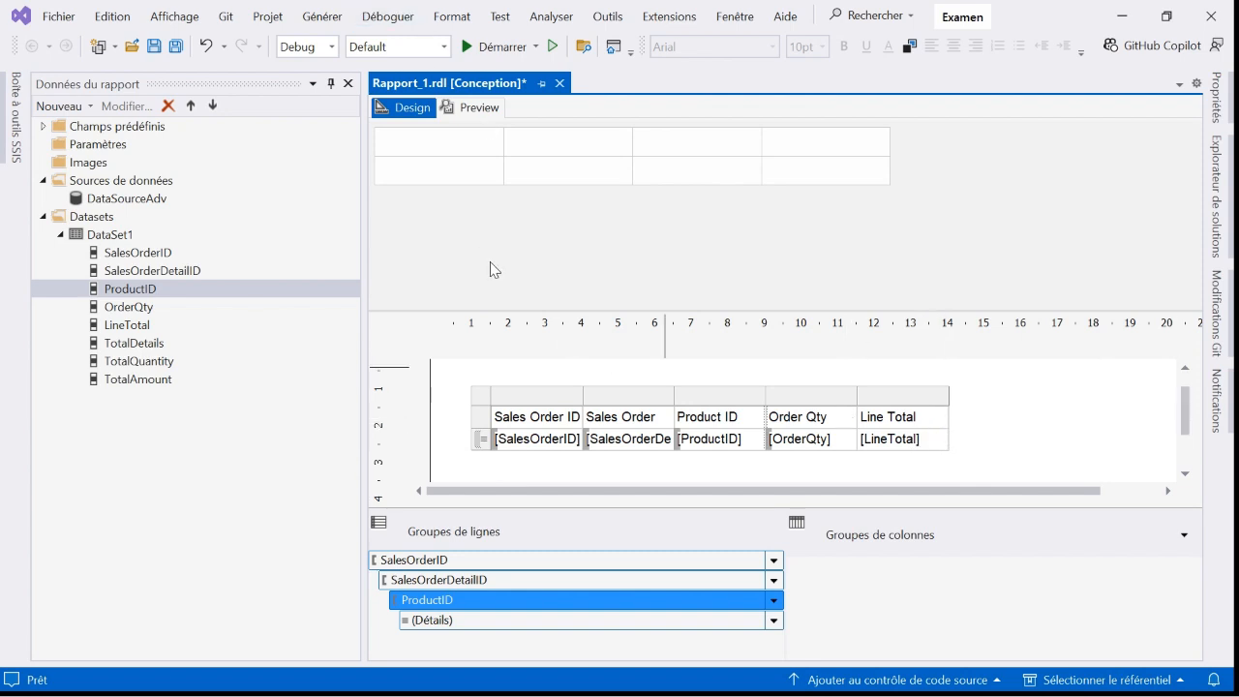
mouse_move(927, 441)
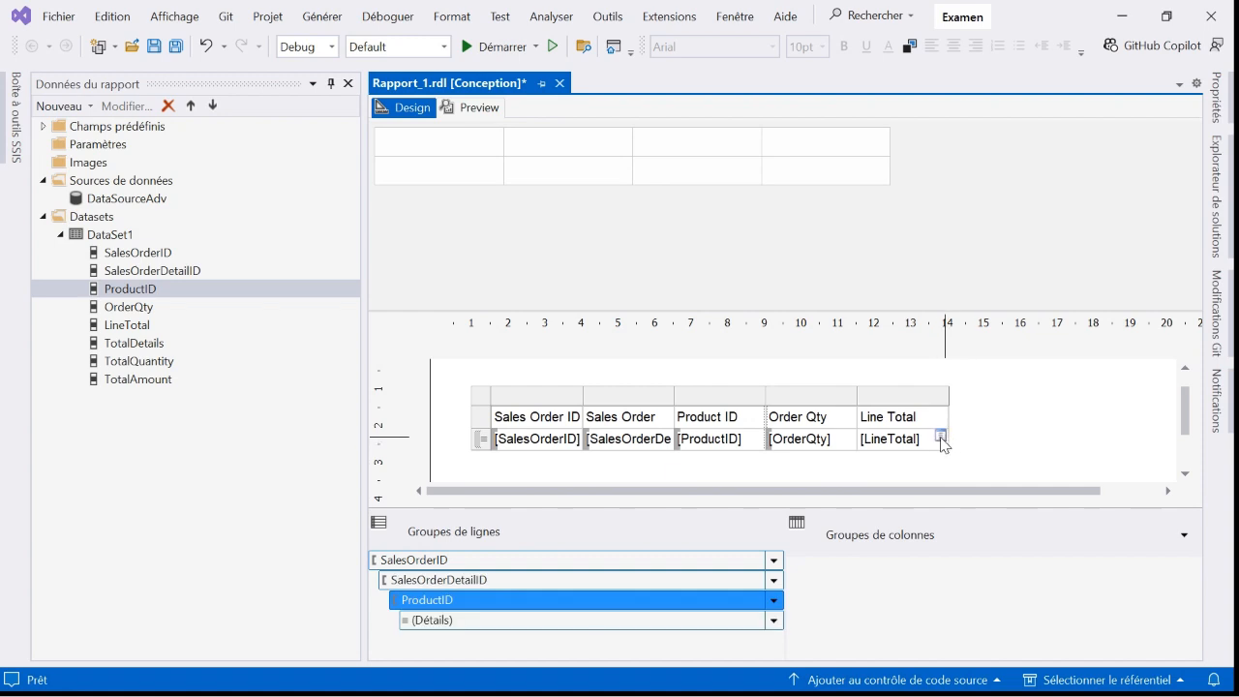
click(939, 438)
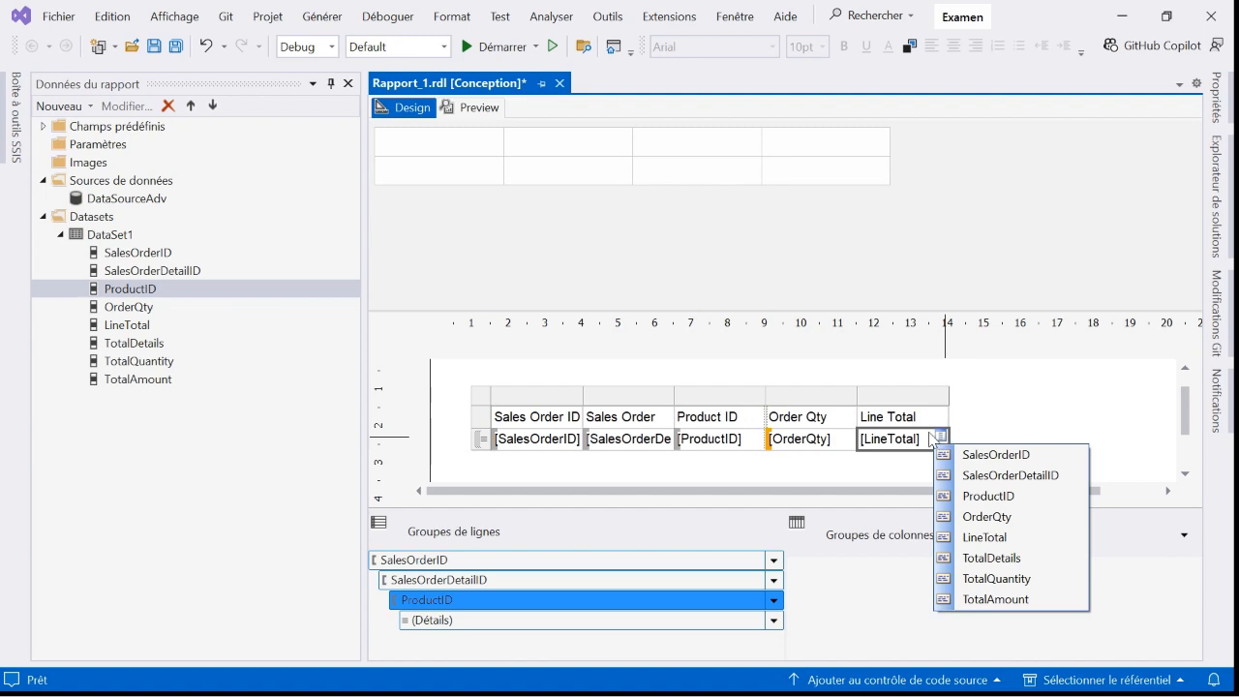
right_click(934, 439)
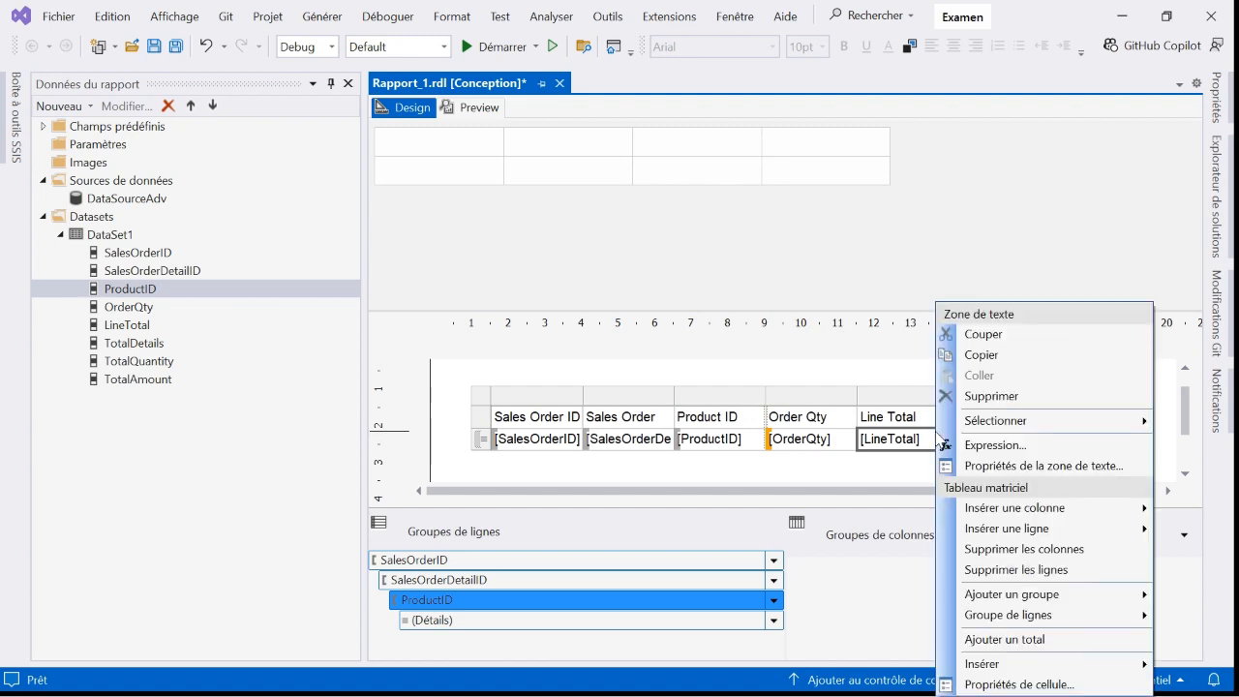
click(1052, 469)
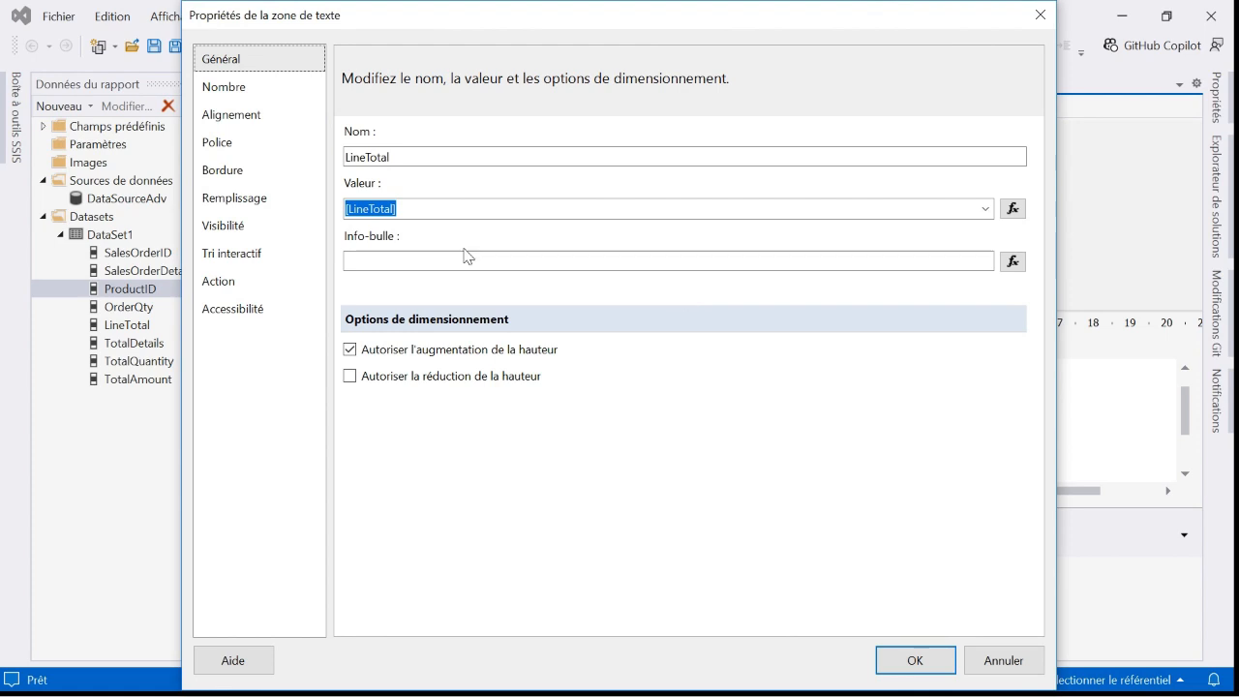
click(234, 96)
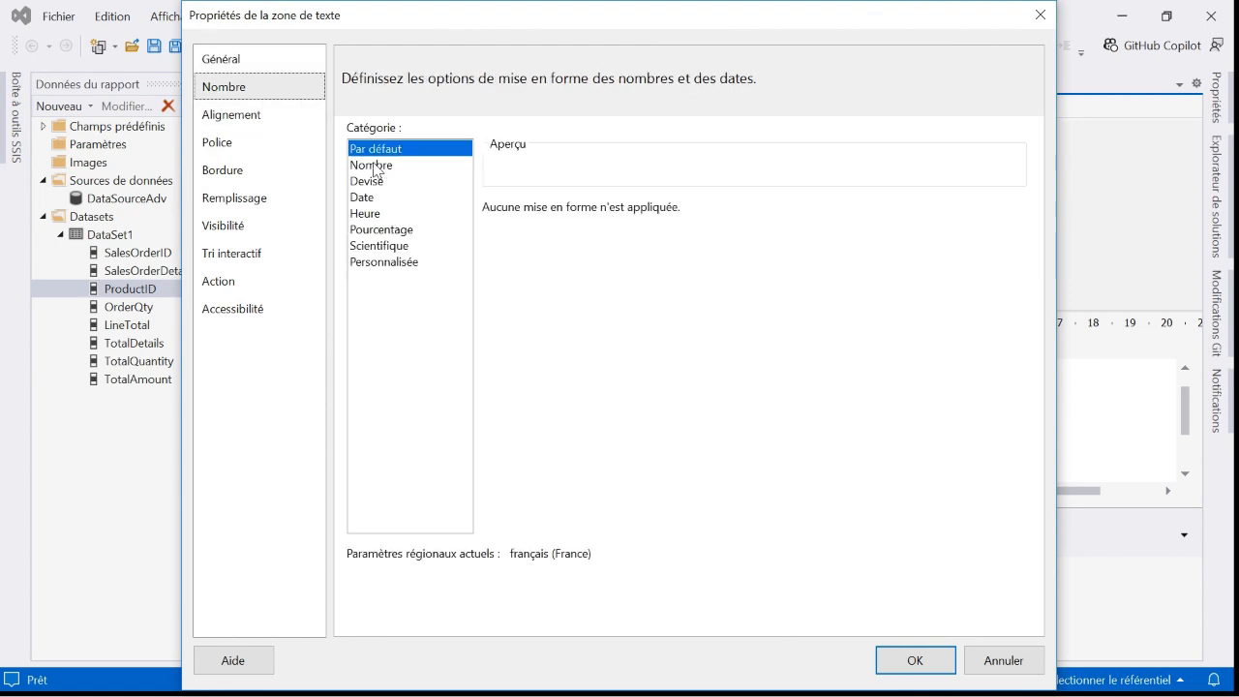
click(396, 183)
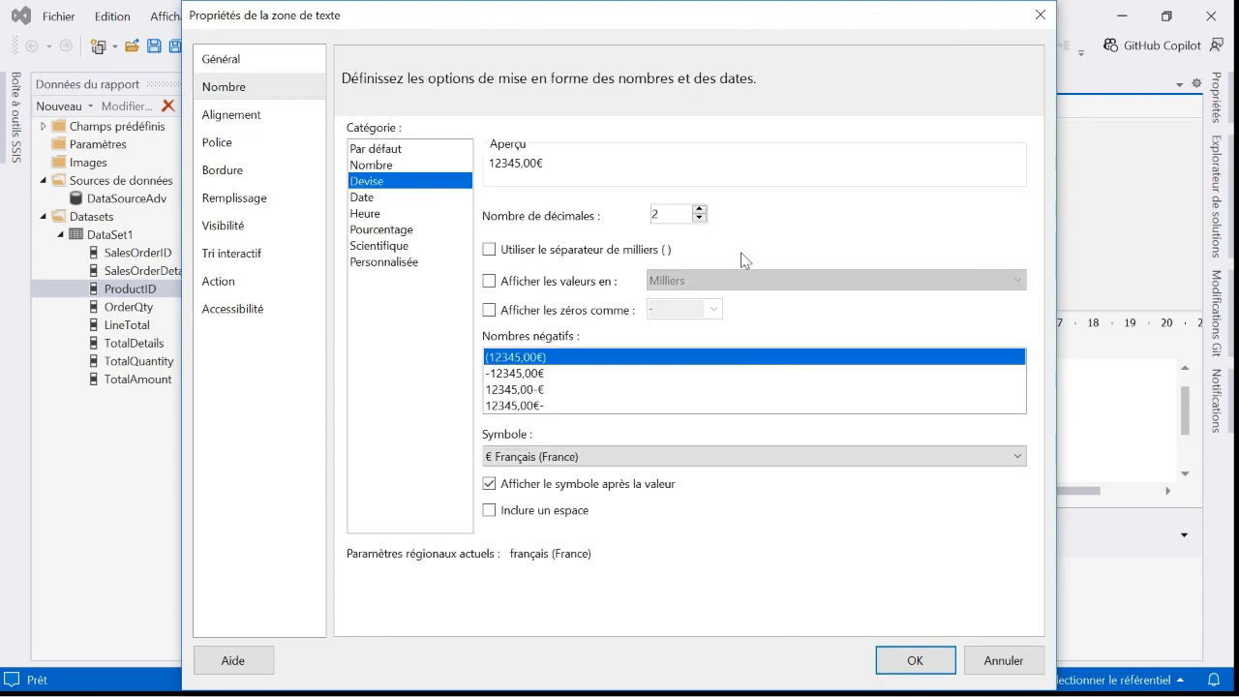
click(698, 218)
click(698, 217)
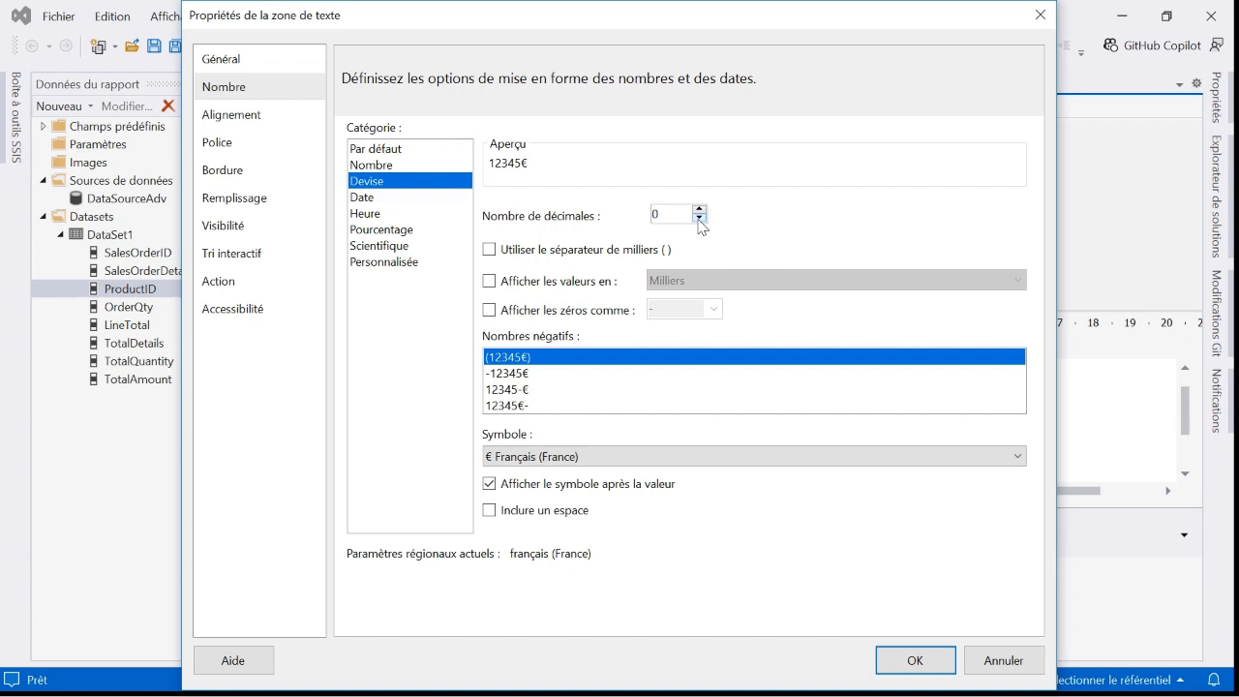
click(490, 251)
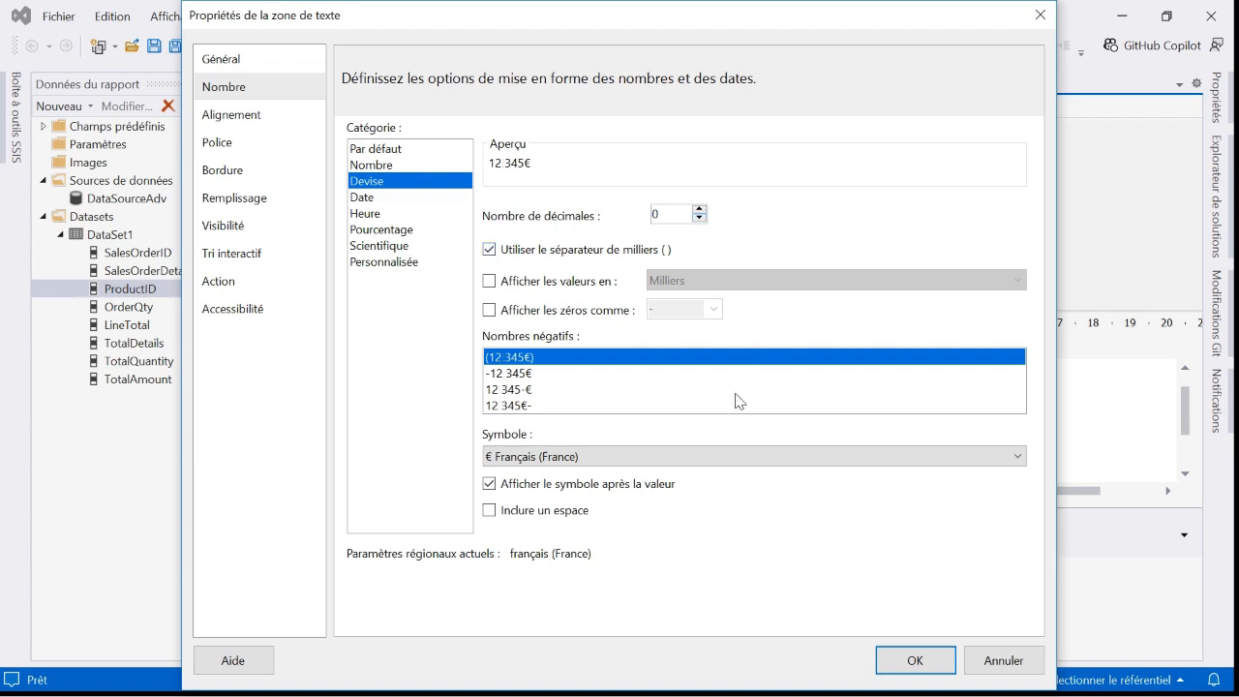
click(931, 665)
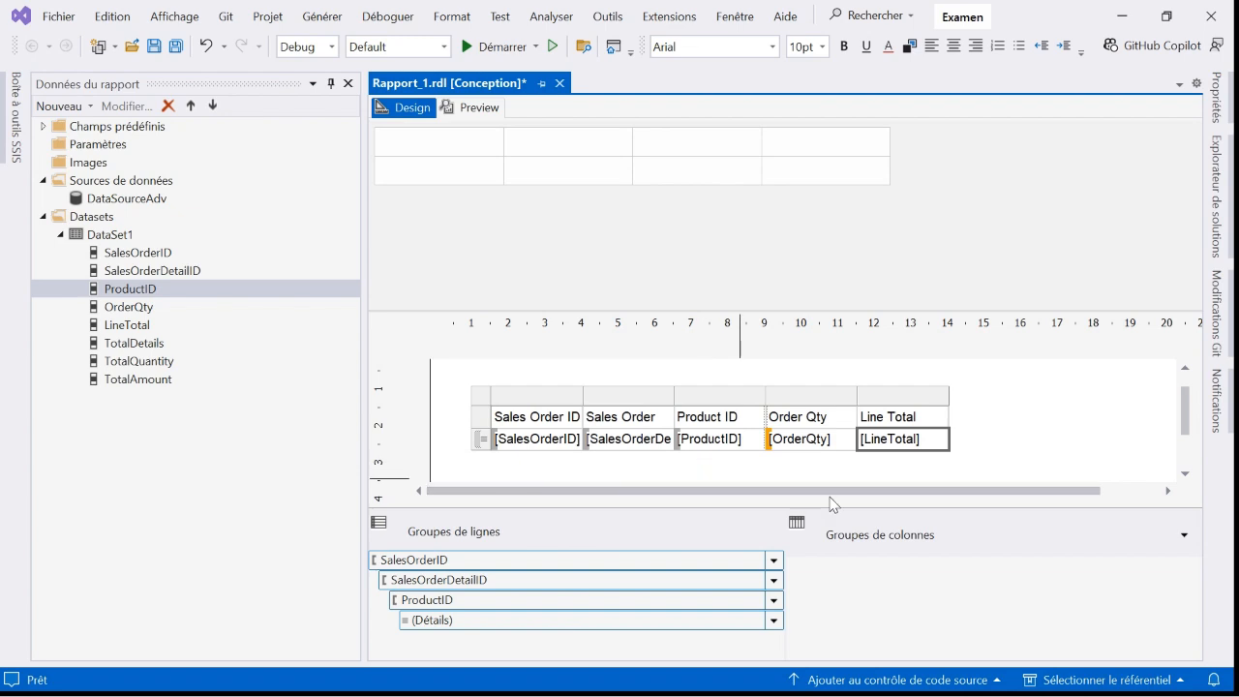
Add a sum total row beneath the detail row for the LineTotal and OrderQty fields.
right_click(942, 439)
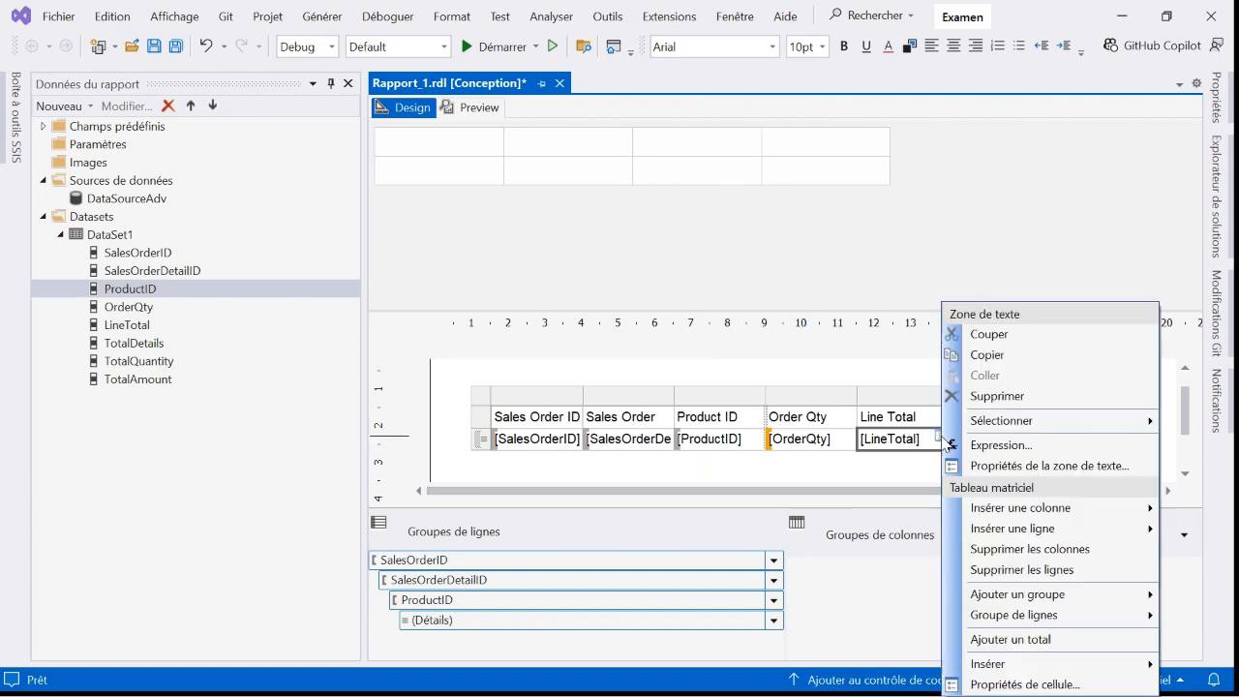
click(1019, 639)
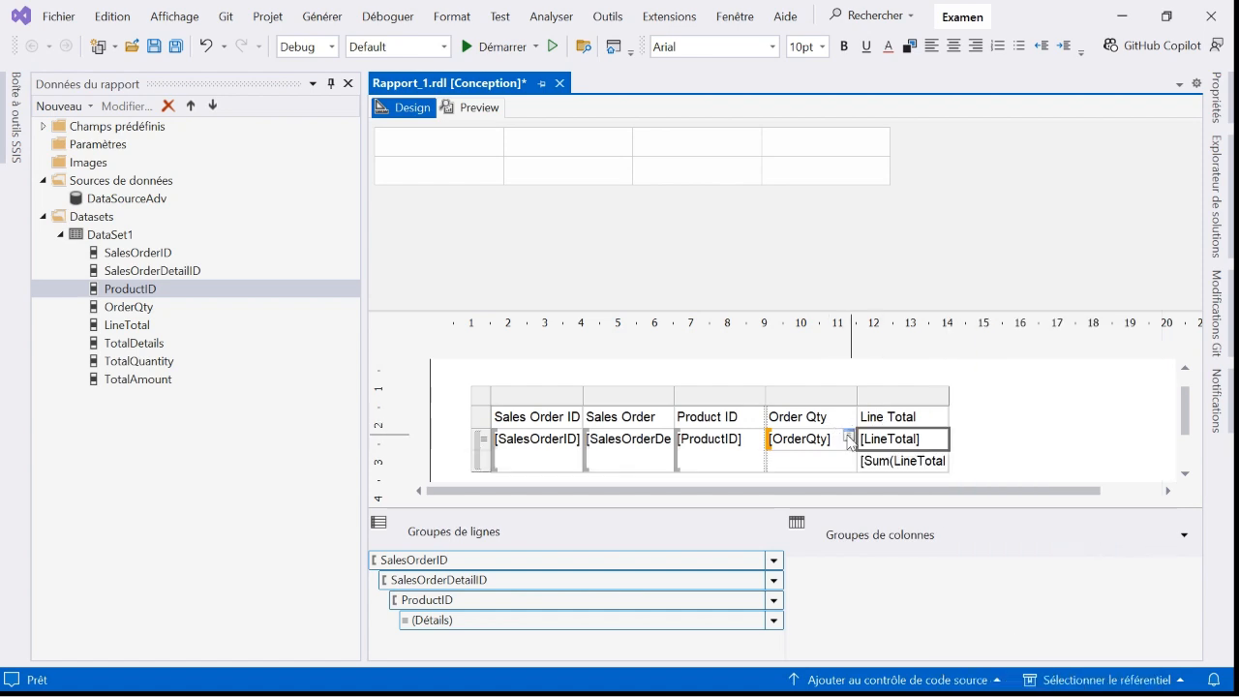
right_click(850, 441)
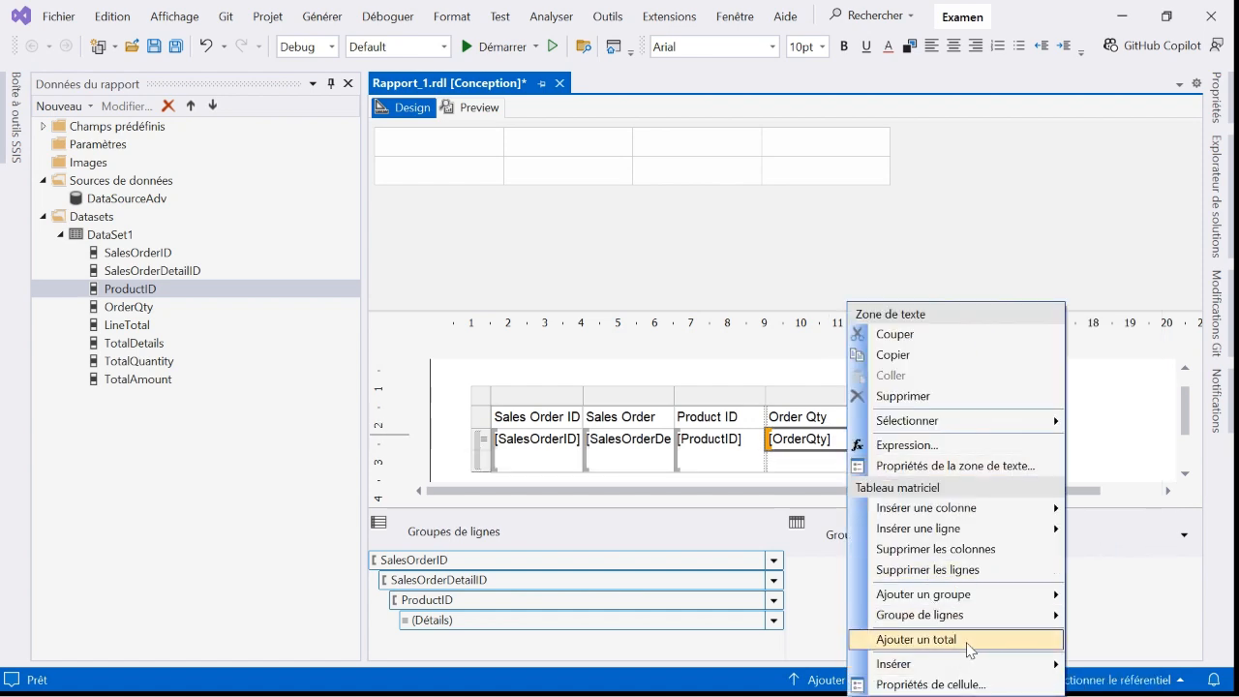
click(1006, 644)
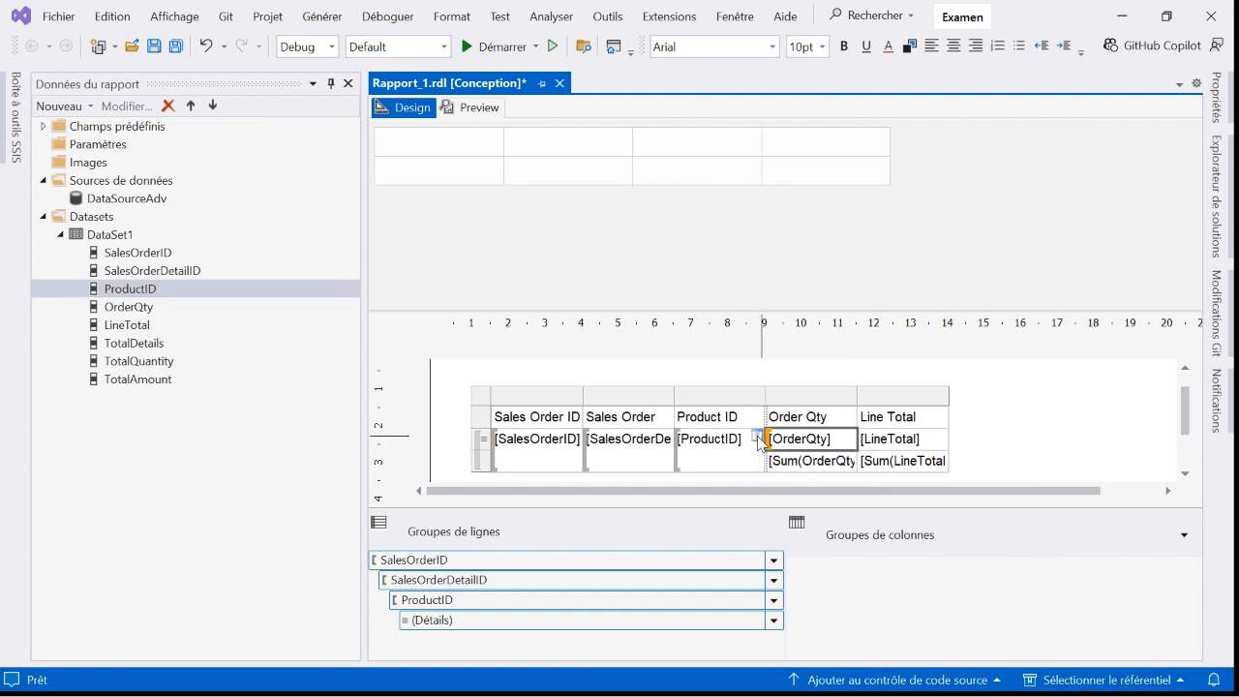
Add a total row after the ProductID row group.
right_click(759, 444)
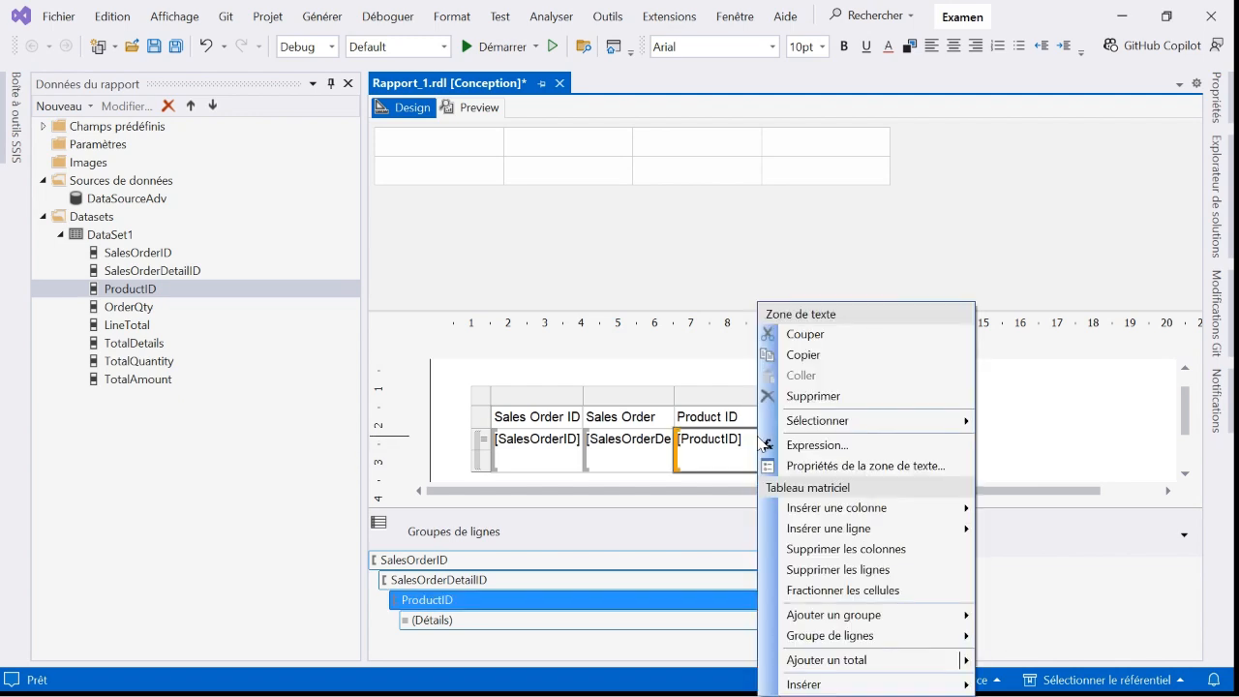
mouse_move(946, 665)
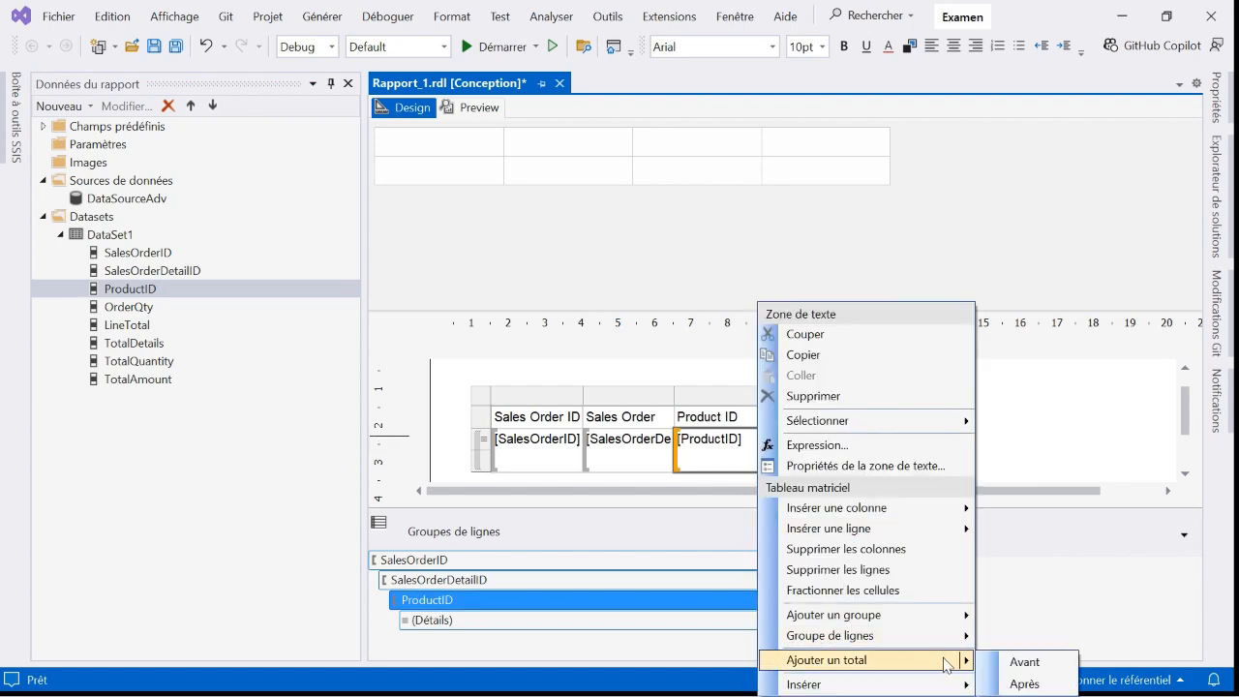
click(1024, 683)
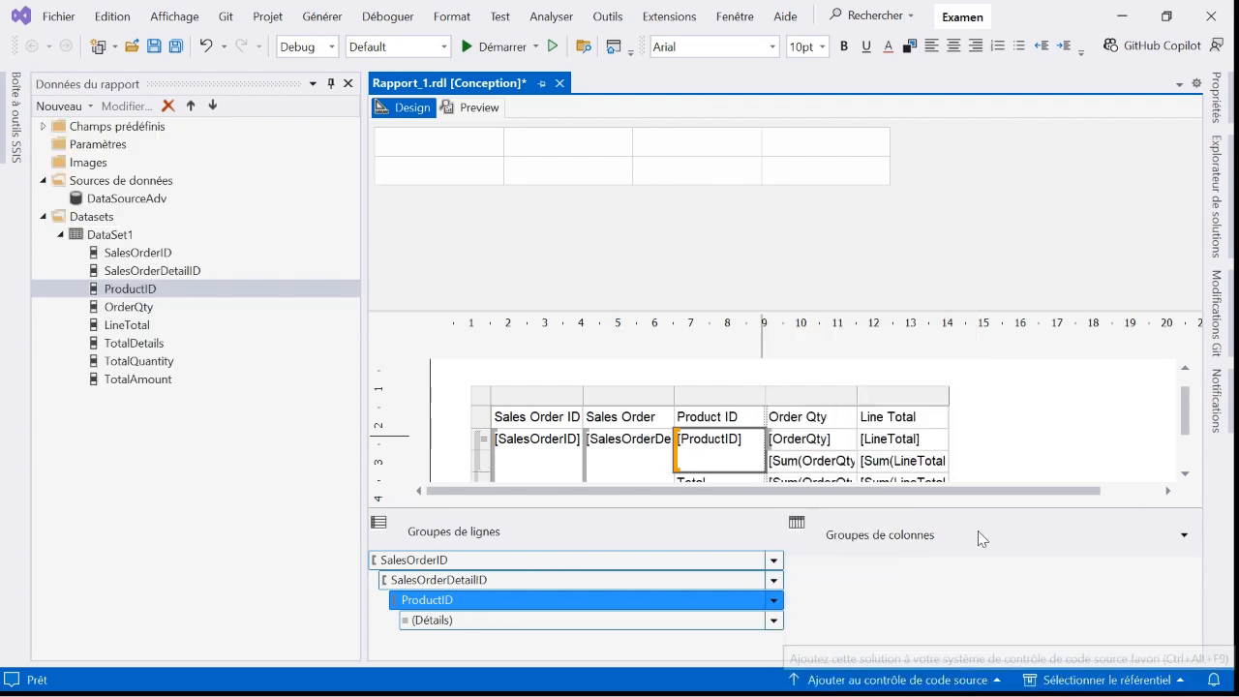
drag(1183, 431, 1182, 459)
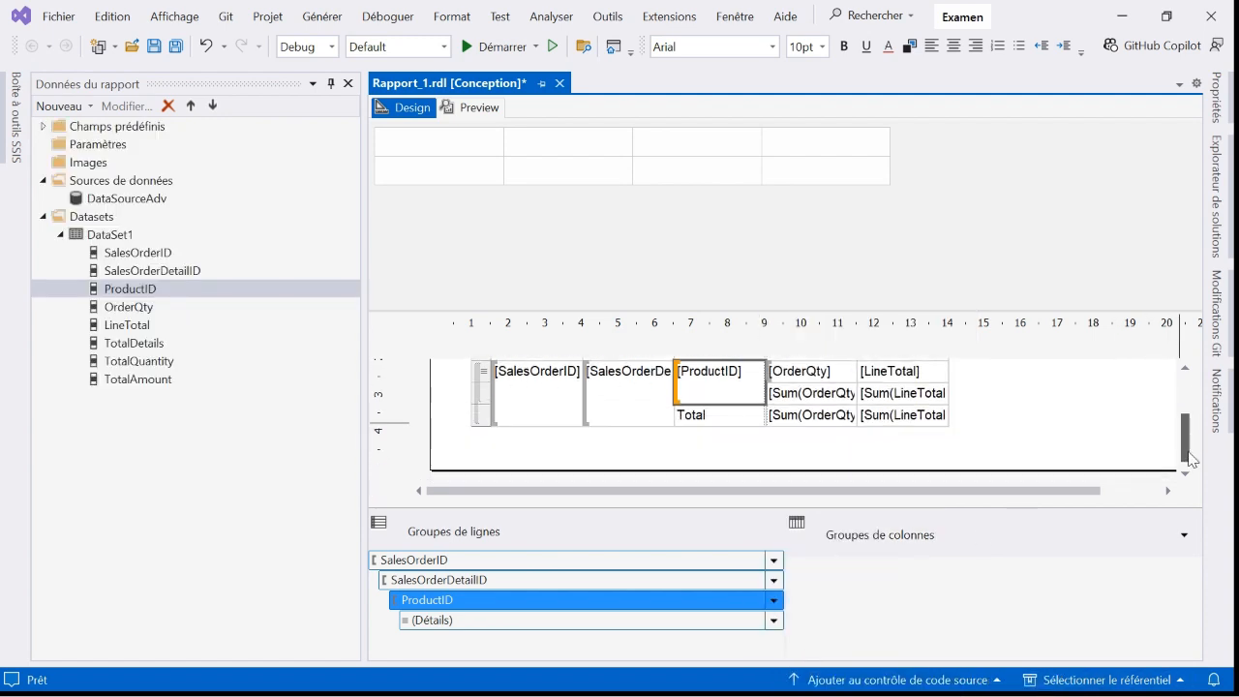
click(666, 375)
right_click(666, 379)
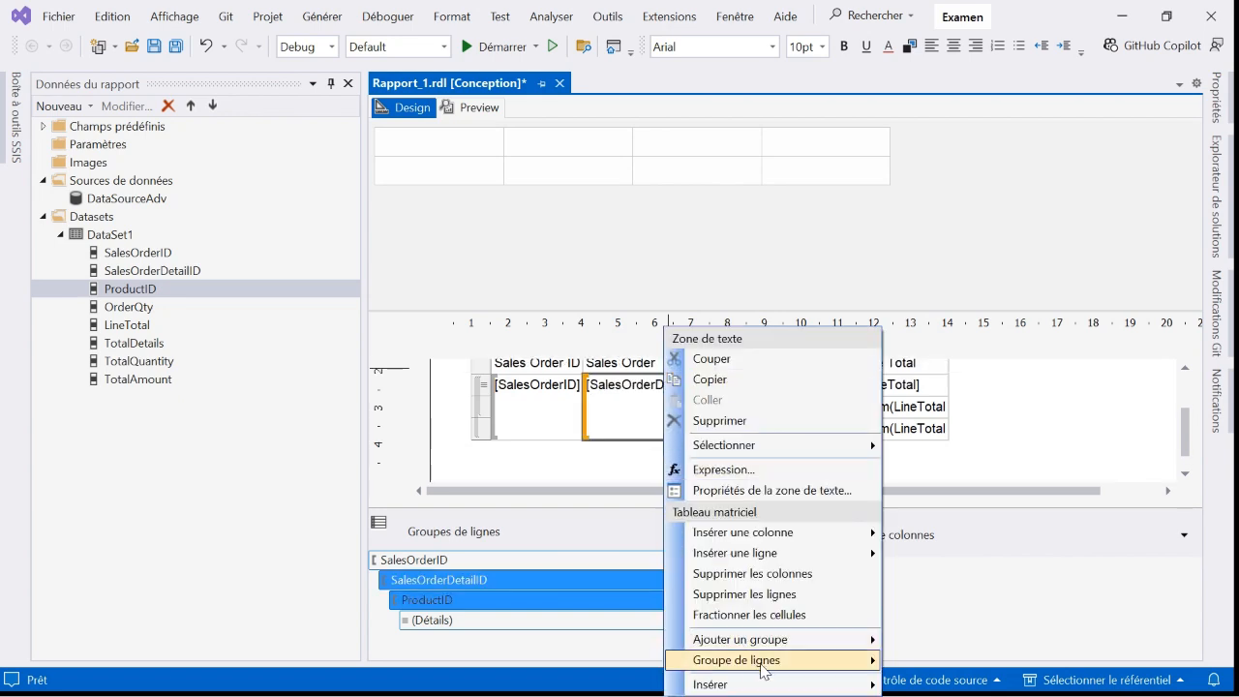
mouse_move(840, 690)
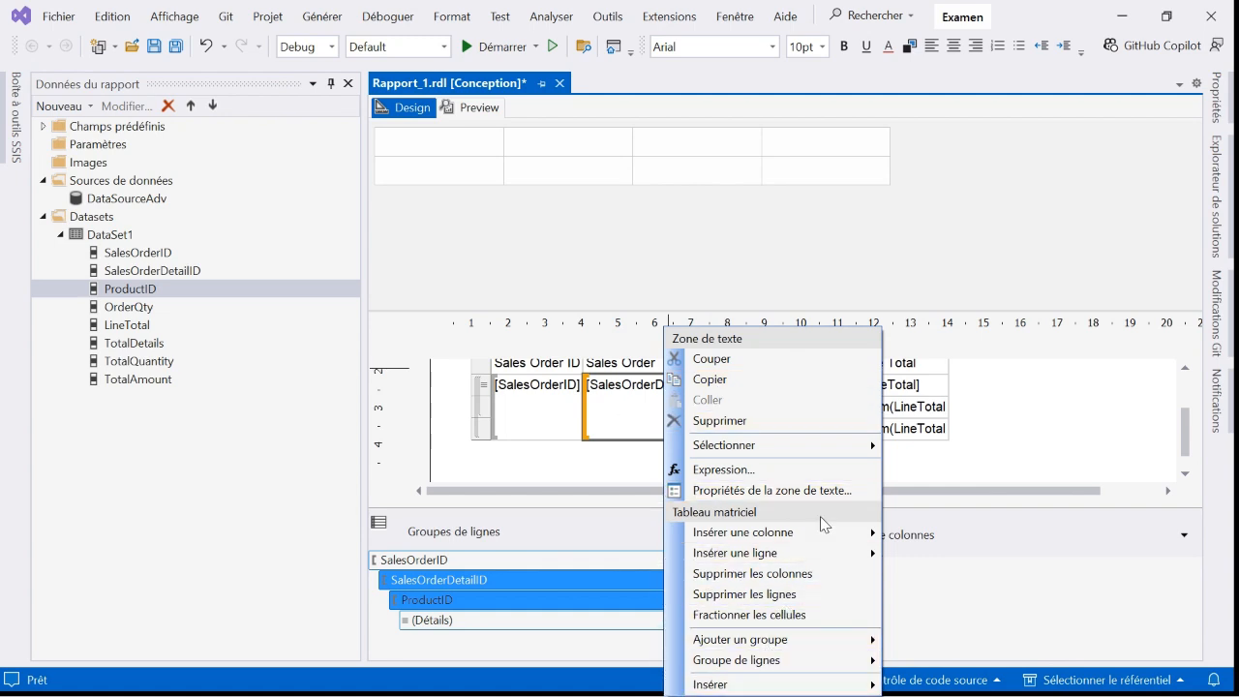
click(687, 313)
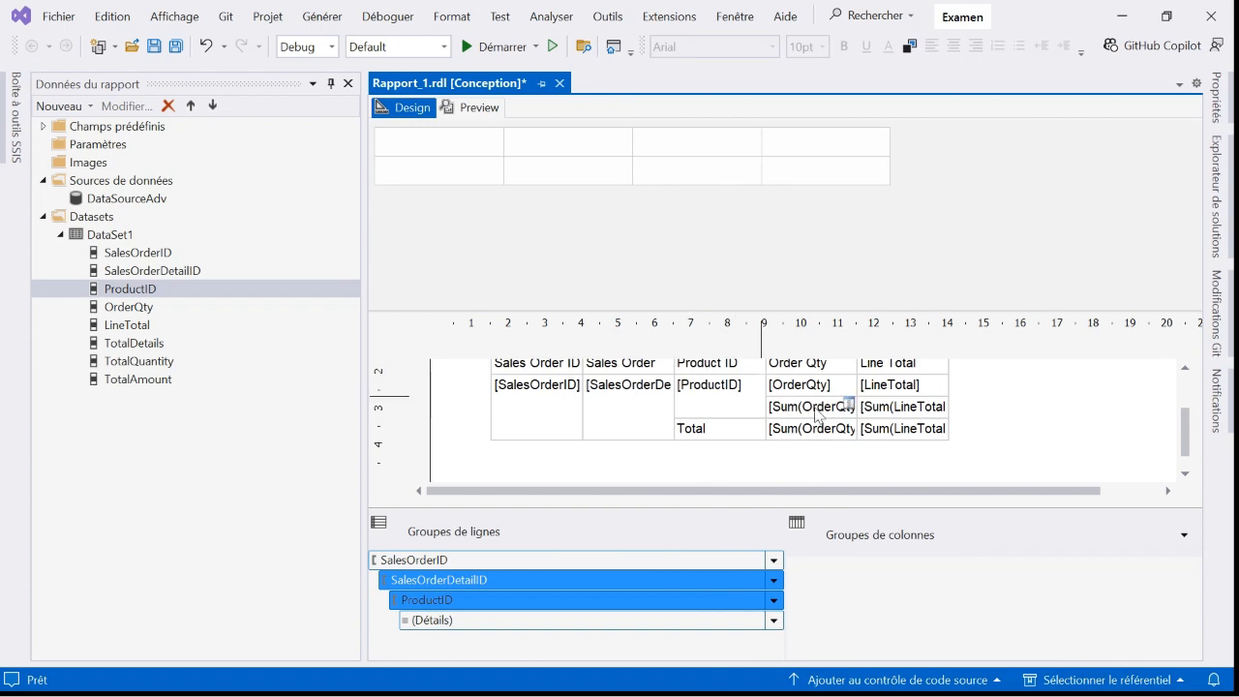
Try adding a second total after the ProductID group and undo it.
right_click(753, 387)
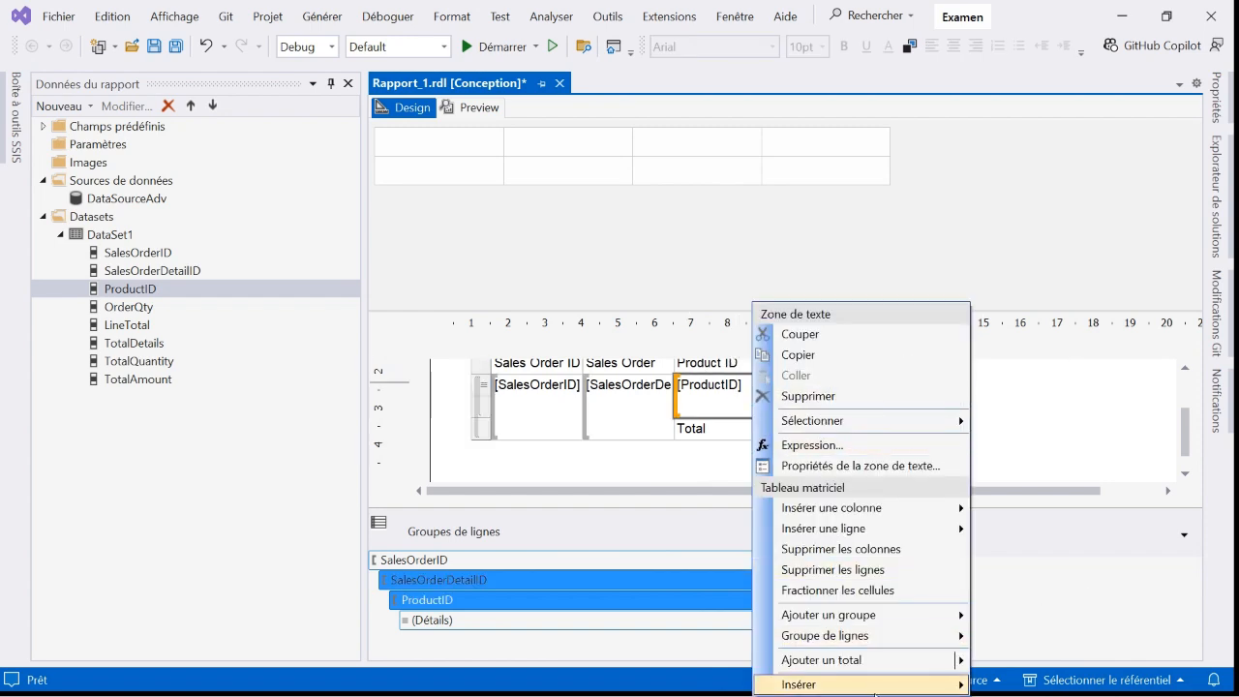
mouse_move(953, 661)
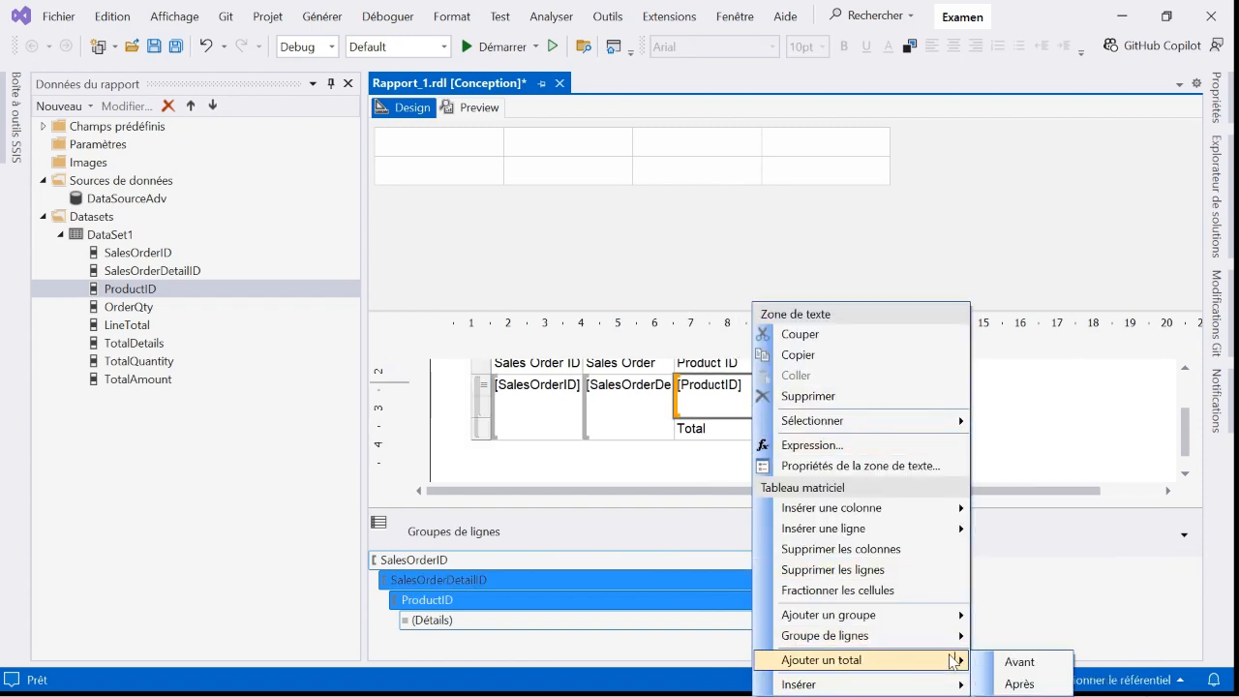
click(1016, 684)
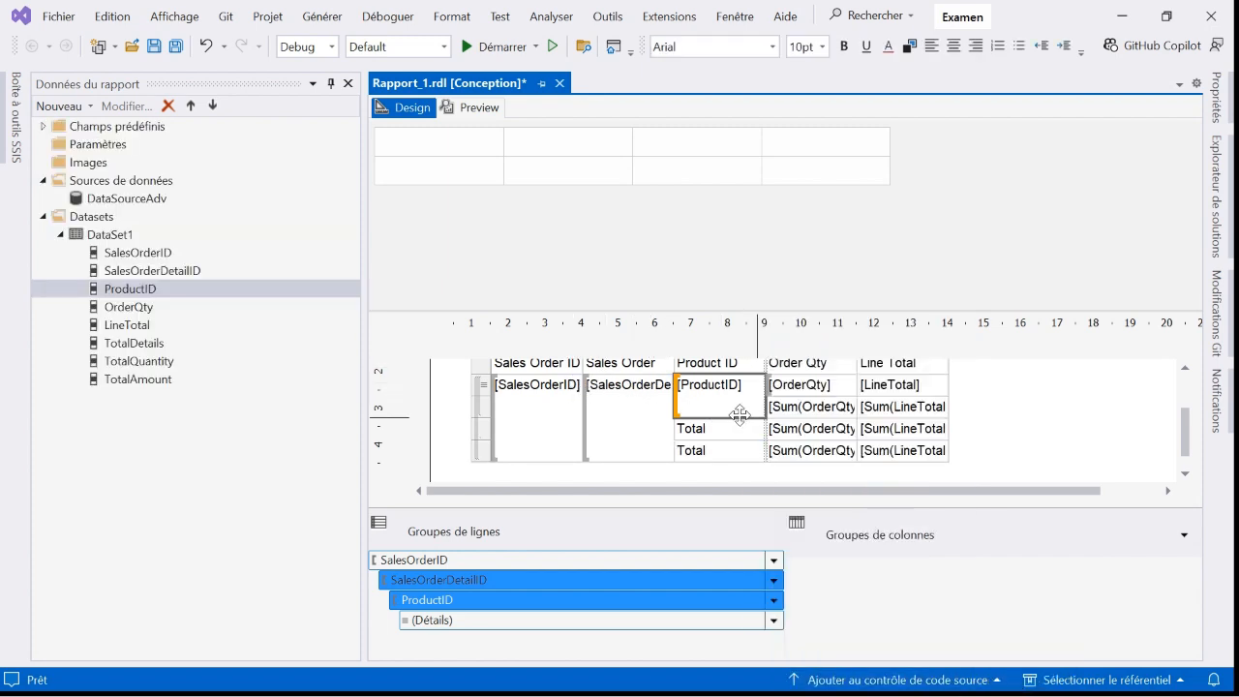
key(ctrl+z)
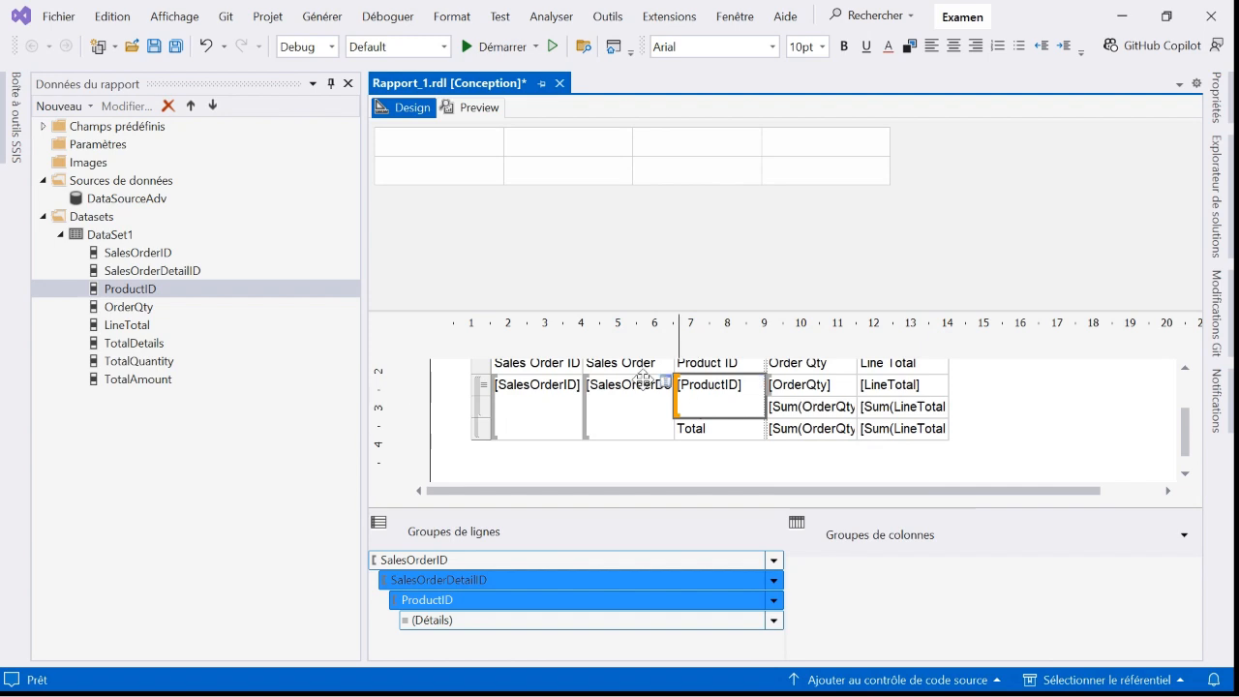
Add total rows after the SalesOrderDetailID group and after the SalesOrderID group.
right_click(667, 387)
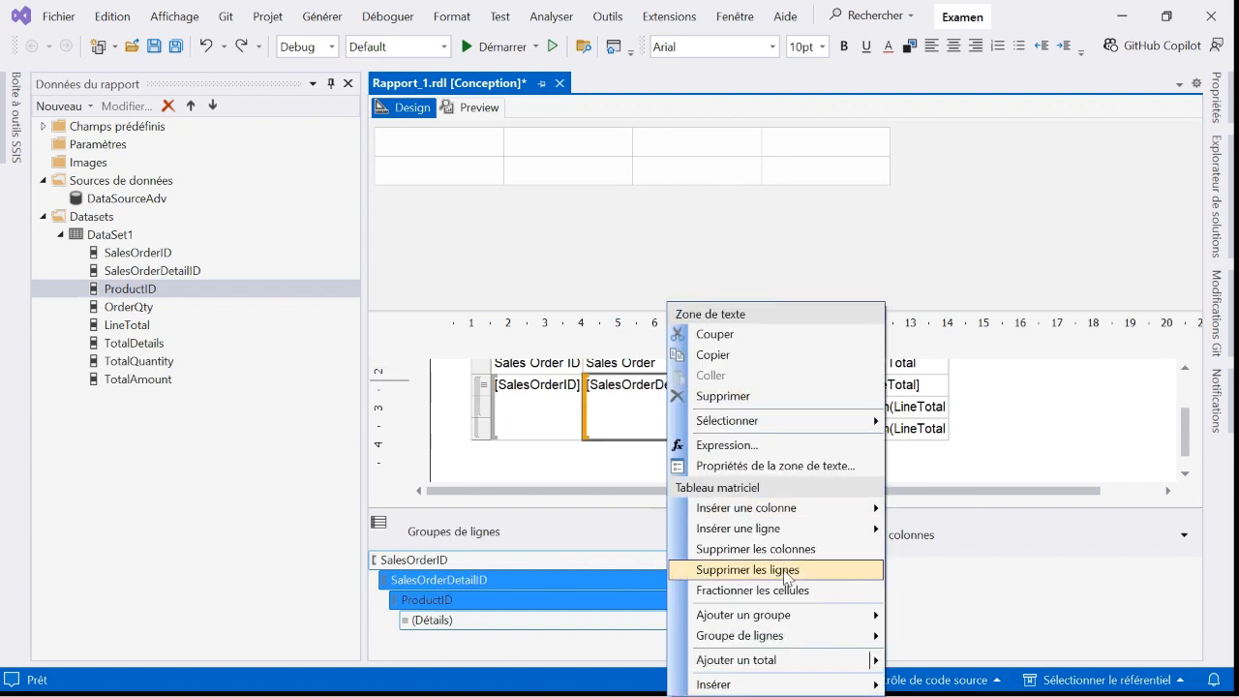
mouse_move(858, 671)
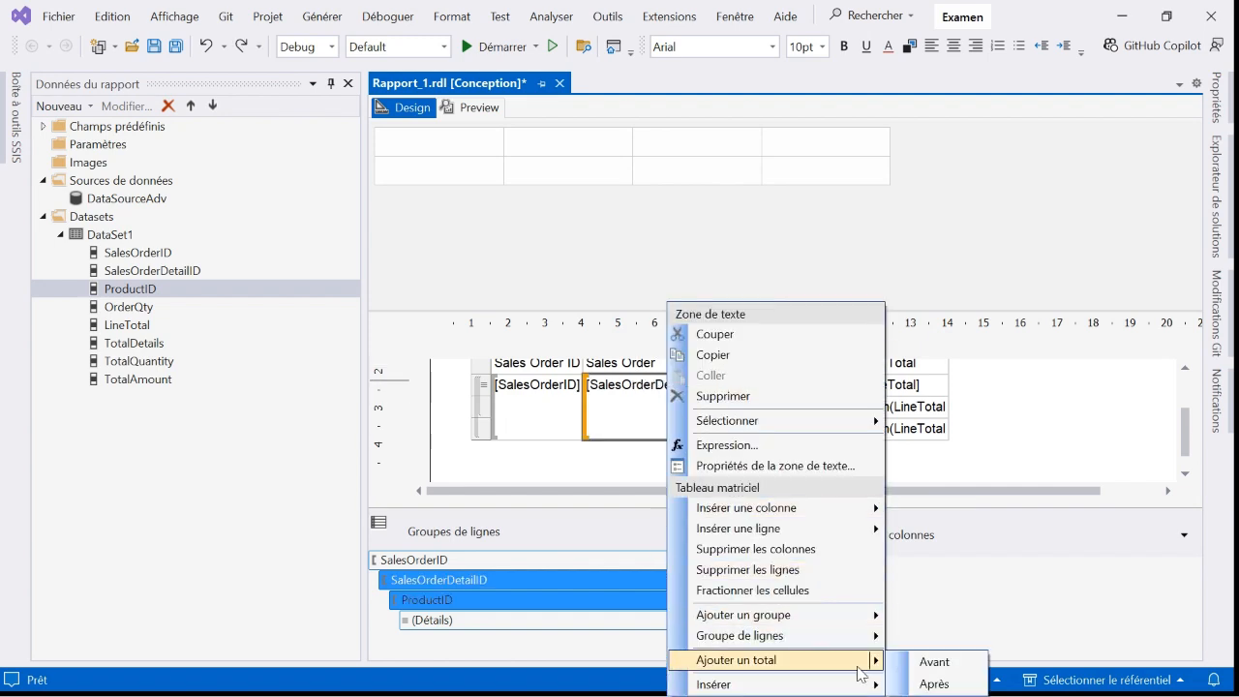
click(934, 683)
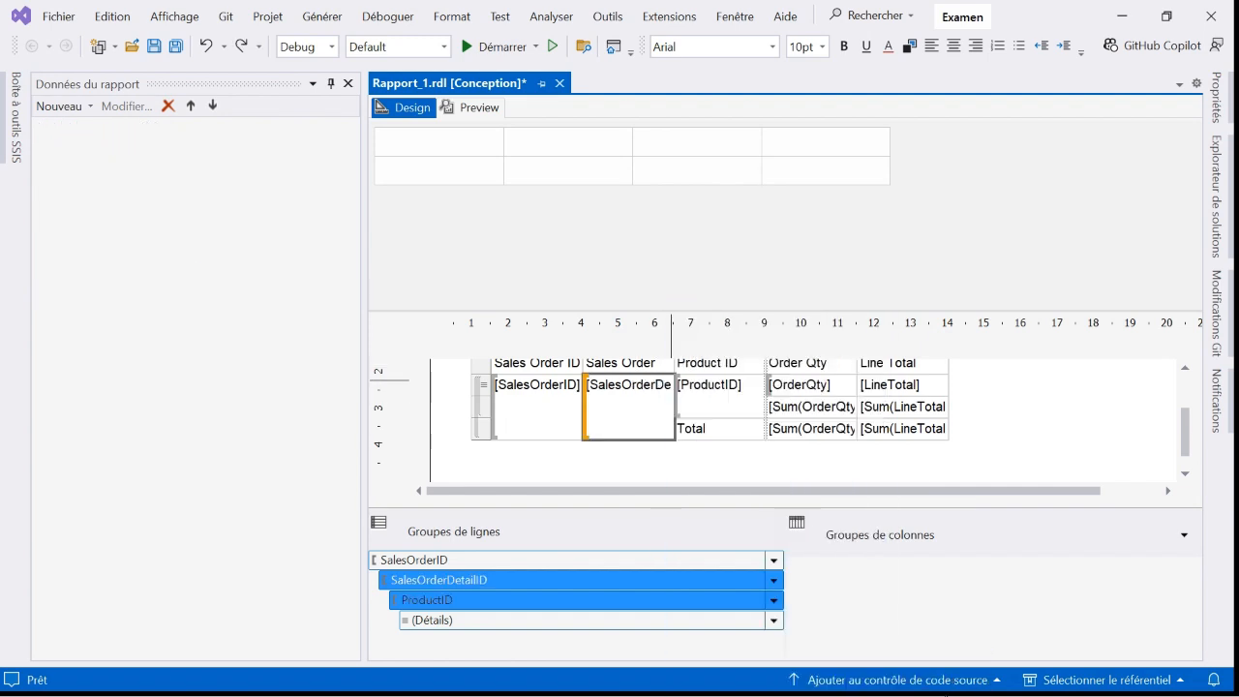
right_click(570, 387)
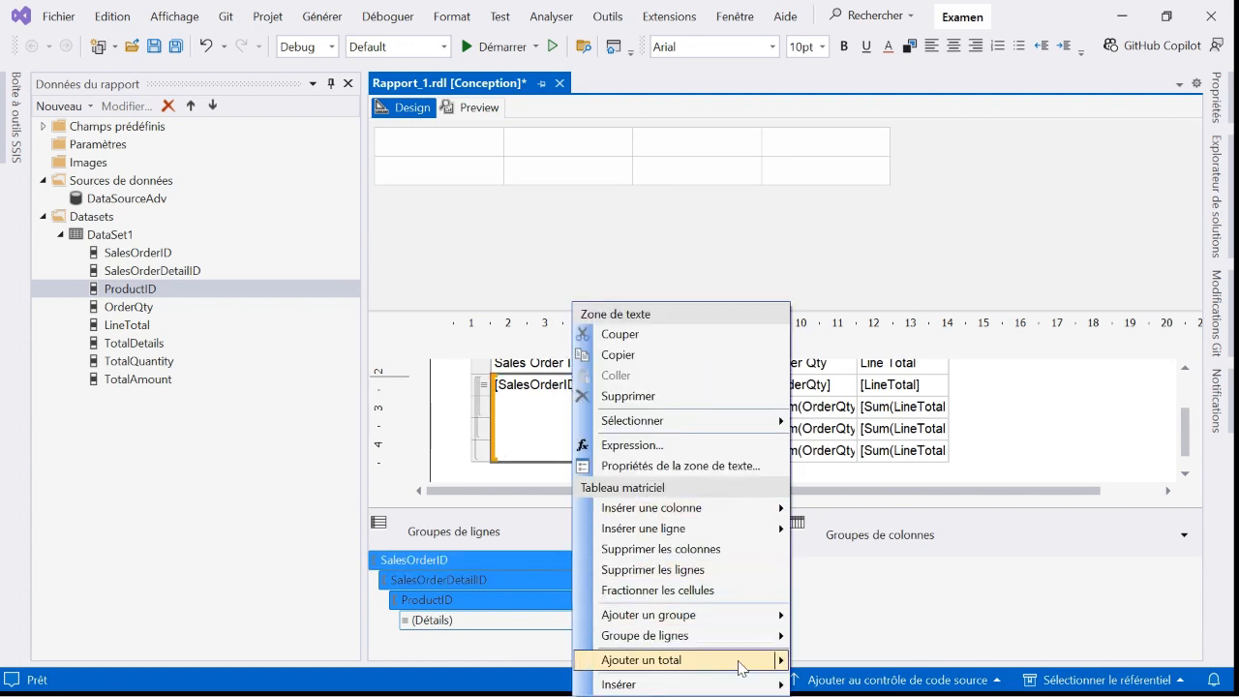
mouse_move(742, 664)
click(838, 685)
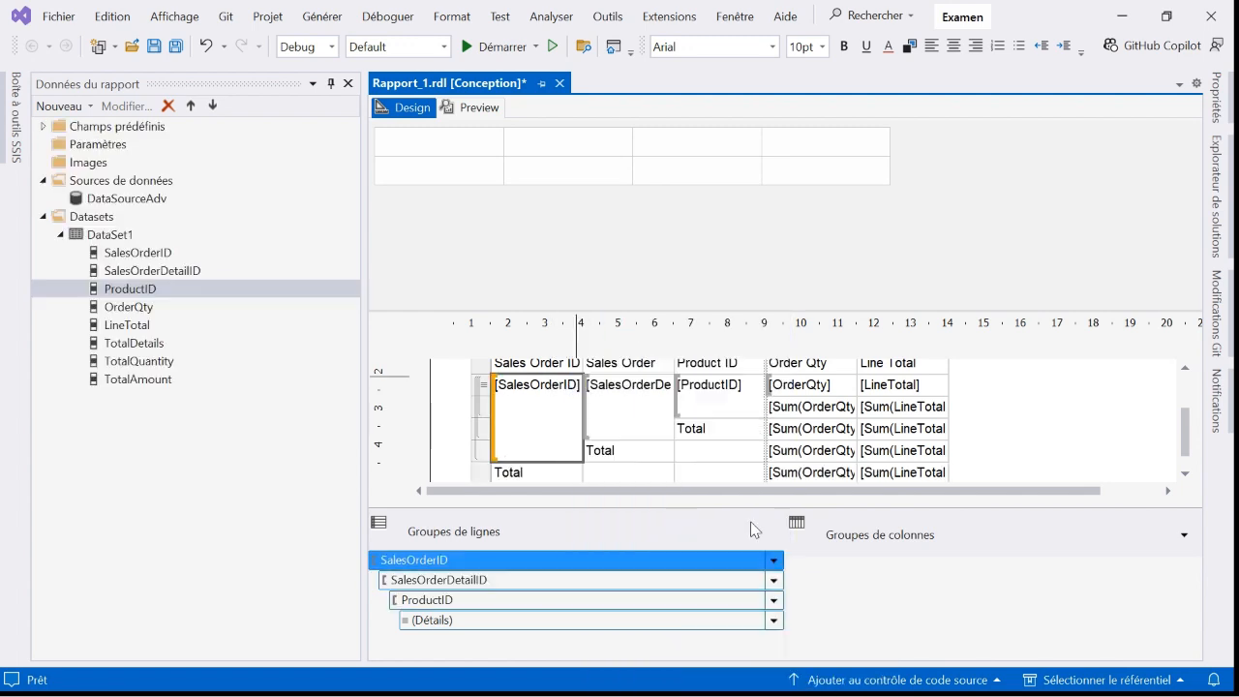
Label the ProductID total "Total Qty", the SalesOrderDetailID total "Total du jour" and the SalesOrderID total "Total GLOBAL".
click(725, 432)
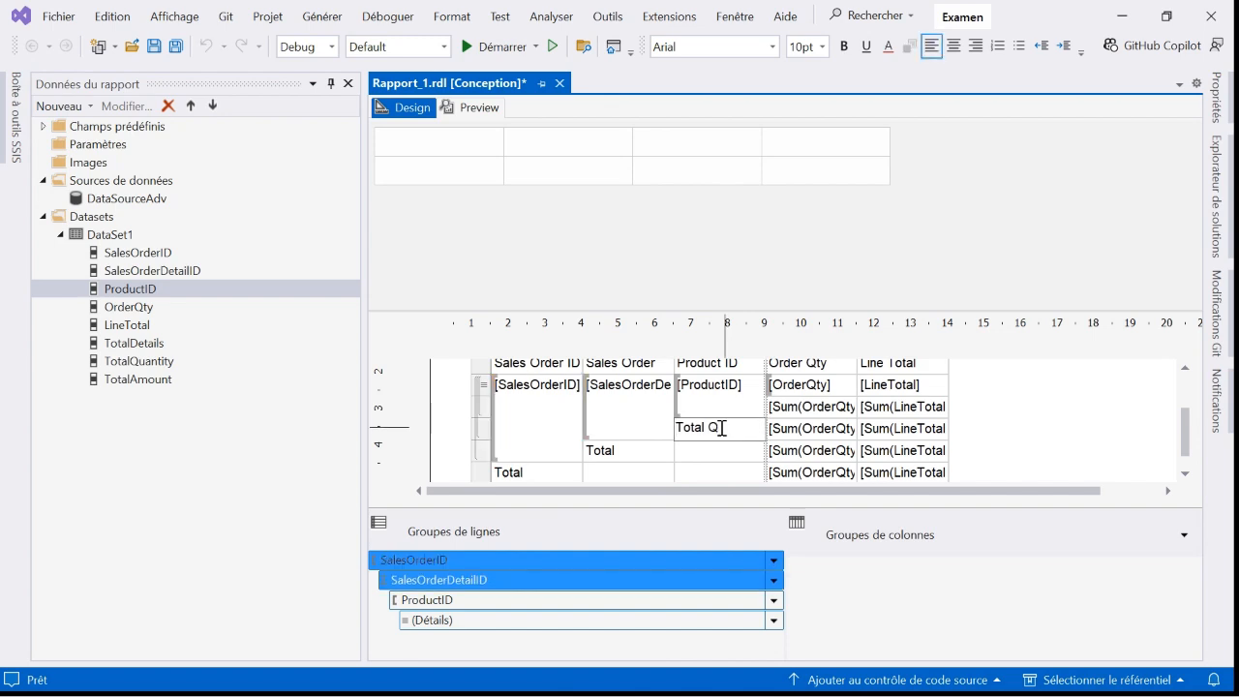
text(Qty)
click(629, 450)
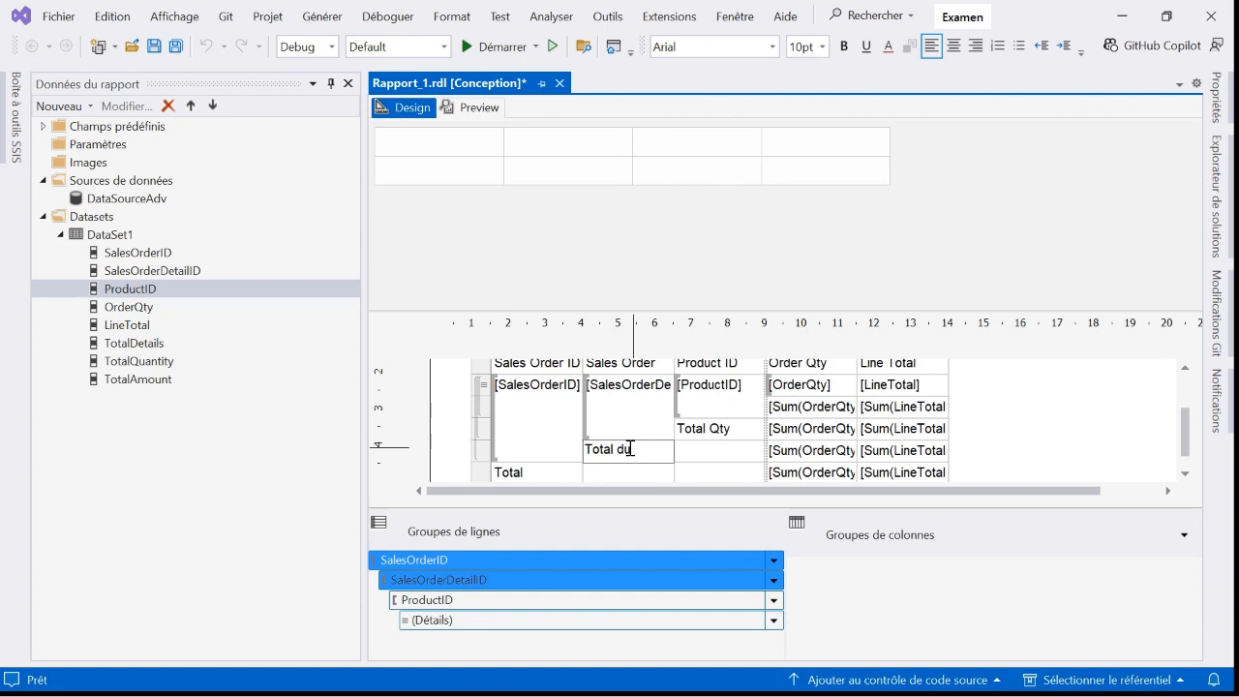
click(542, 471)
click(542, 471)
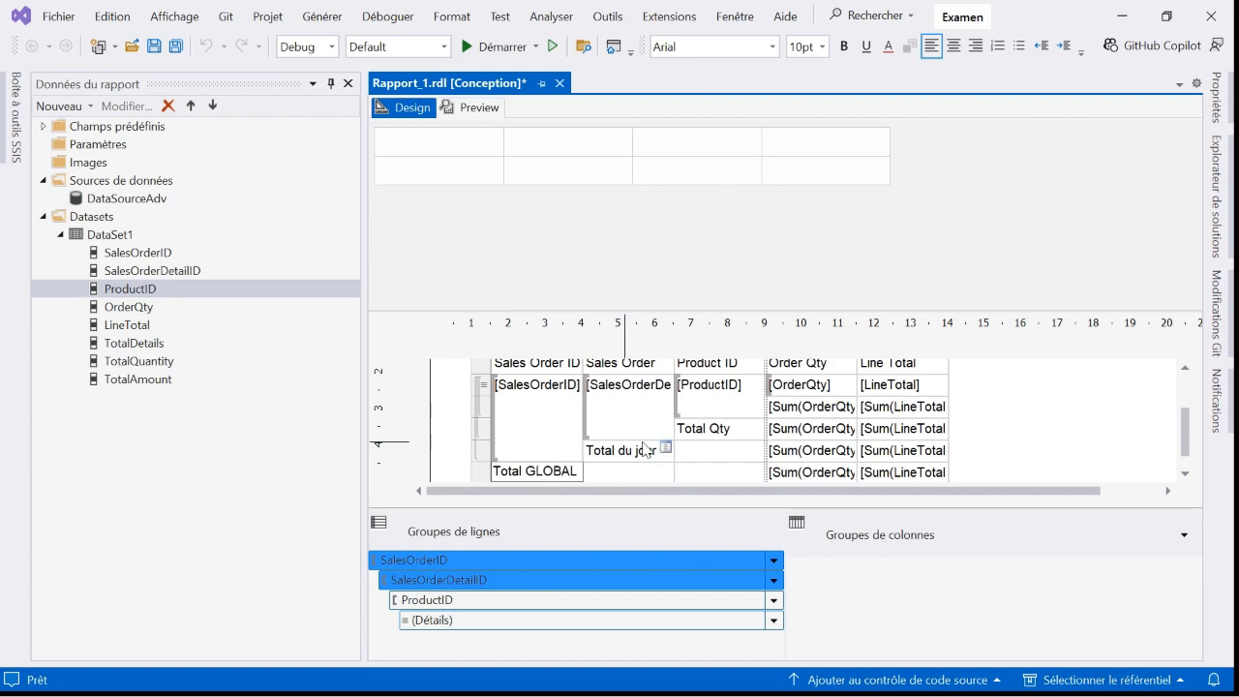
Make the Total Qty, Total du jour and Total GLOBAL rows bold.
click(480, 471)
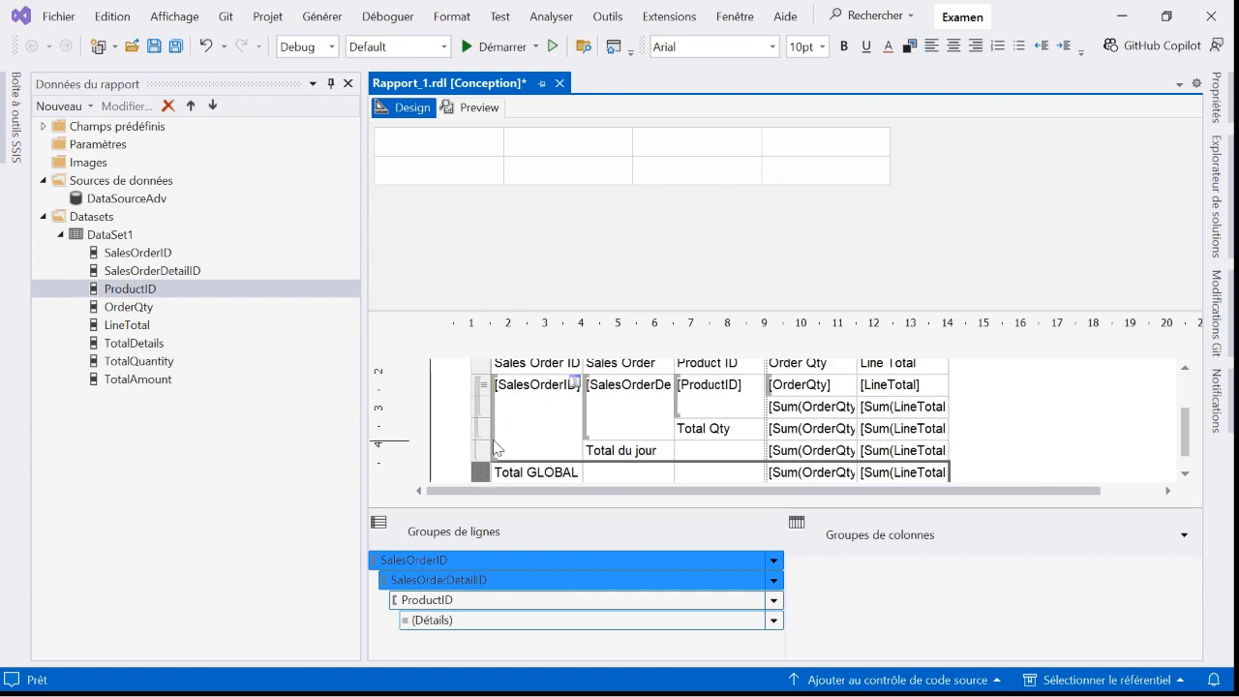
click(480, 428)
drag(486, 476, 482, 443)
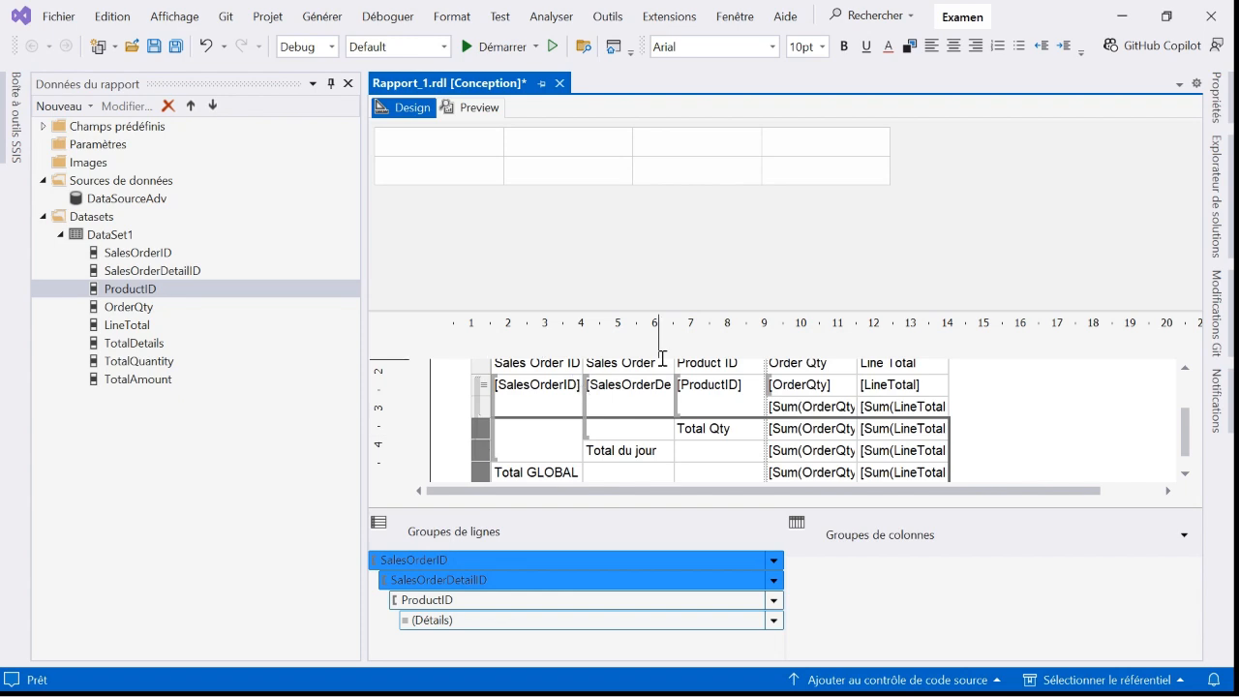
click(844, 47)
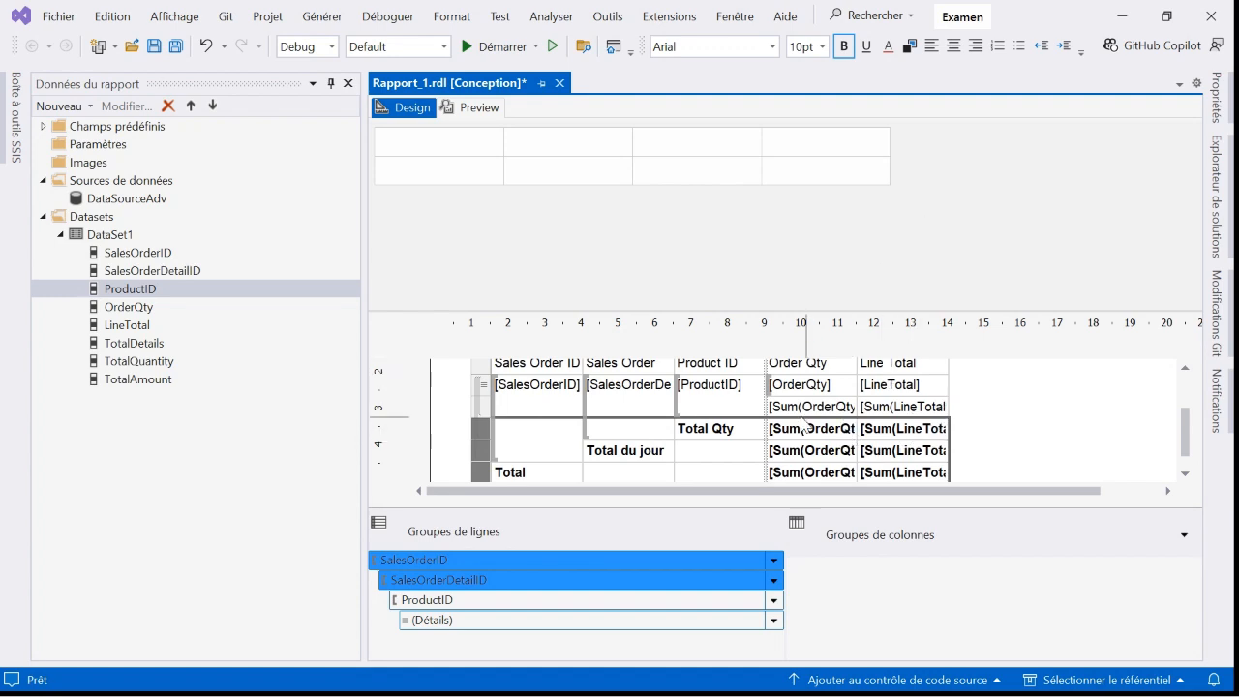
Fill the Total Qty label and its two sum cells with the bright cyan background colour "Vert d'eau".
click(752, 429)
click(754, 429)
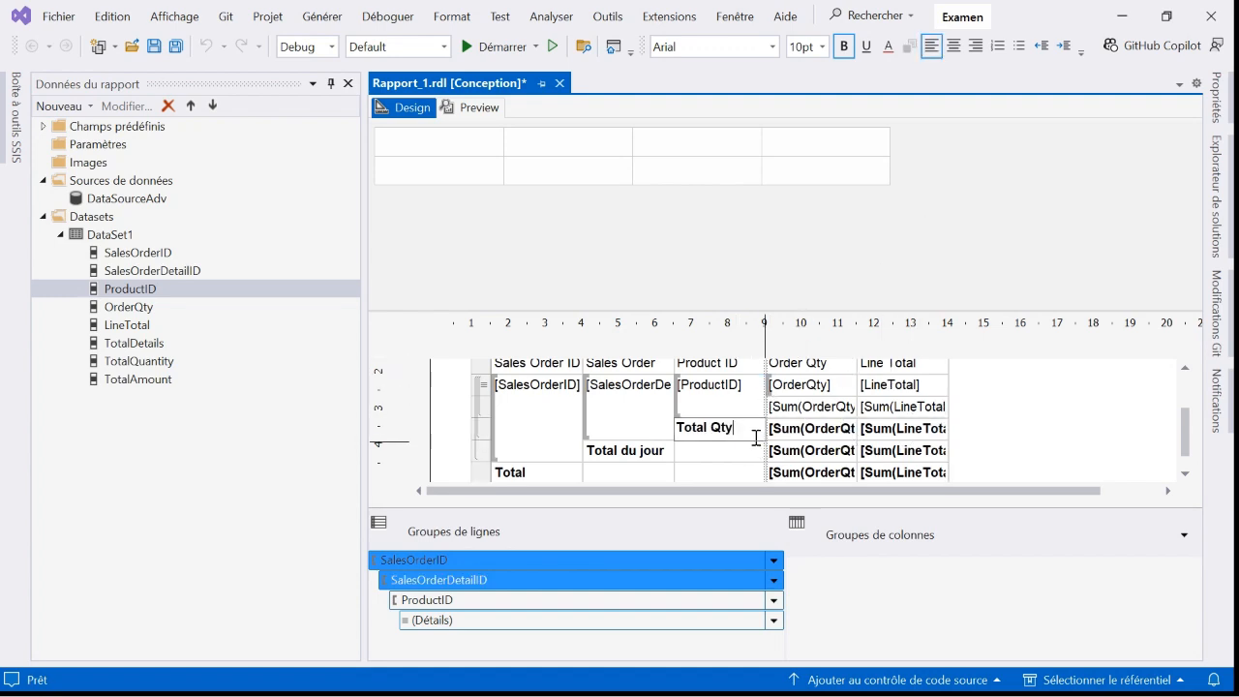
drag(887, 438, 761, 440)
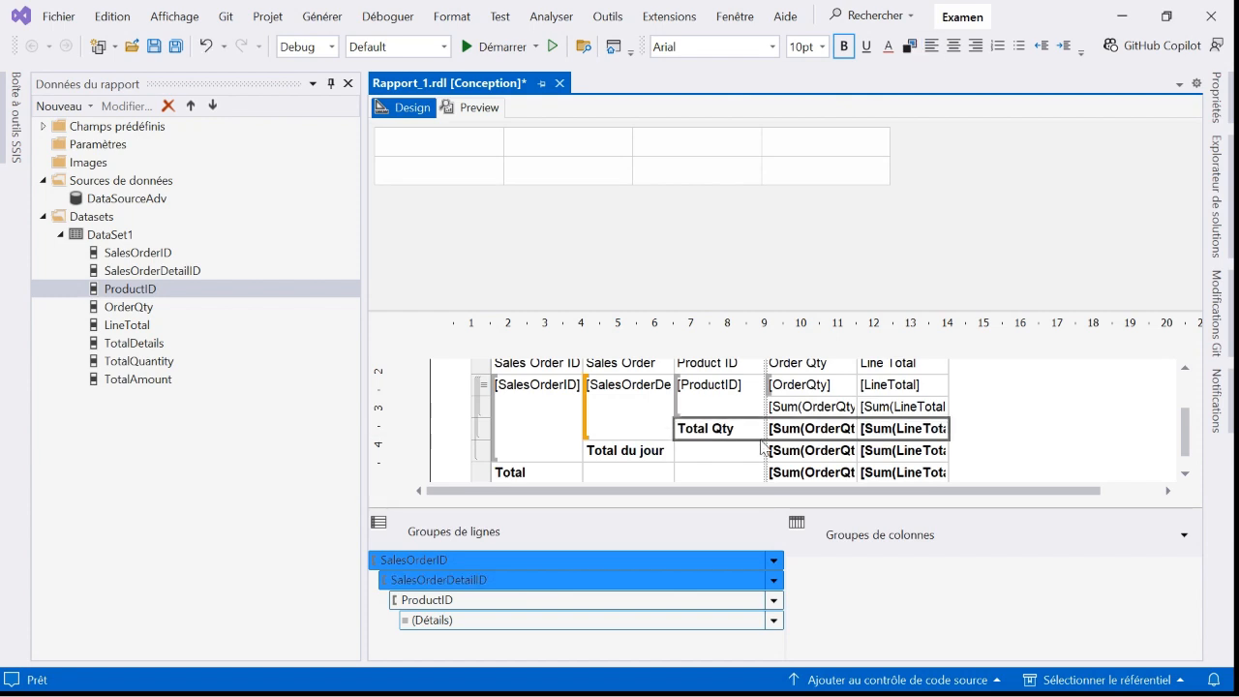
click(909, 45)
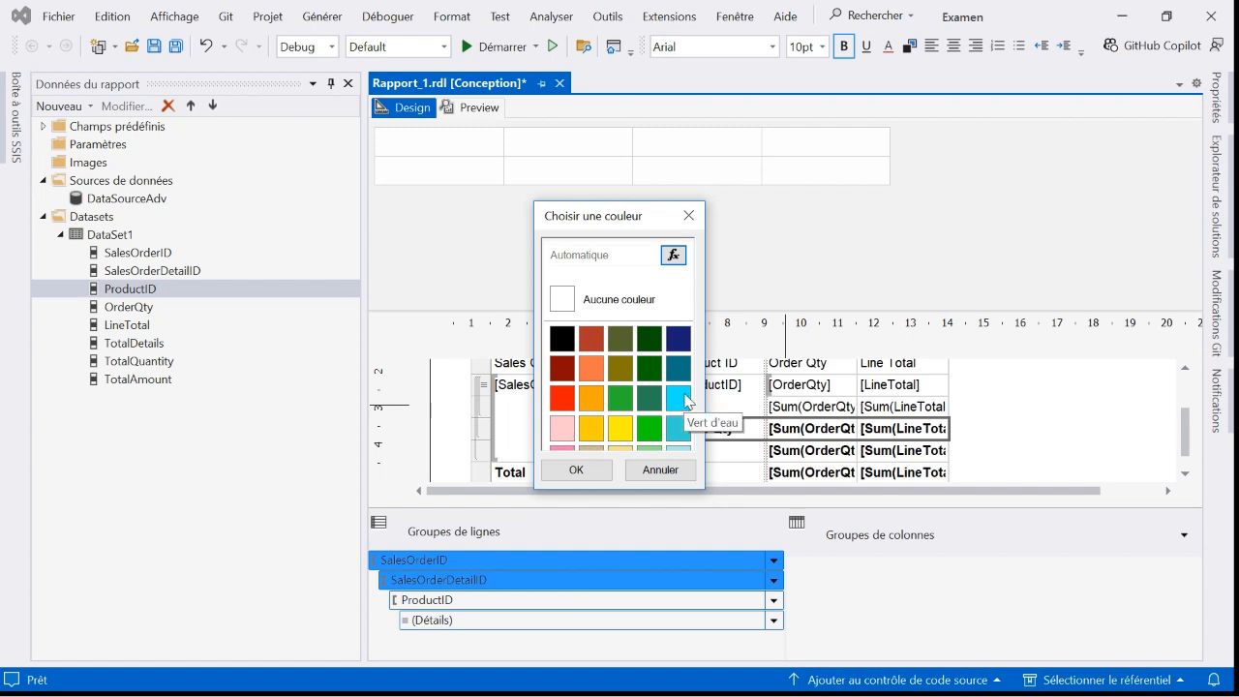
click(684, 407)
click(575, 470)
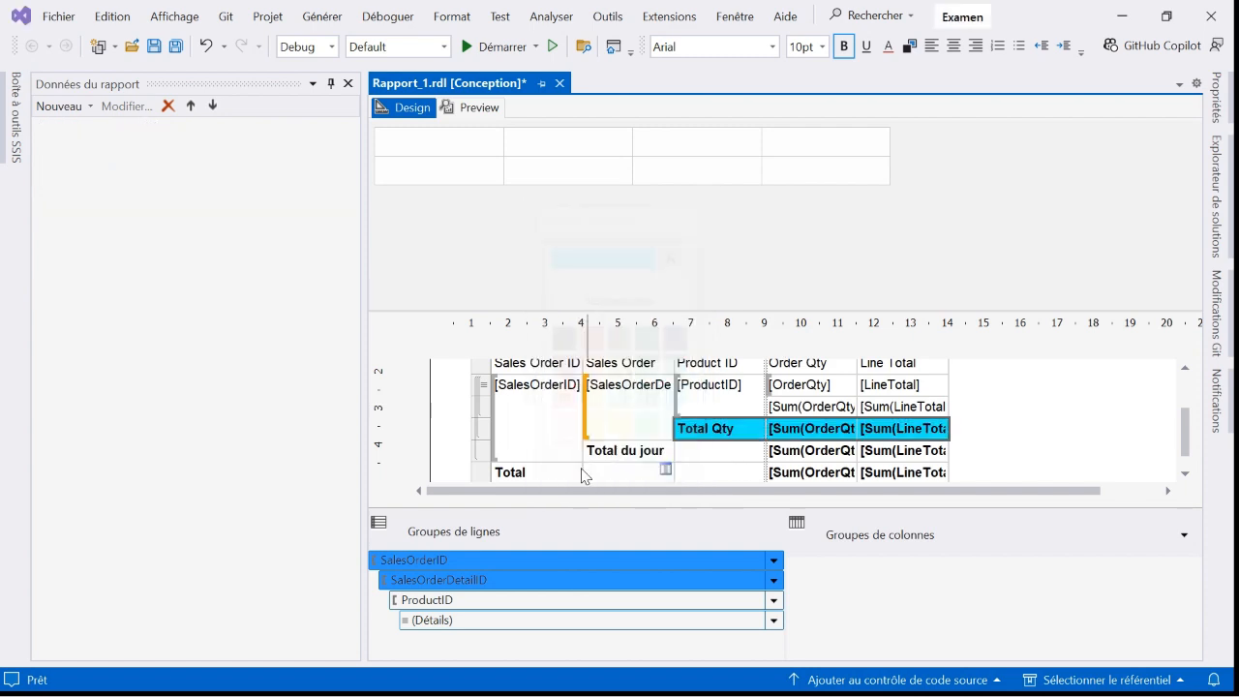
Fill the Total du jour row, from its label to the Line Total sum, with a pale blue background.
click(658, 461)
drag(690, 458, 904, 446)
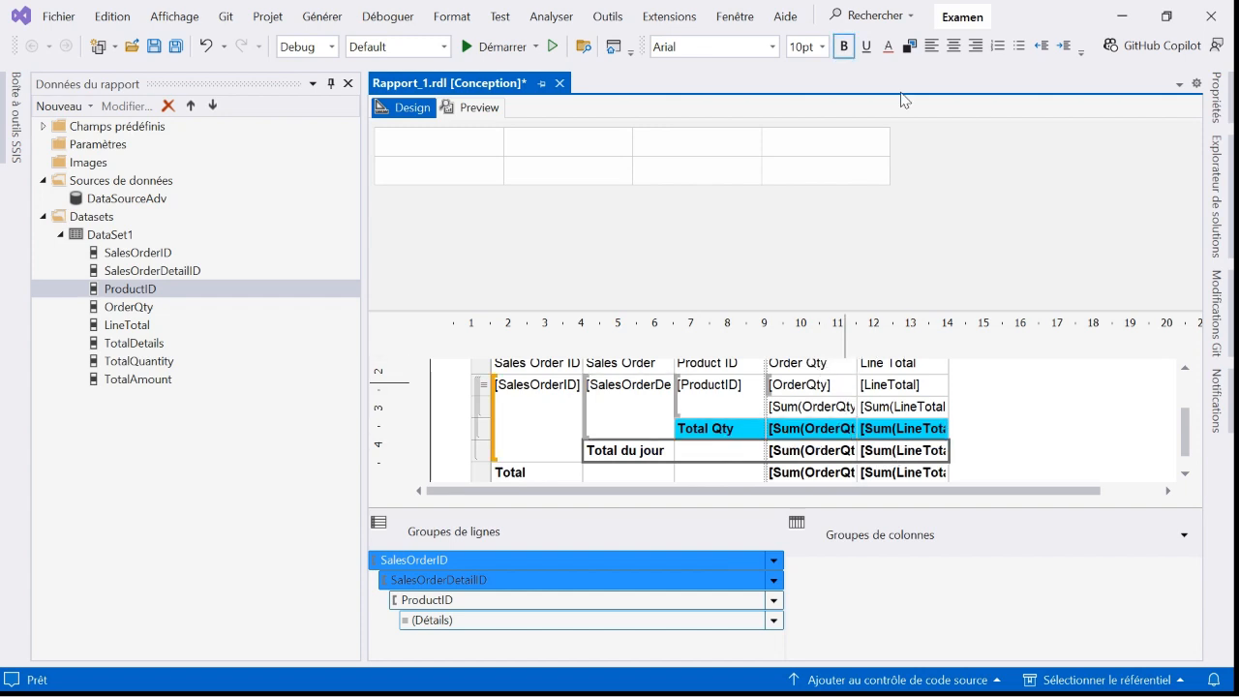
click(909, 45)
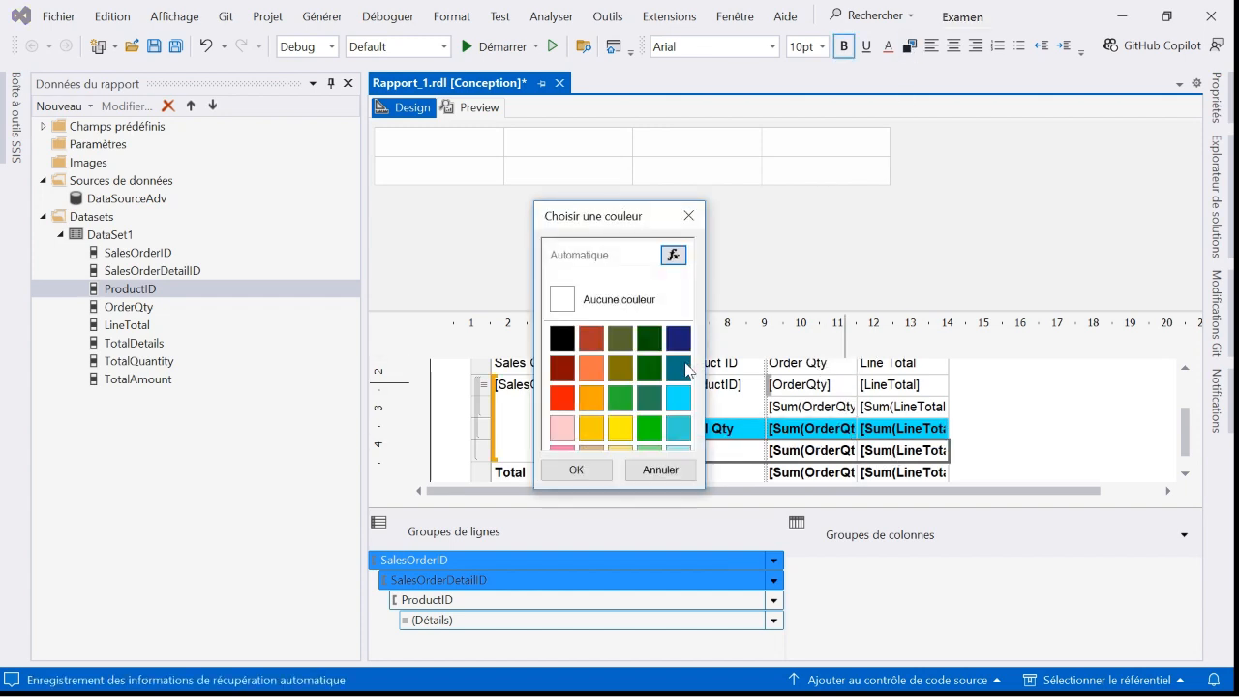
click(679, 450)
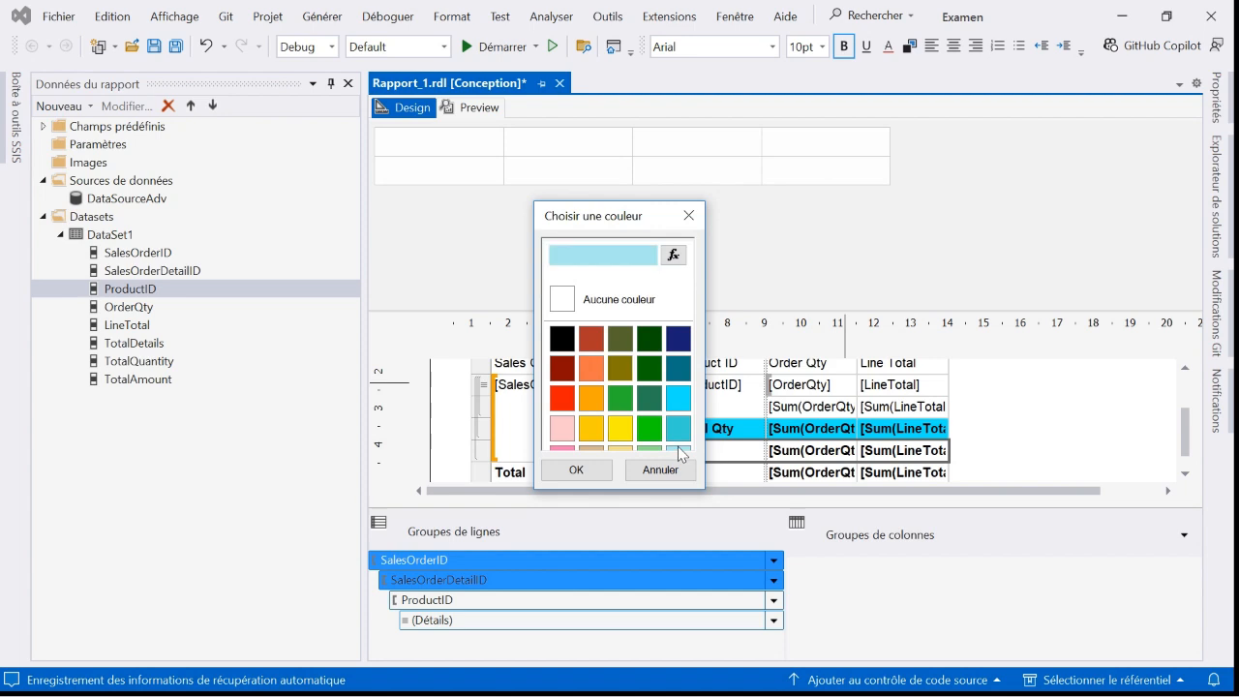
click(573, 471)
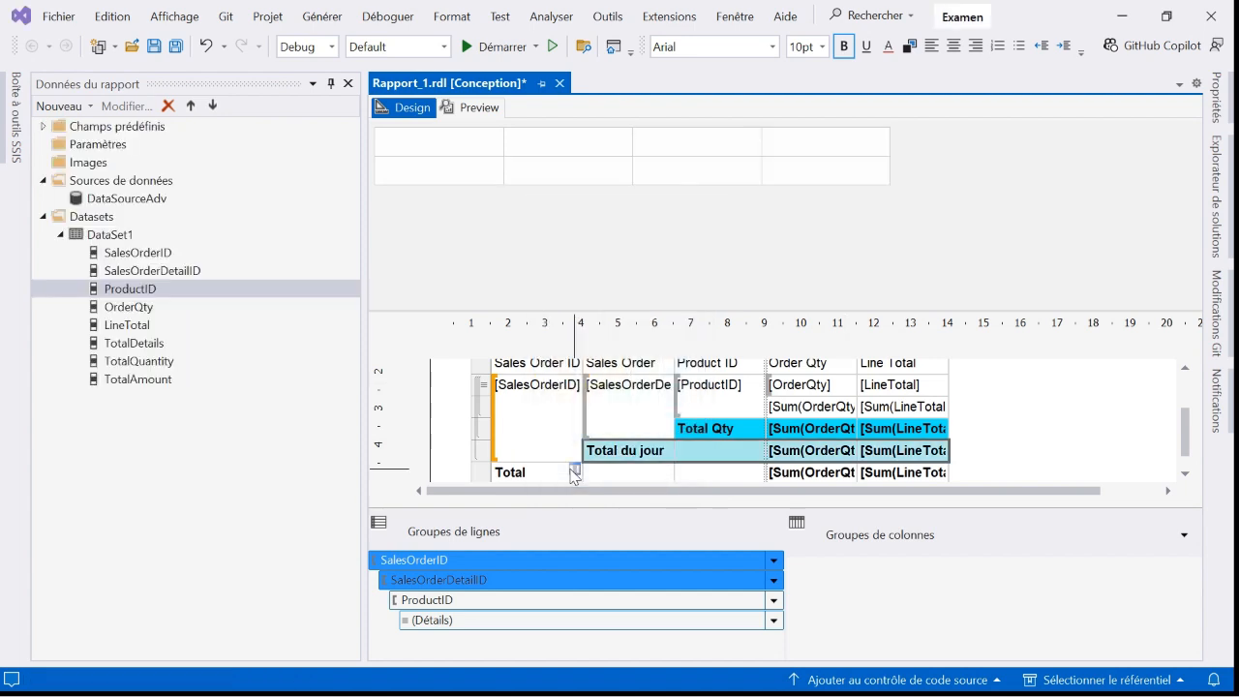
Fill the Total GLOBAL row, from its label to the Line Total sum, with the CornflowerBlue background colour.
drag(578, 481, 871, 474)
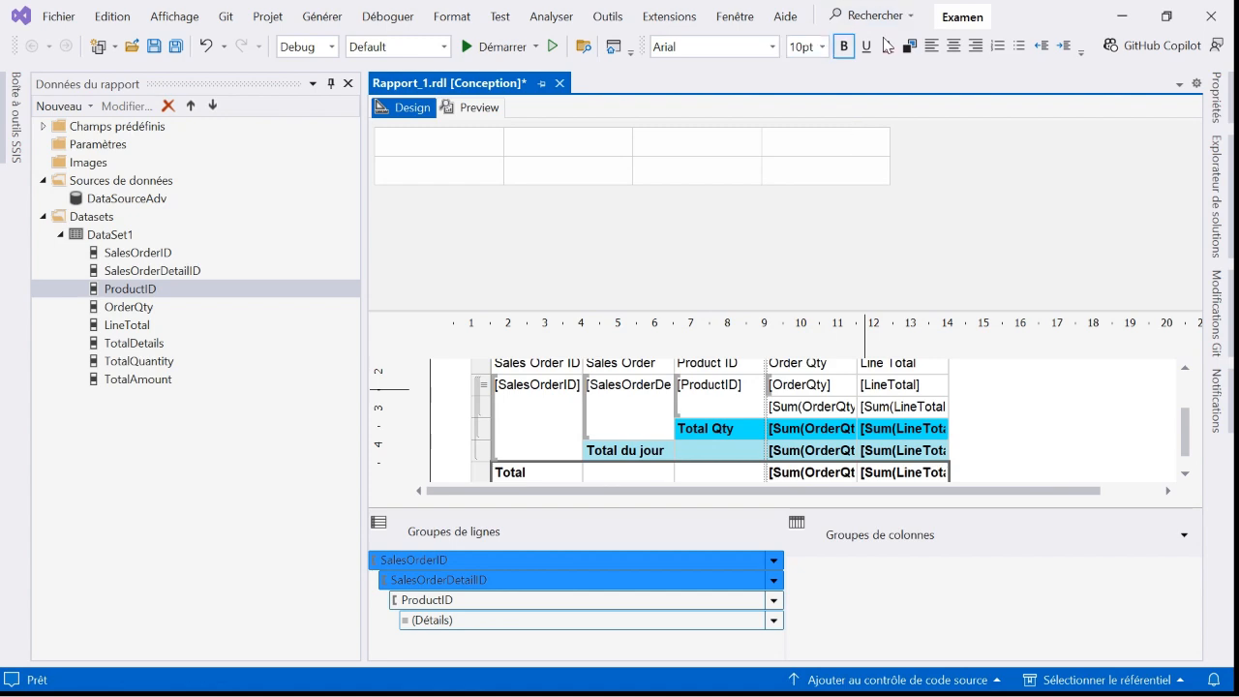
click(909, 46)
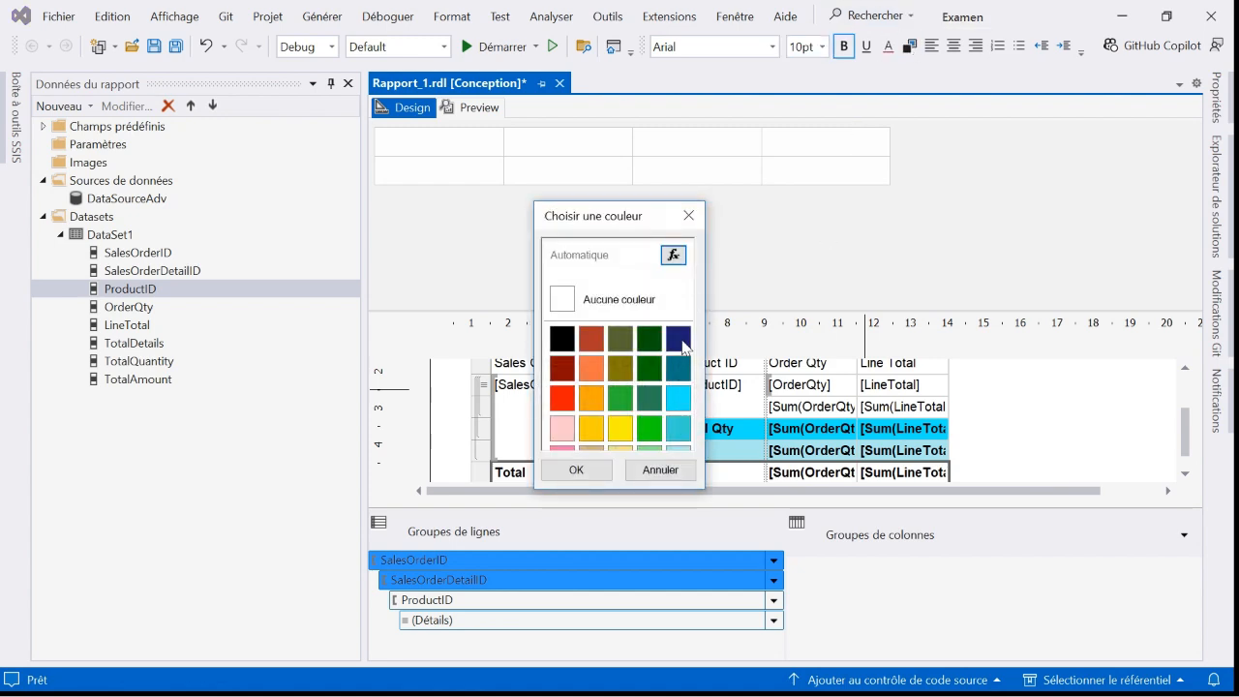
click(683, 341)
click(576, 470)
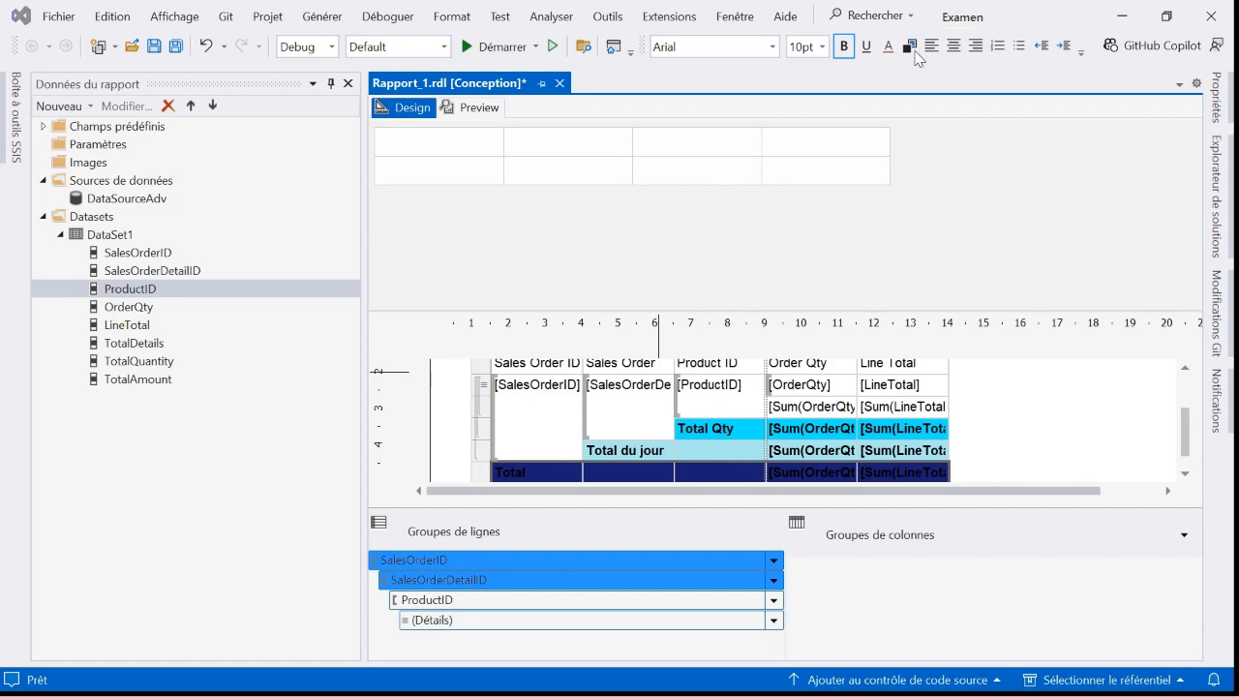
click(890, 45)
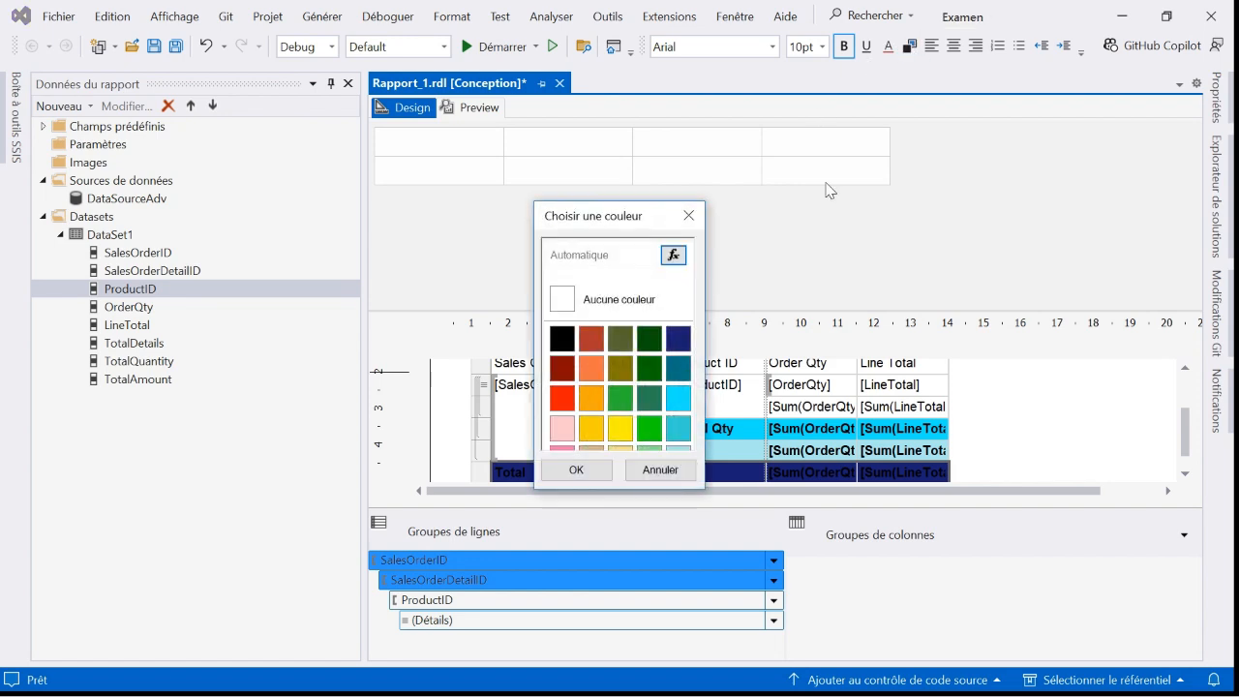
click(678, 368)
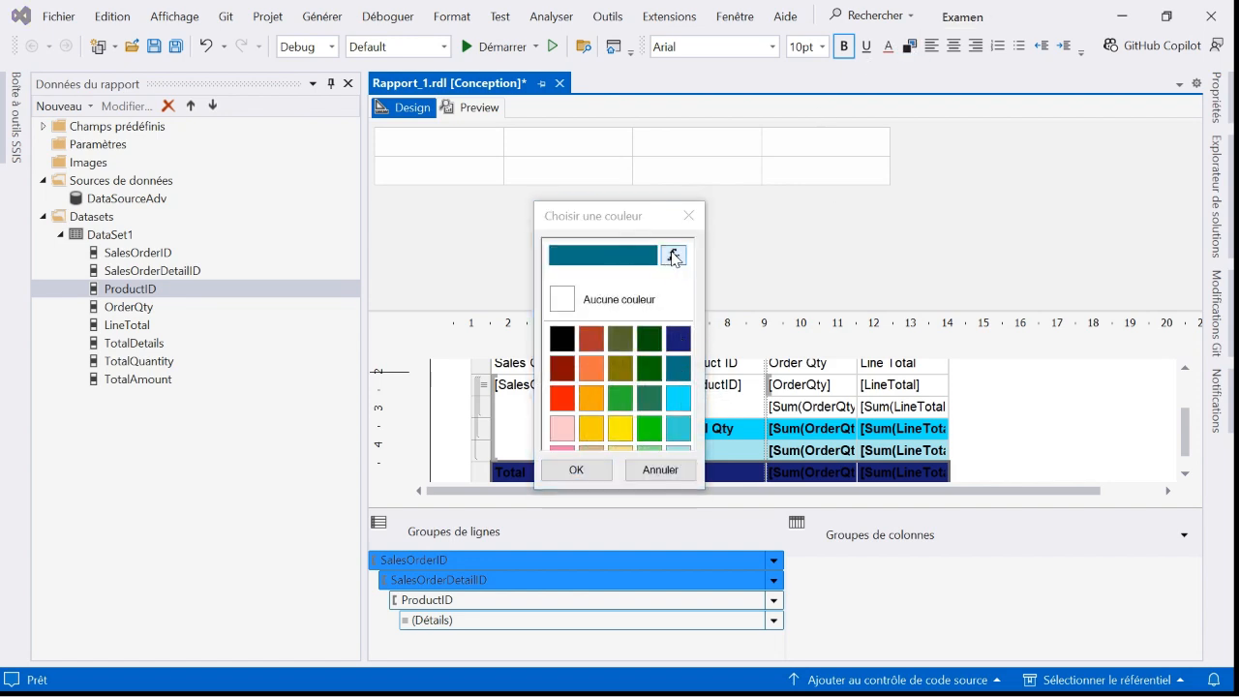
click(674, 255)
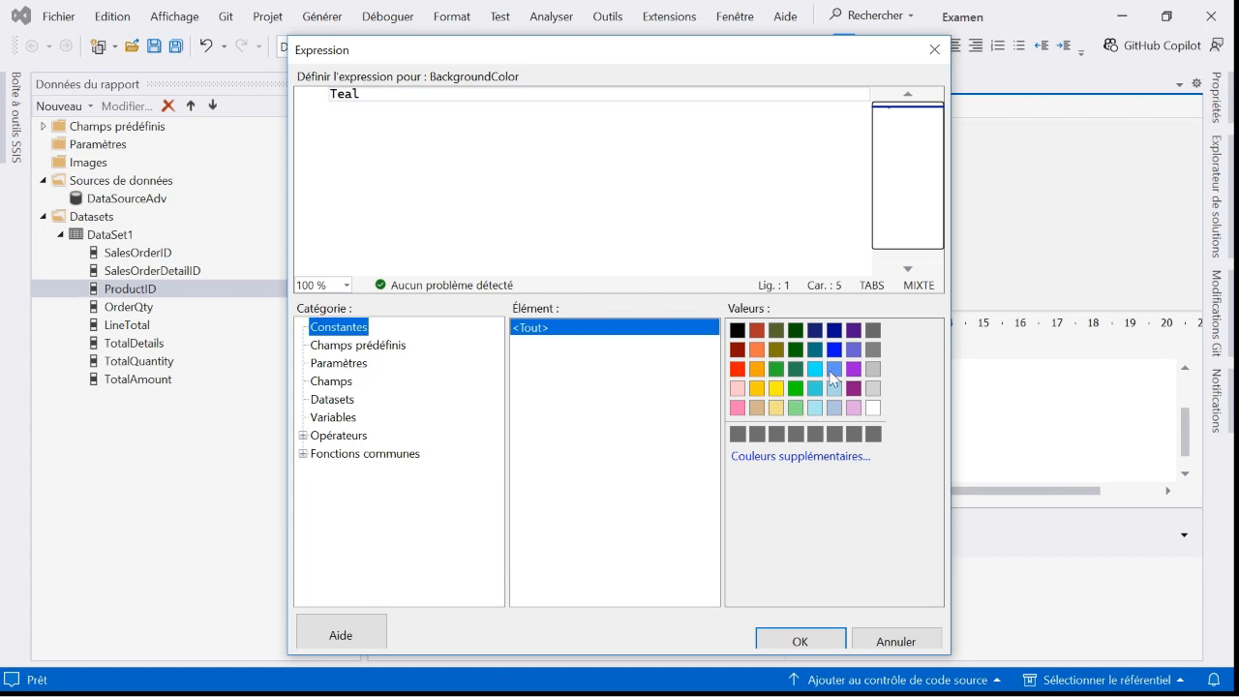
click(834, 368)
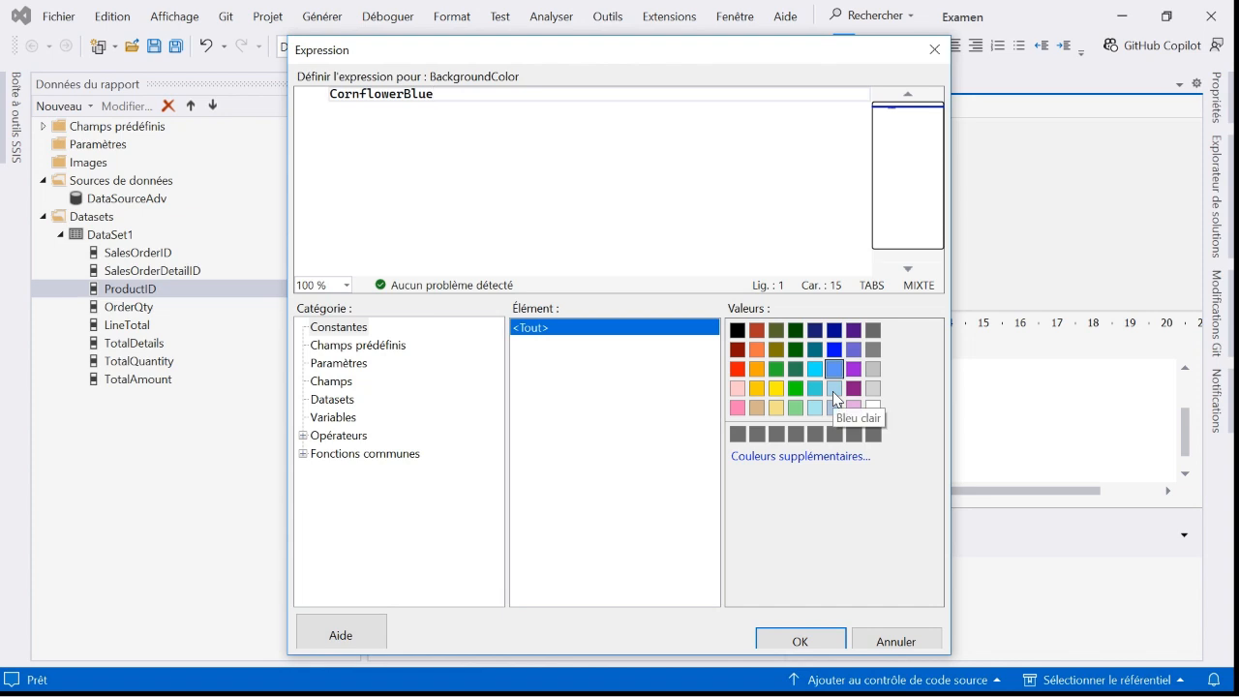
click(803, 639)
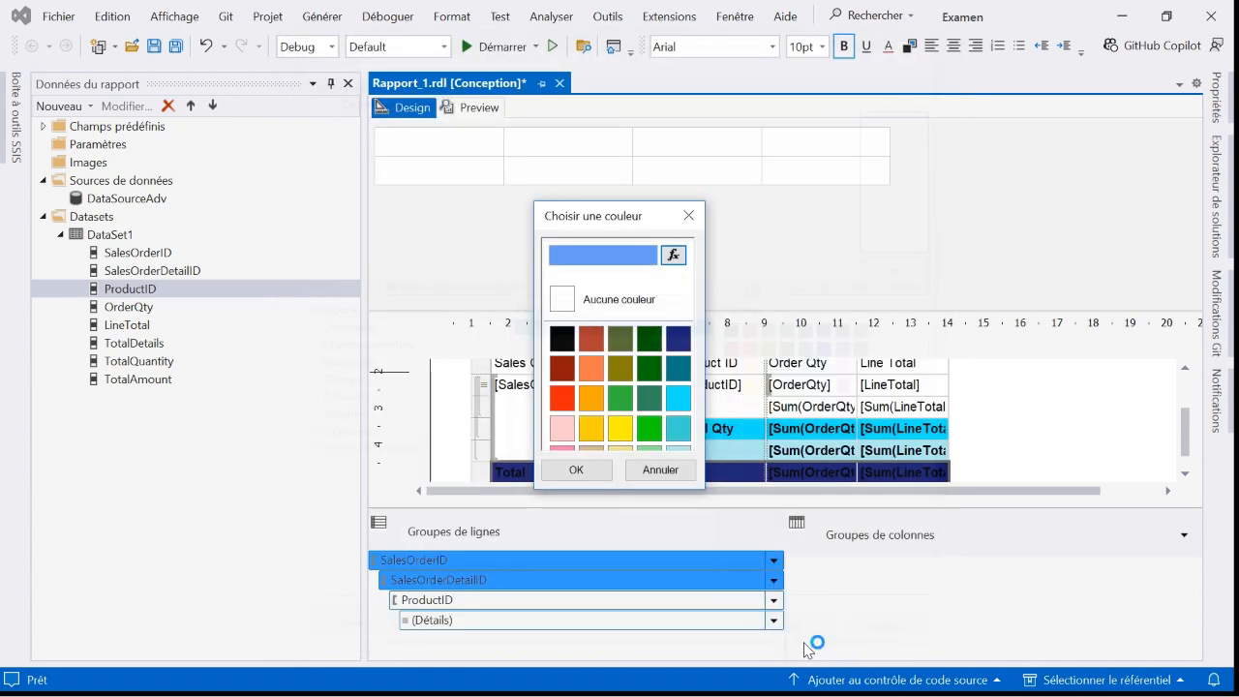
click(577, 468)
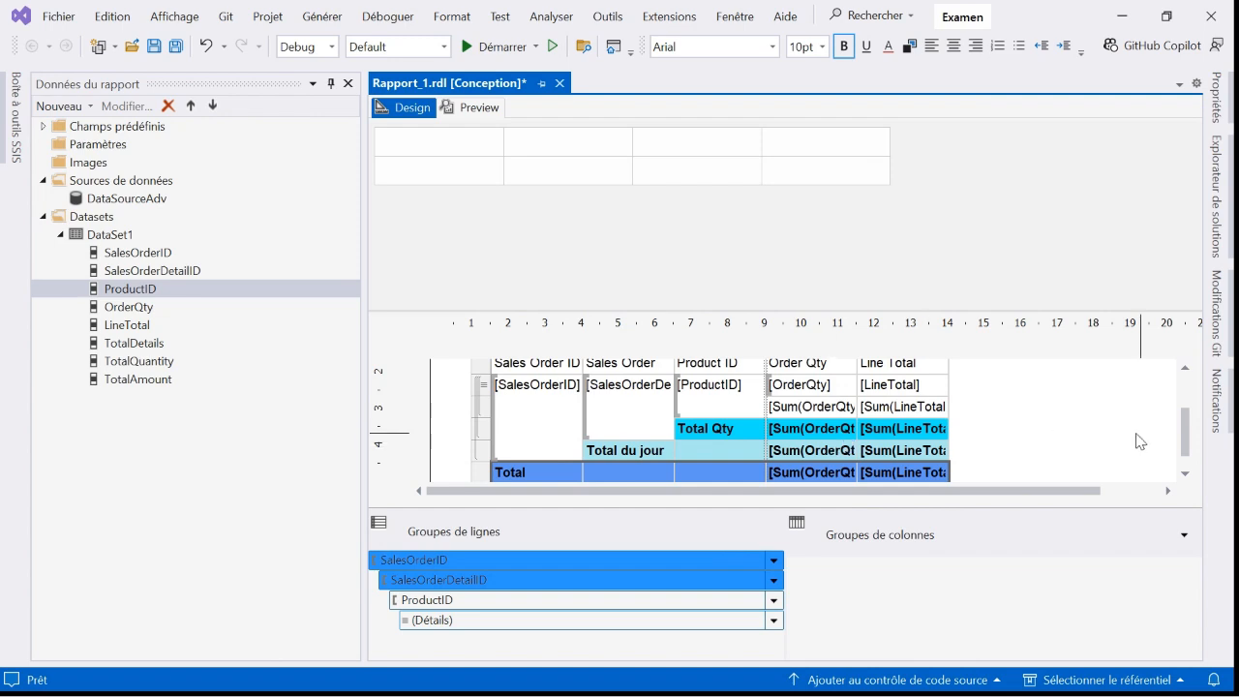
Make the table's header row bold and fill it with a turquoise background.
scroll(1190, 426, up, 2)
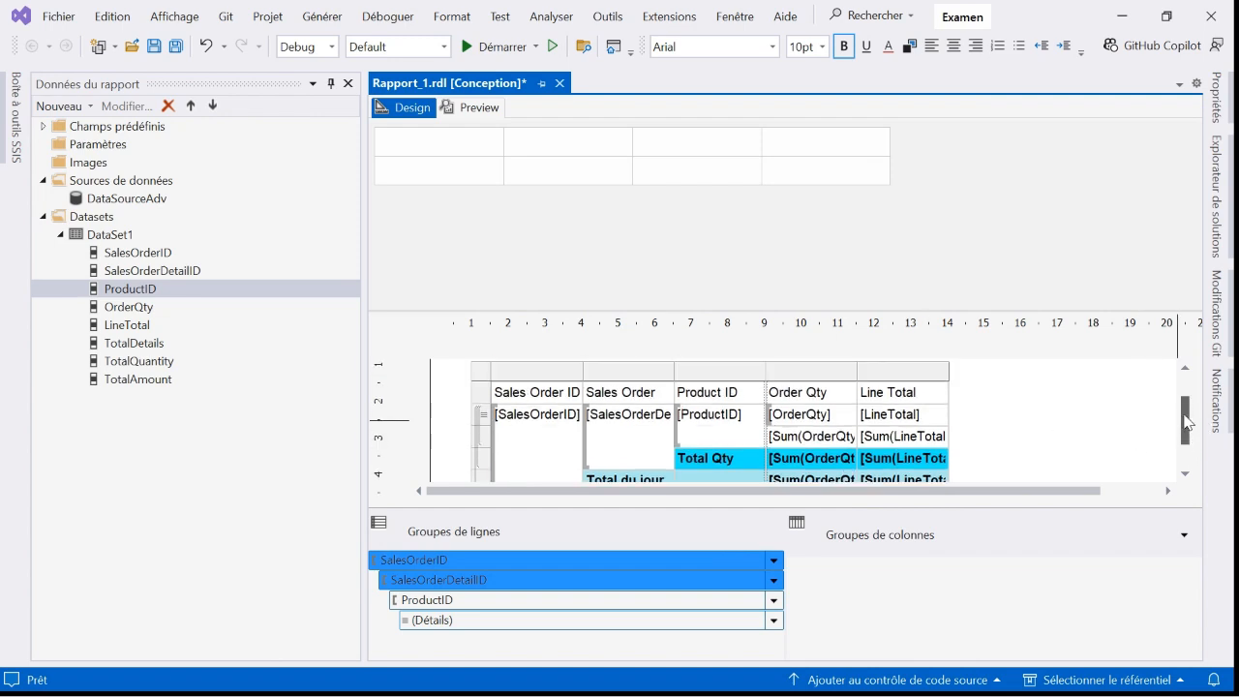
click(481, 391)
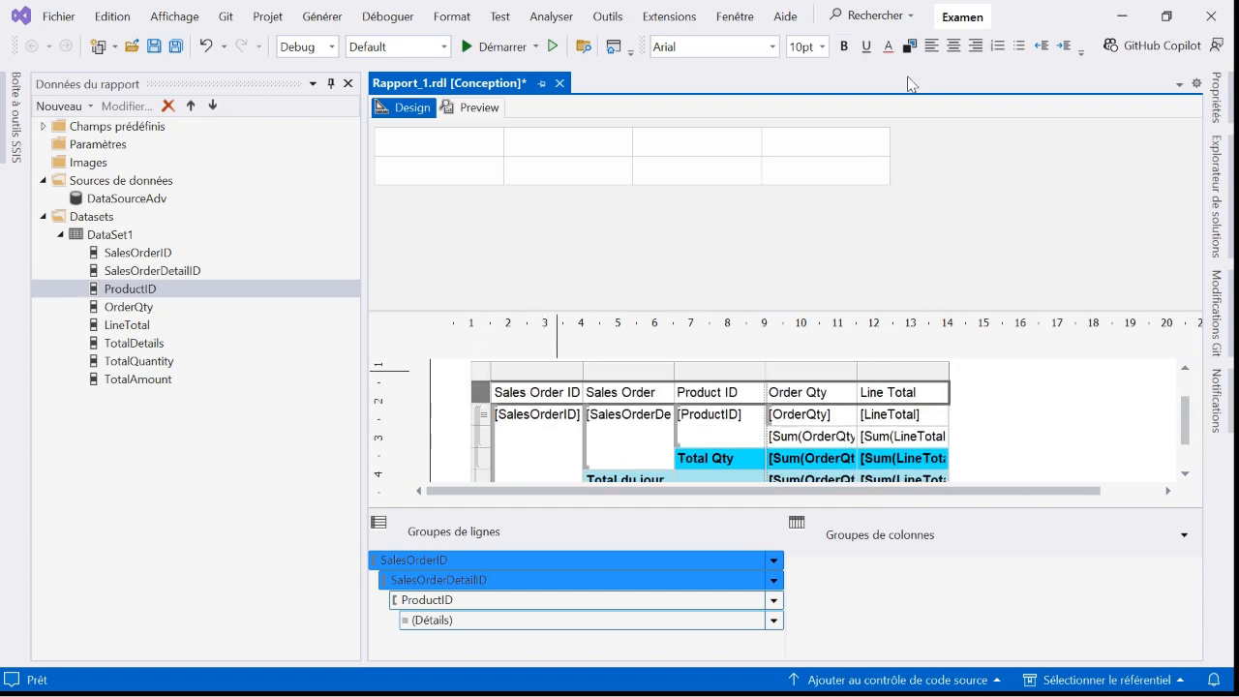
click(851, 50)
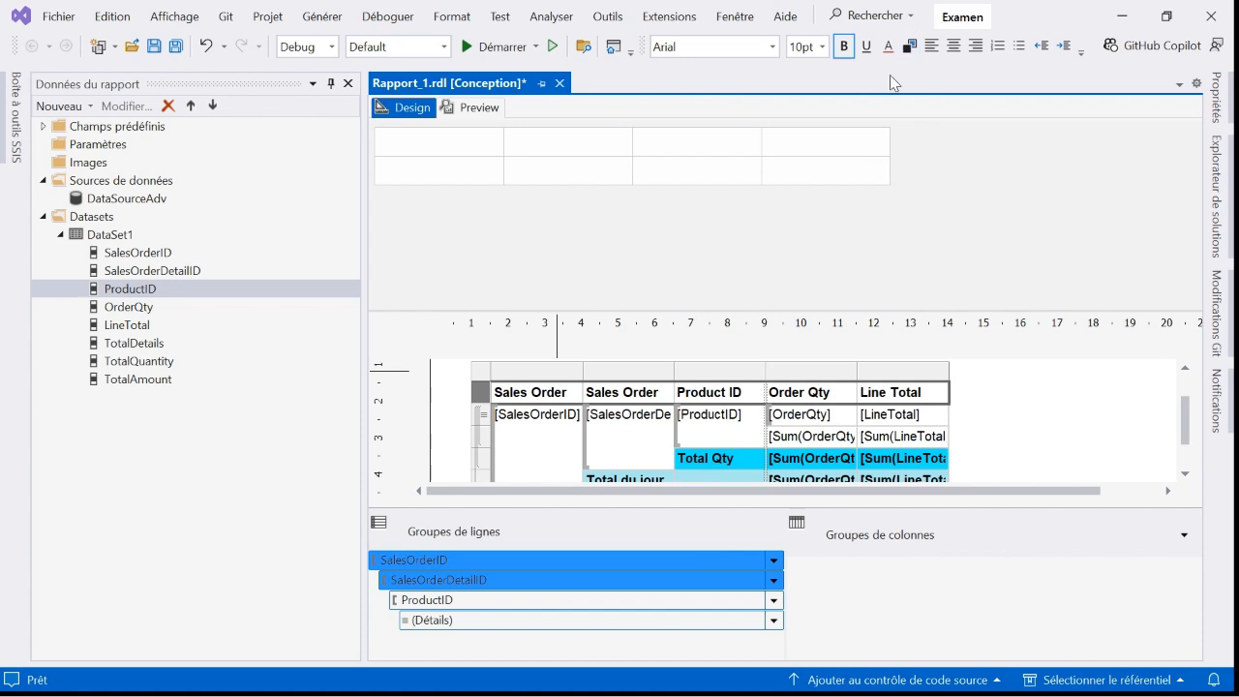
click(909, 46)
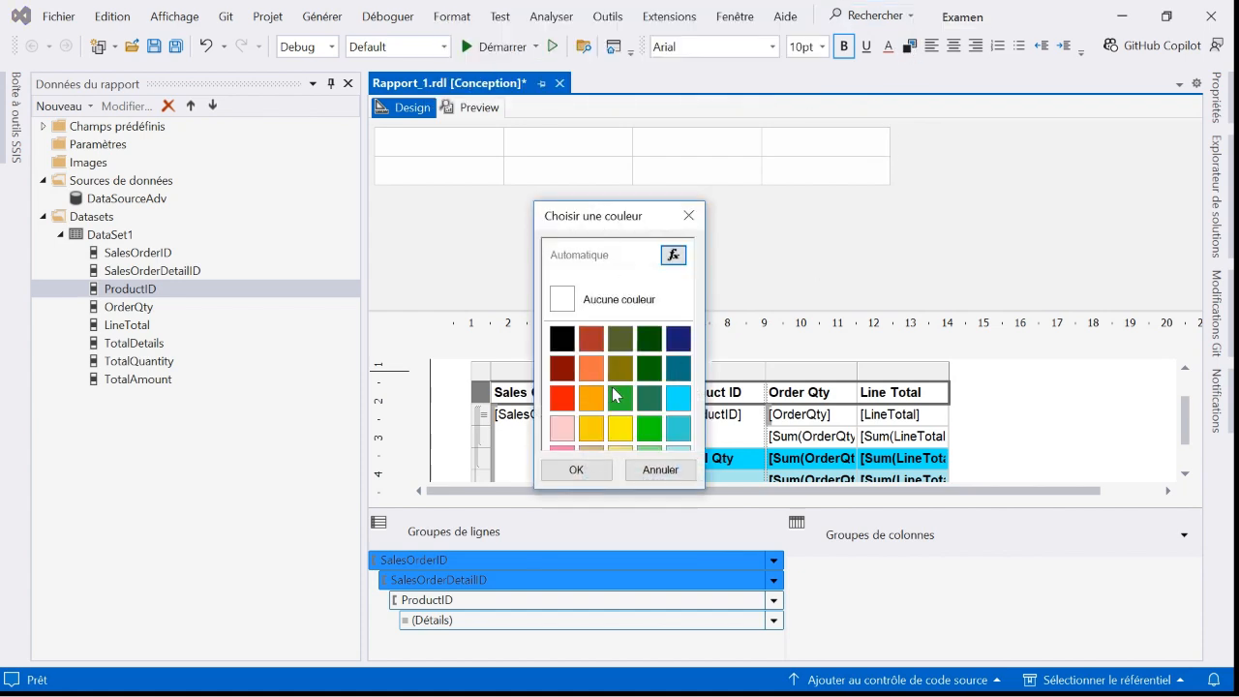
click(681, 435)
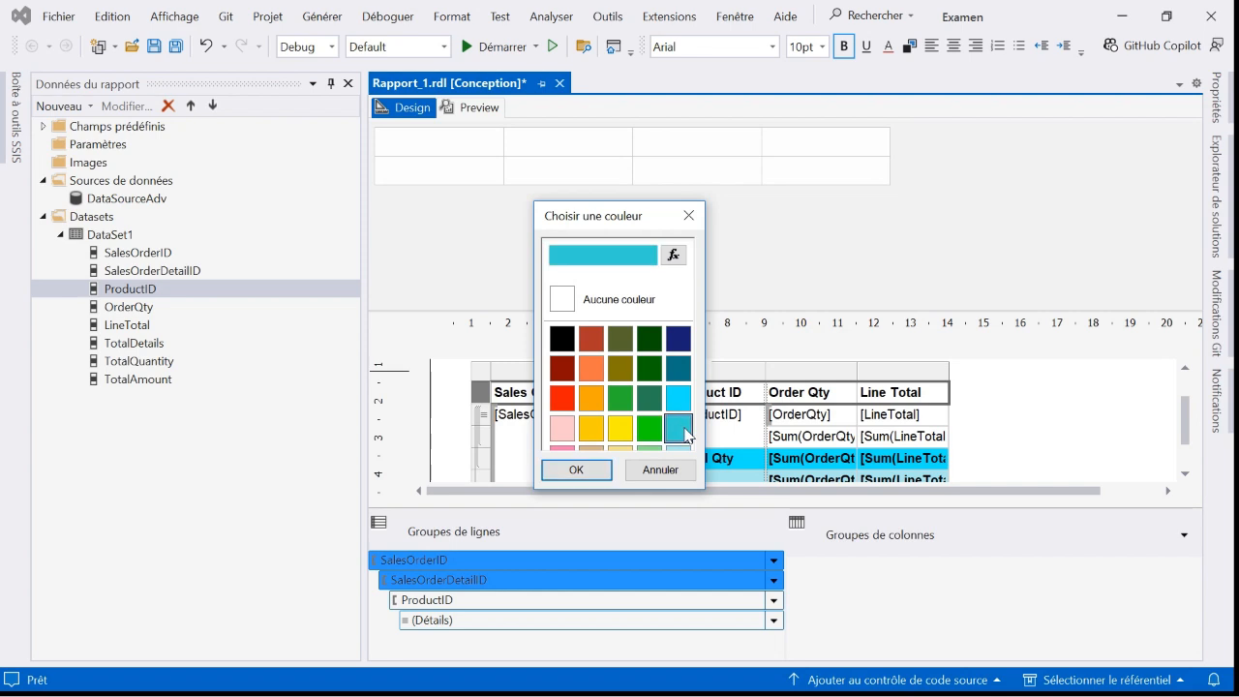
click(572, 471)
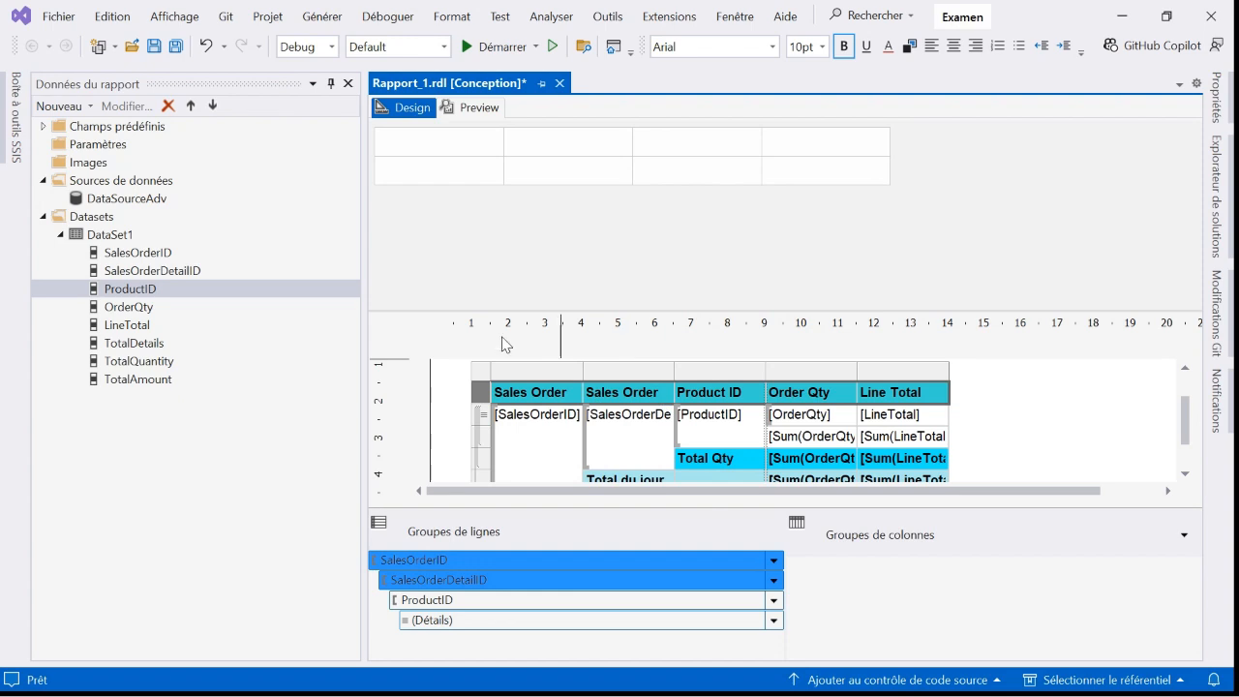
Preview Rapport_1 to check the coloured header and subtotal rows, and return to the design view.
click(478, 107)
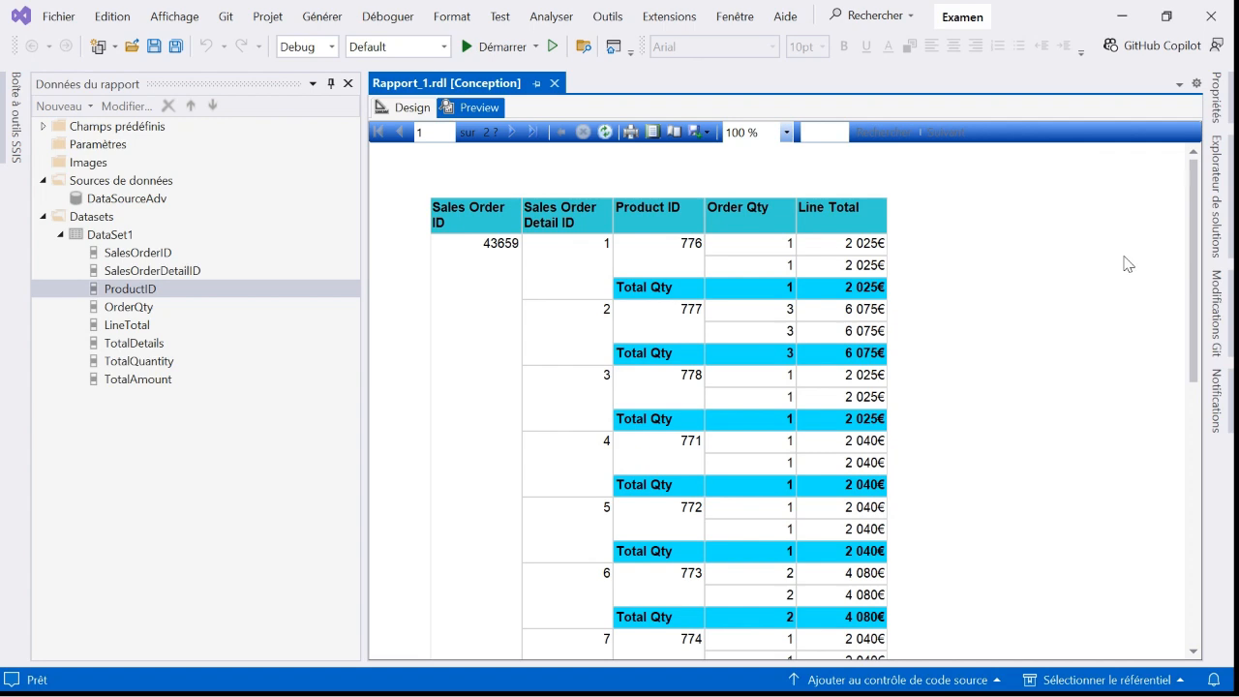
mouse_move(1190, 306)
mouse_down()
mouse_move(1205, 577)
mouse_move(1209, 315)
mouse_up()
click(412, 109)
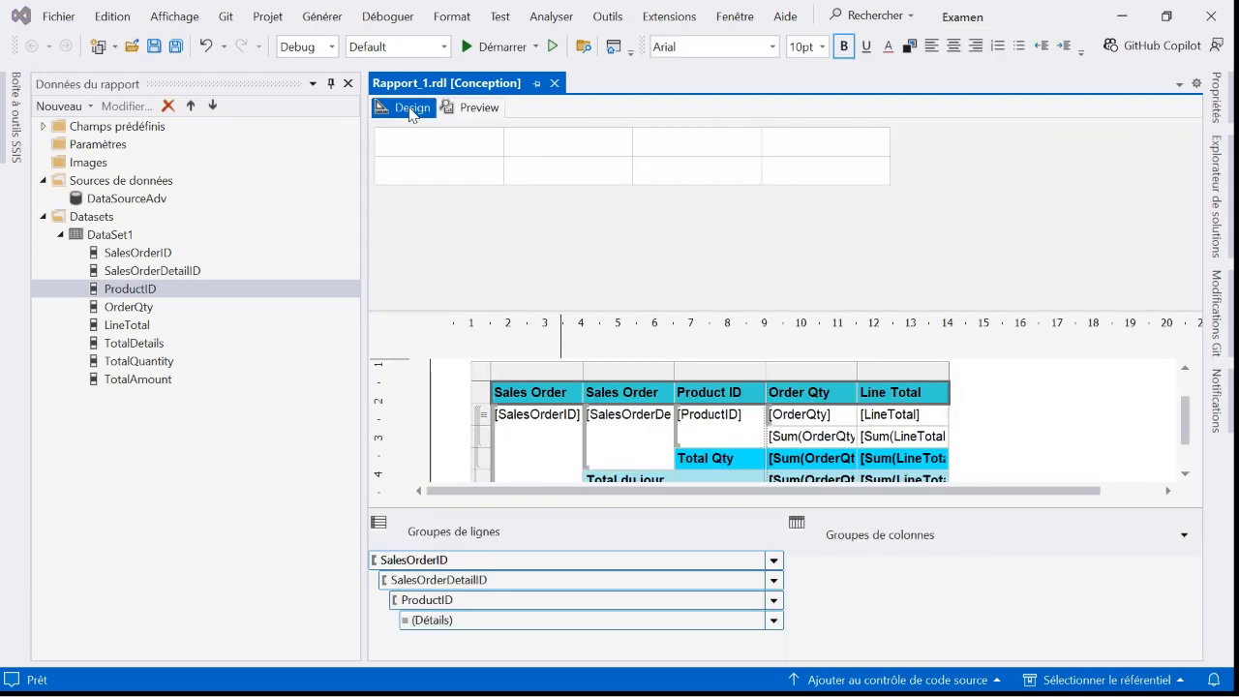
Switch to the assignment PDF in Microsoft Edge, read the parameter requirement for Rapport_1, and return to Visual Studio.
key(super)
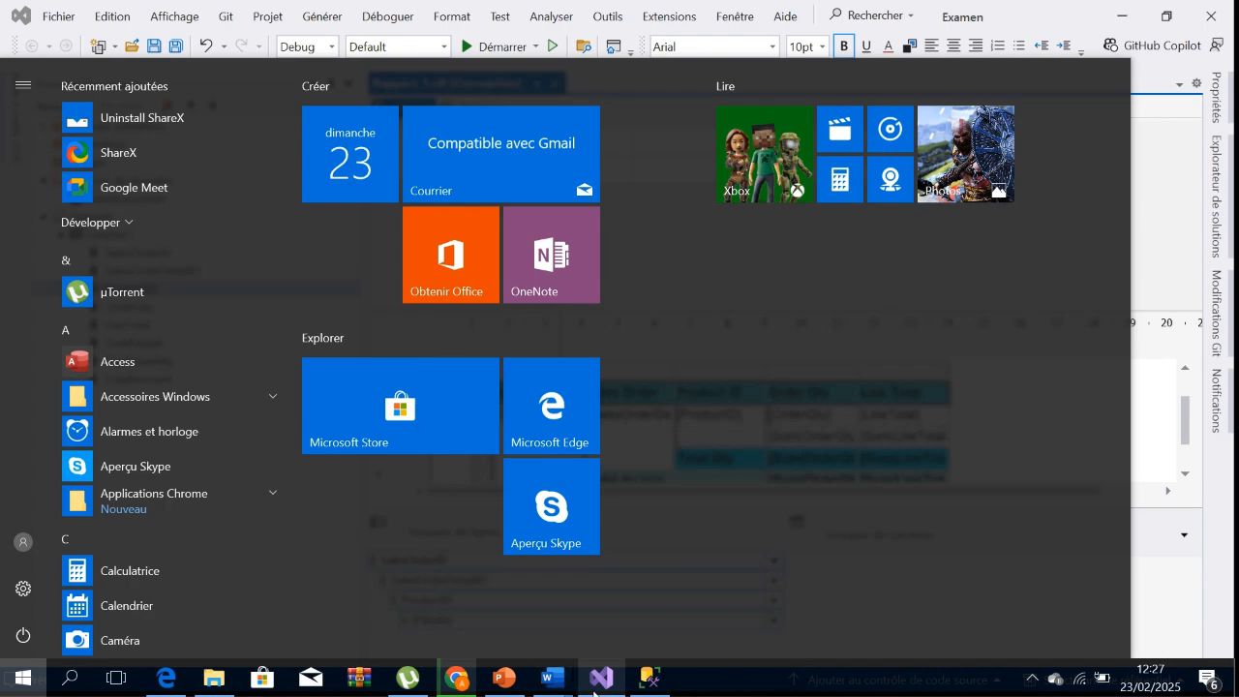
click(167, 678)
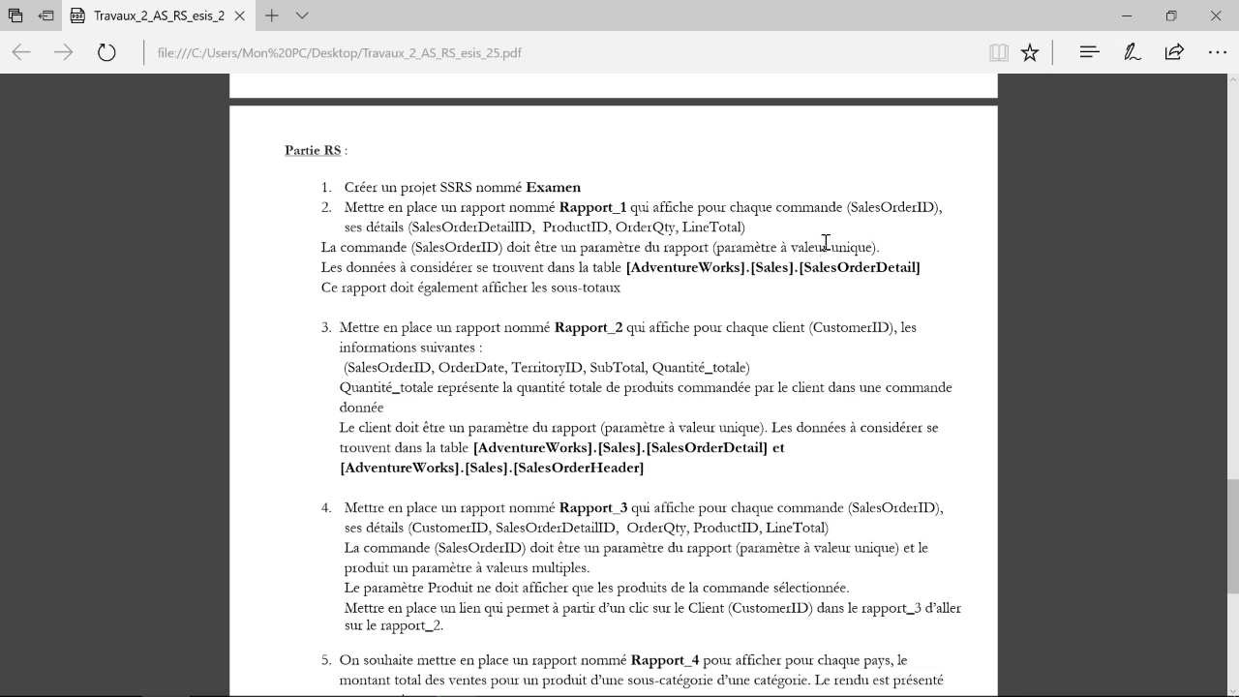
key(super)
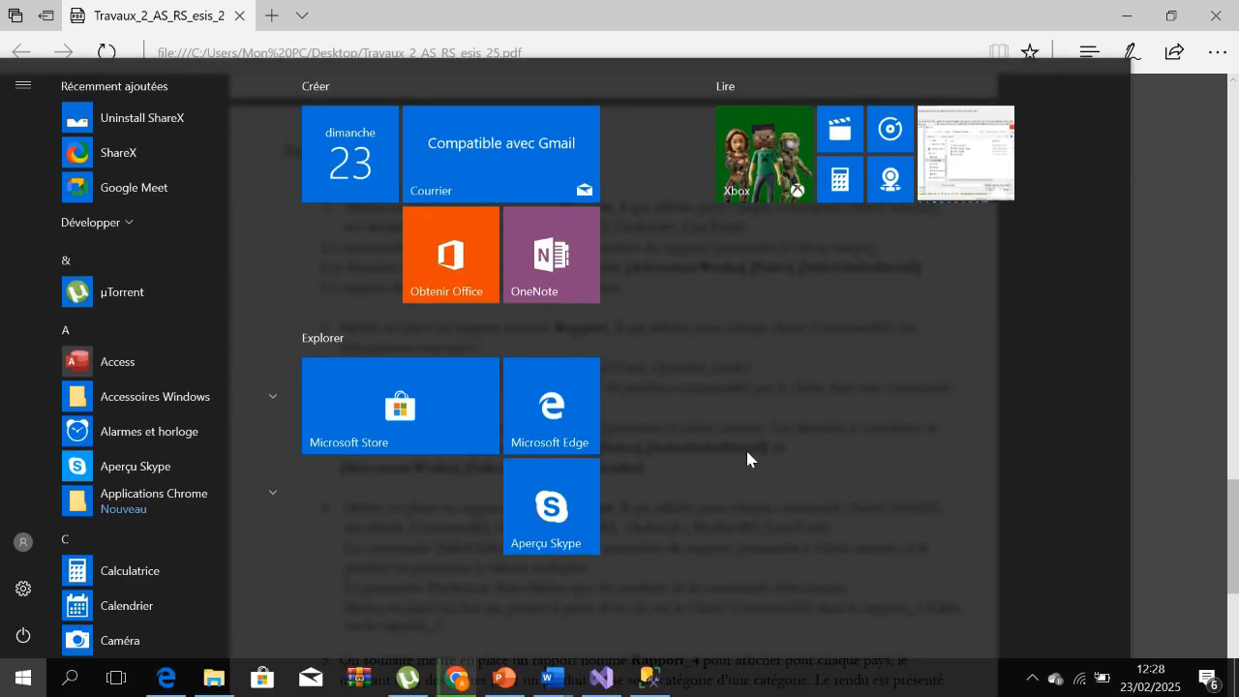
click(602, 678)
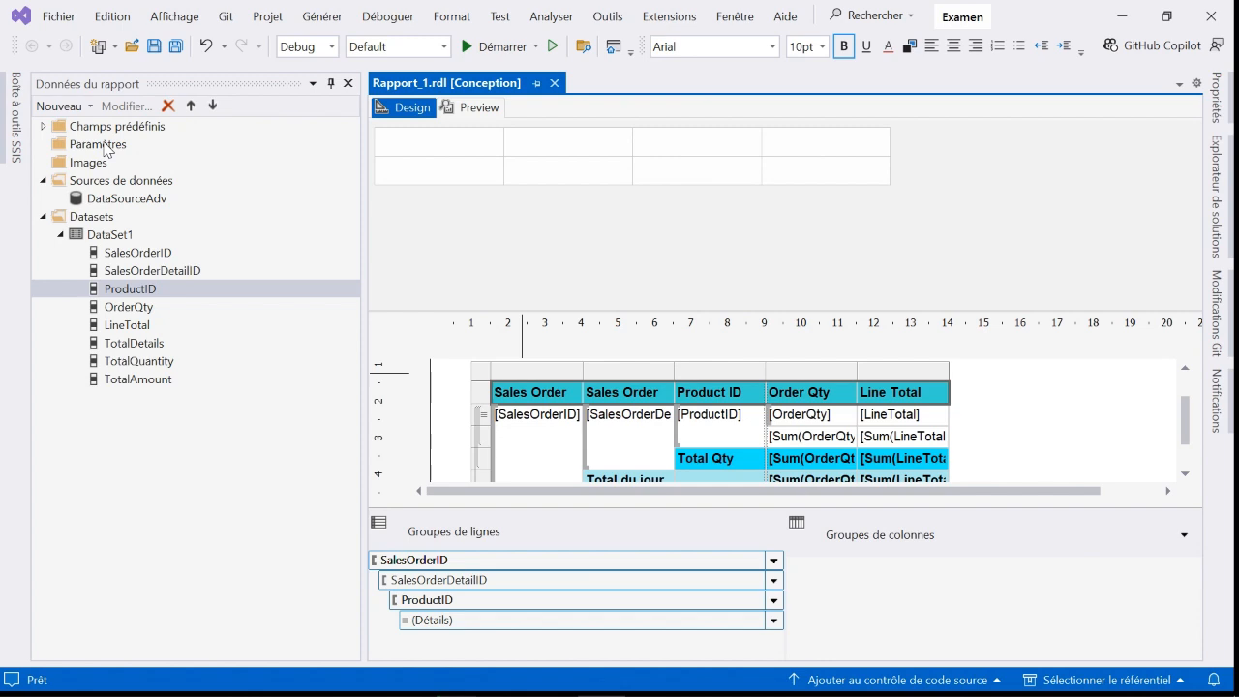
Add a visible single-value report parameter named COMMANDE, with the prompt COMMANDE and the data type Entier.
right_click(107, 145)
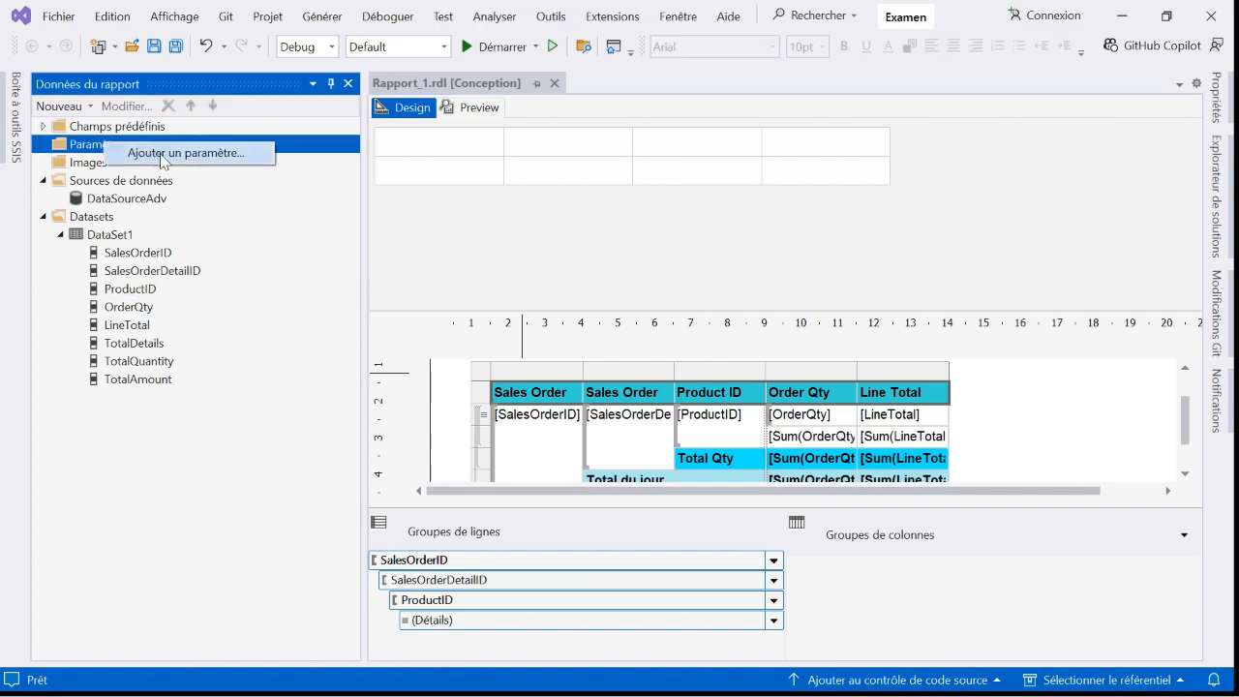
click(162, 157)
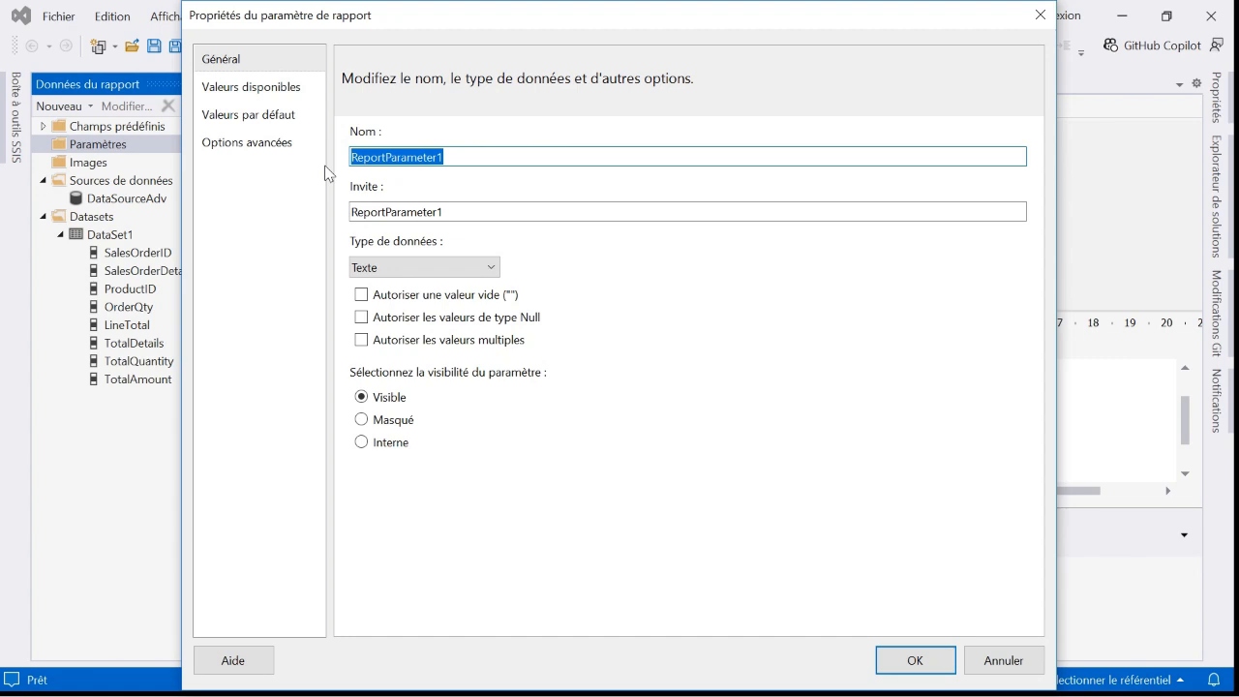
text(COMMANDE)
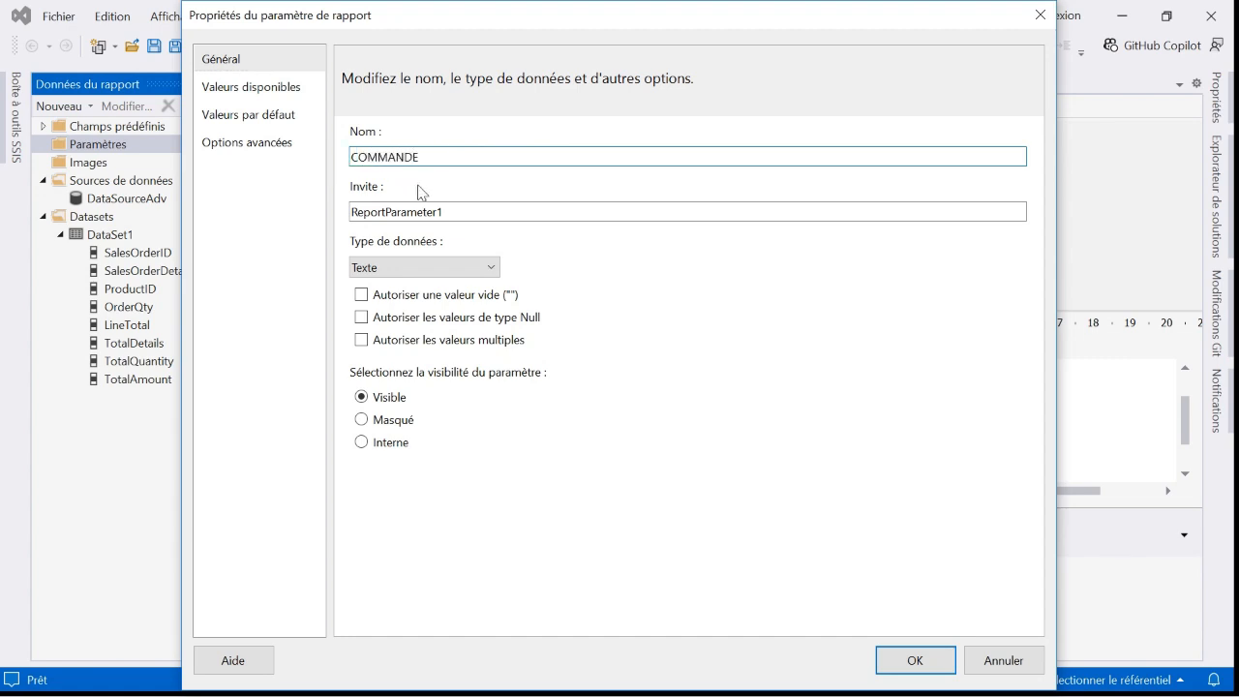
drag(416, 157, 327, 161)
key(ctrl+c)
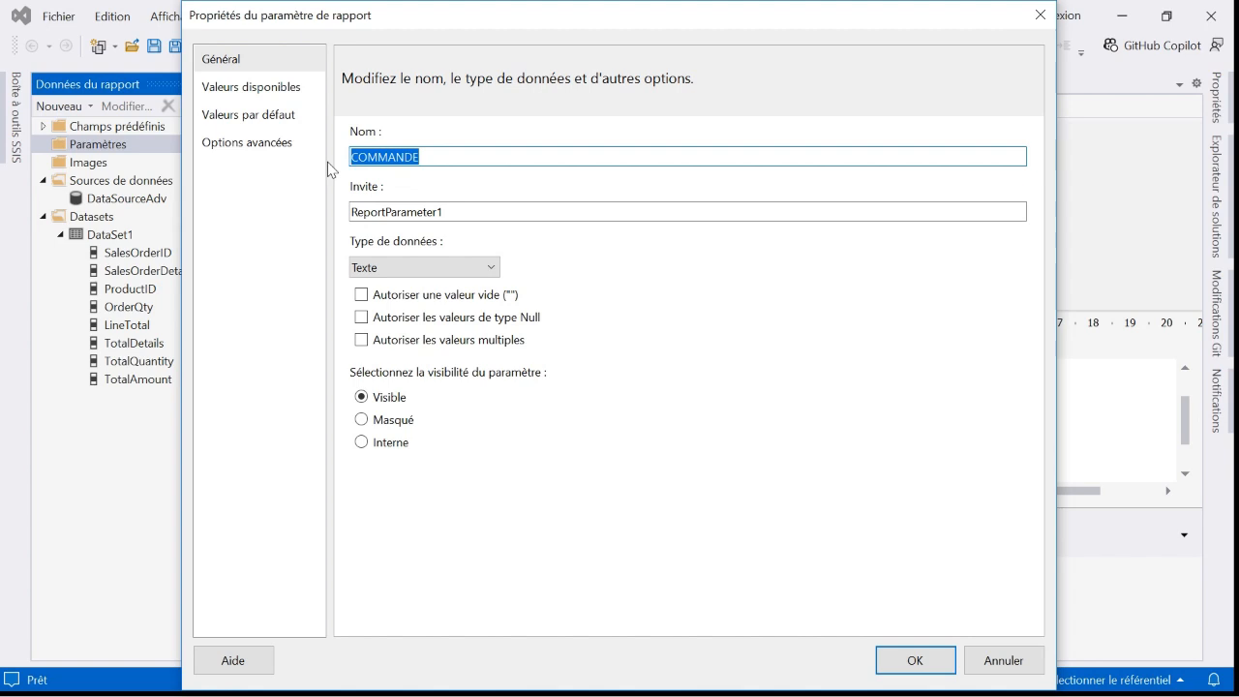
click(461, 211)
drag(461, 211, 310, 222)
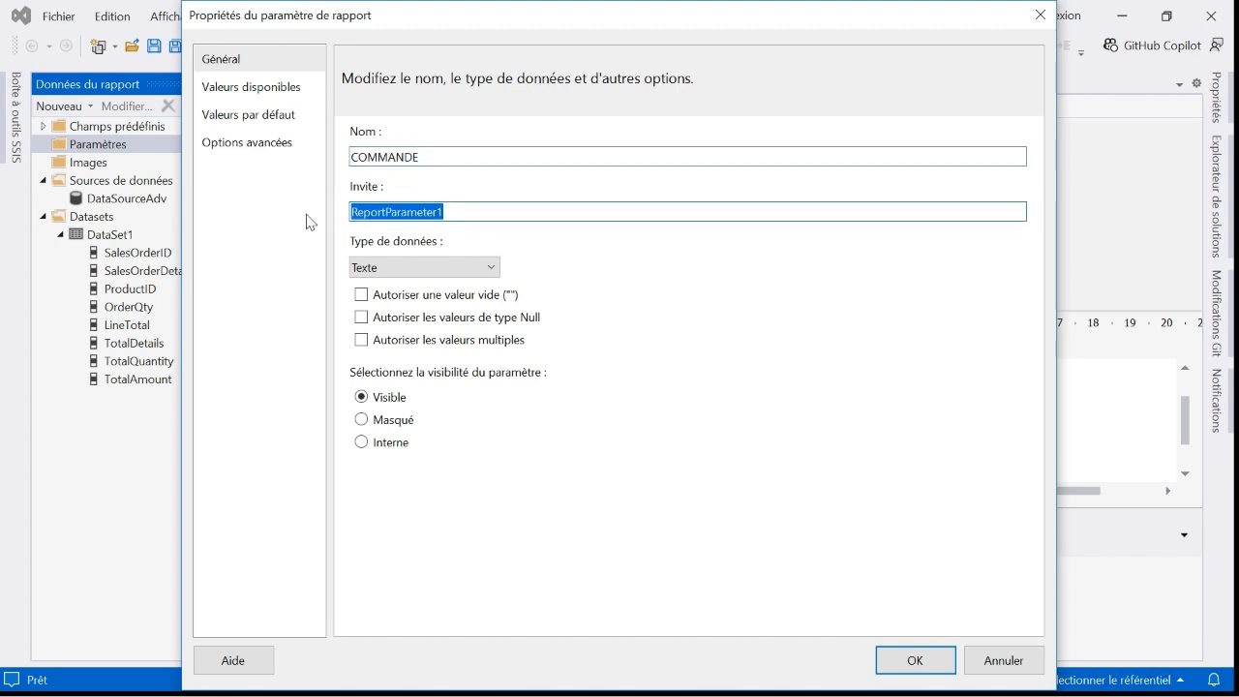
key(ctrl+v)
click(491, 273)
click(375, 336)
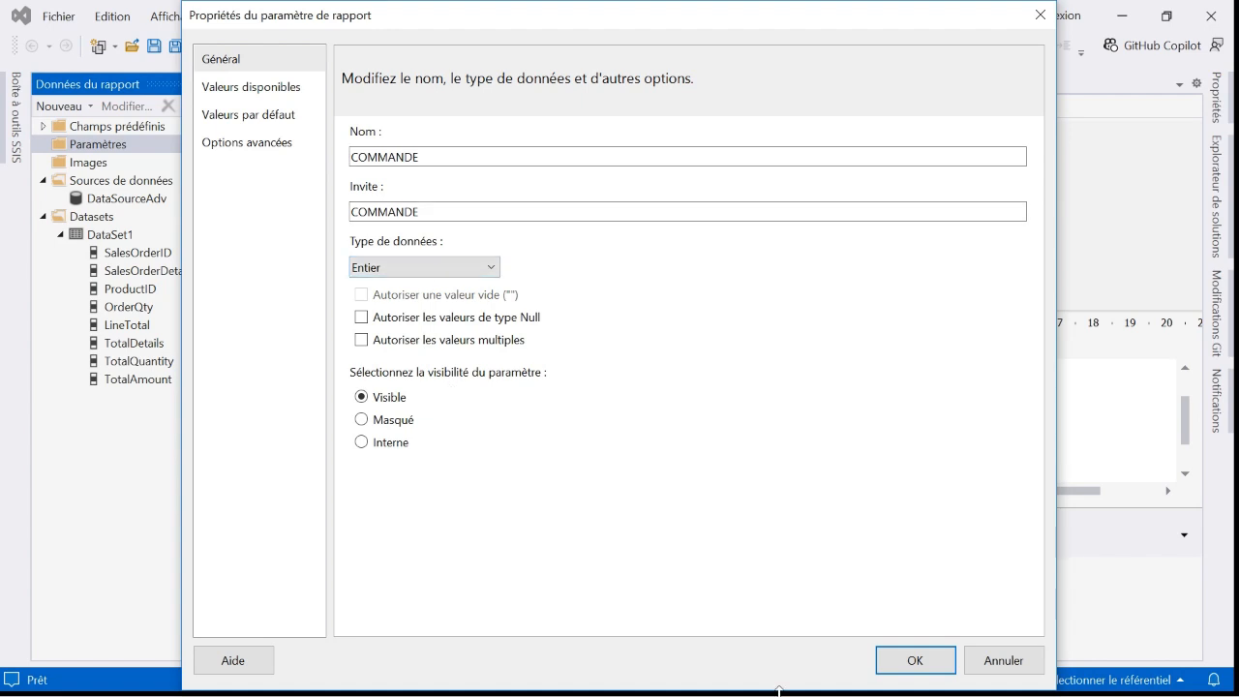
click(917, 660)
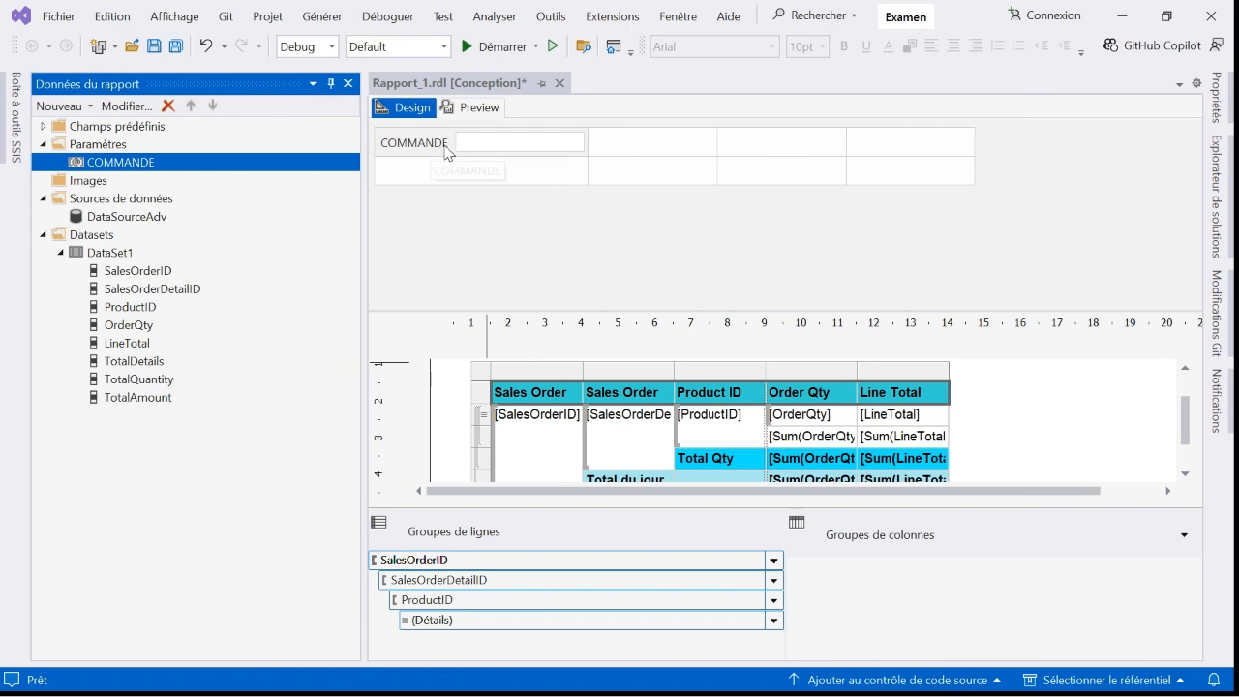
Preview the report with its COMMANDE prompt, and look up an existing SalesOrderID in the SQLQuery1.sql results in SQL Server Management Studio.
click(476, 108)
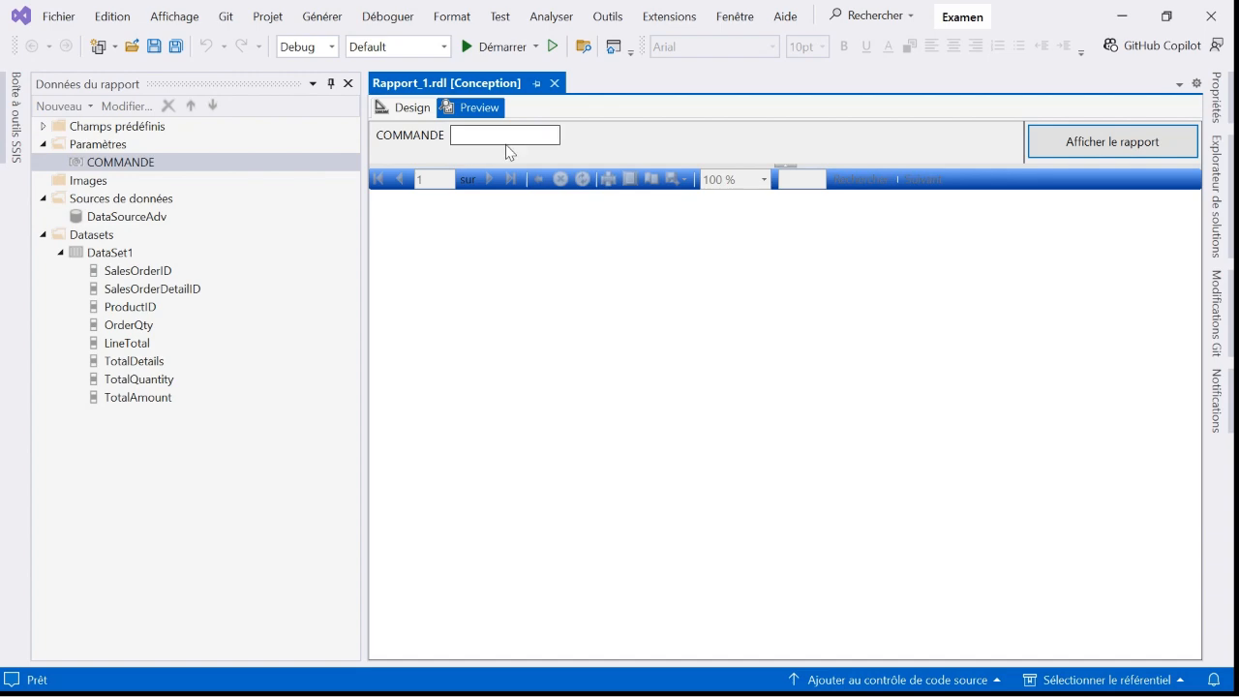
key(alt+Tab)
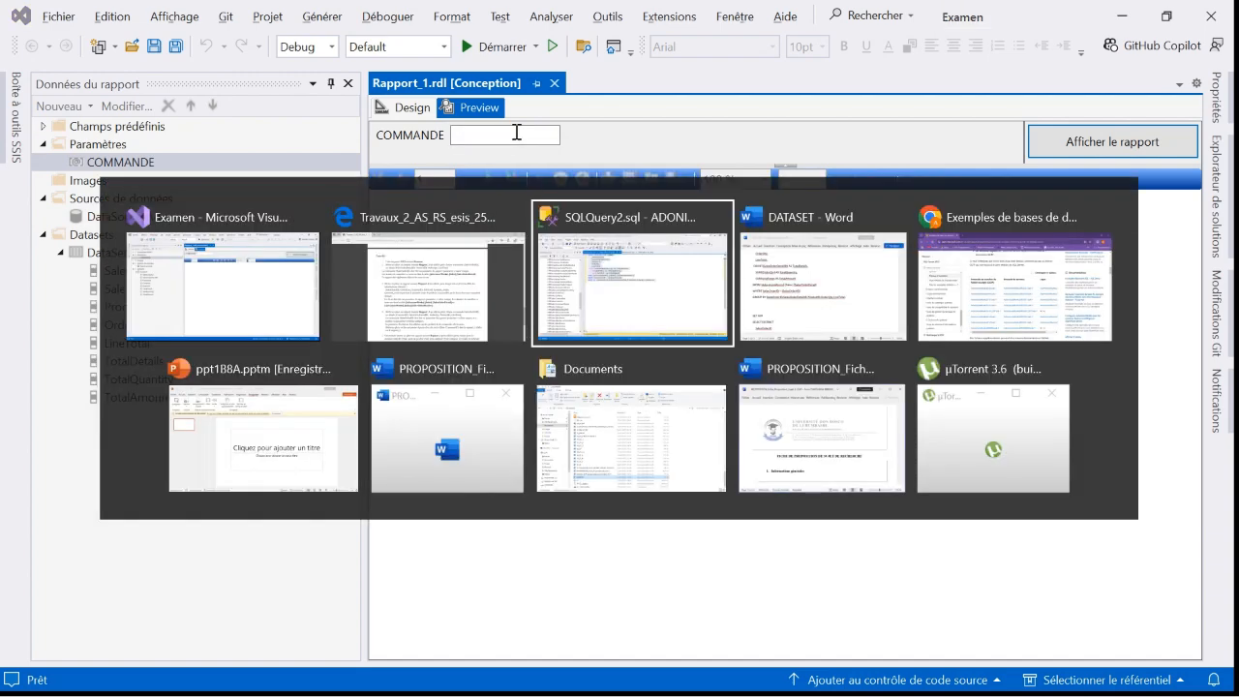
key(alt+Tab)
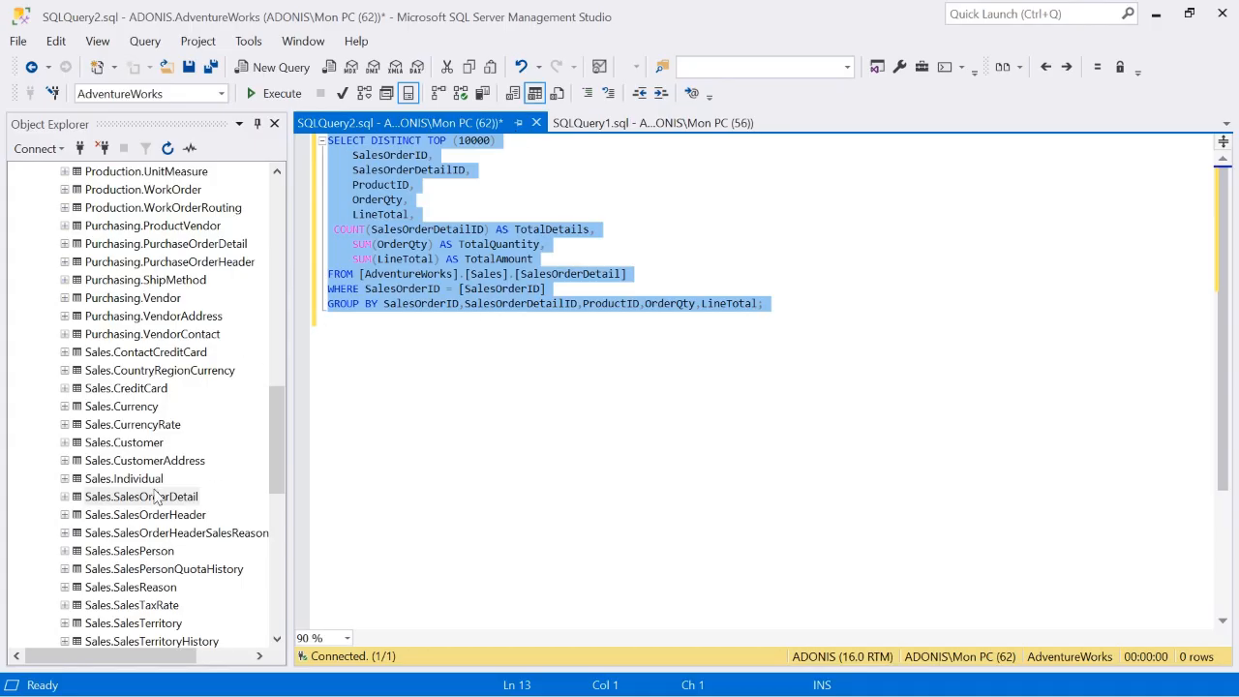
click(586, 127)
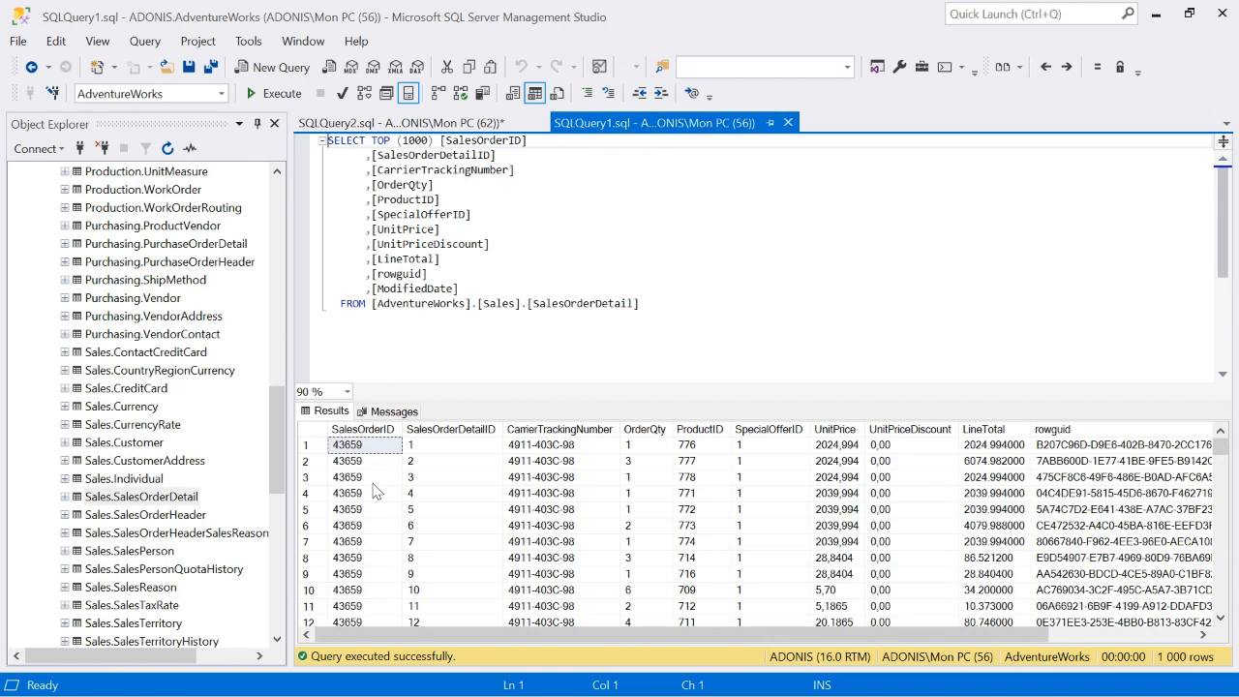
Back in Visual Studio, run the report preview with the first SalesOrderID as COMMANDE and check which orders it lists.
key(alt+Tab)
click(490, 135)
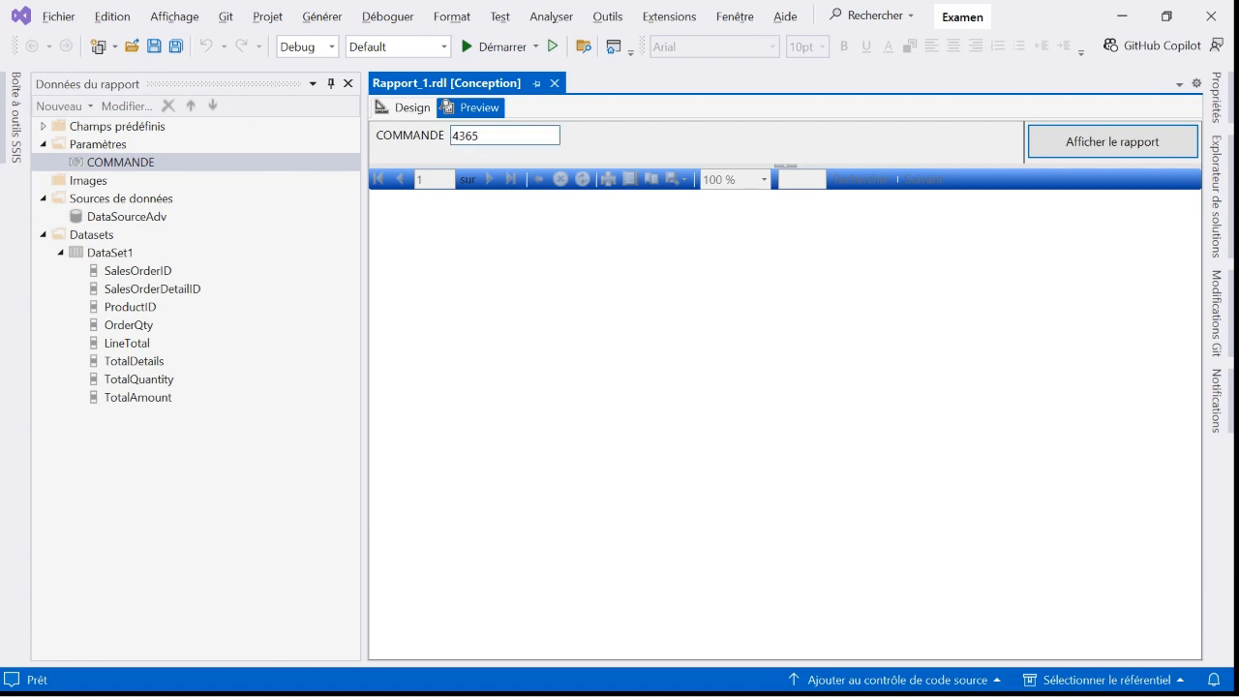
click(1076, 145)
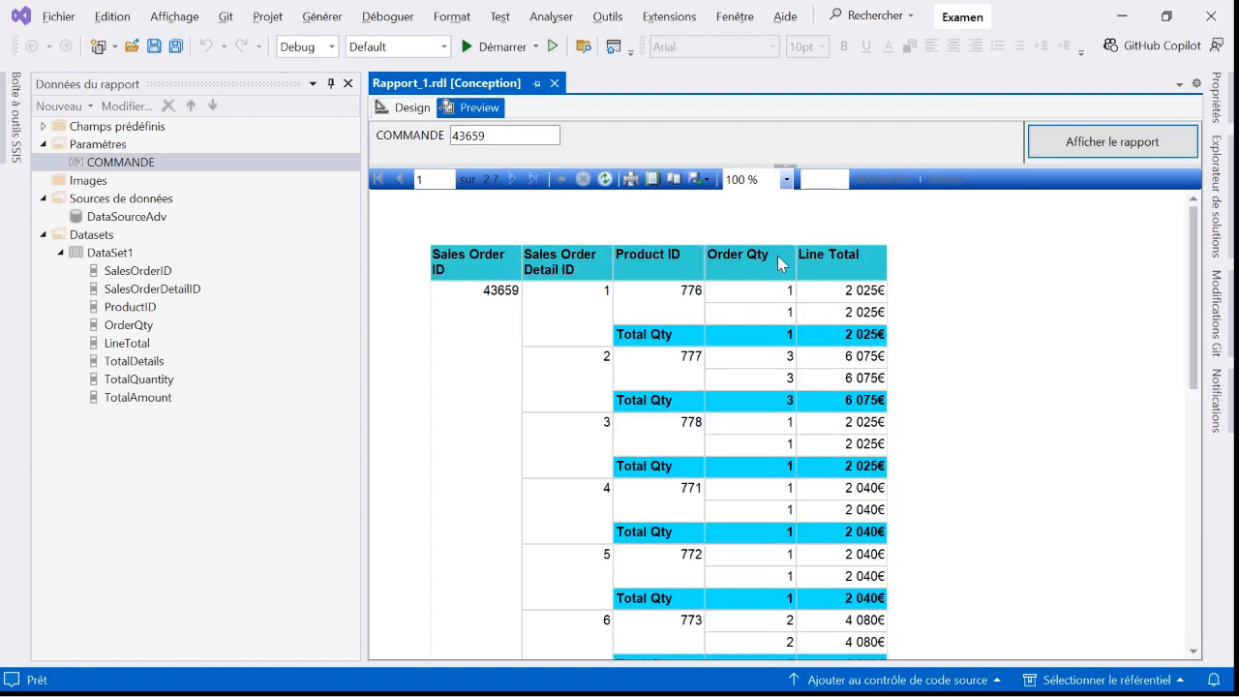
drag(1193, 326, 1190, 586)
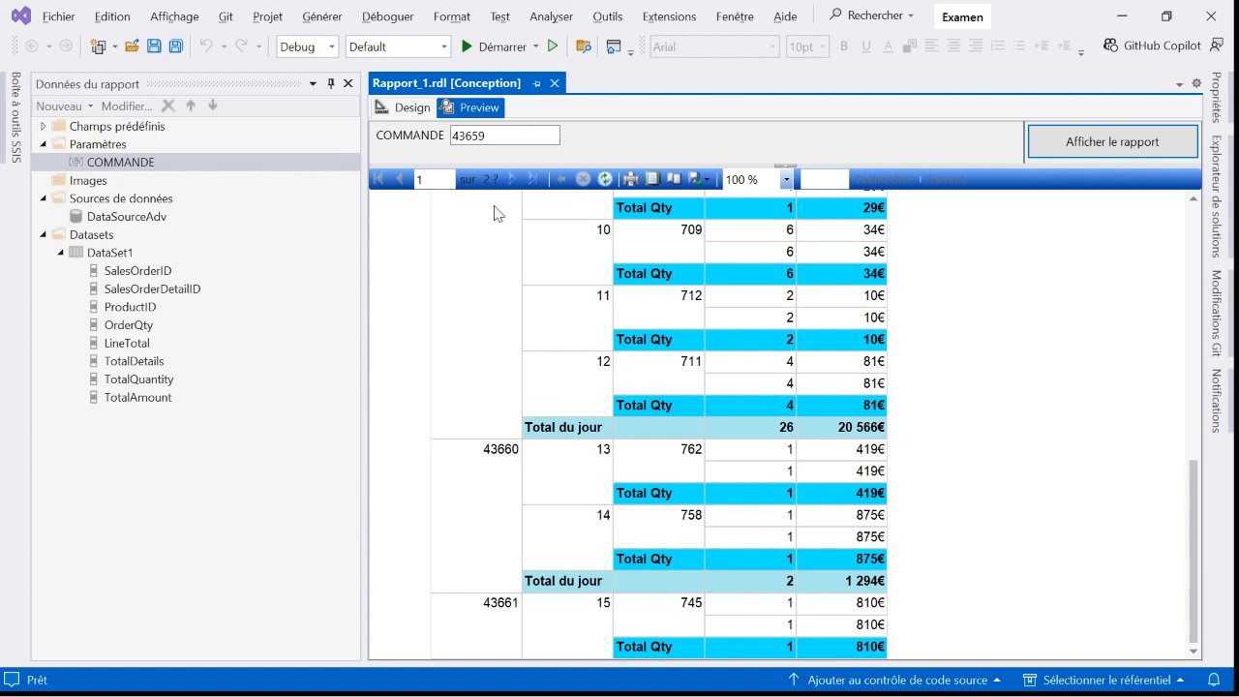
Return to the report design and start a dataset named DataSetID, embedded in the report, using the DataSourceAdv data source.
click(406, 108)
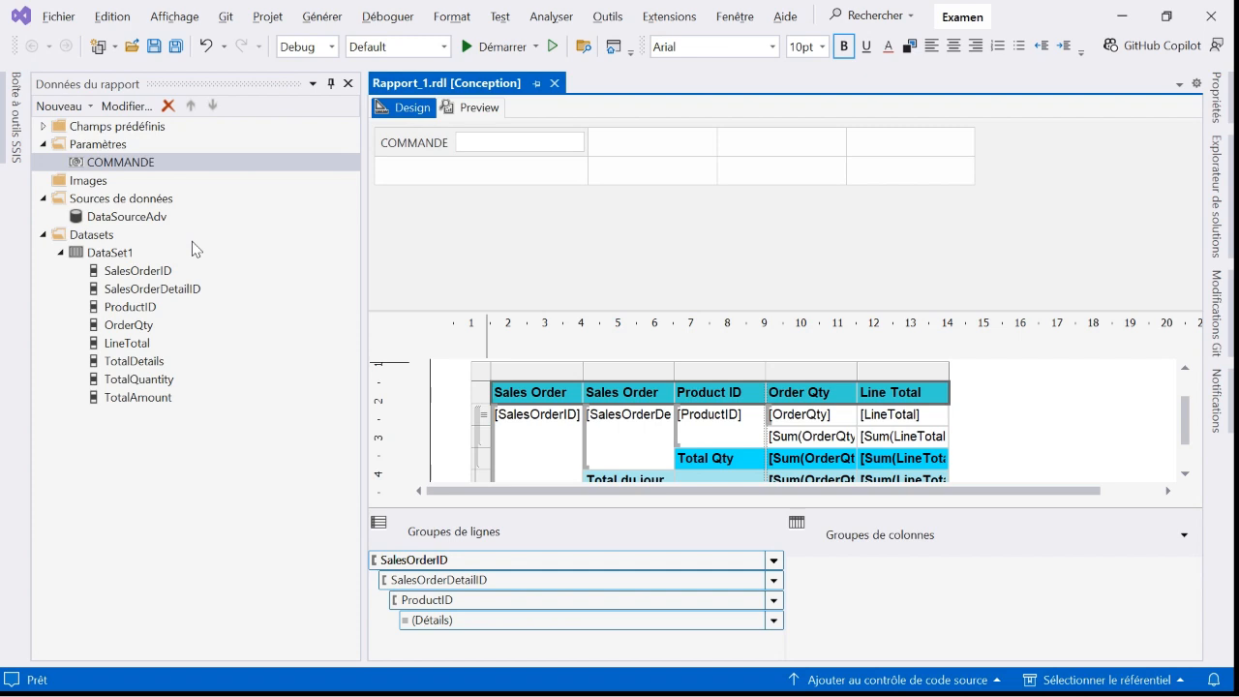
click(101, 241)
right_click(102, 239)
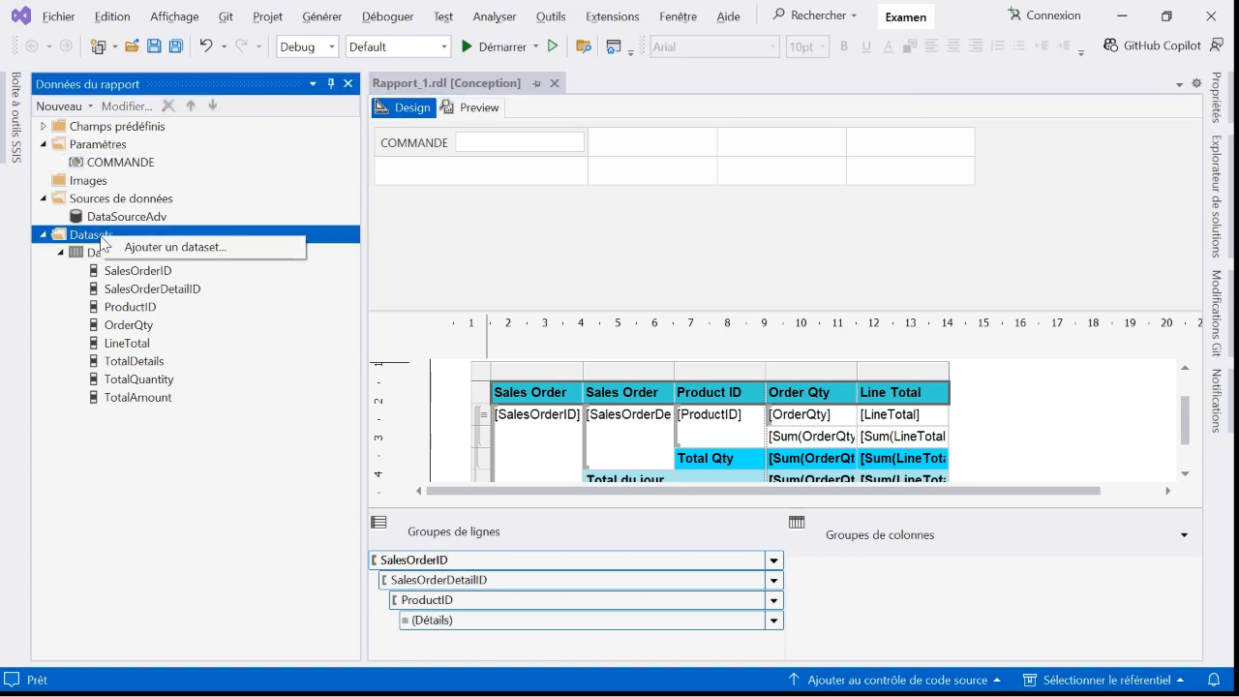
click(184, 248)
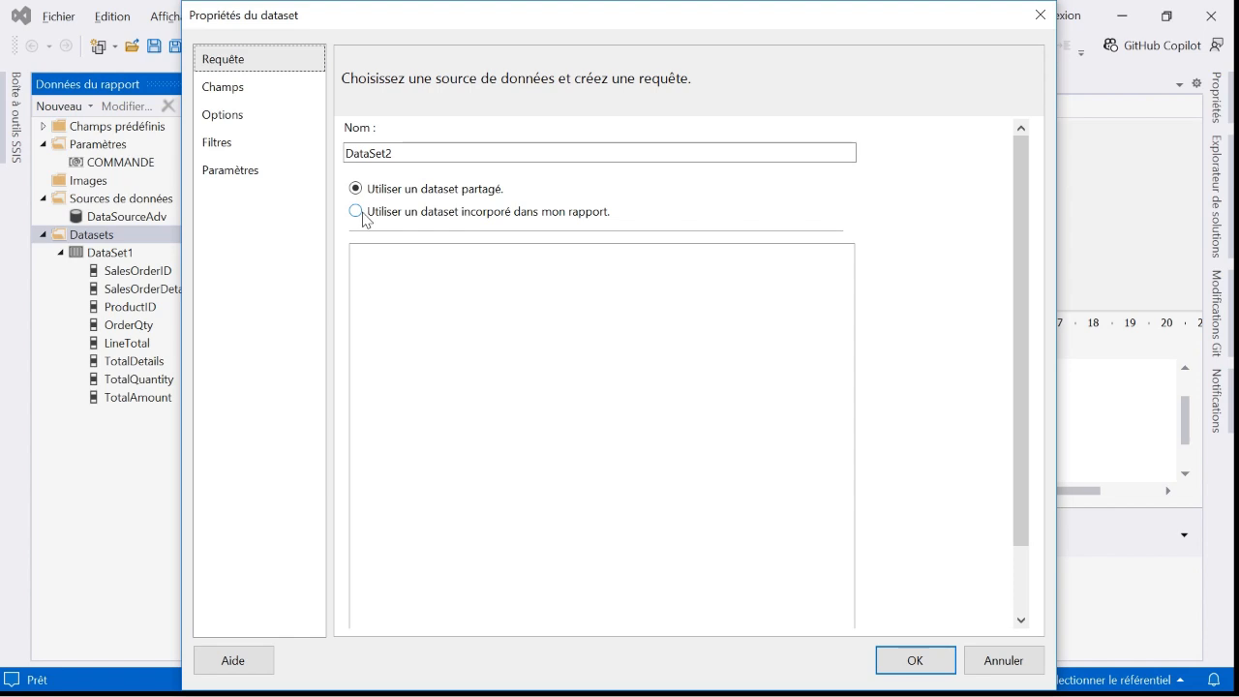
click(408, 155)
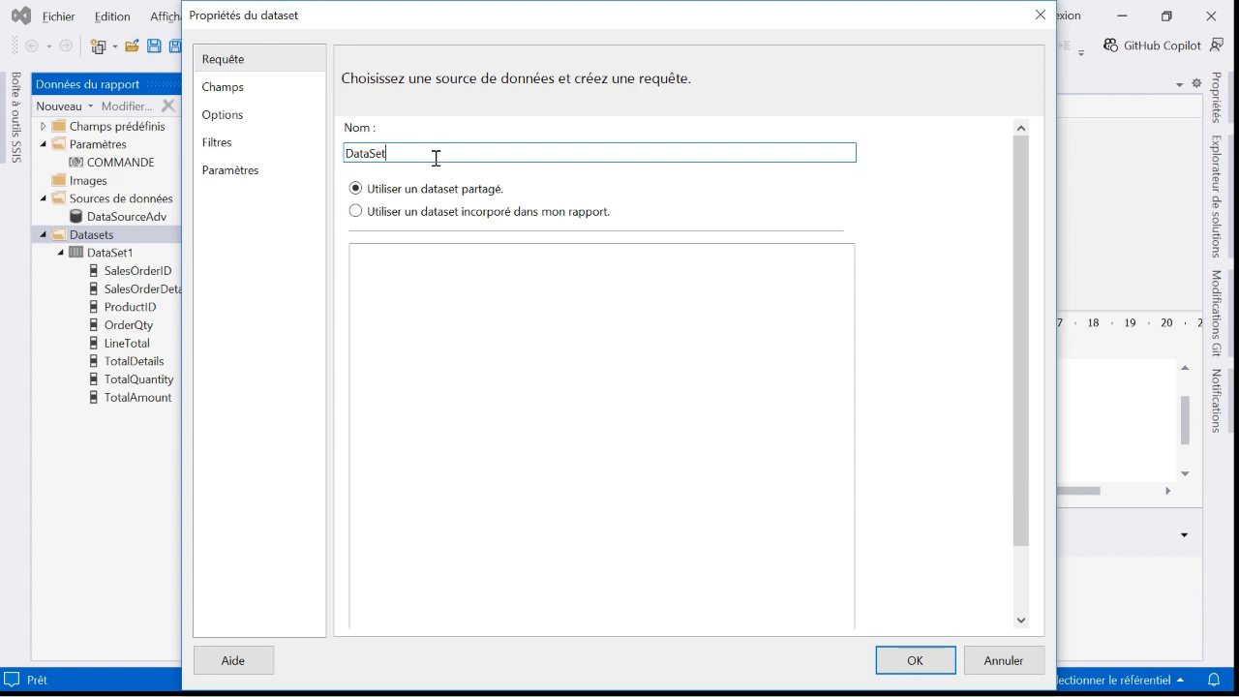
text(ID)
click(359, 211)
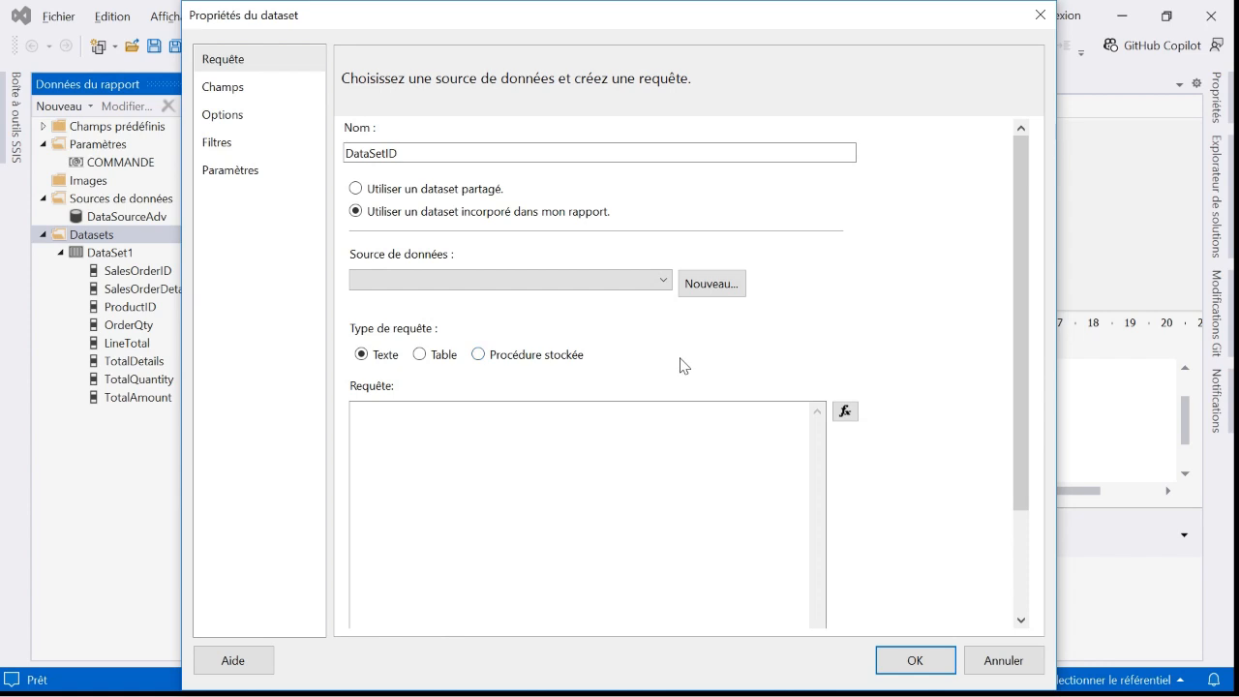
click(494, 281)
click(491, 298)
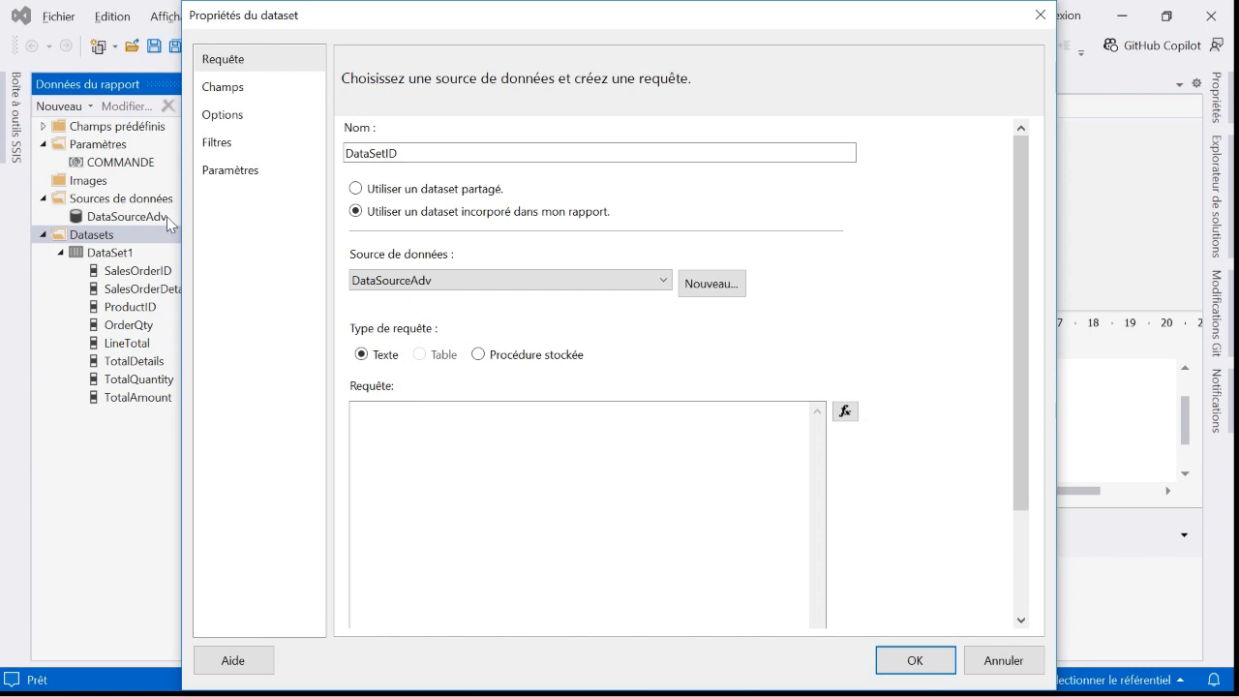
click(512, 421)
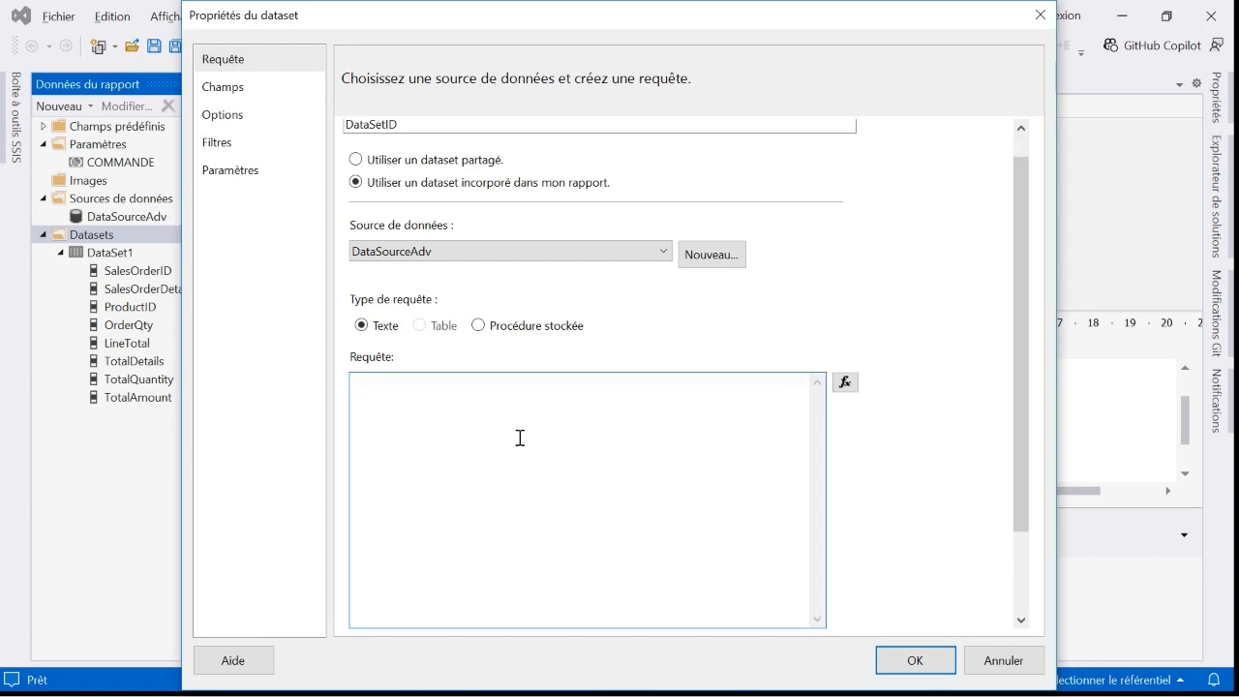
In SQL Server Management Studio, reduce the SELECT list and the GROUP BY clause of SQLQuery2.sql to SalesOrderID only.
key(alt+Tab)
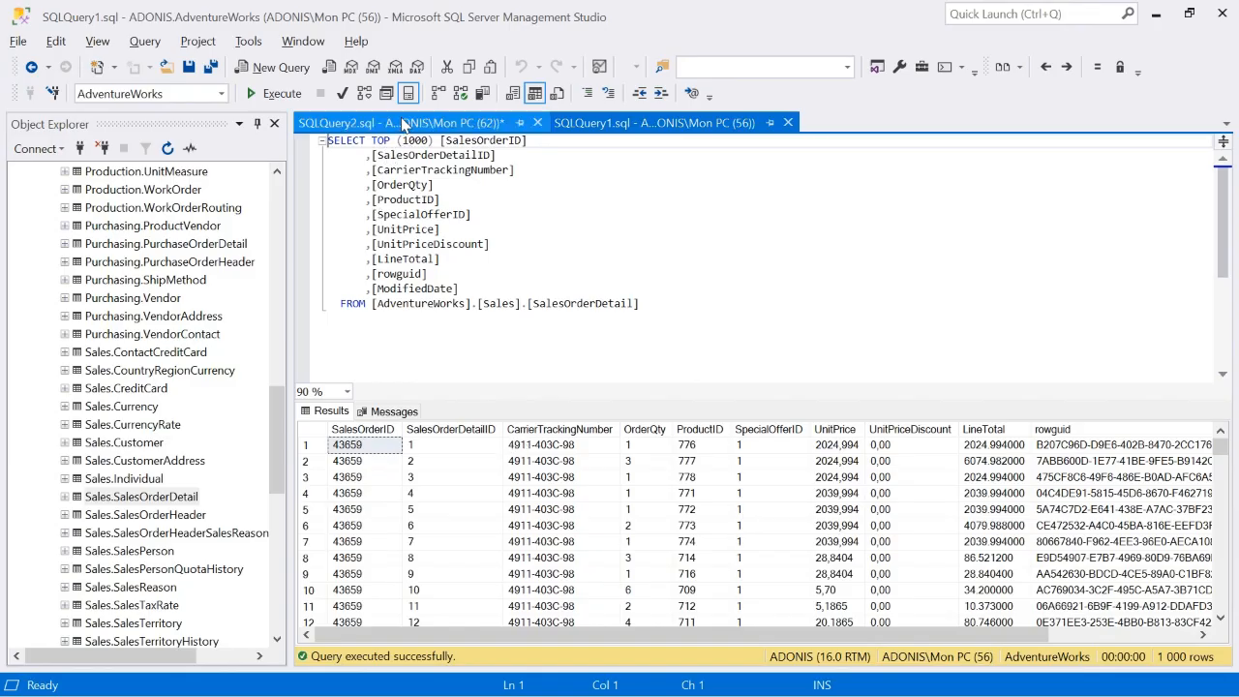
click(401, 123)
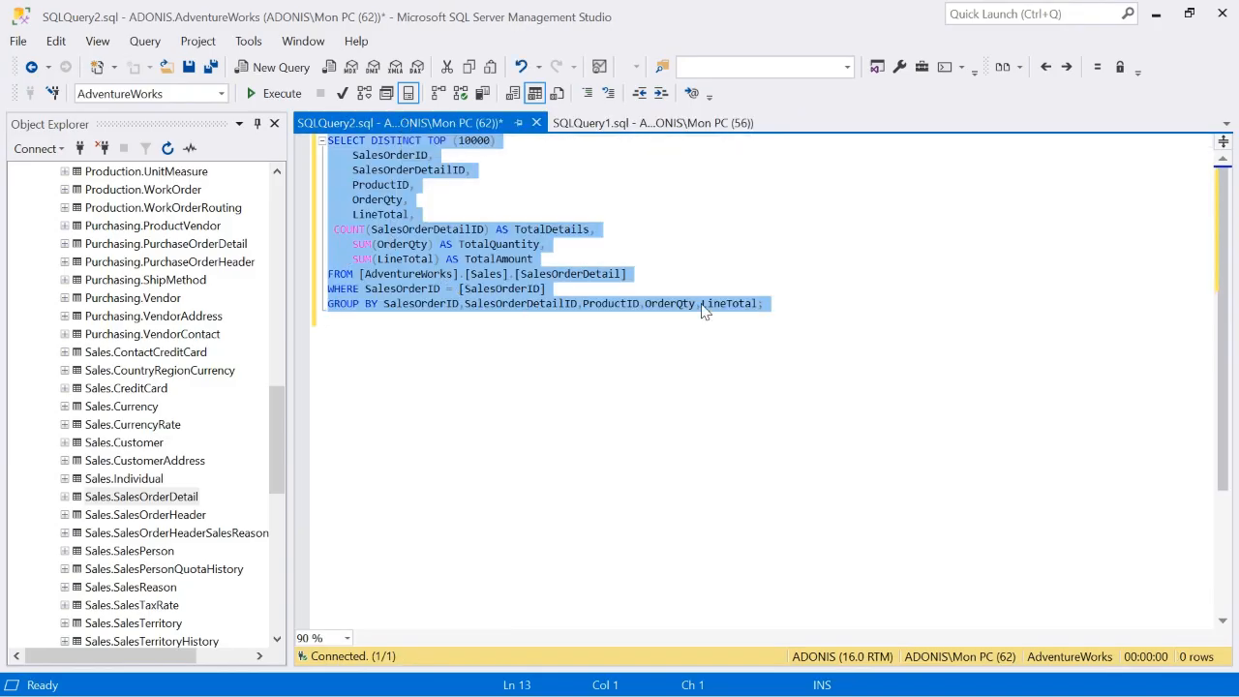
click(798, 303)
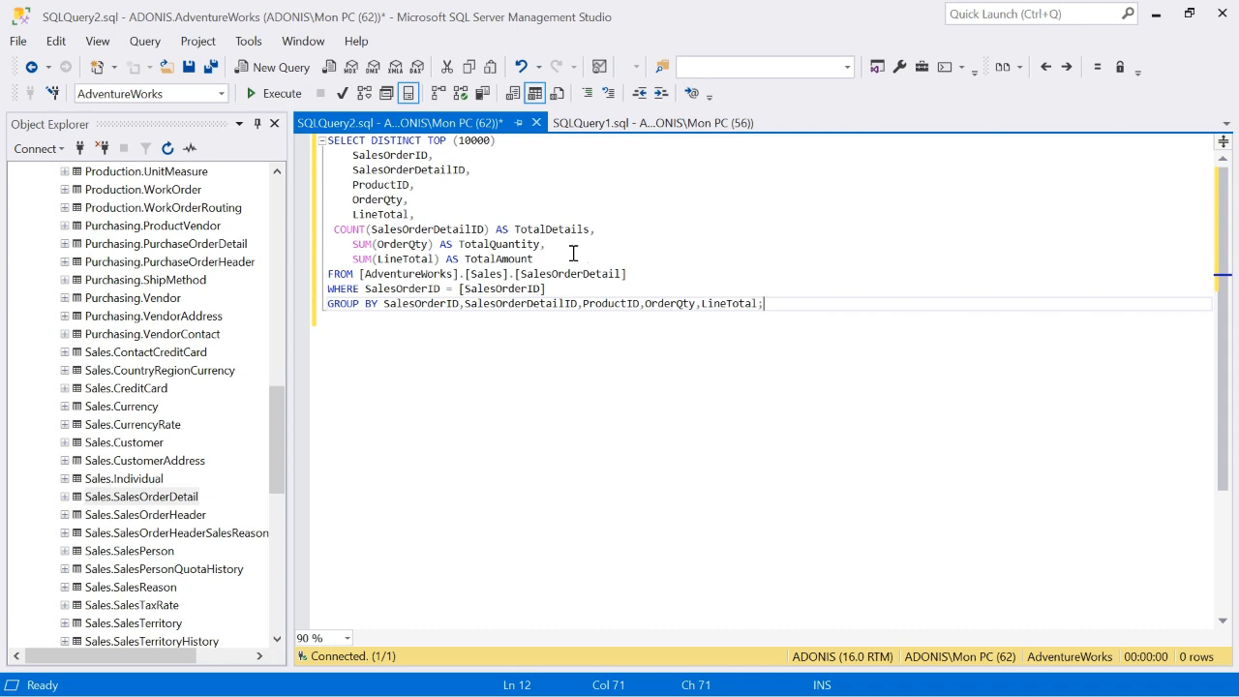
drag(557, 260, 346, 170)
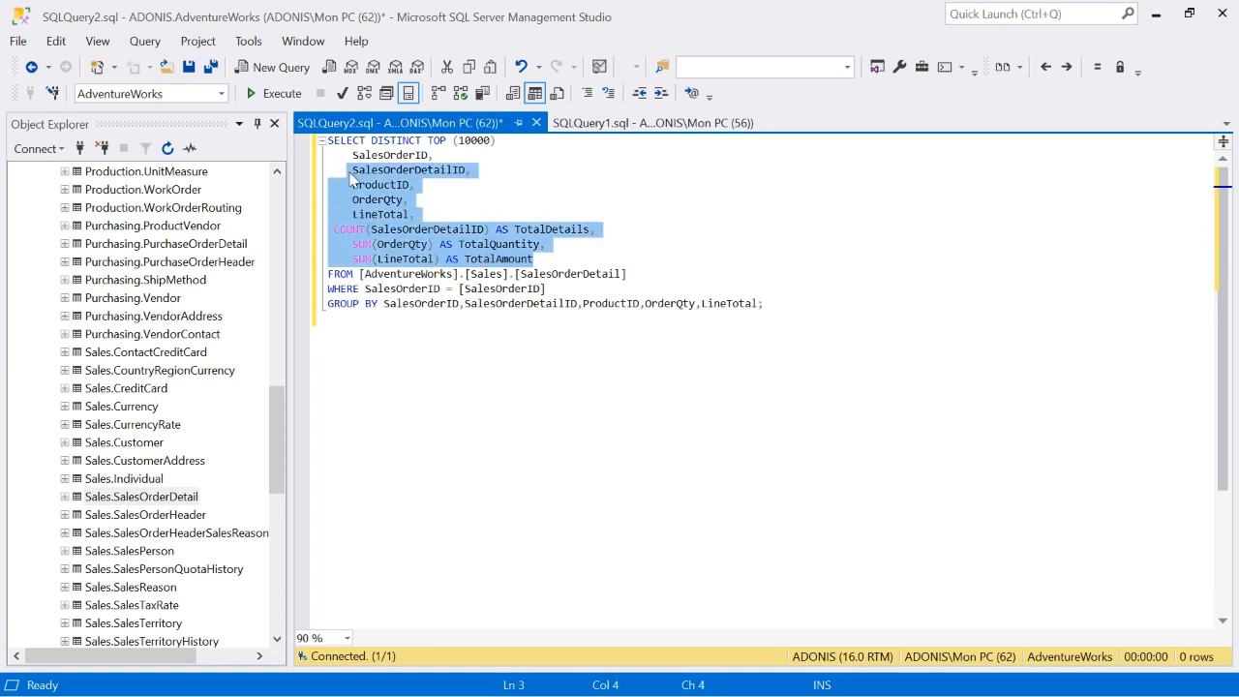
key(Delete)
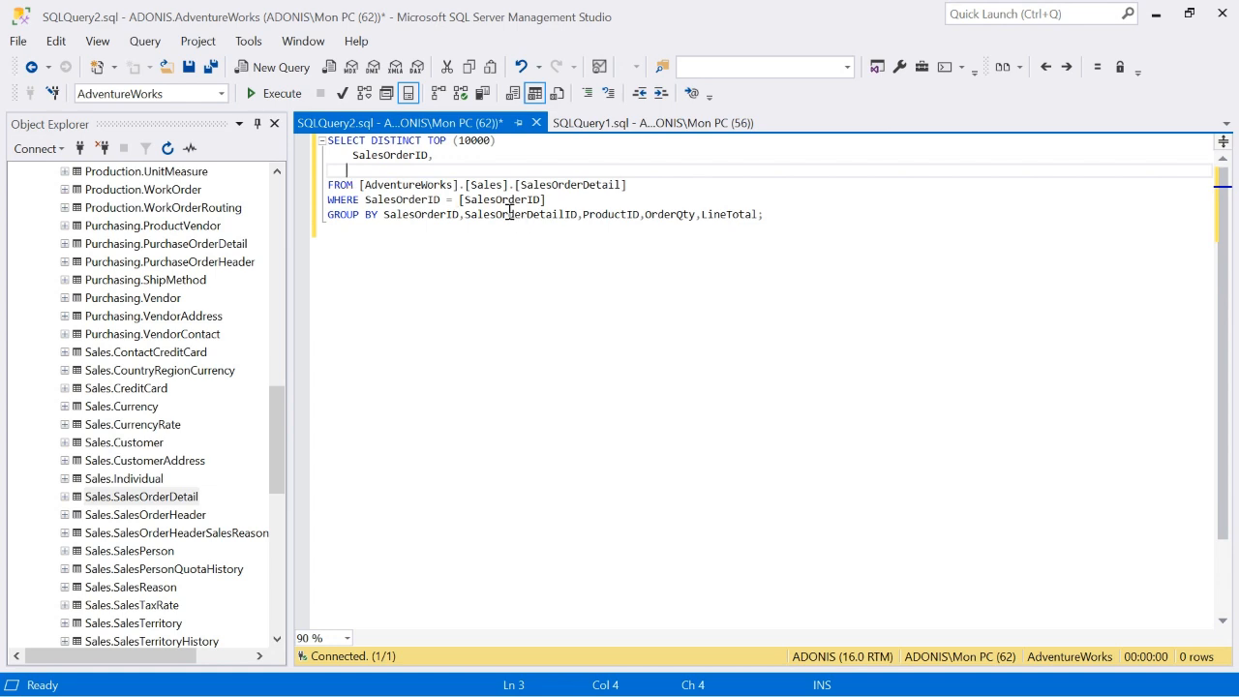
key(BackSpace)
key(BackSpace)
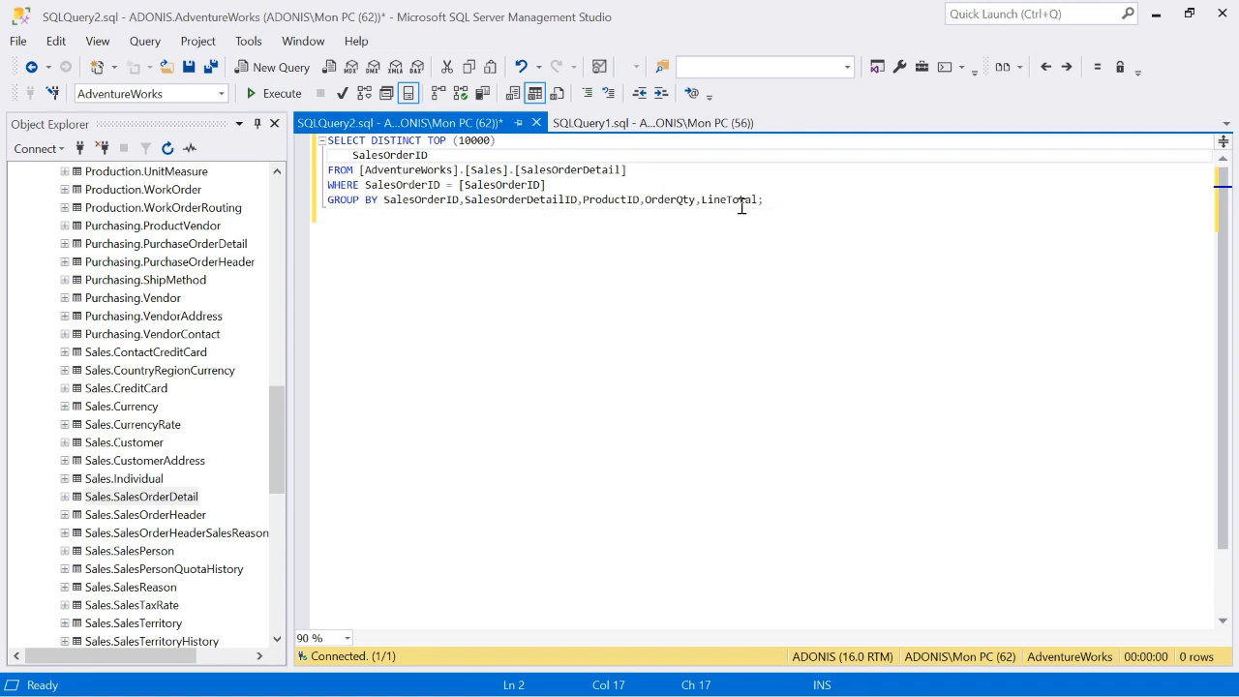
drag(765, 203, 465, 206)
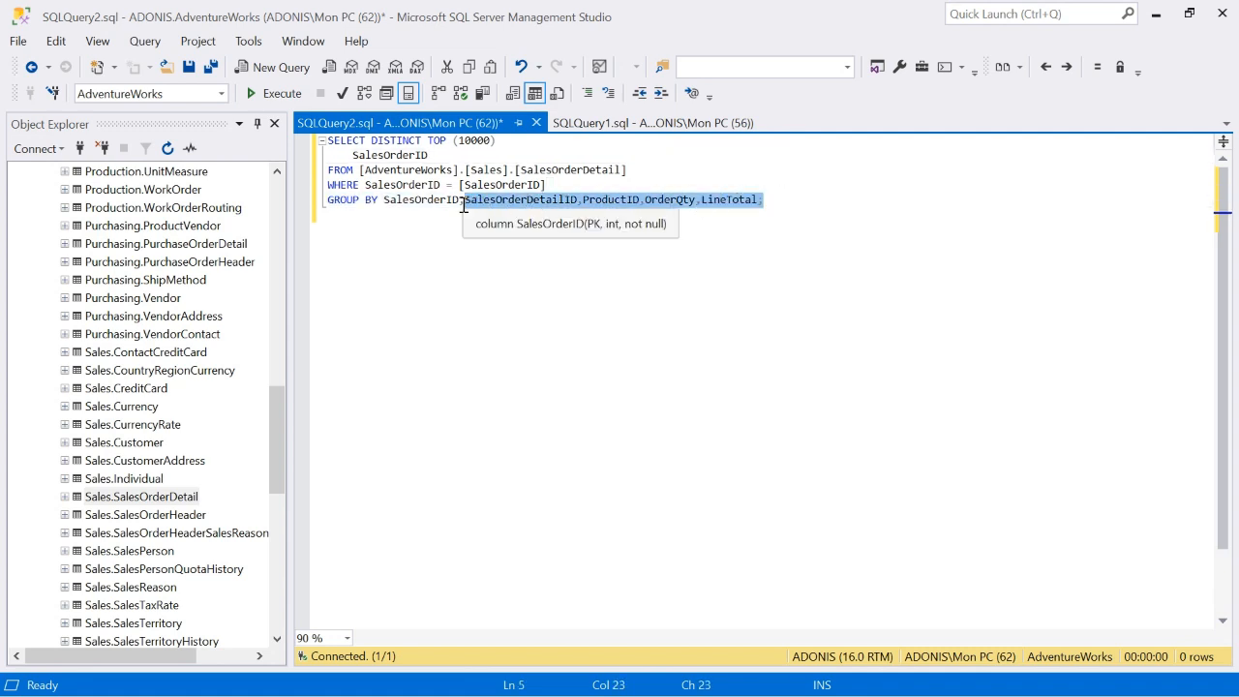
key(Delete)
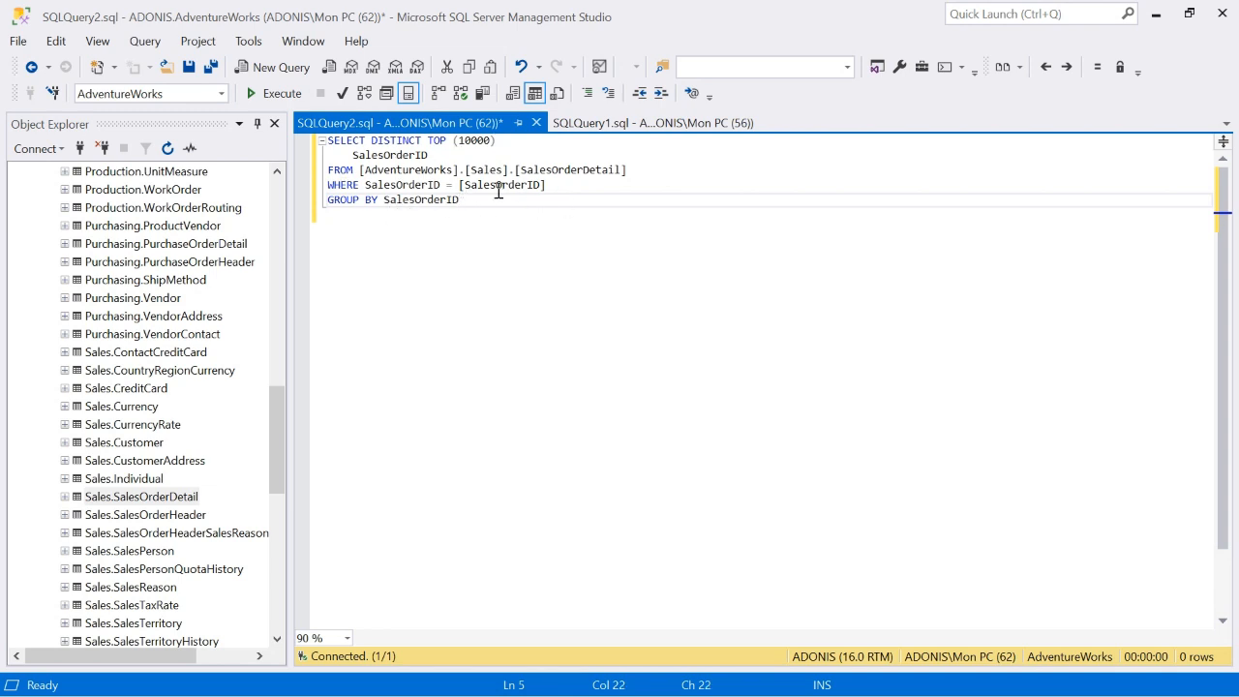
Copy the whole shortened SalesOrderID query and execute it.
drag(493, 207, 247, 126)
key(ctrl+c)
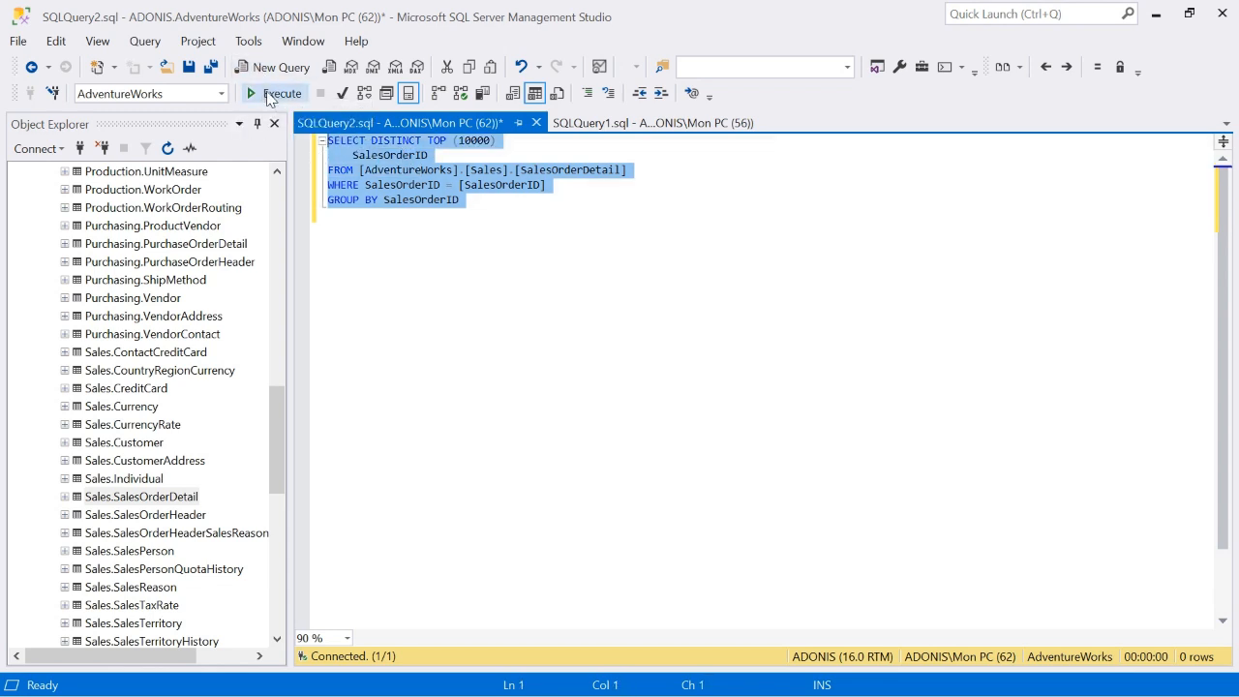
click(263, 93)
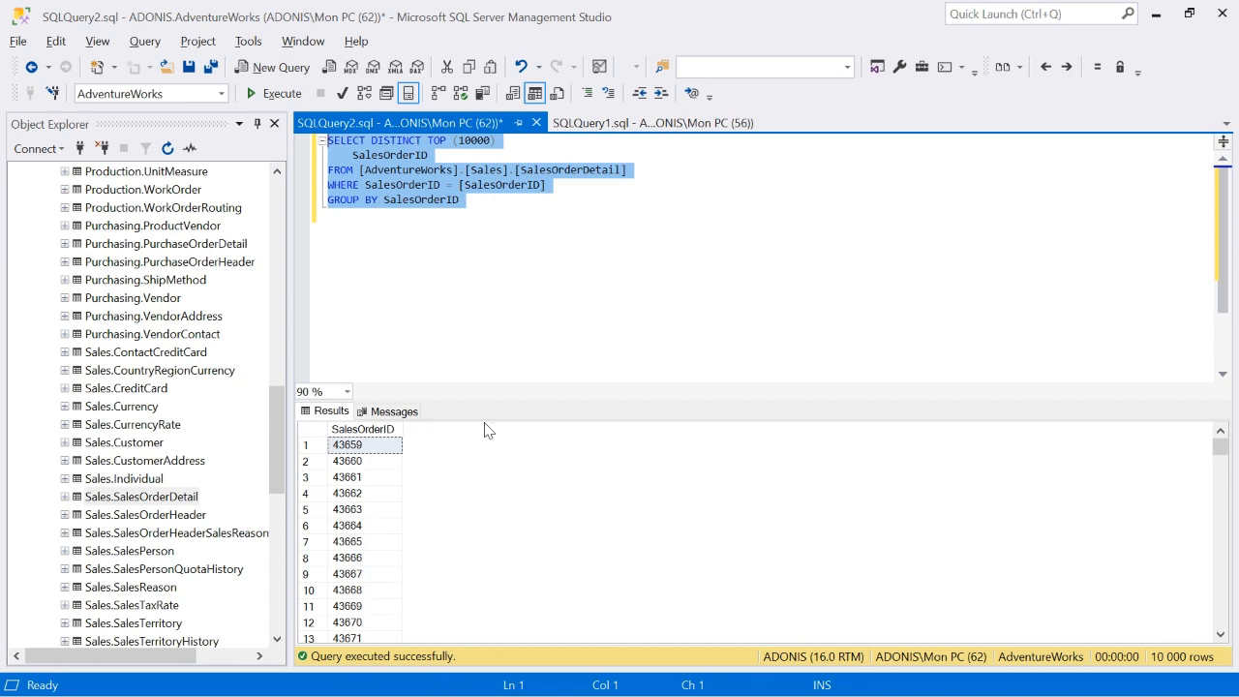
Back in Visual Studio, paste the copied query into DataSetID, check its fields and create the dataset.
key(alt+Tab)
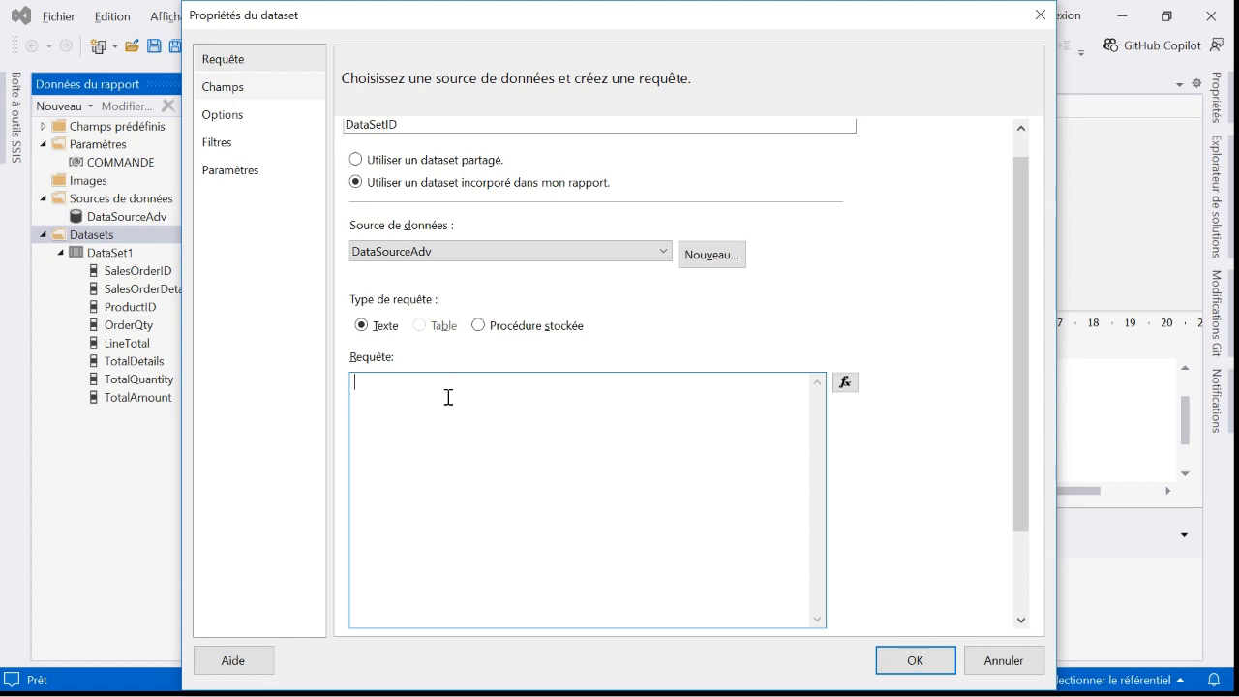
key(ctrl+v)
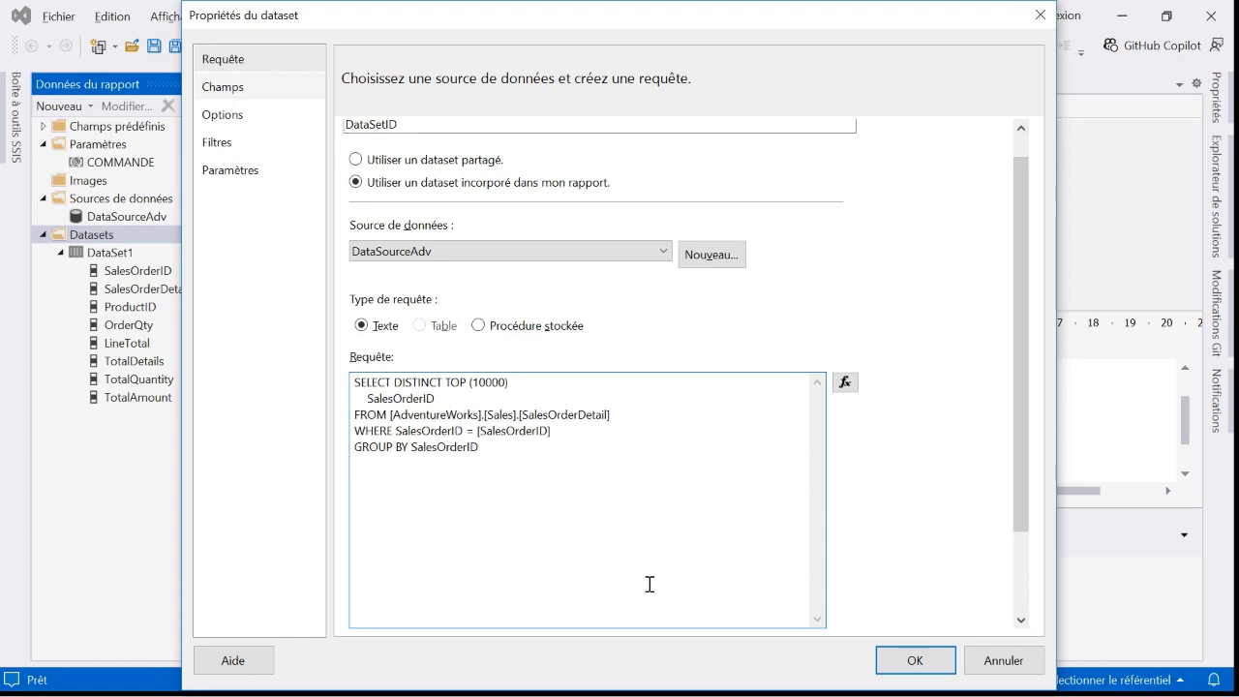
drag(1022, 484, 990, 535)
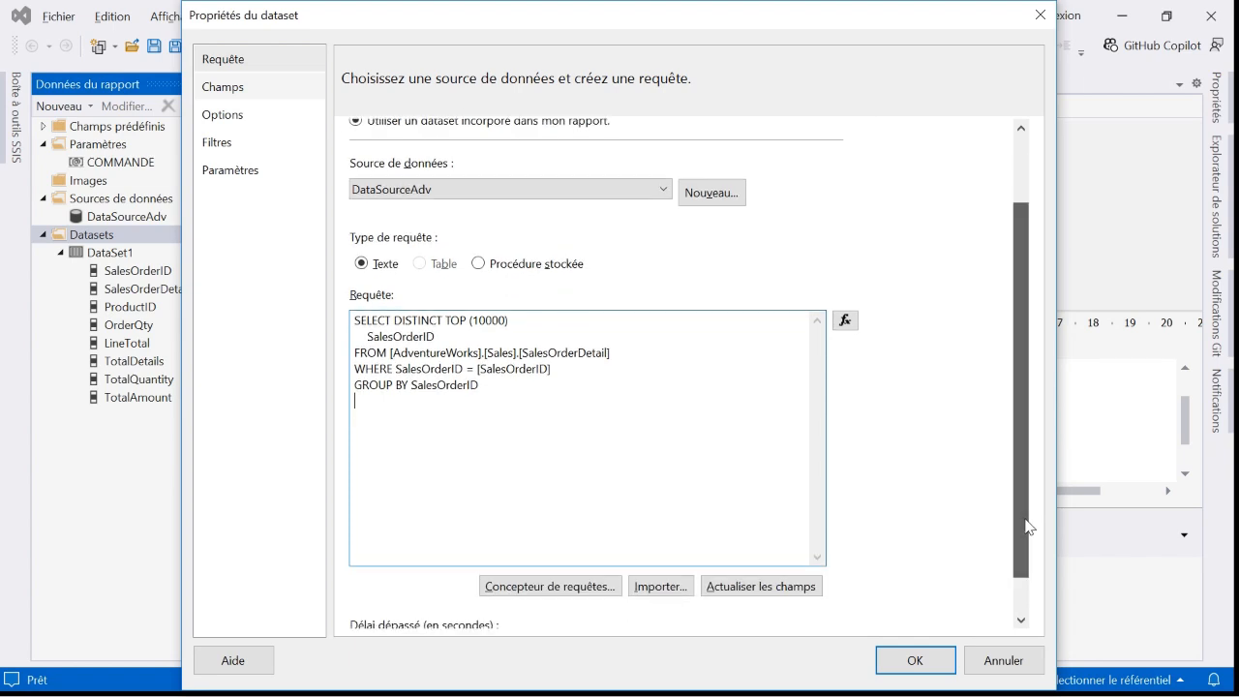
scroll(764, 600, down, 1)
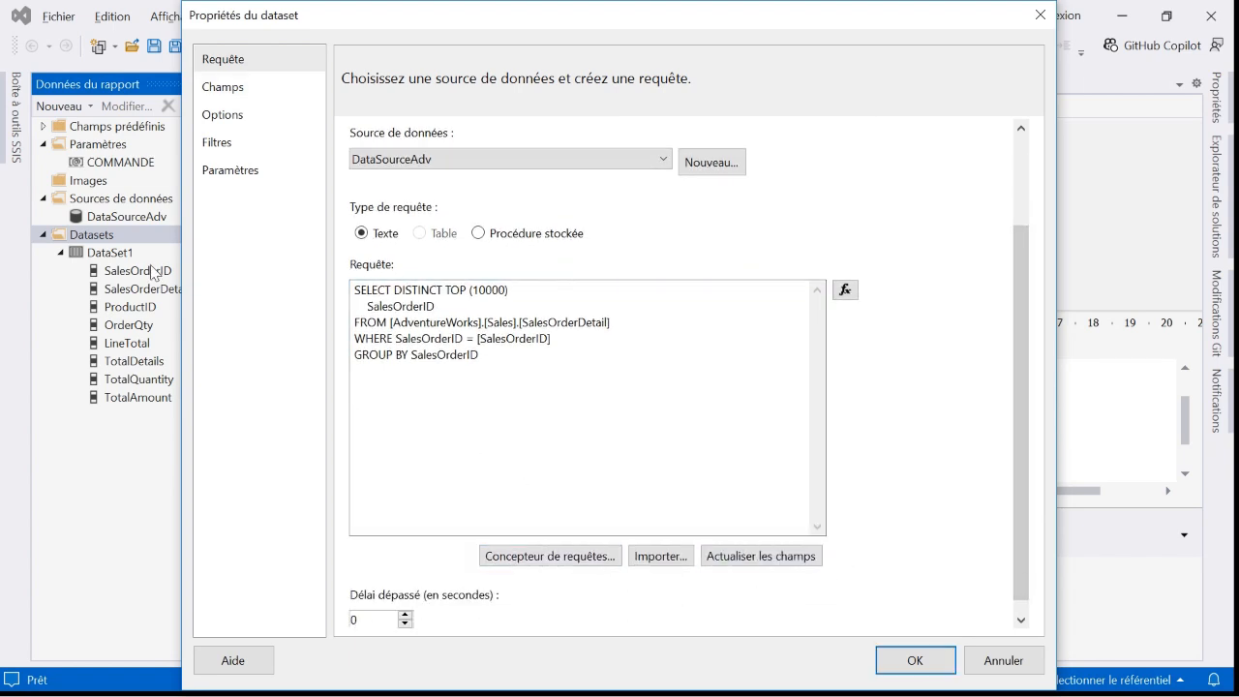
click(236, 89)
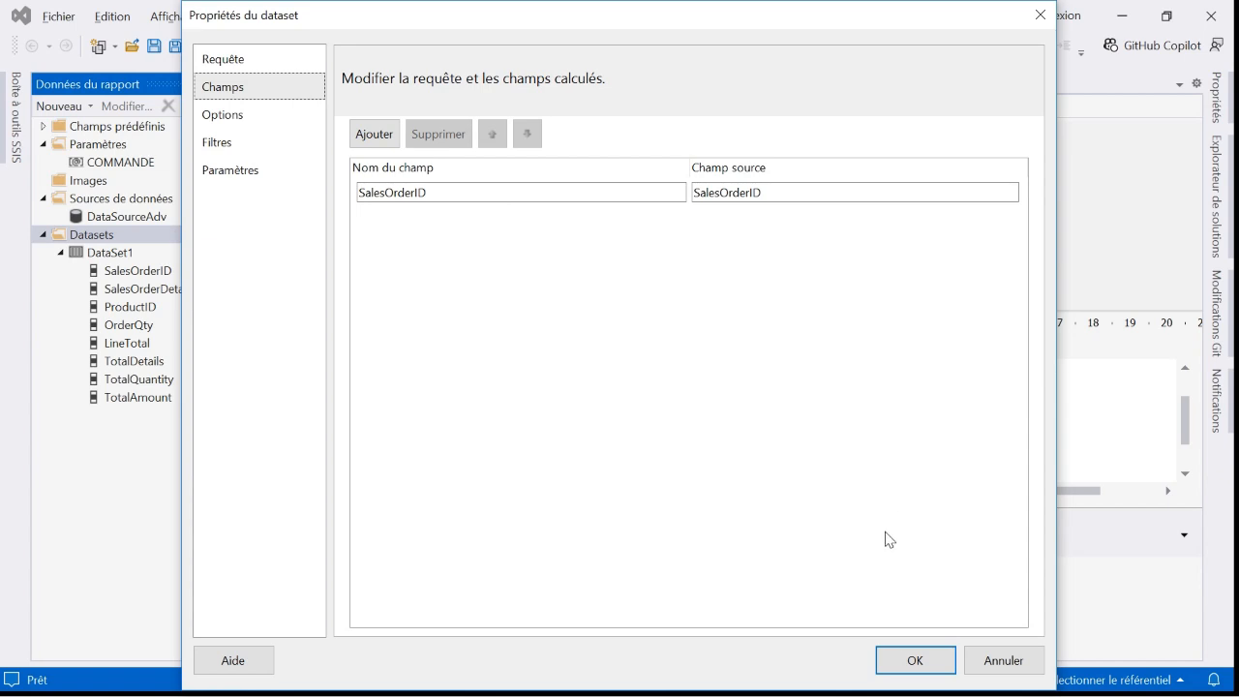
click(914, 667)
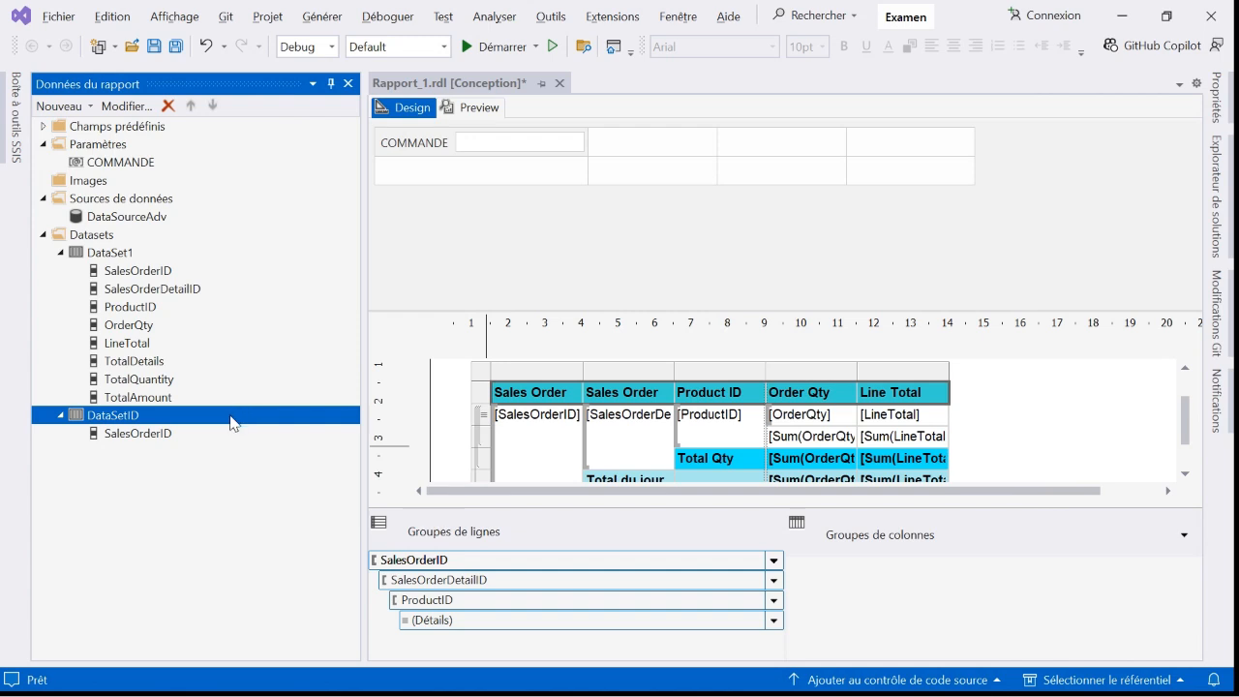
Make the COMMANDE parameter get its available values from the DataSetID query, with SalesOrderID as both value field and label field.
click(137, 164)
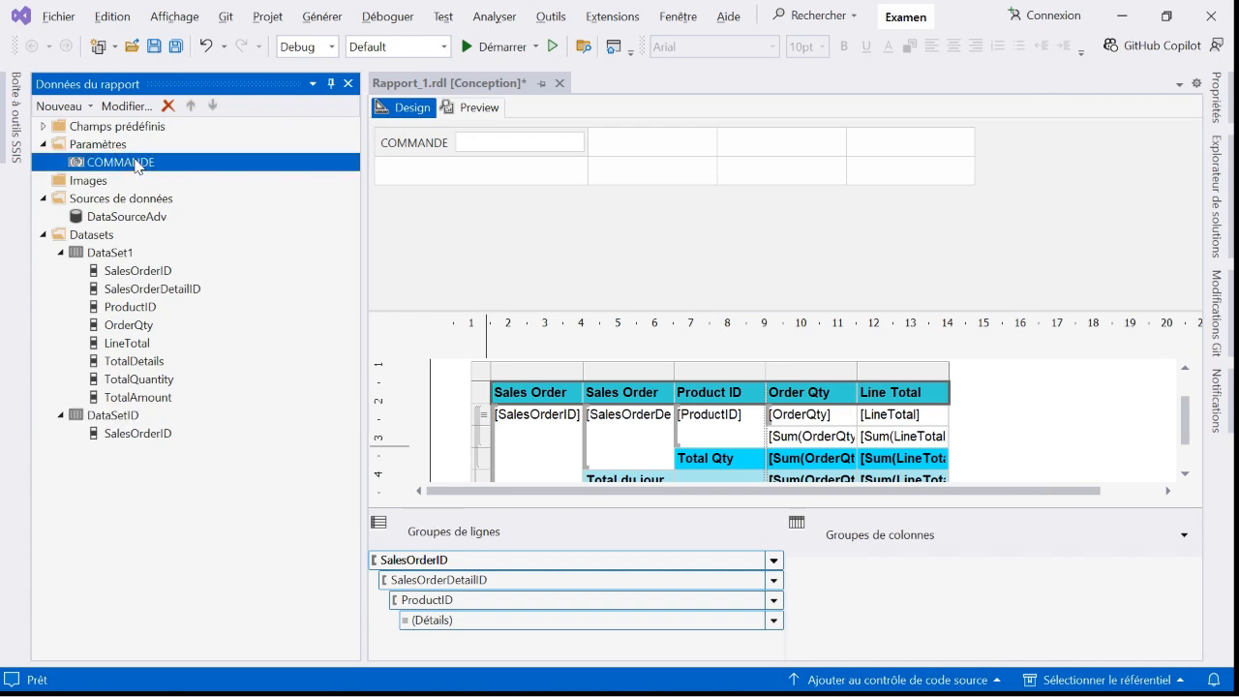
double_click(194, 165)
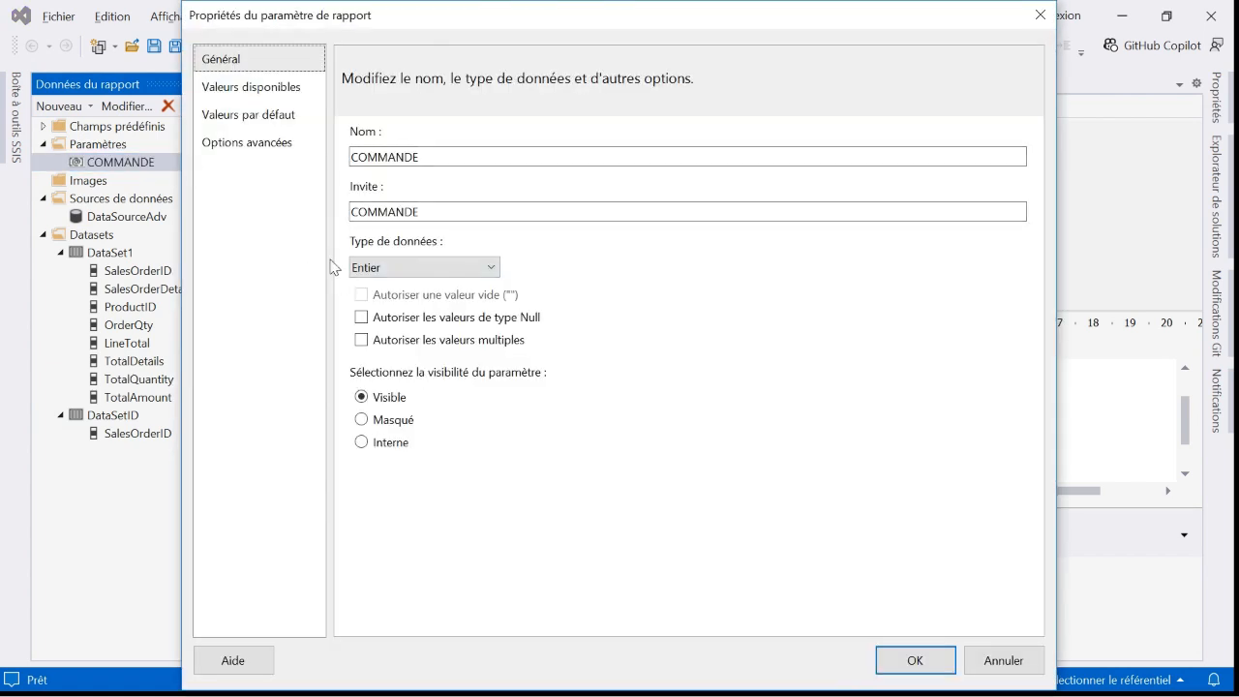
click(275, 95)
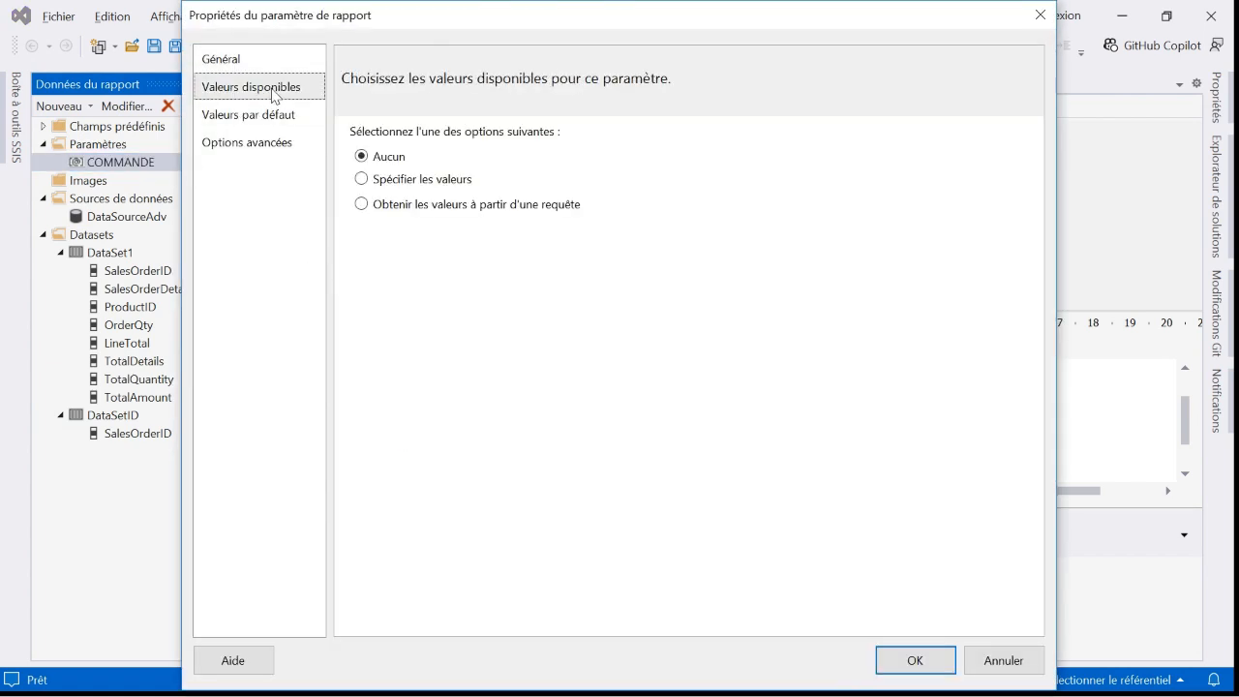
click(376, 204)
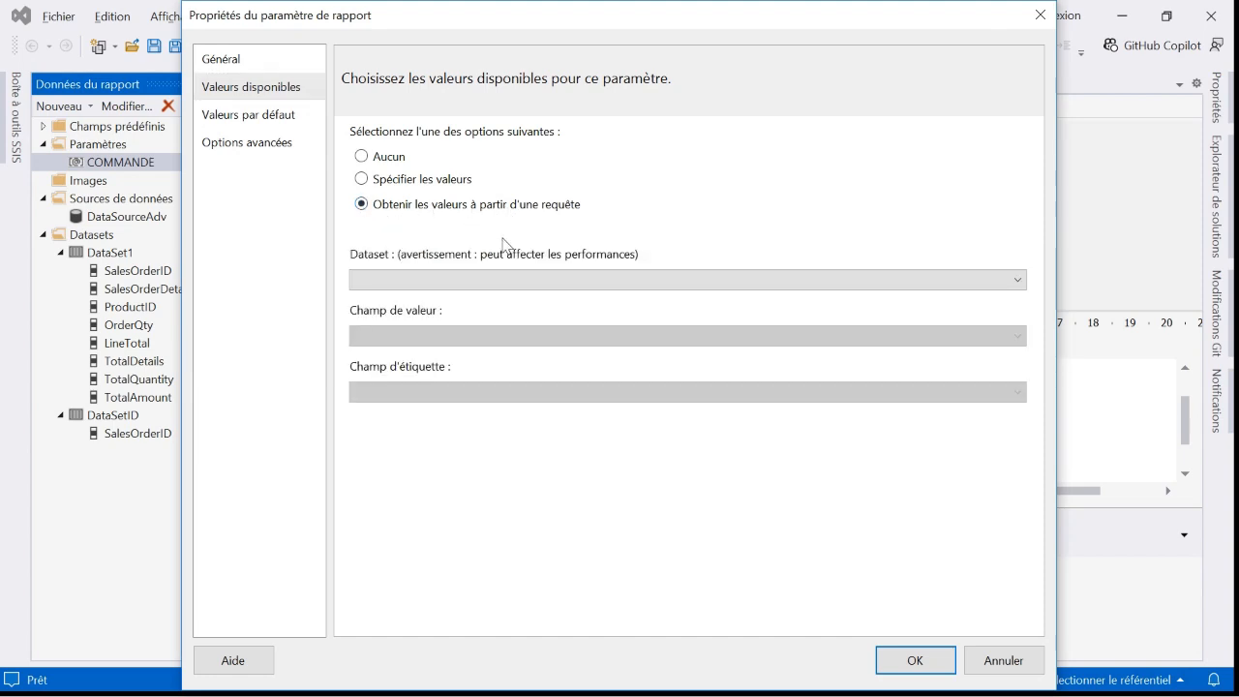
click(866, 280)
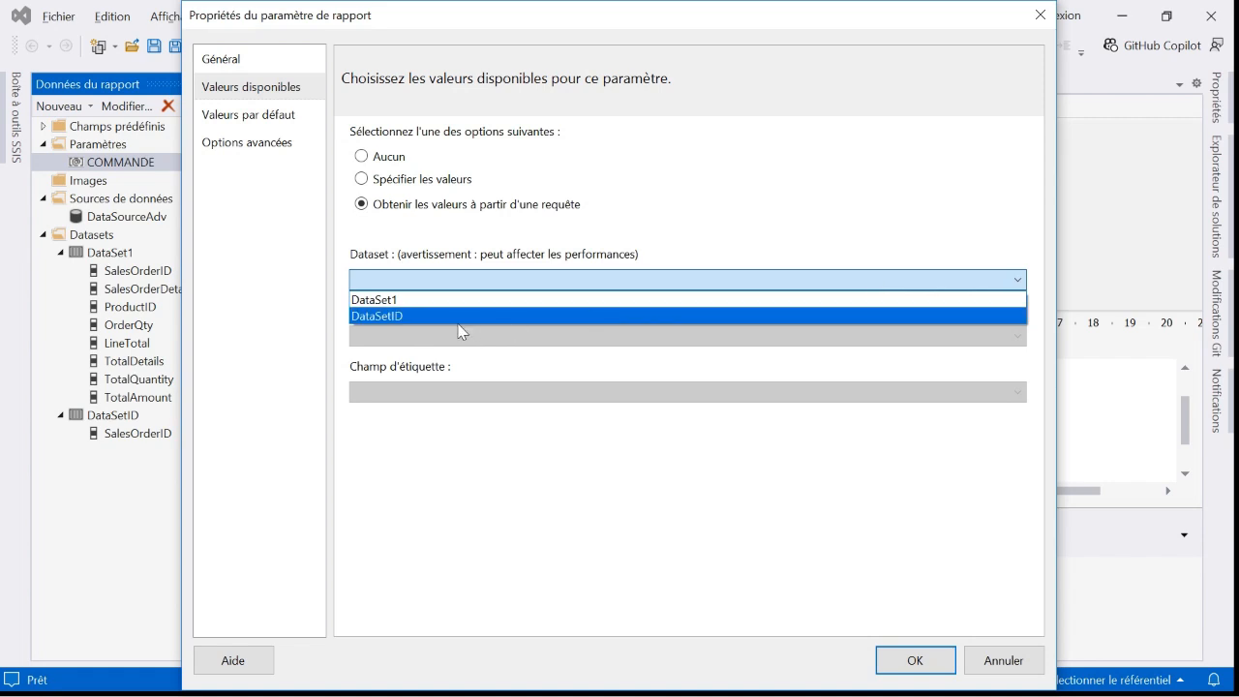
click(404, 317)
click(405, 335)
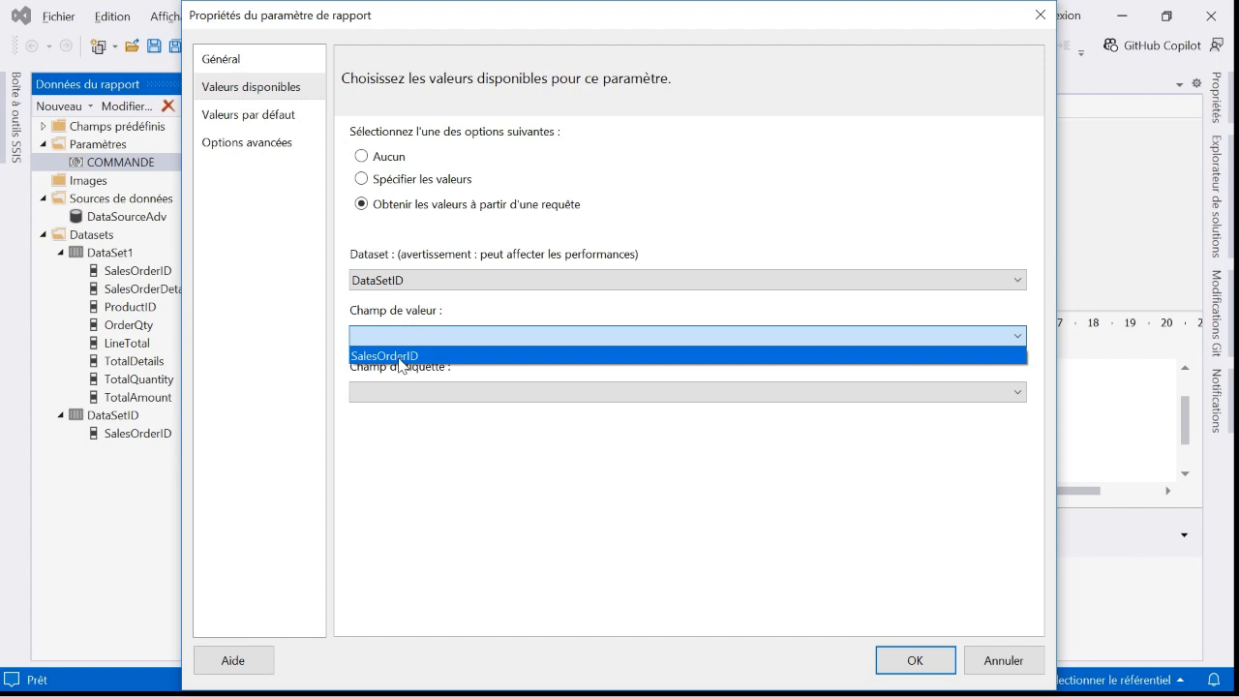
click(411, 356)
click(457, 392)
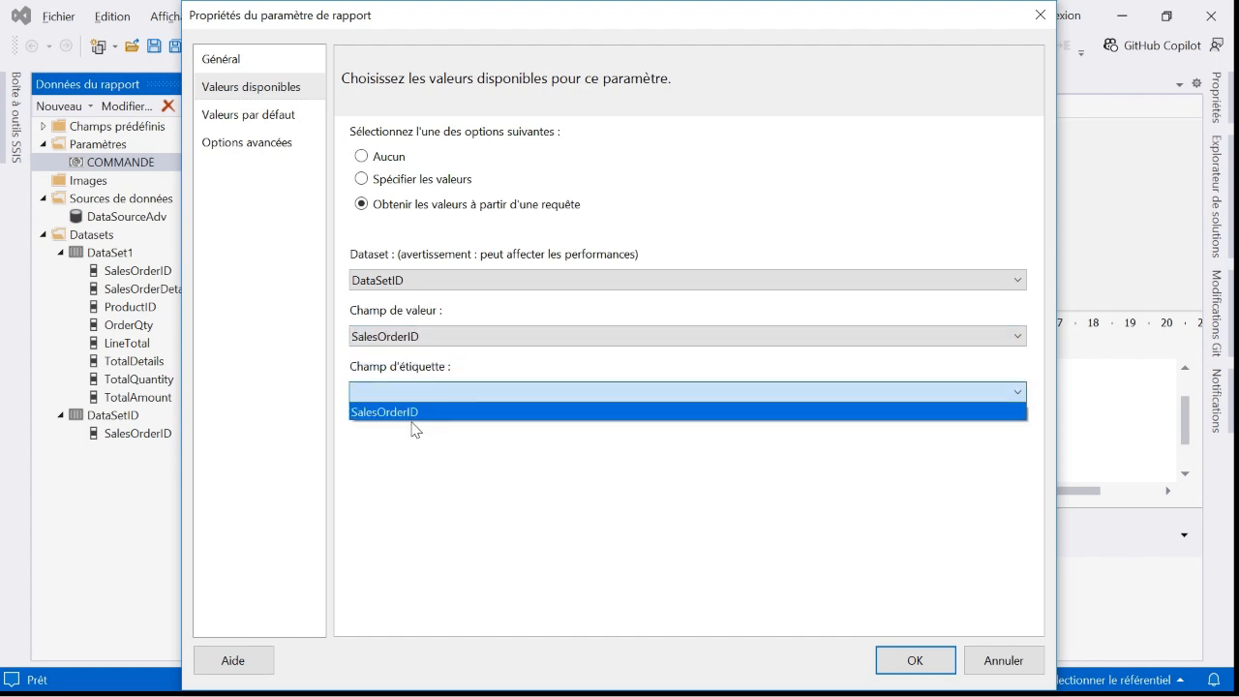
click(438, 414)
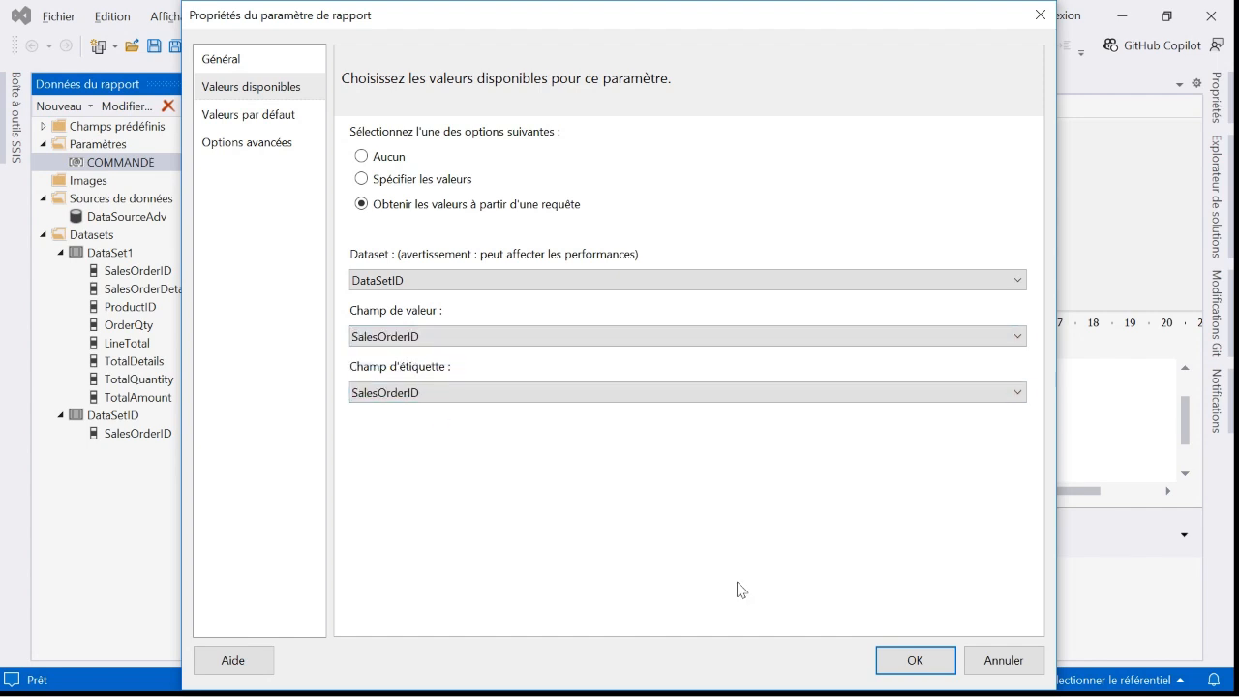
click(916, 661)
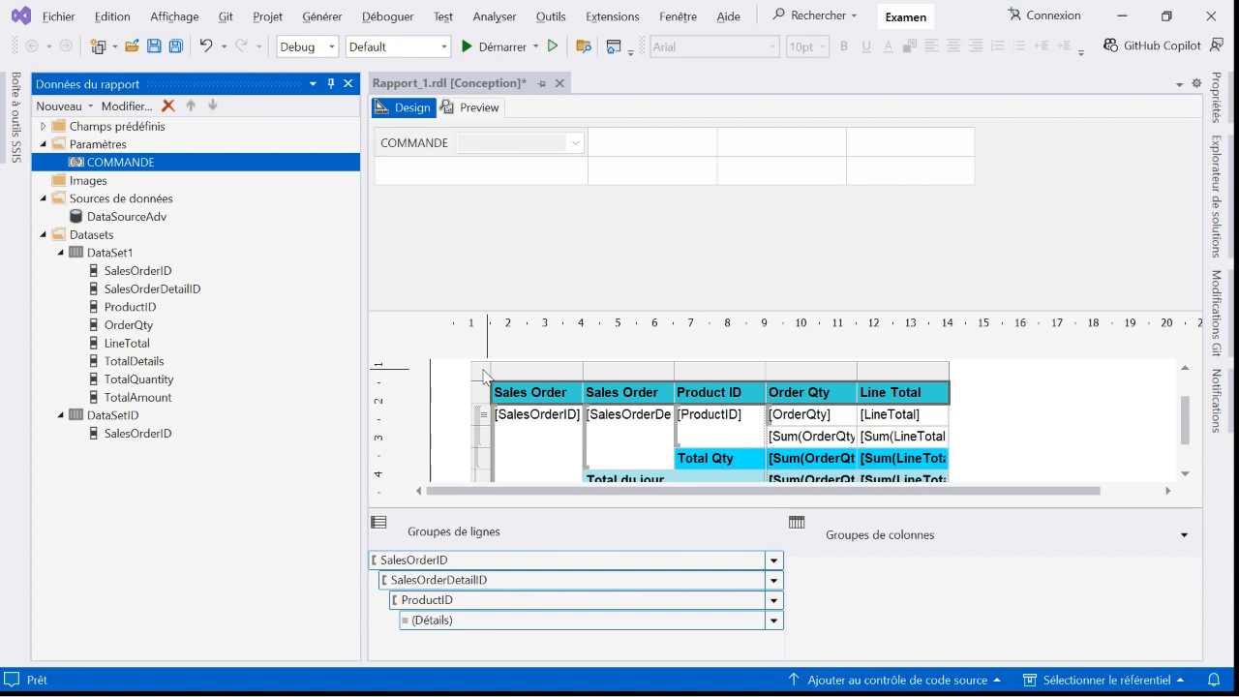
Add a filter to the report's sales order table with [SalesOrderID] as its expression.
double_click(511, 414)
right_click(484, 373)
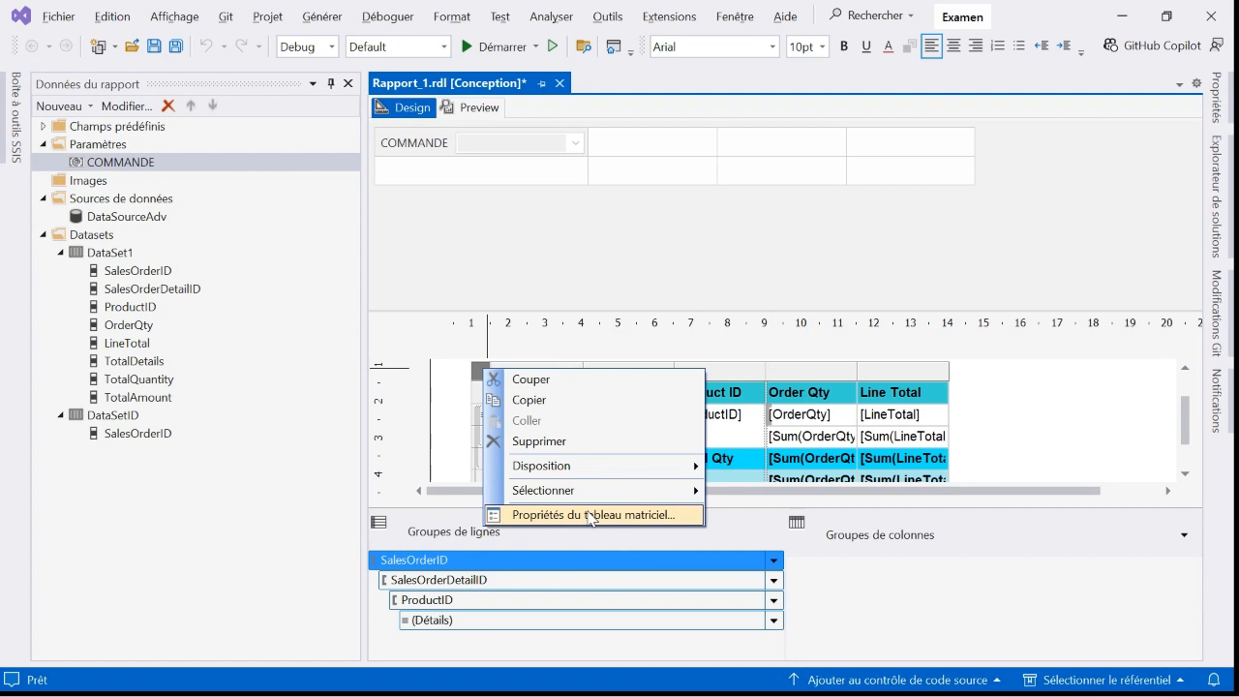
click(646, 515)
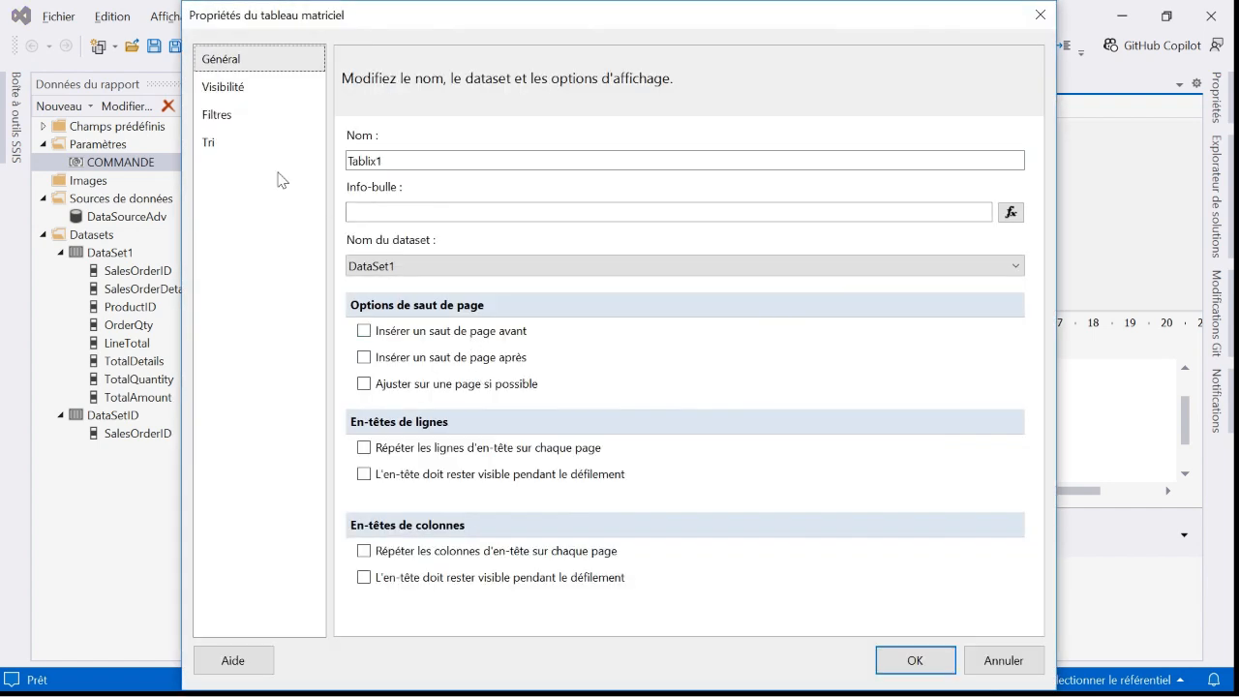
click(225, 117)
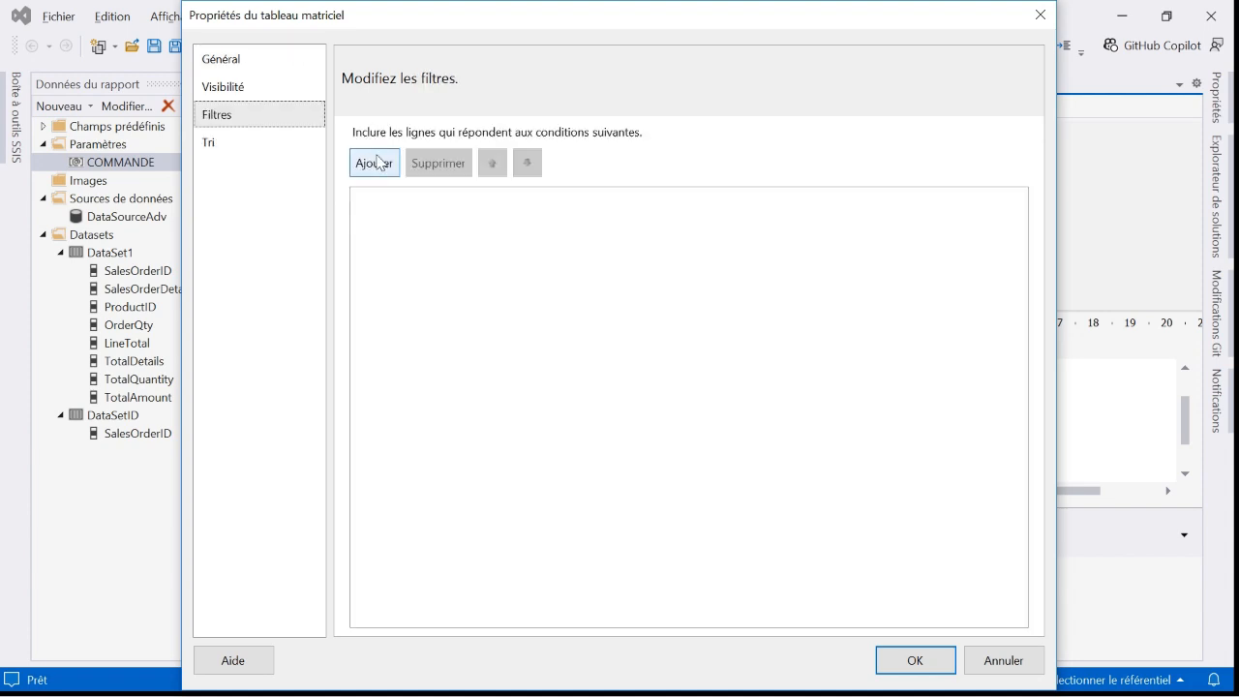
click(377, 164)
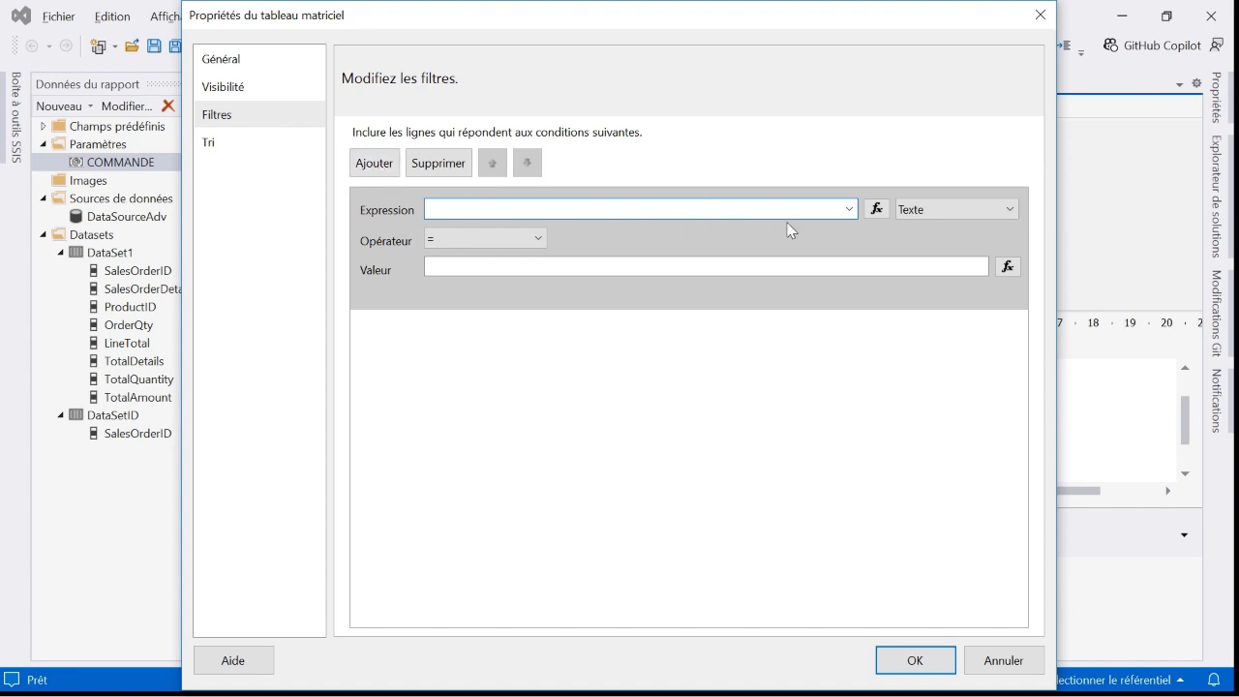
click(849, 209)
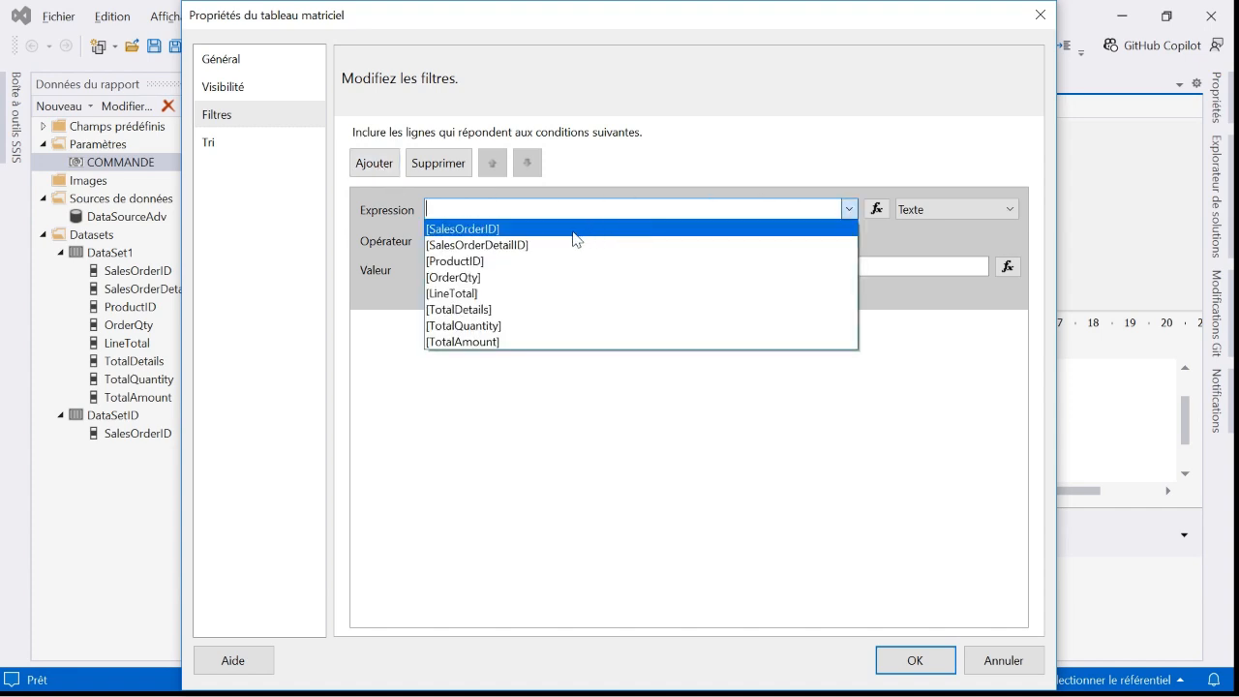
click(542, 232)
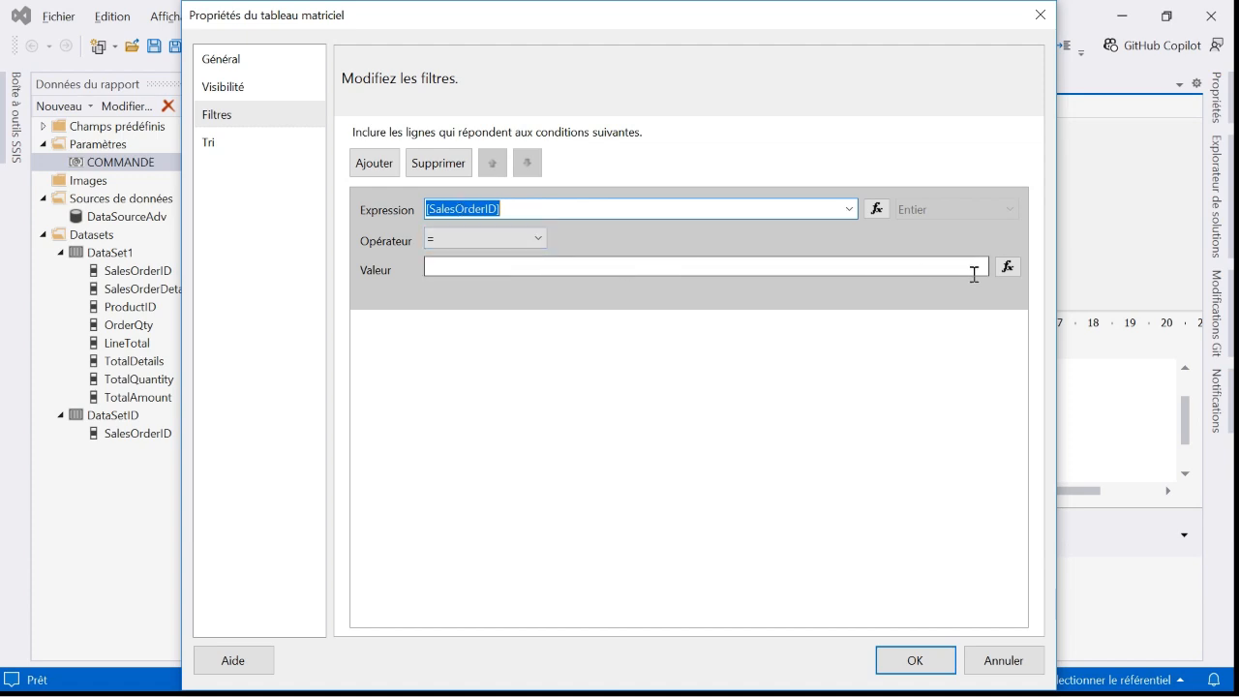
Set the filter's value to the COMMANDE parameter through an expression and apply the table properties.
click(1002, 269)
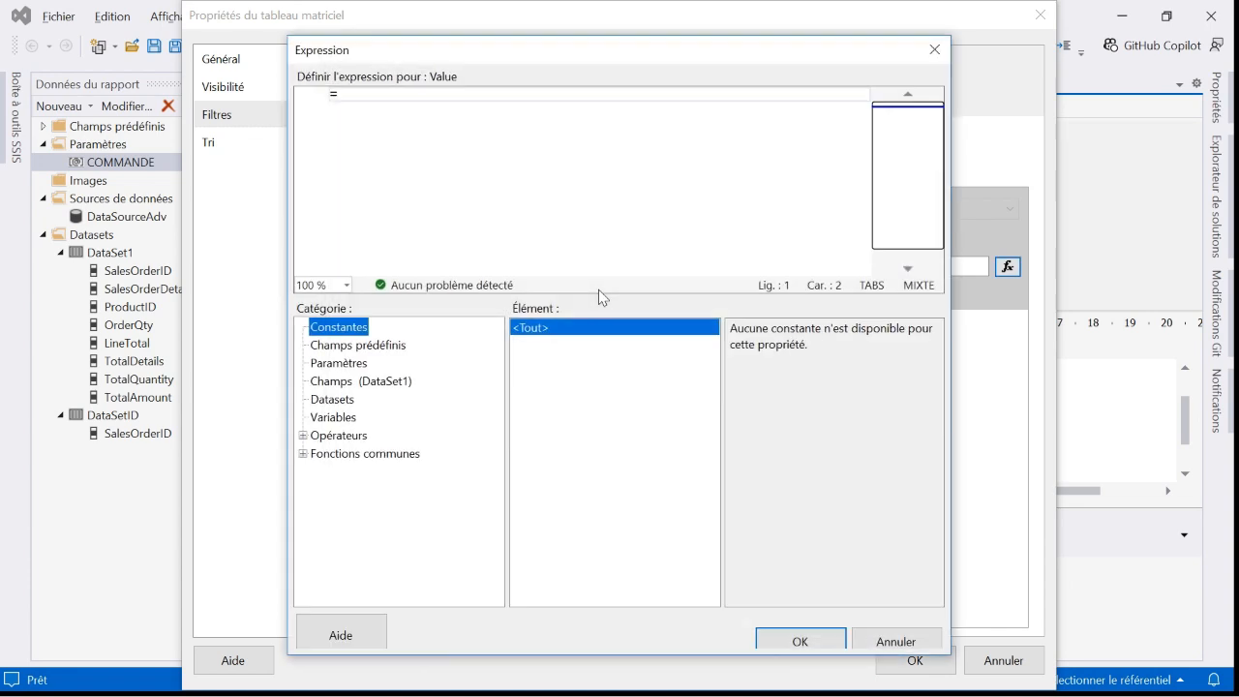
click(338, 366)
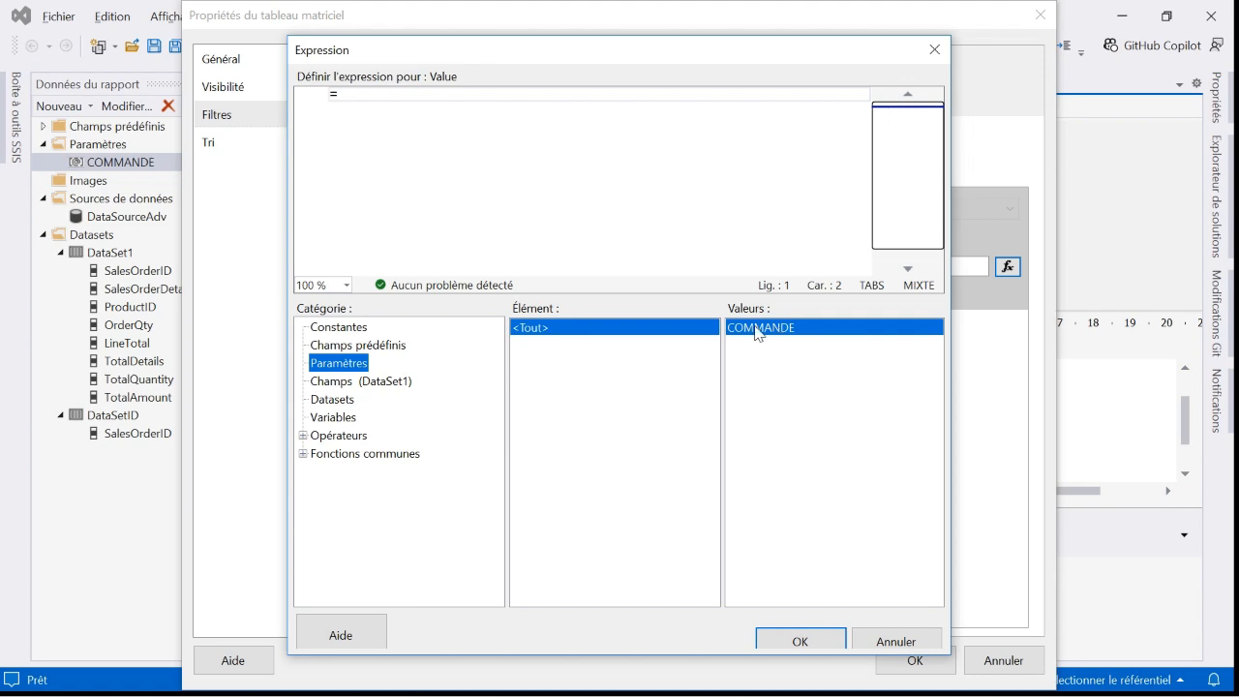
double_click(809, 330)
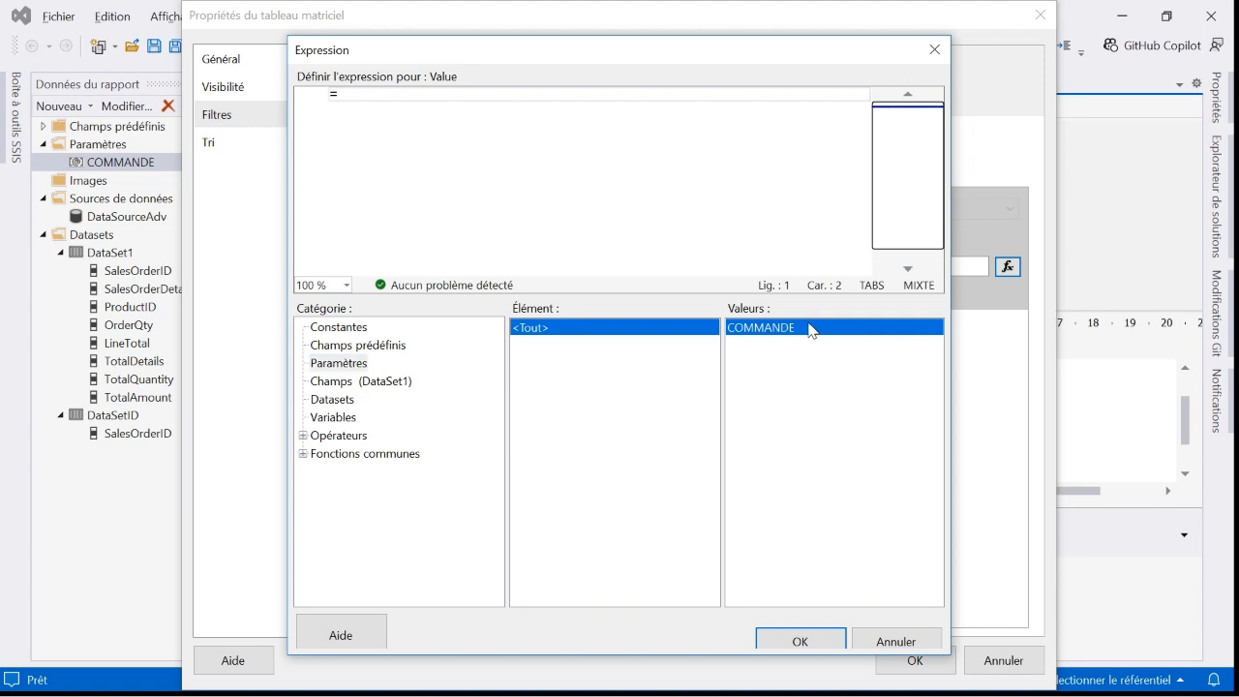
click(823, 644)
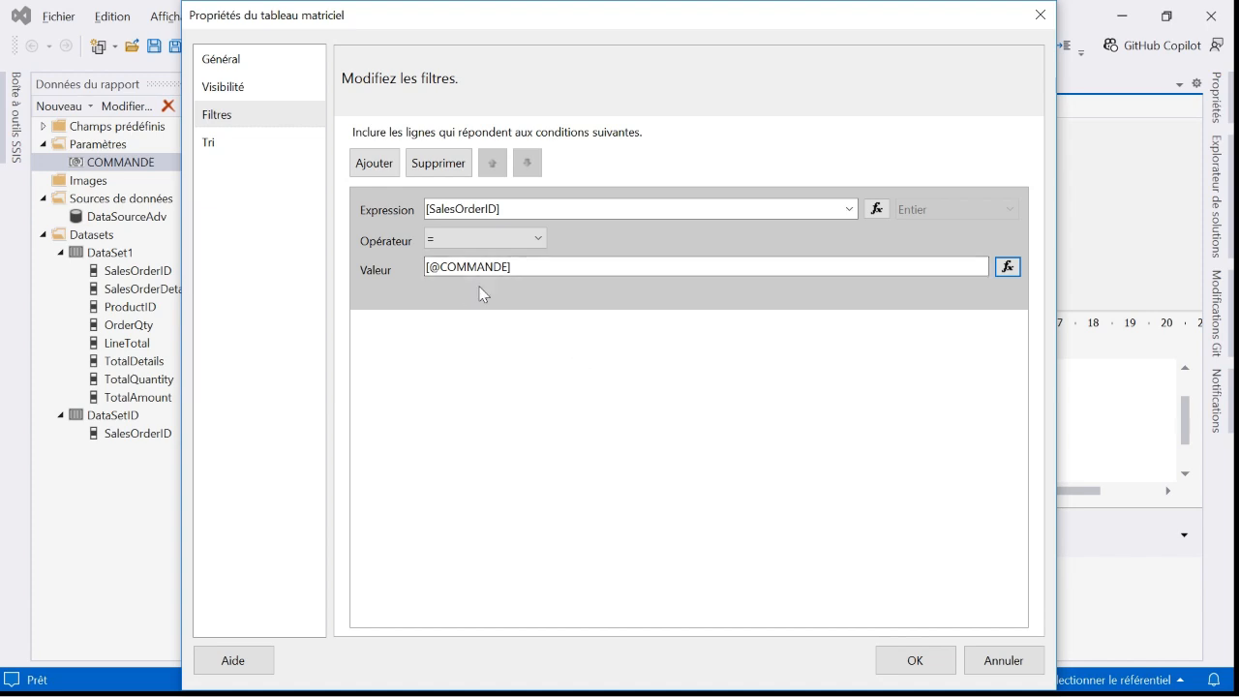
click(914, 658)
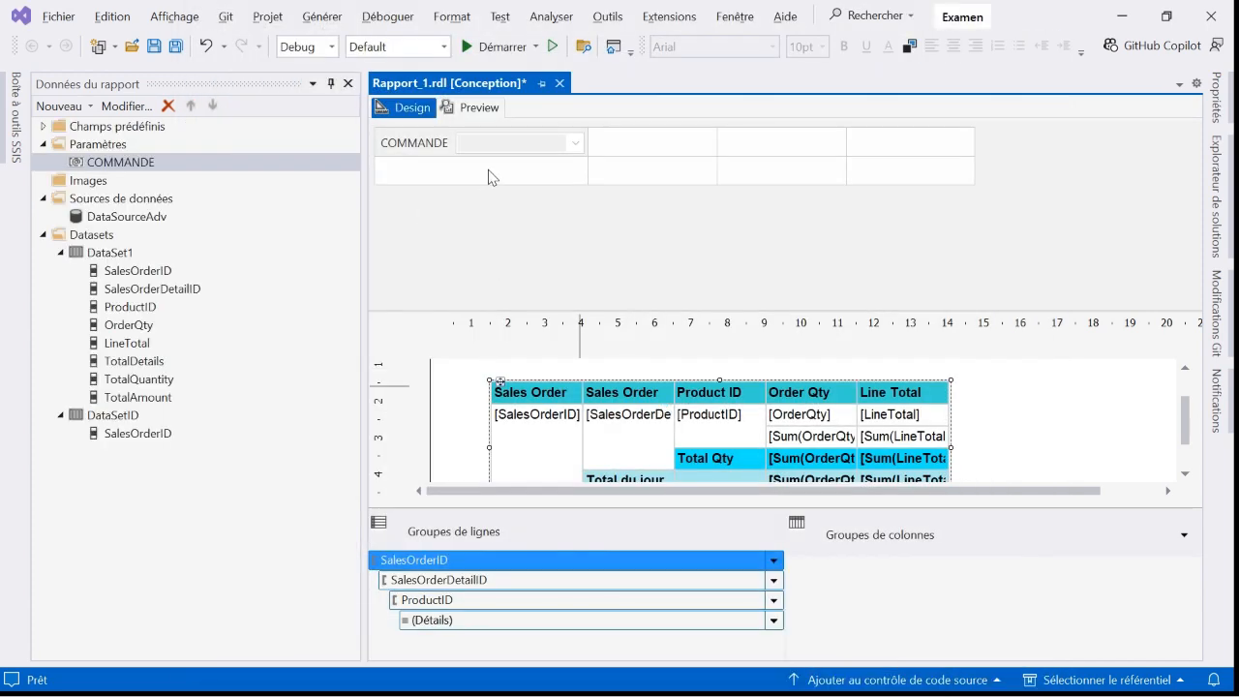
Preview the report for the fourth SalesOrderID in the COMMANDE list.
click(480, 108)
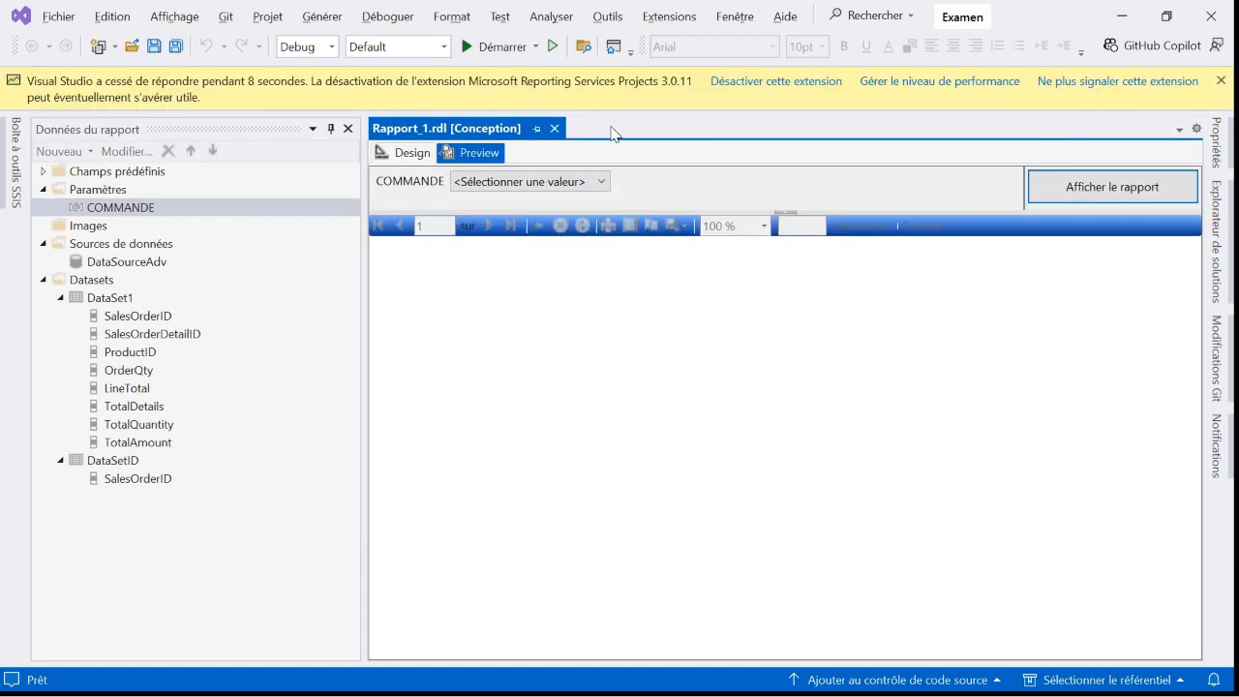
click(600, 182)
mouse_move(602, 223)
mouse_down()
mouse_move(601, 324)
mouse_move(601, 222)
mouse_up()
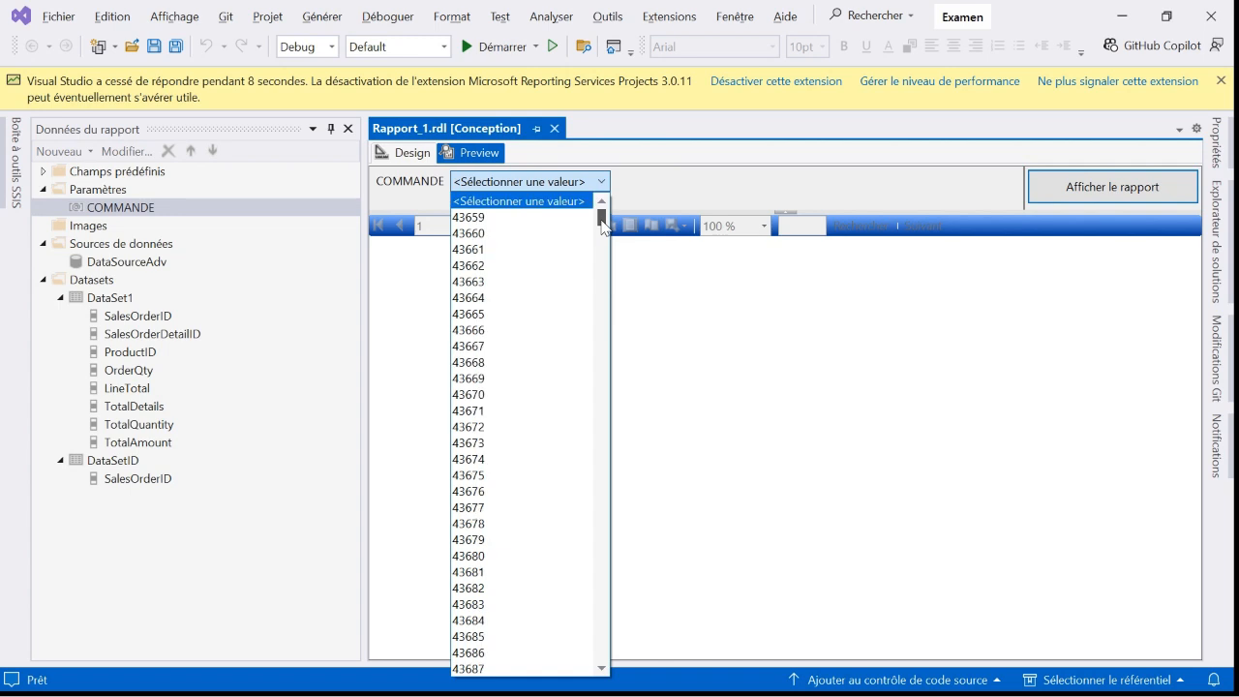
click(482, 269)
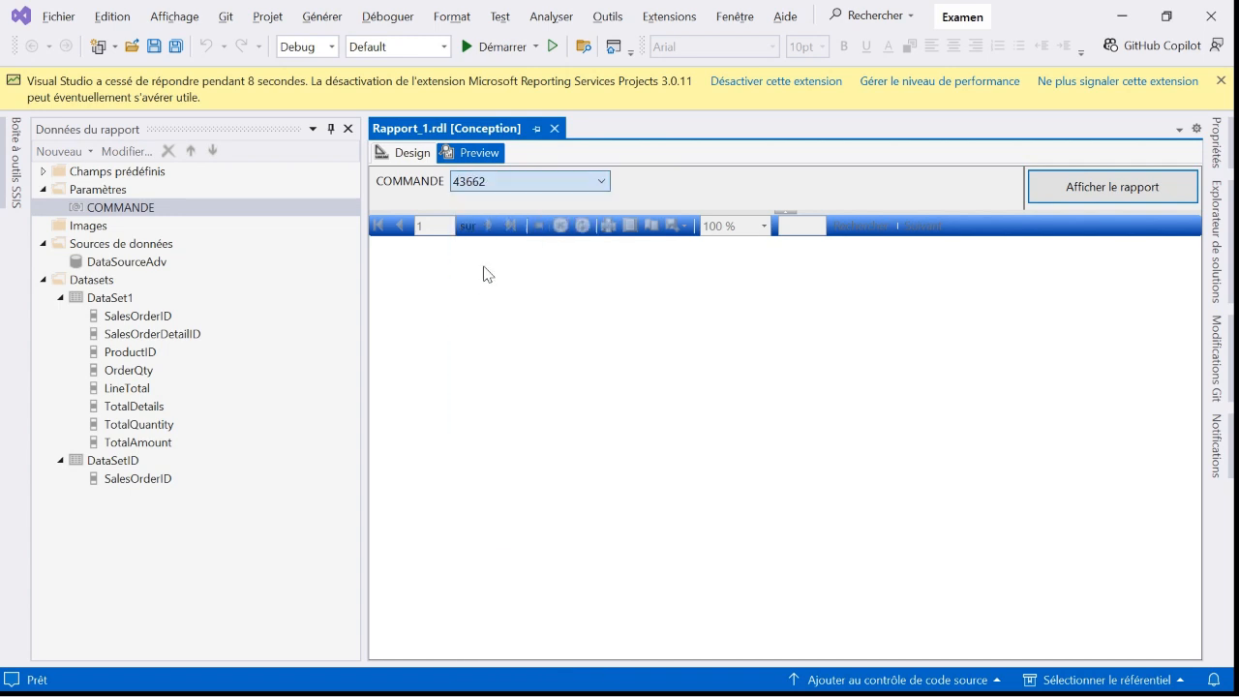
click(1109, 193)
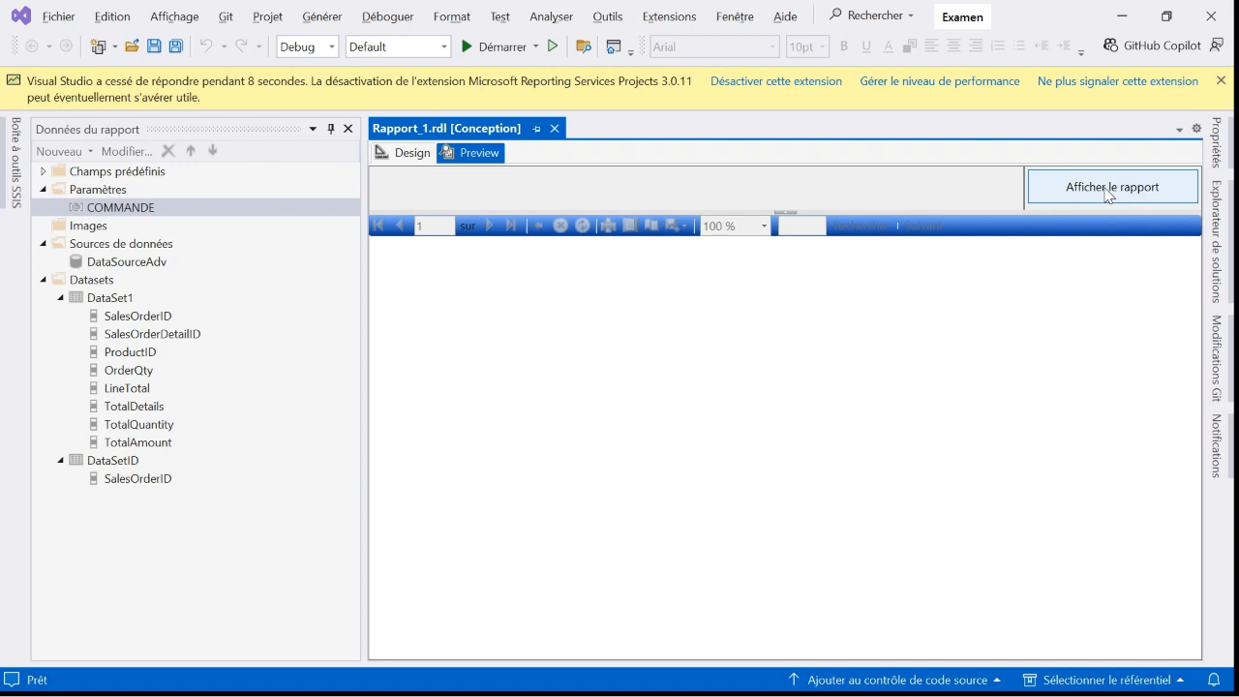
click(1106, 191)
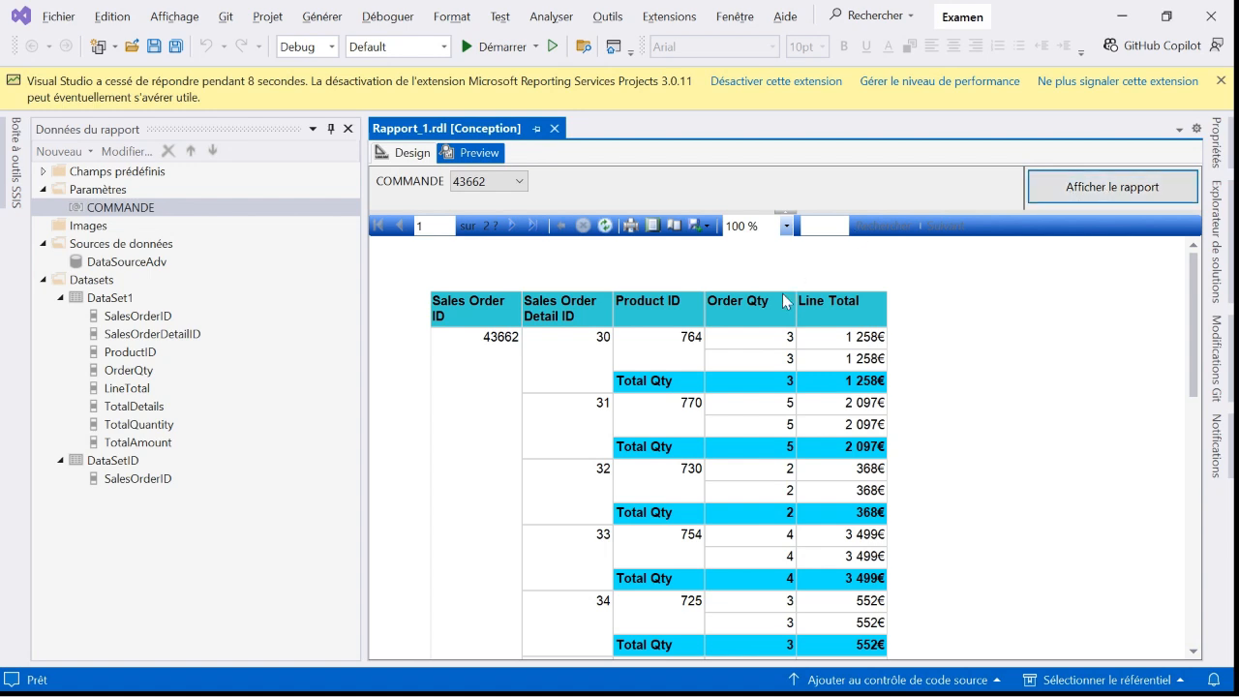
Examine the order's detail lines and totals on both report pages, ending back on page 1.
drag(1194, 354, 1215, 600)
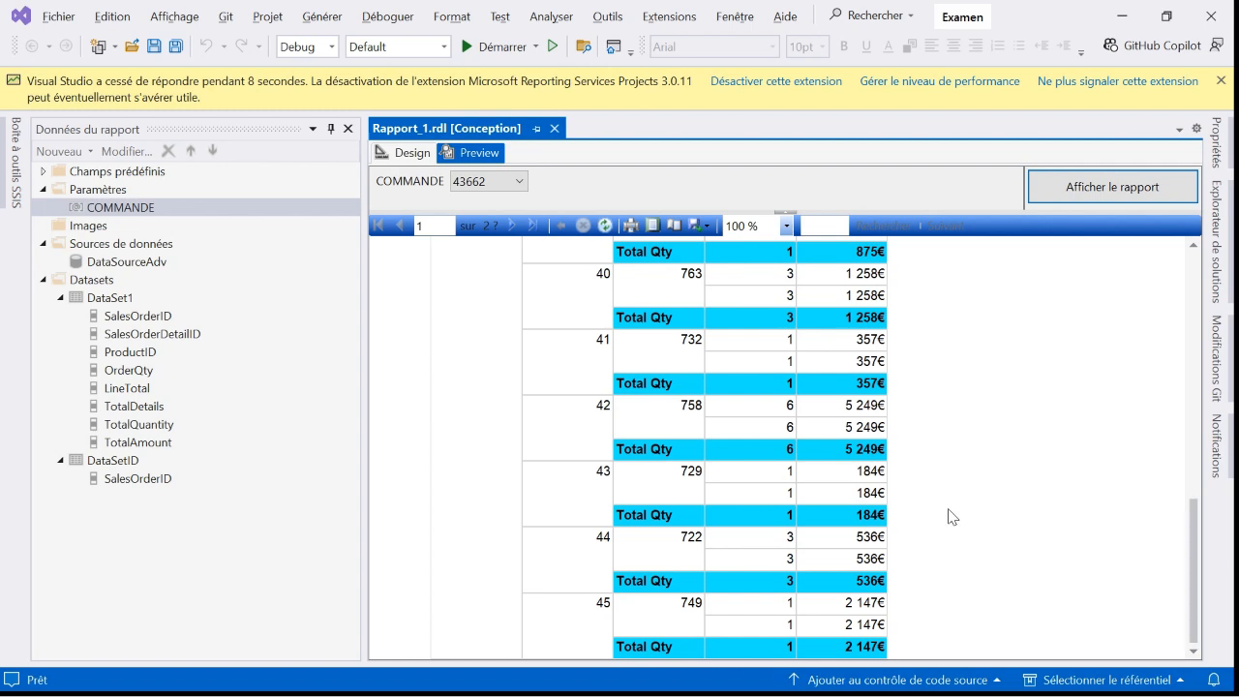
click(513, 226)
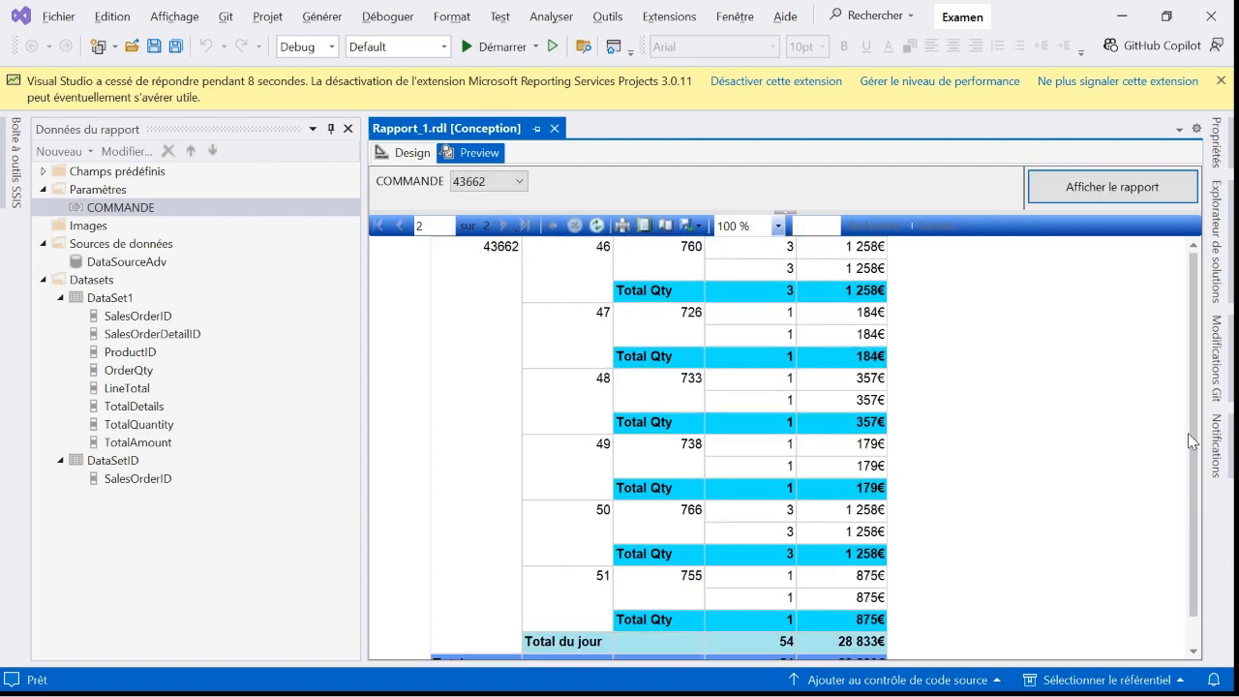
drag(1194, 437, 1197, 519)
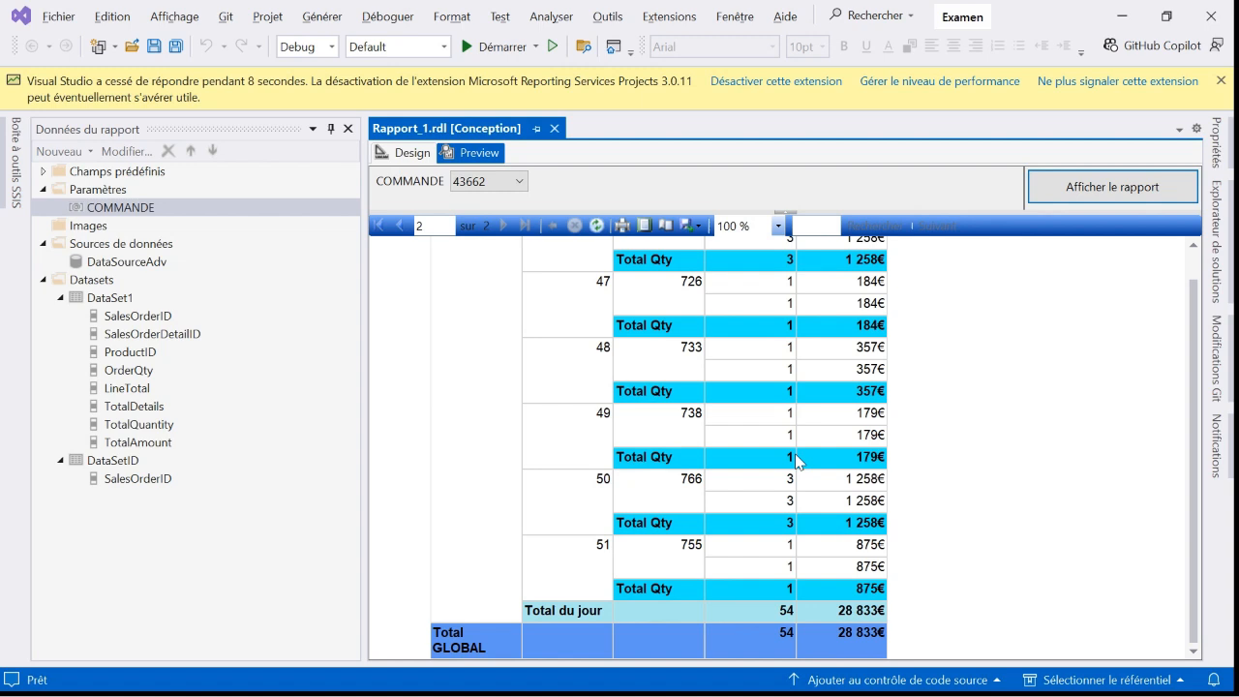
drag(1190, 544, 1189, 514)
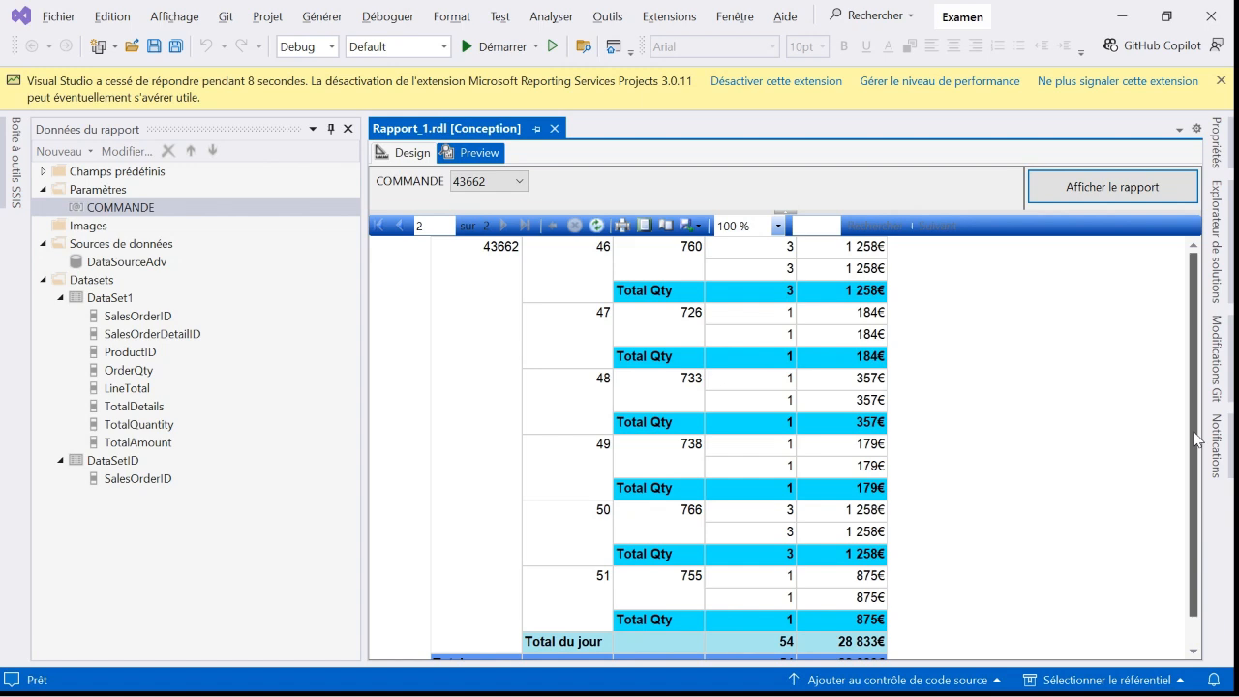
mouse_move(1194, 432)
mouse_down()
mouse_move(1199, 520)
mouse_move(1195, 430)
mouse_up()
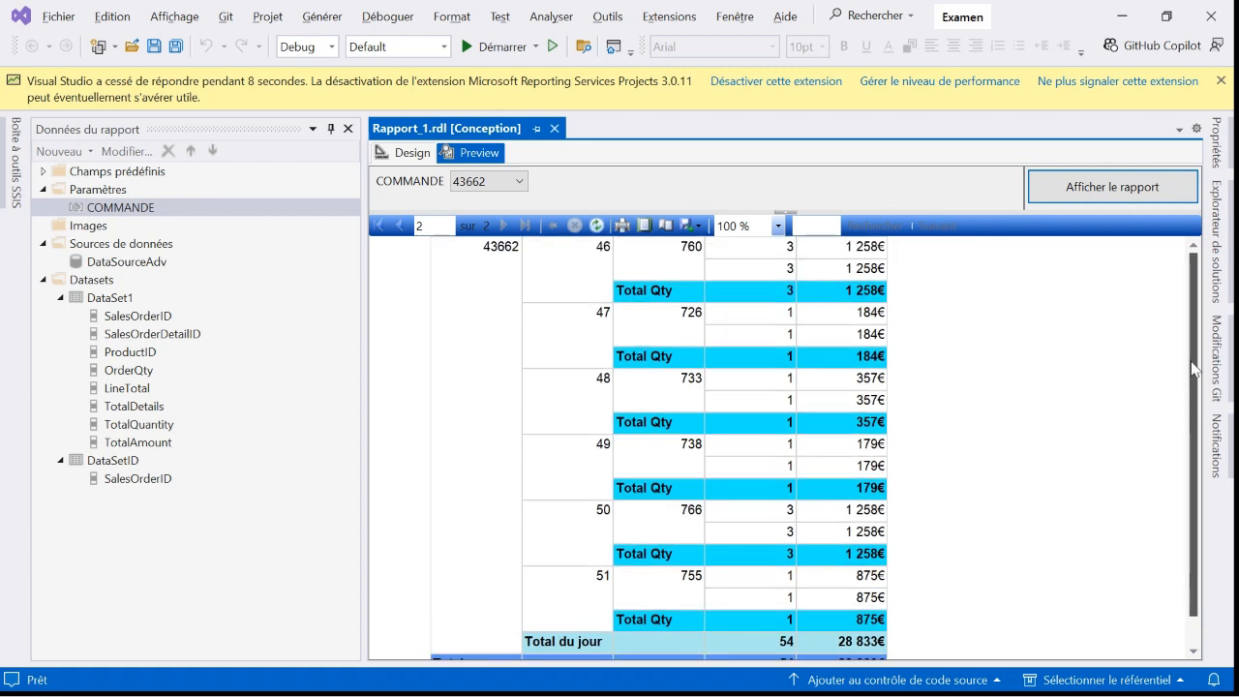
click(402, 226)
Display the report for the first SalesOrderID in the COMMANDE list, check its lines down to Total GLOBAL, and return to the report design.
click(521, 181)
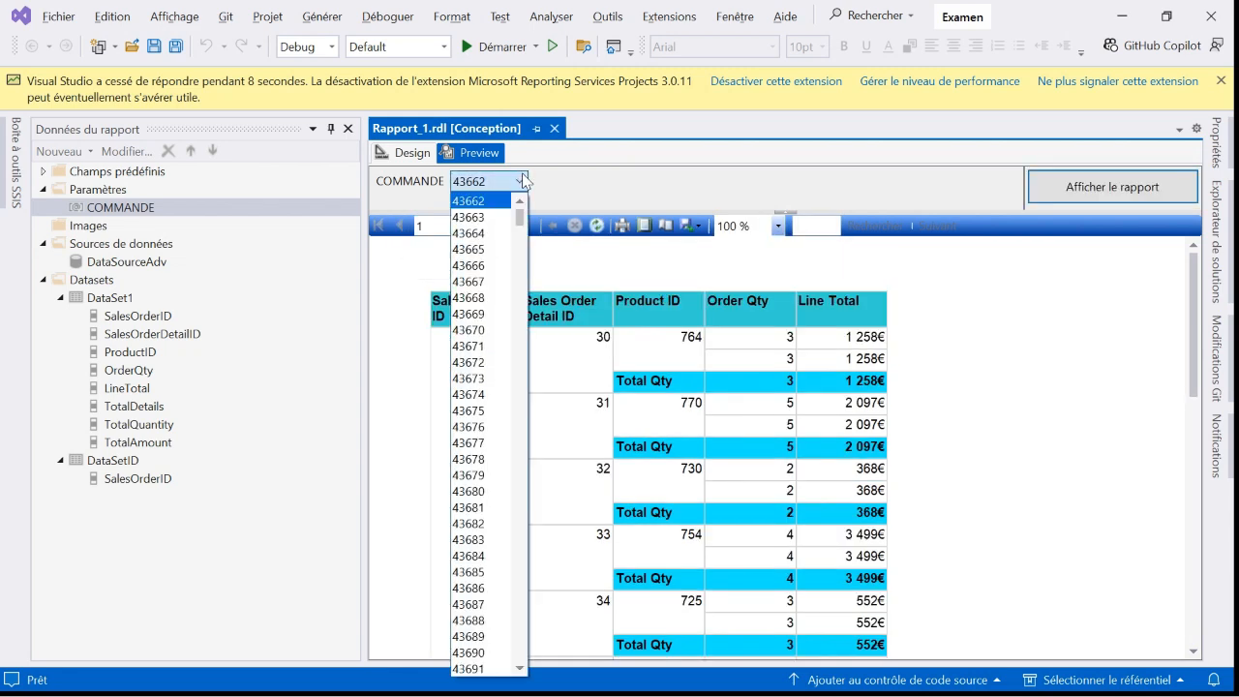
scroll(520, 218, up, 1)
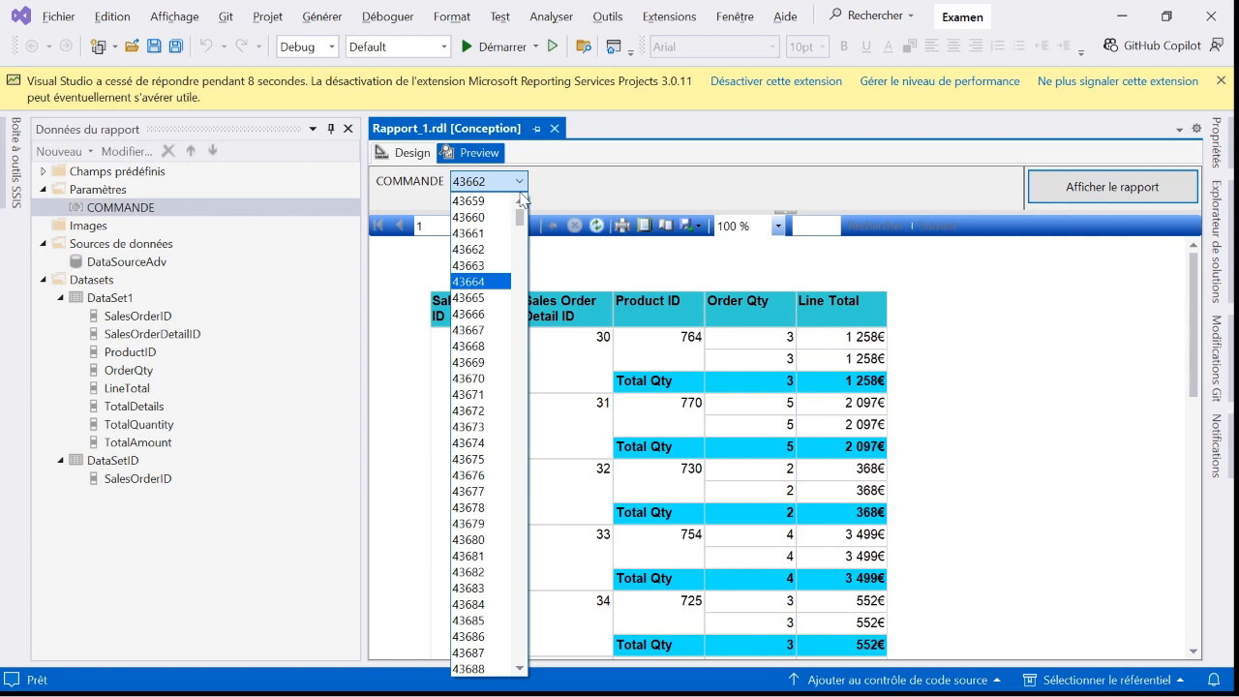
click(484, 201)
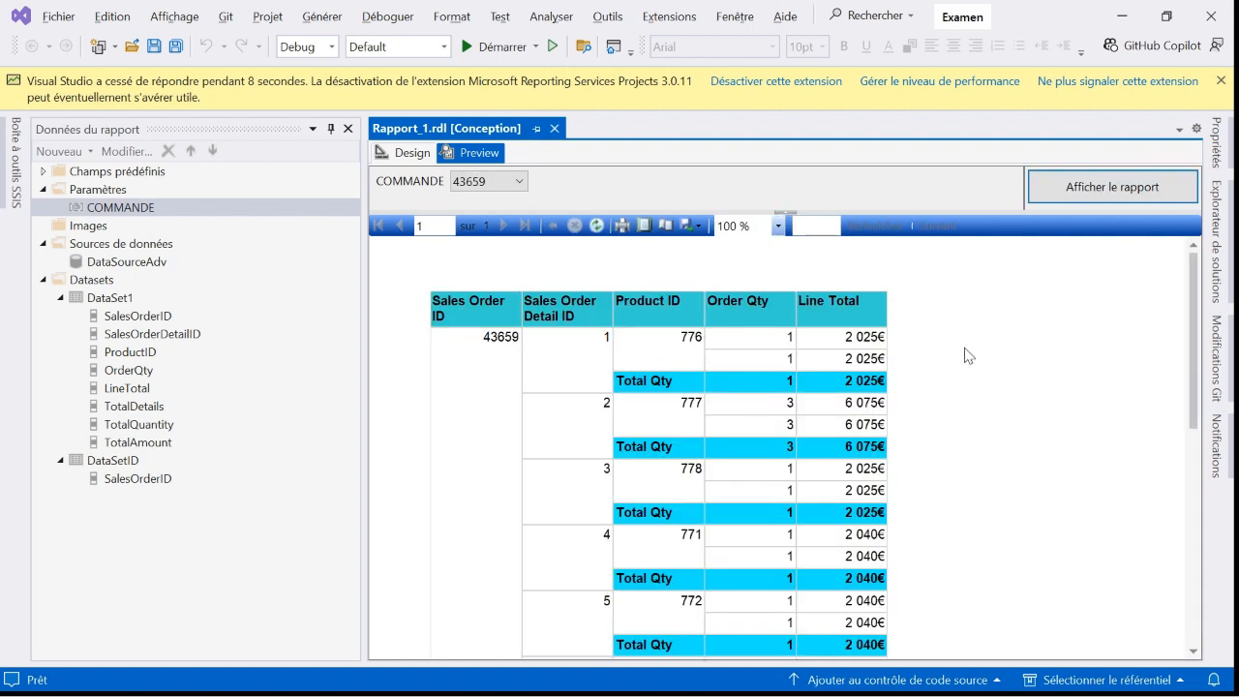
drag(1193, 358, 1199, 602)
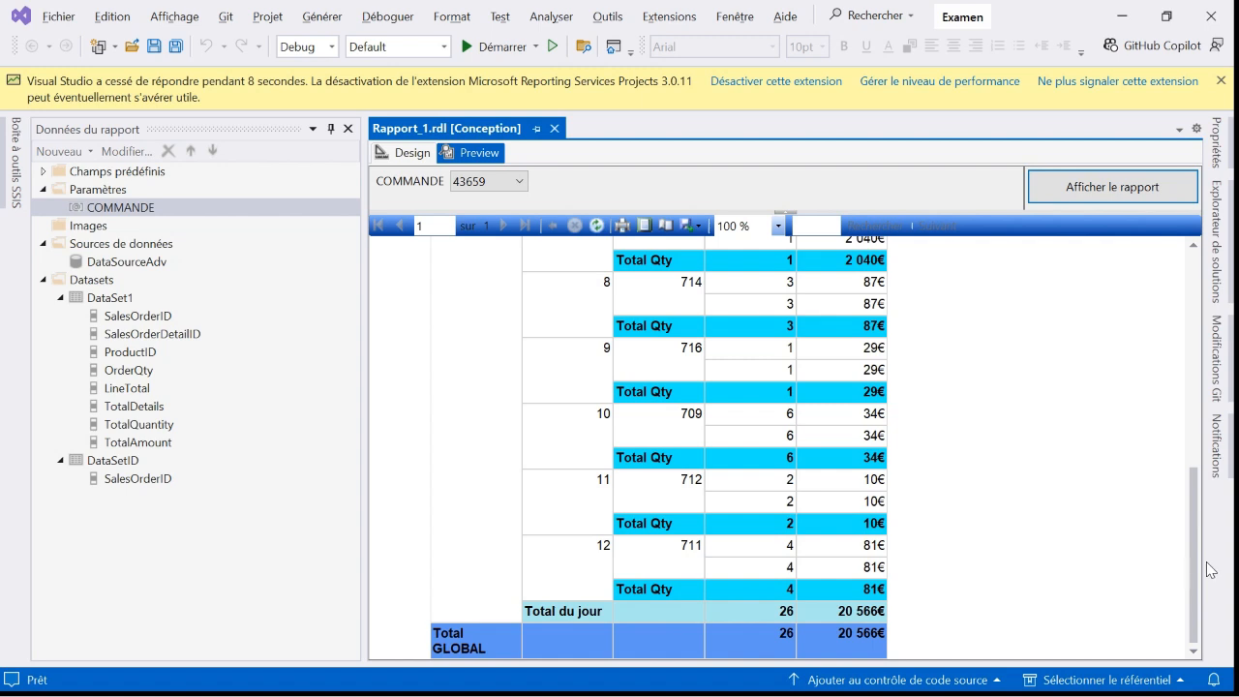
drag(1198, 570, 1191, 356)
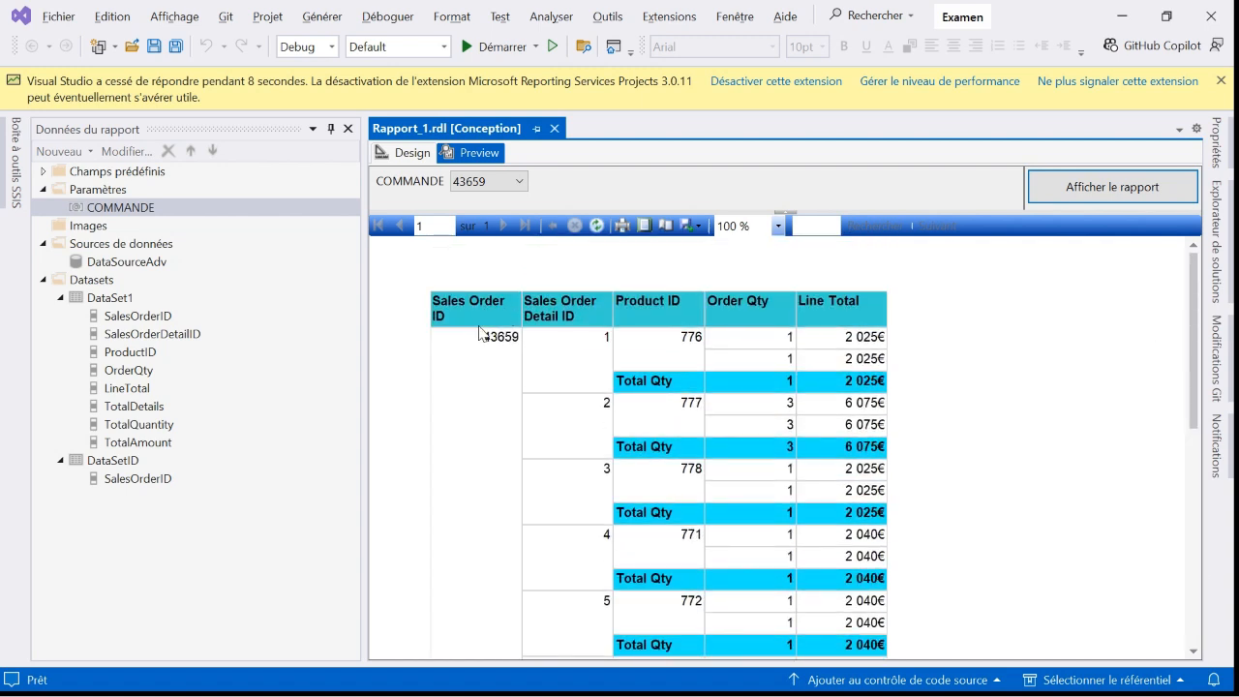
mouse_move(1188, 346)
mouse_down()
mouse_move(1186, 592)
mouse_move(1187, 326)
mouse_up()
drag(1196, 430, 1216, 679)
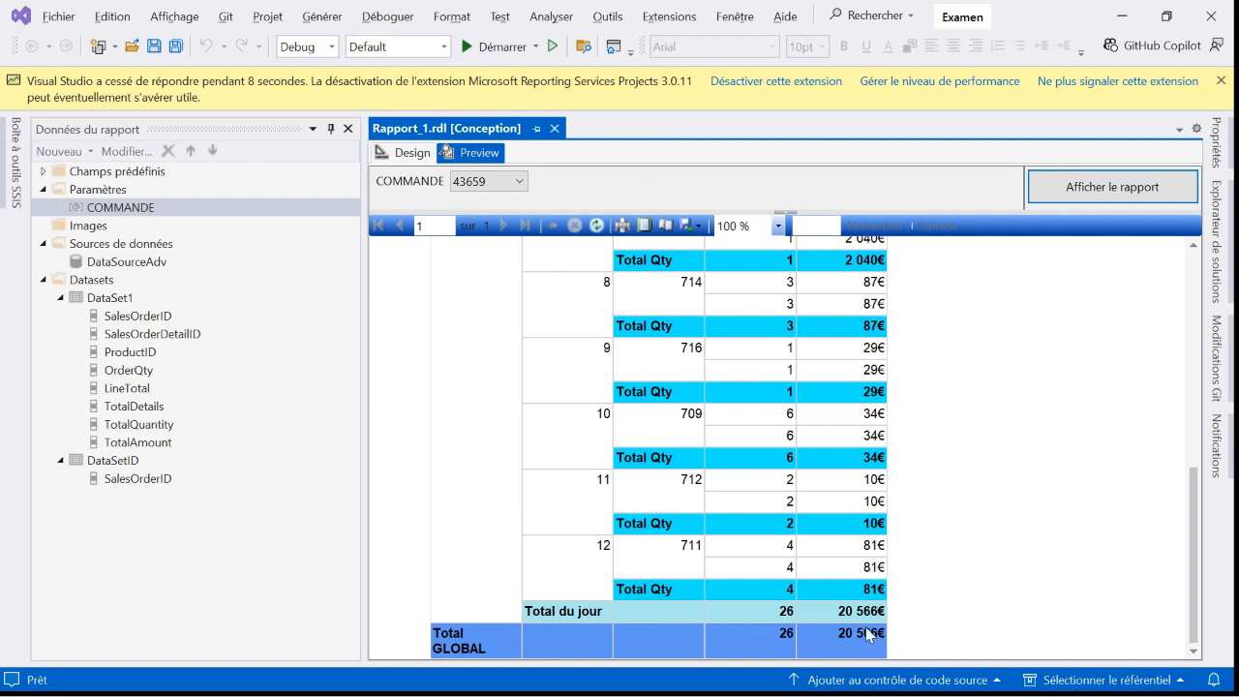
click(412, 153)
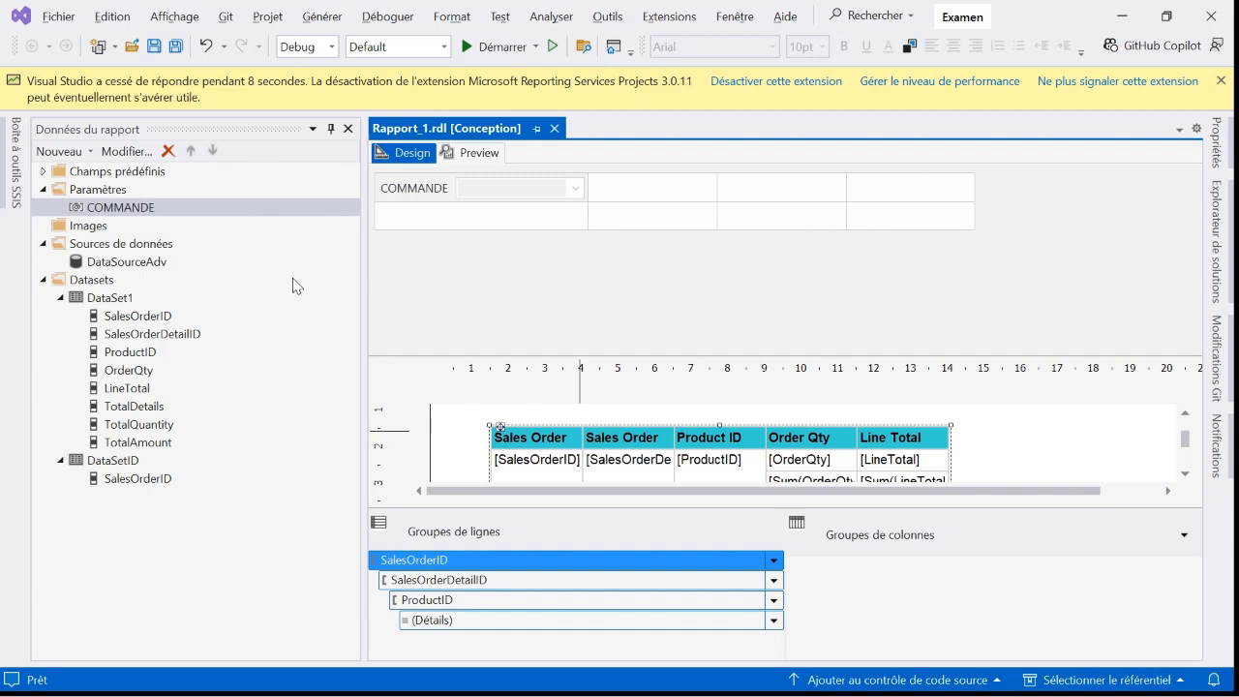
Minimize the open application and browser windows to show the desktop.
key(super)
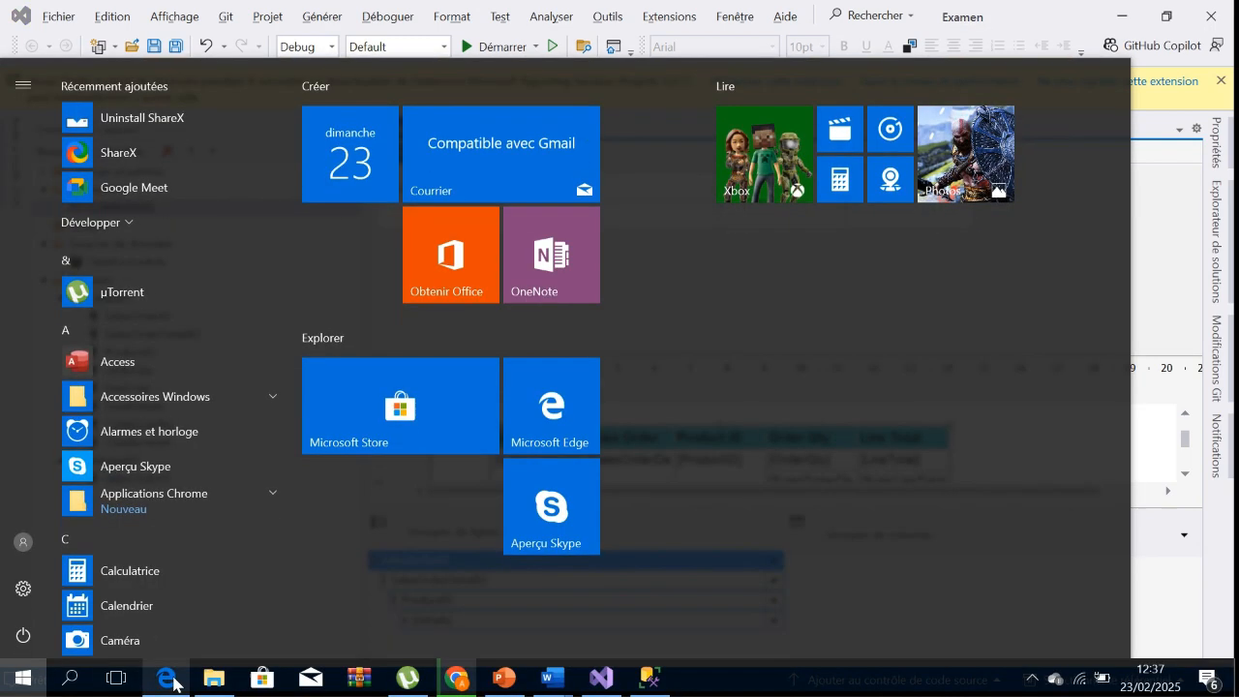
click(166, 678)
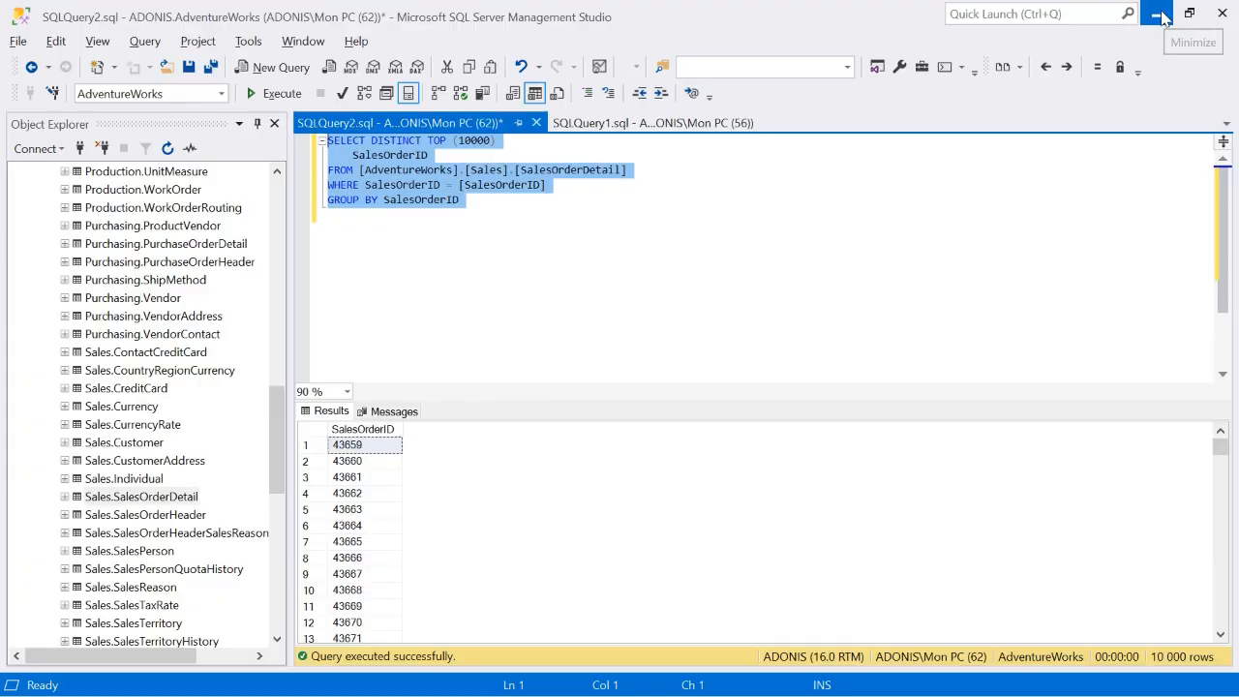
click(1160, 12)
click(1161, 12)
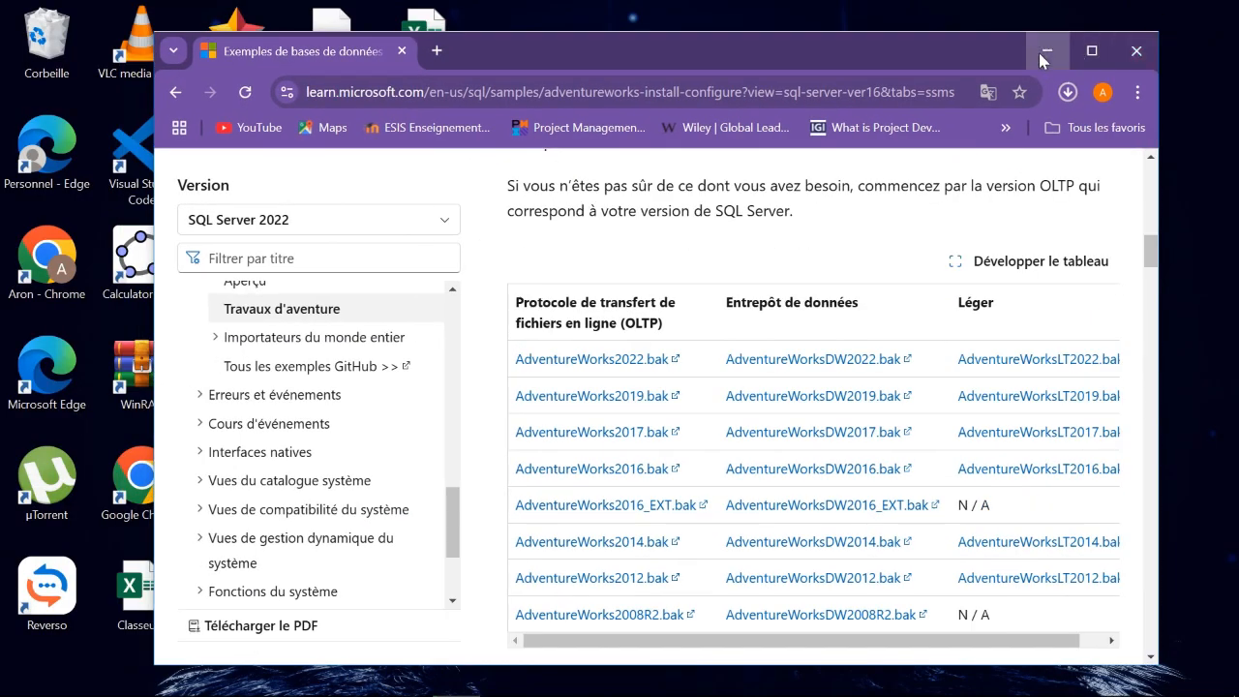
click(1040, 51)
click(939, 149)
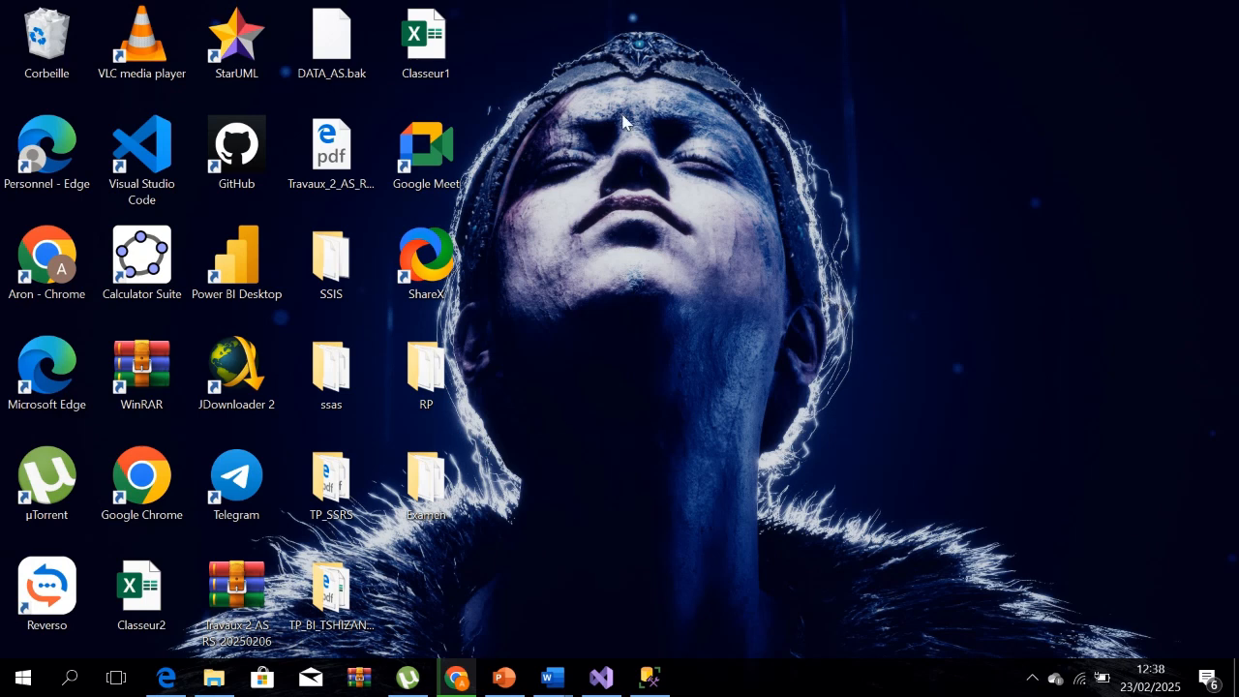
mouse_move(531, 5)
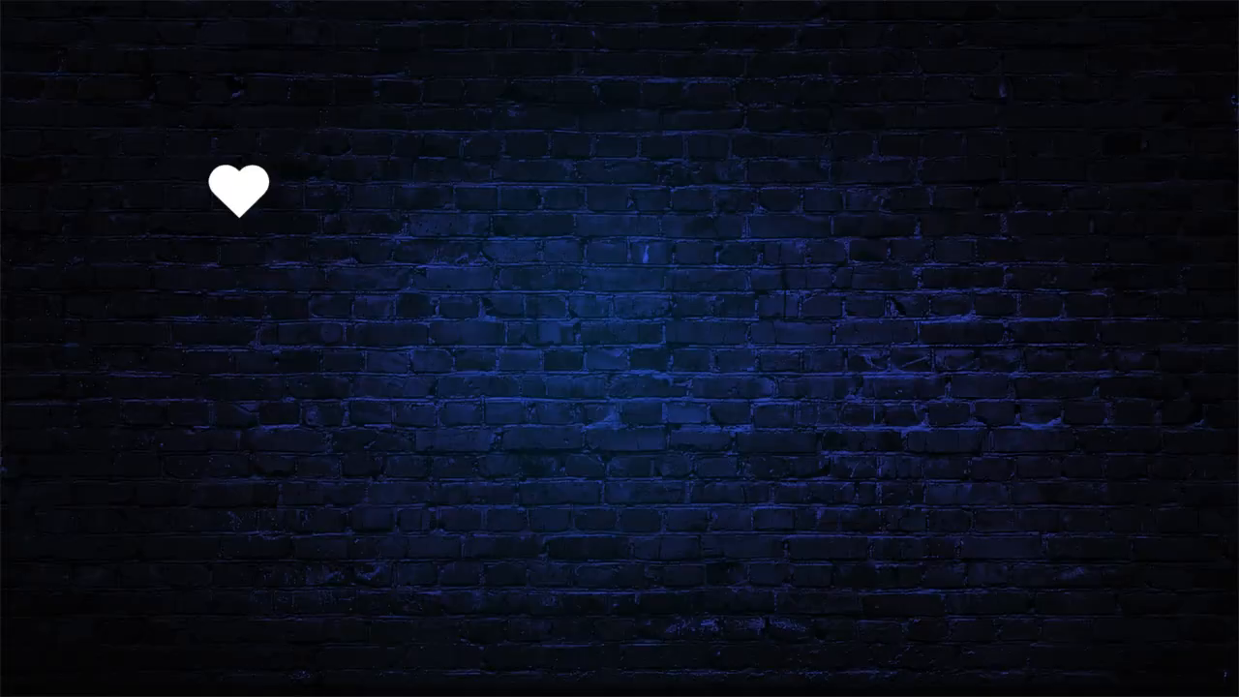